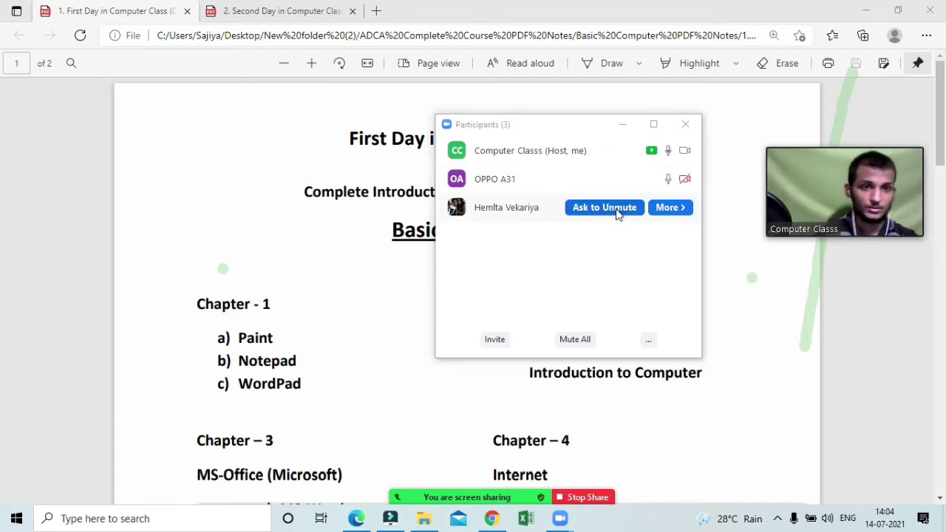
Ask the last listed meeting participant to unmute, and move the floating video thumbnail higher after minimizing the participants list
{"action": "left_click", "coordinate": [618, 209]}
{"action": "left_click", "coordinate": [618, 124]}
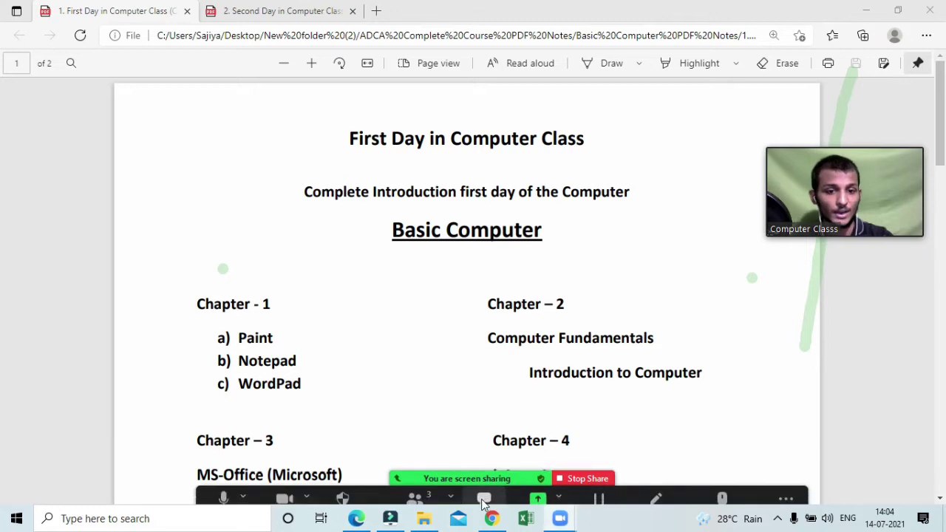
{"action": "left_click", "coordinate": [415, 488]}
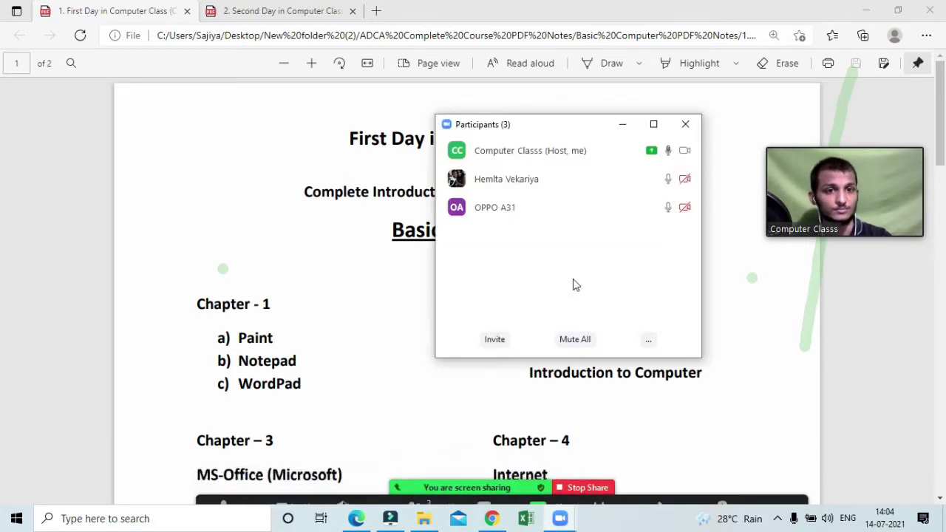
{"action": "left_click", "coordinate": [621, 123]}
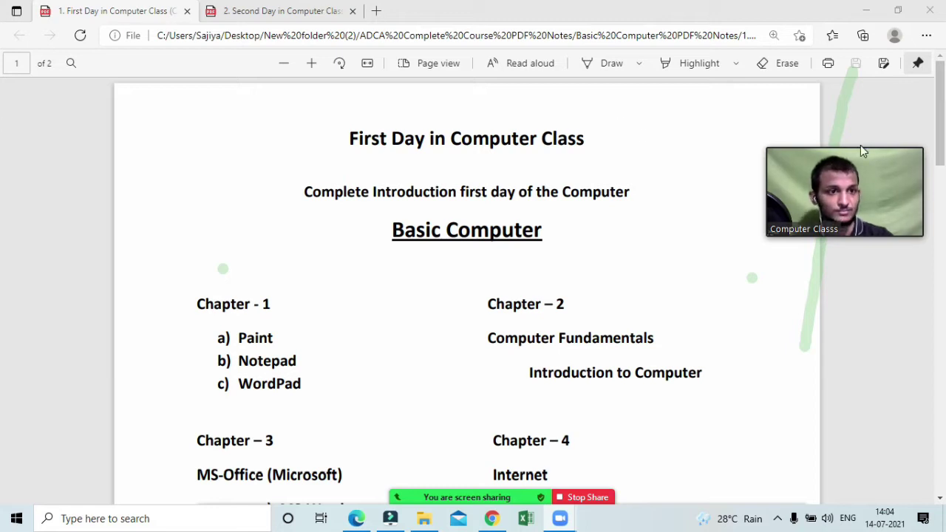
{"action": "left_click_drag", "start_coordinate": [872, 143], "coordinate": [878, 99]}
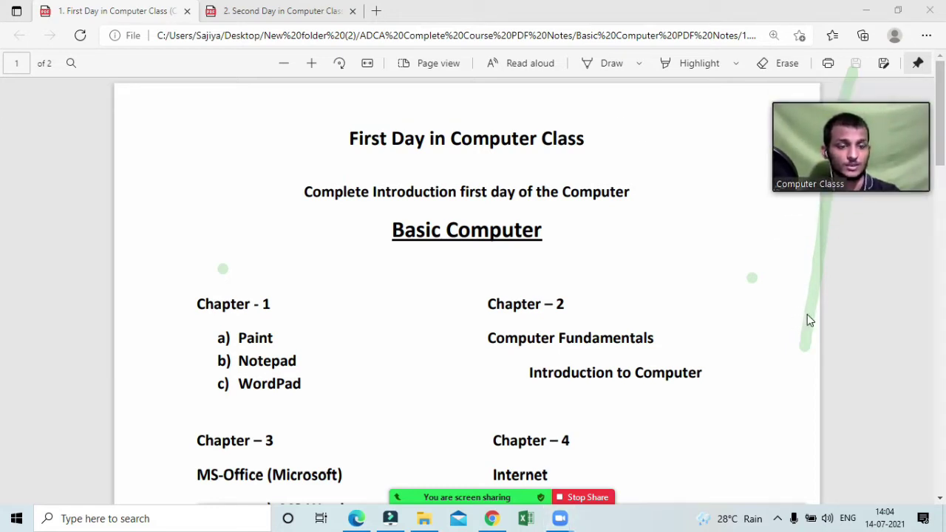
Point out the Basic Computer heading by selecting its text in the First Day PDF, and clear the selection
{"action": "scroll", "coordinate": [2, 158], "scroll_direction": "down", "scroll_amount": 2}
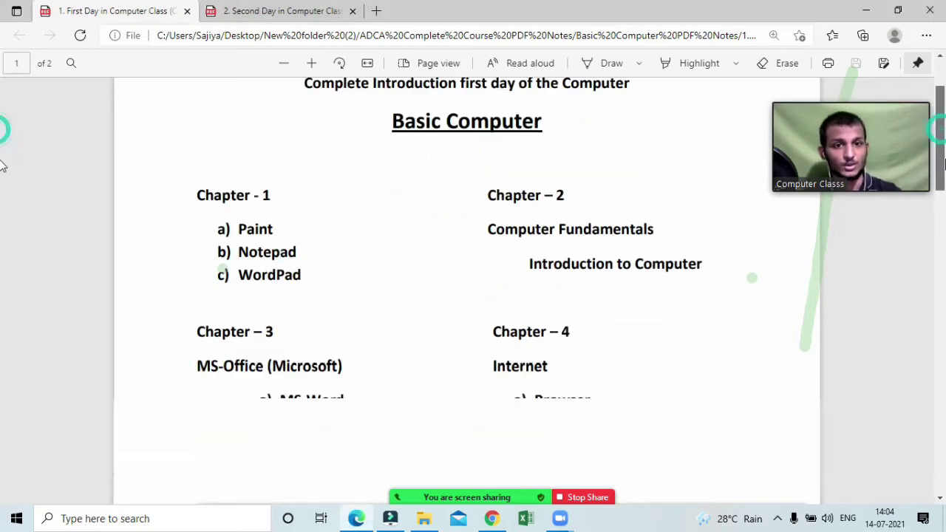
{"action": "scroll", "coordinate": [1, 158], "scroll_direction": "up", "scroll_amount": 1}
{"action": "scroll", "coordinate": [2, 142], "scroll_direction": "up", "scroll_amount": 1}
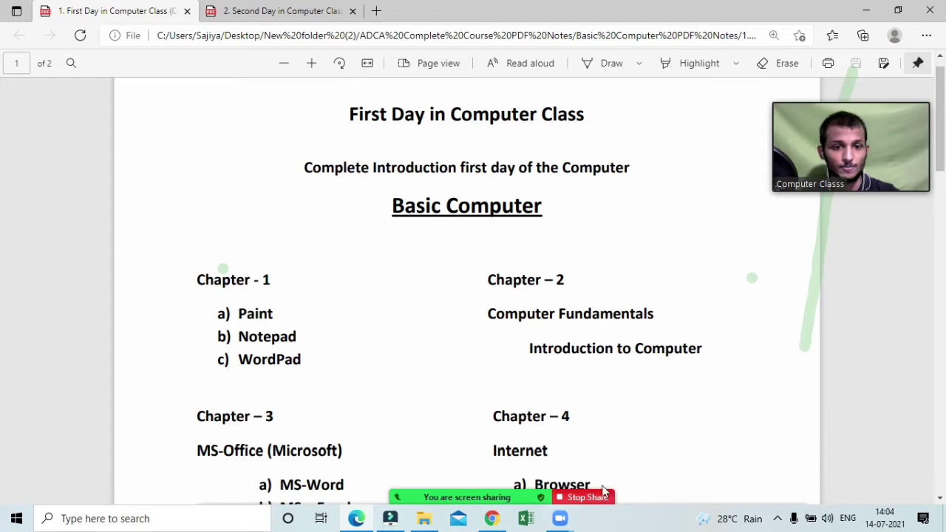
{"action": "mouse_move", "coordinate": [518, 501]}
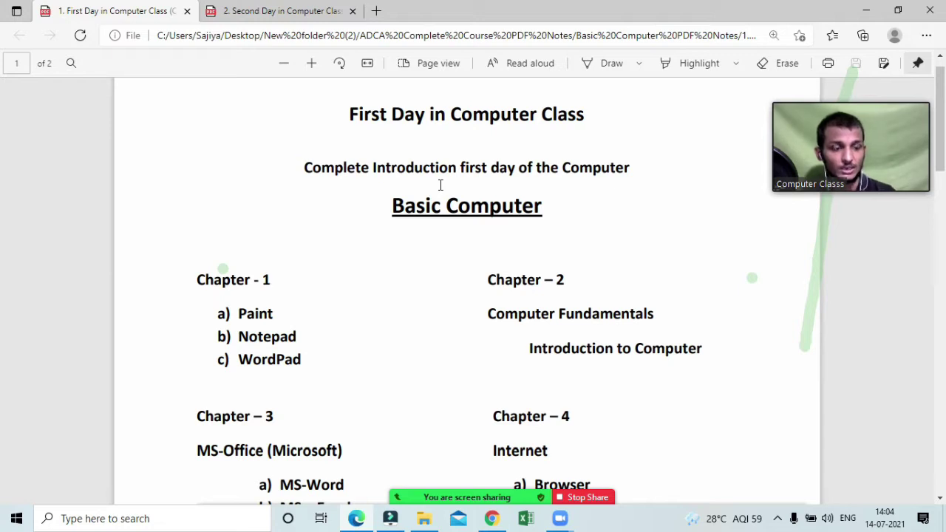
{"action": "left_click_drag", "start_coordinate": [387, 205], "coordinate": [545, 215]}
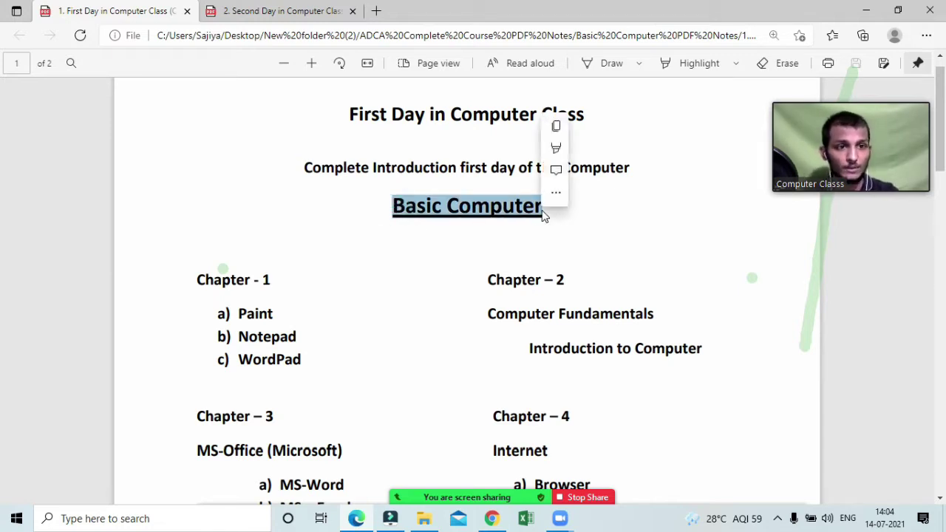
{"action": "scroll", "coordinate": [469, 211], "scroll_direction": "down", "scroll_amount": 3}
{"action": "left_click", "coordinate": [459, 177]}
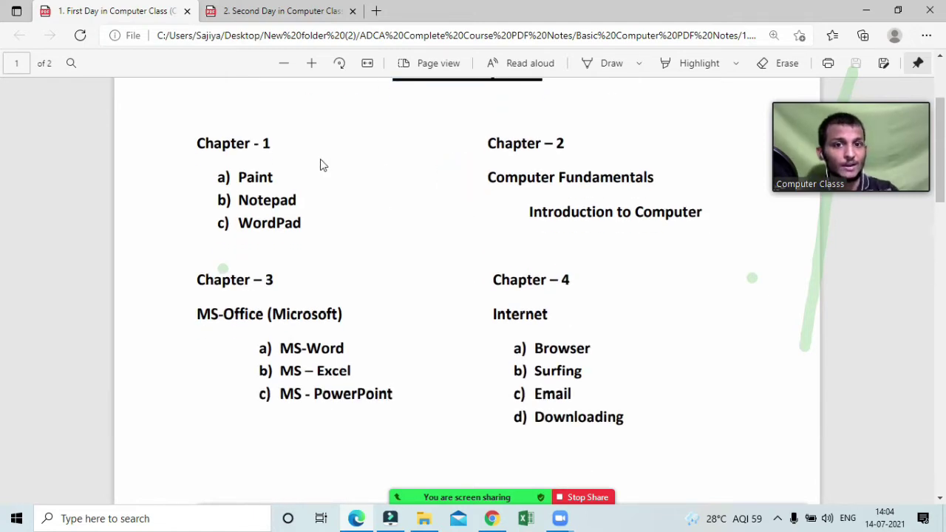
Point out the four chapter headings in order, from Chapter 1 to Chapter 4
{"action": "left_click", "coordinate": [194, 127]}
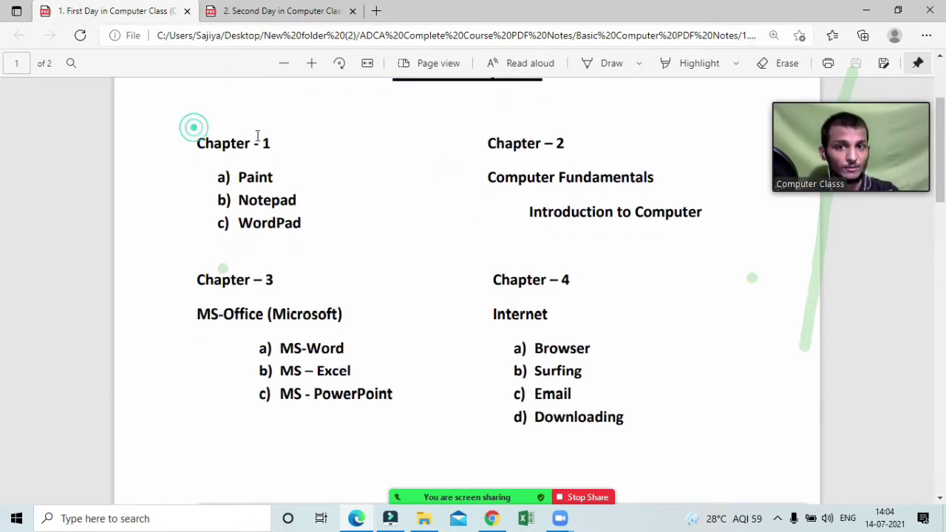
{"action": "left_click", "coordinate": [508, 130]}
{"action": "left_click", "coordinate": [251, 274]}
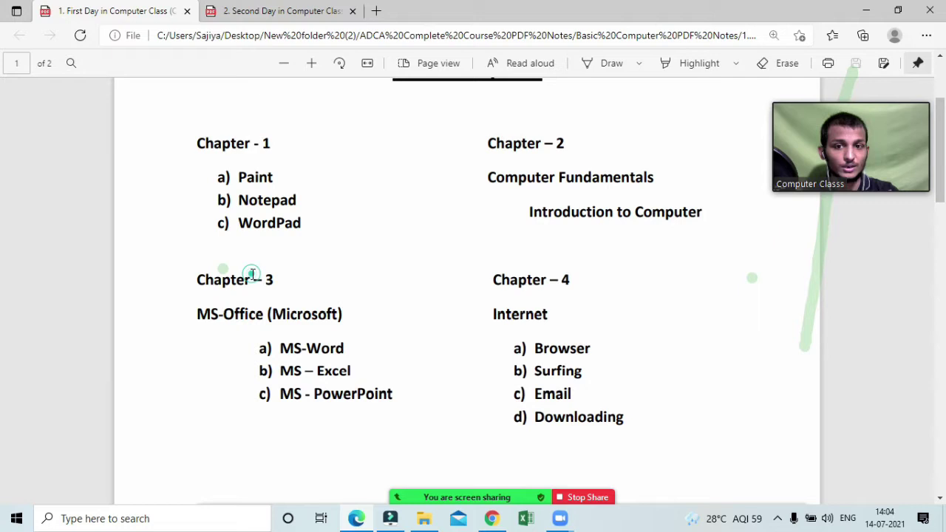
{"action": "left_click", "coordinate": [515, 282]}
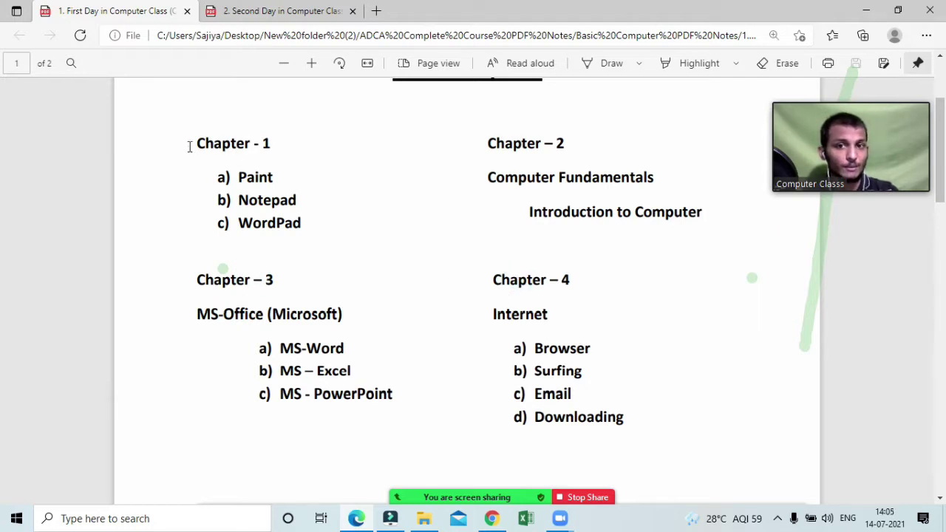
Select the Chapter 1 topics Paint, Notepad and WordPad, followed by the Chapter 2 heading and its Computer Fundamentals line
{"action": "left_click_drag", "start_coordinate": [220, 178], "coordinate": [275, 179]}
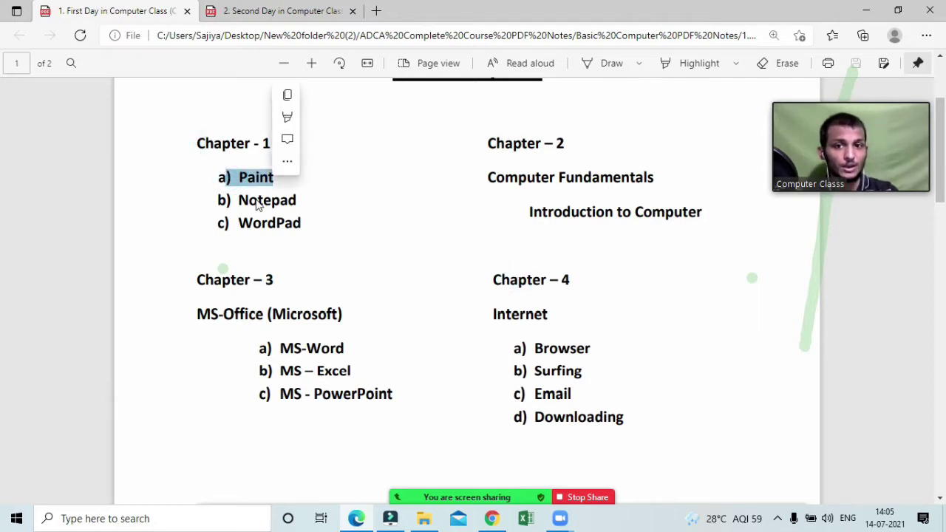
{"action": "double_click", "coordinate": [257, 201]}
{"action": "mouse_move", "coordinate": [254, 223]}
{"action": "left_mouse_down"}
{"action": "mouse_move", "coordinate": [300, 224]}
{"action": "mouse_move", "coordinate": [297, 232]}
{"action": "left_mouse_up"}
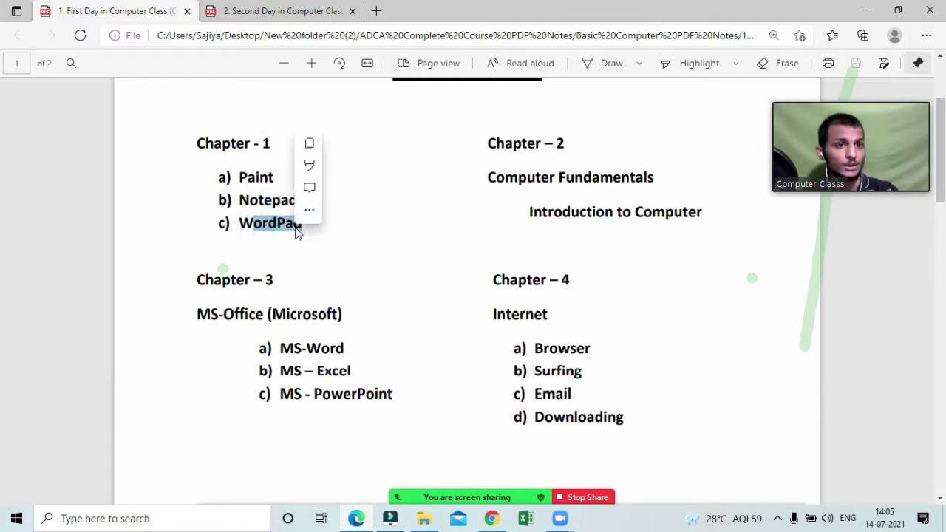
{"action": "left_click_drag", "start_coordinate": [223, 143], "coordinate": [311, 237]}
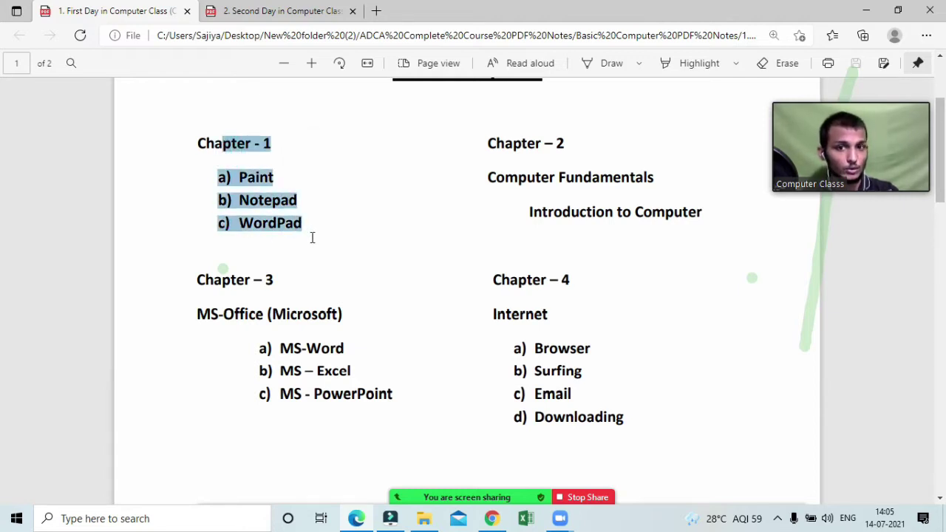
{"action": "left_click", "coordinate": [303, 234]}
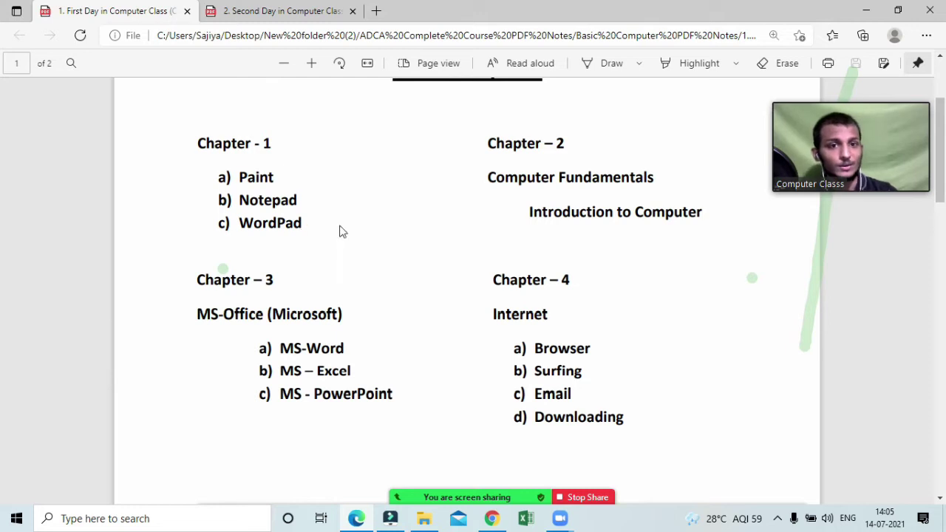
{"action": "left_click_drag", "start_coordinate": [488, 144], "coordinate": [563, 146]}
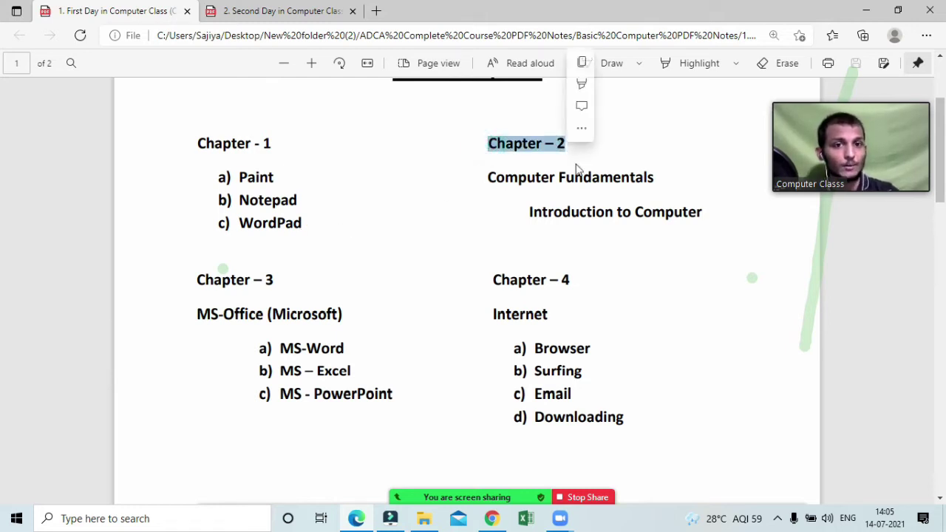
{"action": "left_click_drag", "start_coordinate": [497, 177], "coordinate": [657, 180]}
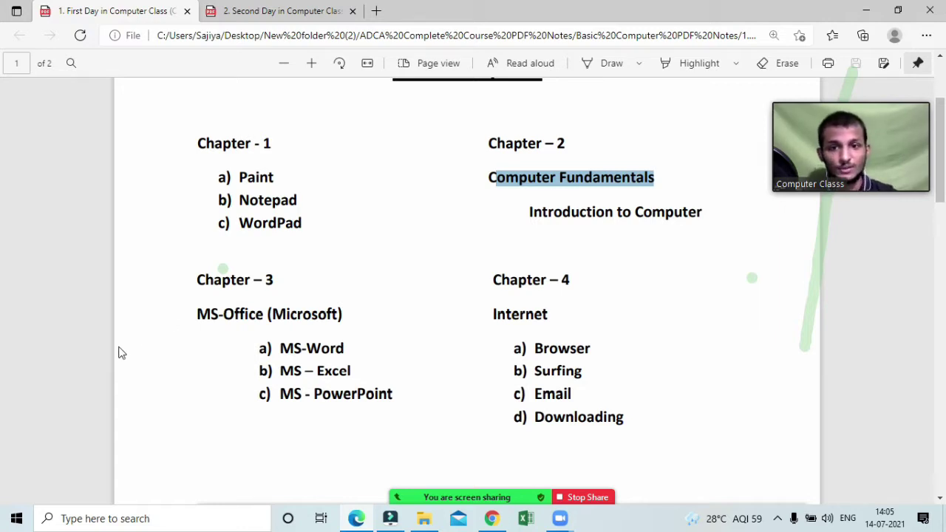
Select the Chapter 3 heading, its MS-Office (Microsoft) line and the topics MS-Word, MS-Excel and MS-PowerPoint in turn
{"action": "left_click", "coordinate": [217, 280]}
{"action": "left_click_drag", "start_coordinate": [197, 280], "coordinate": [275, 281]}
{"action": "left_click_drag", "start_coordinate": [197, 314], "coordinate": [260, 317]}
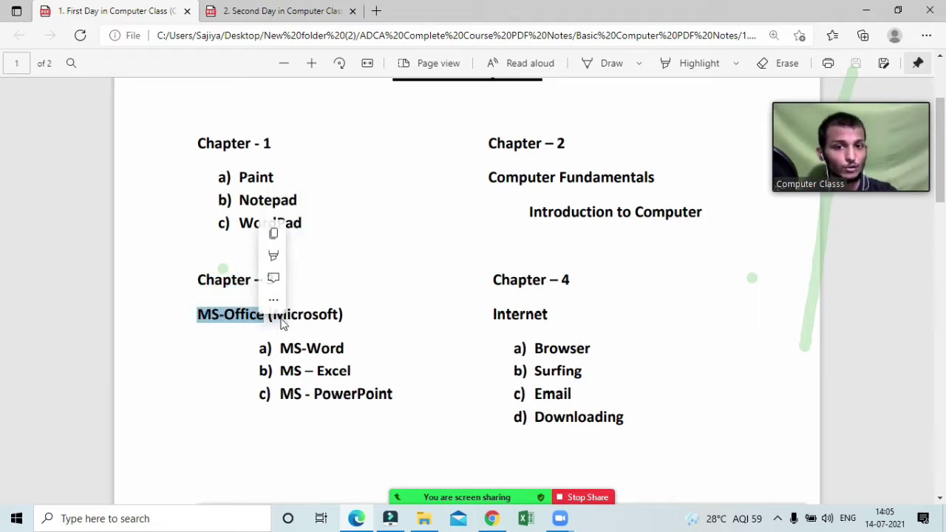
{"action": "left_click_drag", "start_coordinate": [278, 316], "coordinate": [334, 318]}
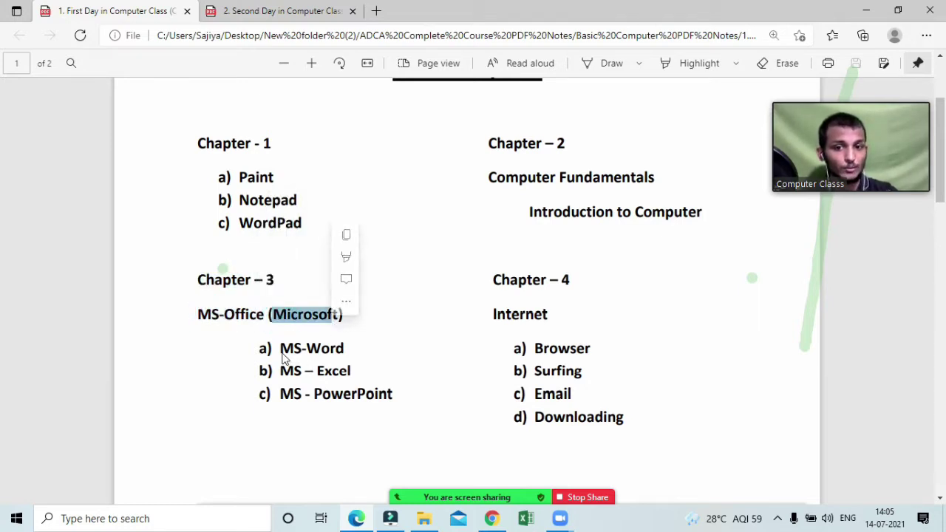
{"action": "left_click_drag", "start_coordinate": [281, 348], "coordinate": [355, 353]}
{"action": "left_click_drag", "start_coordinate": [281, 371], "coordinate": [352, 372]}
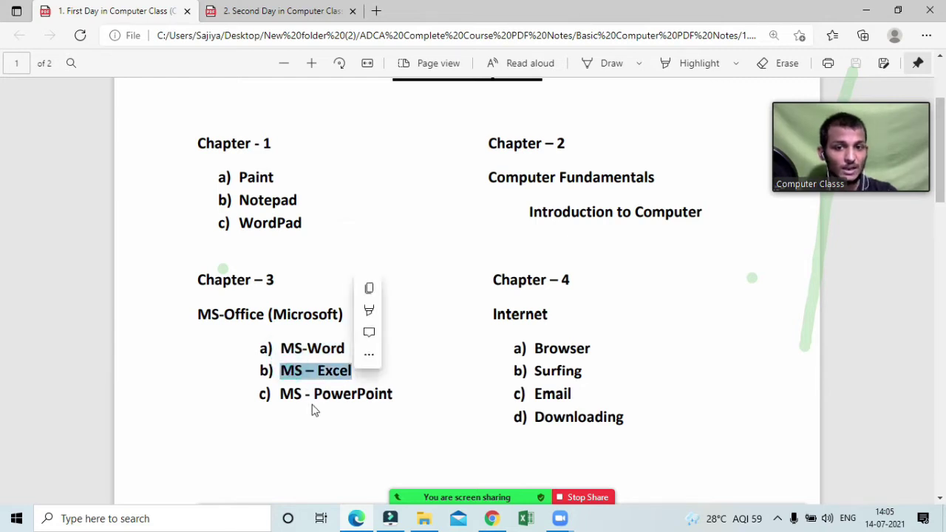
{"action": "left_click", "coordinate": [300, 400]}
{"action": "left_click_drag", "start_coordinate": [281, 394], "coordinate": [406, 397]}
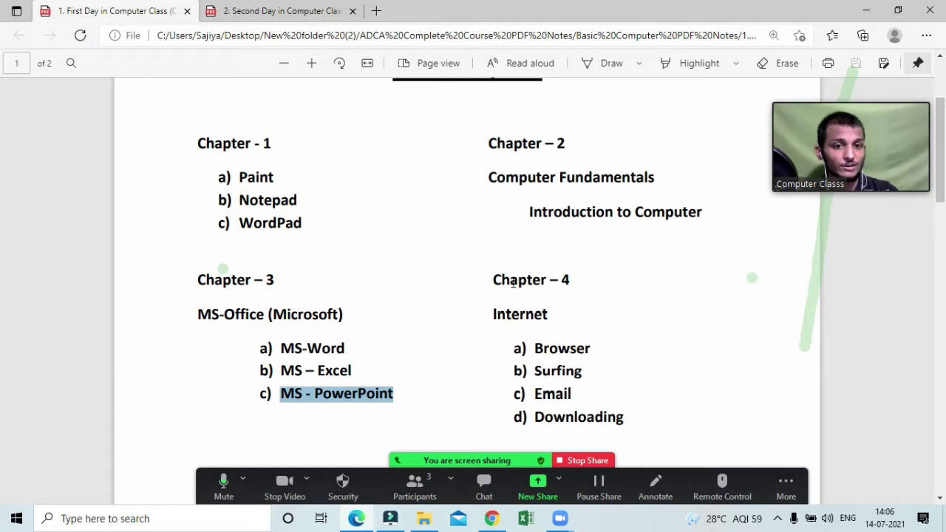
Select the Chapter 4 heading, its Internet line and the topics Browser, Surfing, Email and Downloading, and clear the selection
{"action": "left_click_drag", "start_coordinate": [493, 275], "coordinate": [574, 277]}
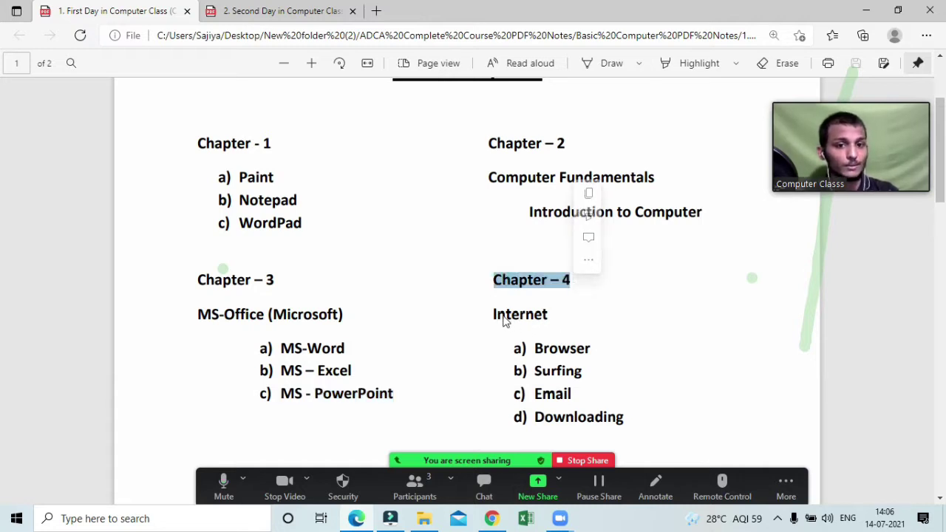
{"action": "left_click_drag", "start_coordinate": [495, 315], "coordinate": [552, 318]}
{"action": "left_click", "coordinate": [621, 323]}
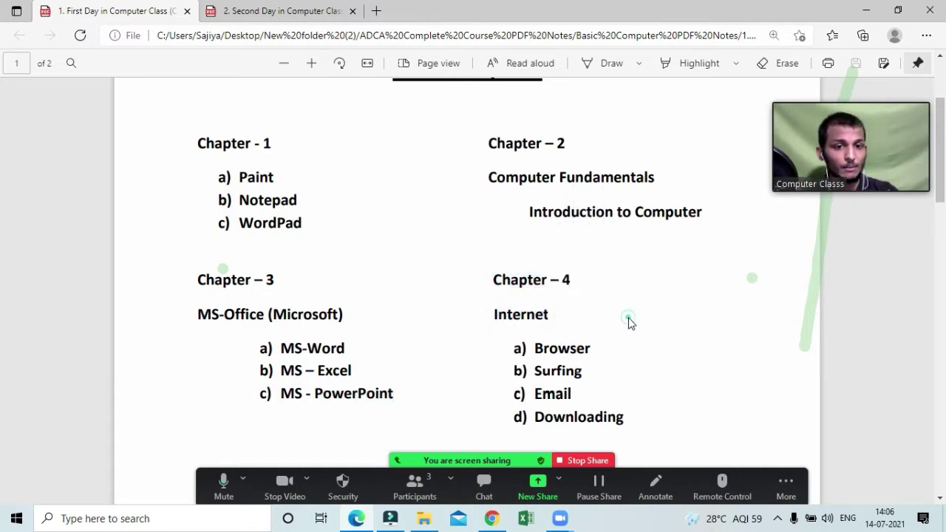
{"action": "scroll", "coordinate": [627, 322], "scroll_direction": "down", "scroll_amount": 2}
{"action": "left_click_drag", "start_coordinate": [537, 279], "coordinate": [589, 284]}
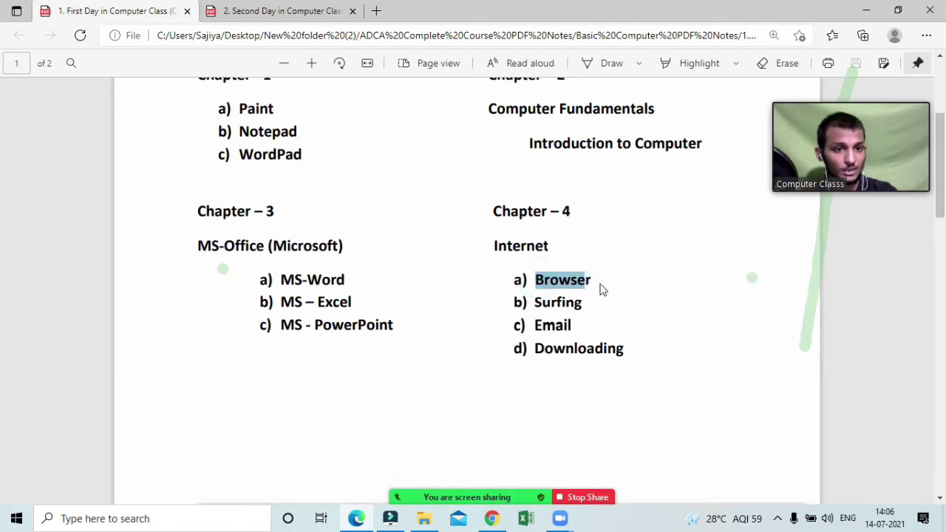
{"action": "left_click", "coordinate": [537, 304]}
{"action": "left_click_drag", "start_coordinate": [538, 304], "coordinate": [585, 304]}
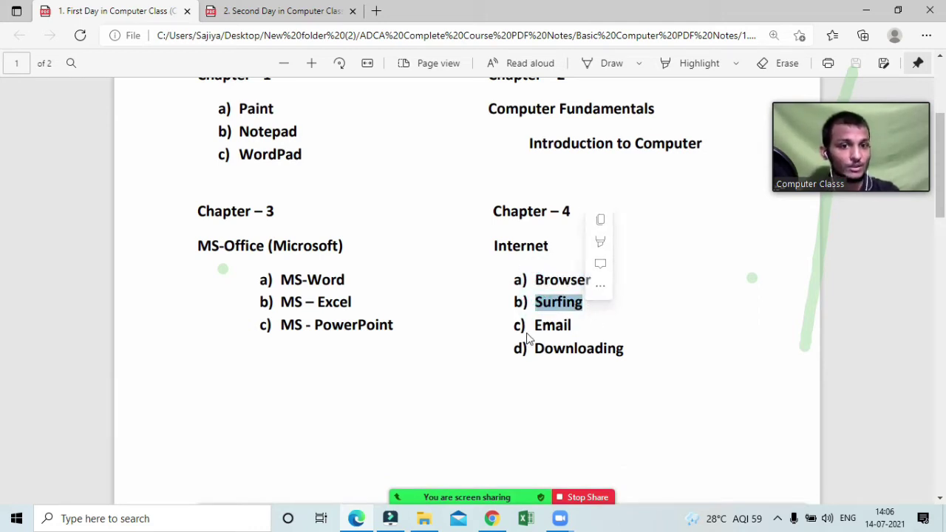
{"action": "left_click_drag", "start_coordinate": [534, 326], "coordinate": [627, 351]}
{"action": "left_click", "coordinate": [561, 388]}
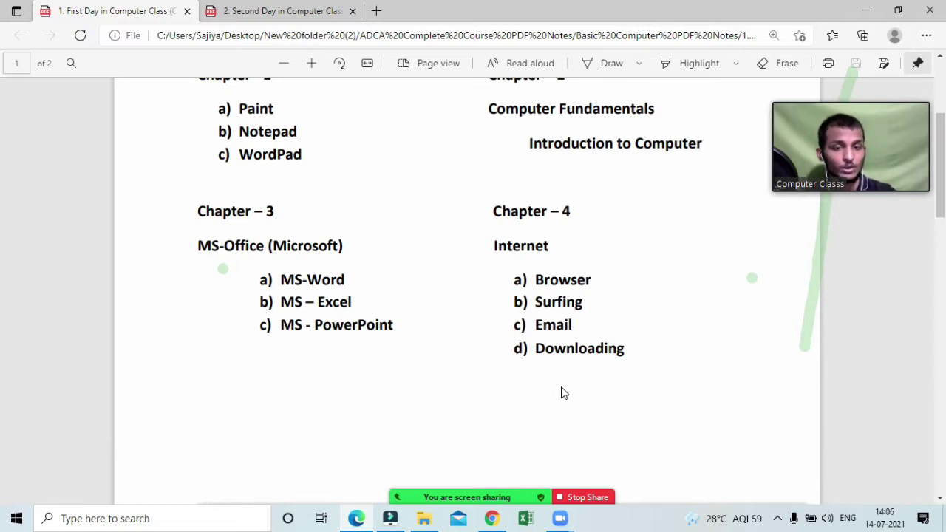
Return to the Basic Computer heading and select it, the Chapter 1 heading and the Paint topic in turn
{"action": "scroll", "coordinate": [562, 393], "scroll_direction": "up", "scroll_amount": 2}
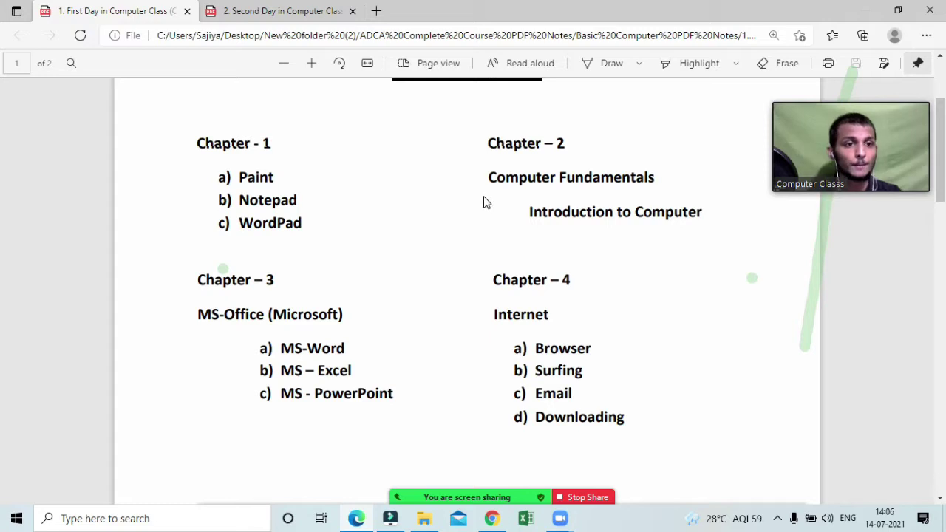
{"action": "scroll", "coordinate": [420, 270], "scroll_direction": "up", "scroll_amount": 2}
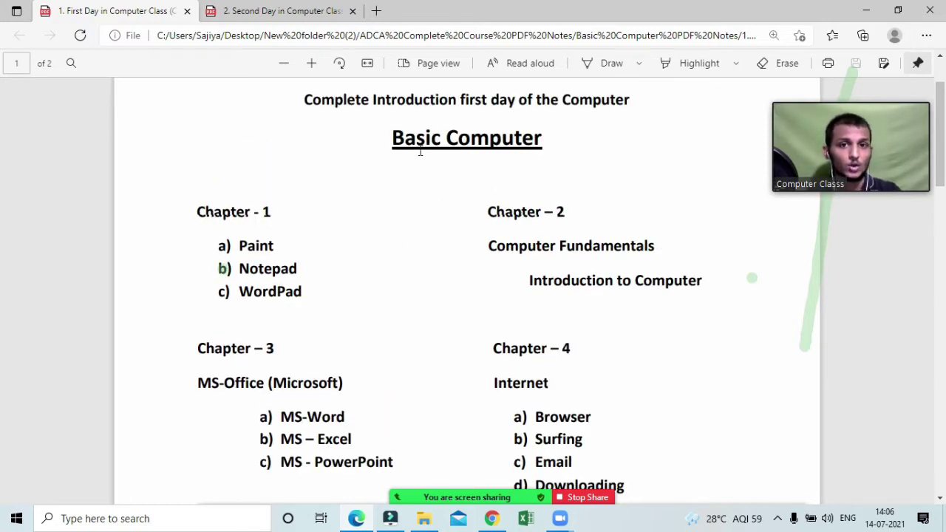
{"action": "left_click_drag", "start_coordinate": [391, 138], "coordinate": [564, 146]}
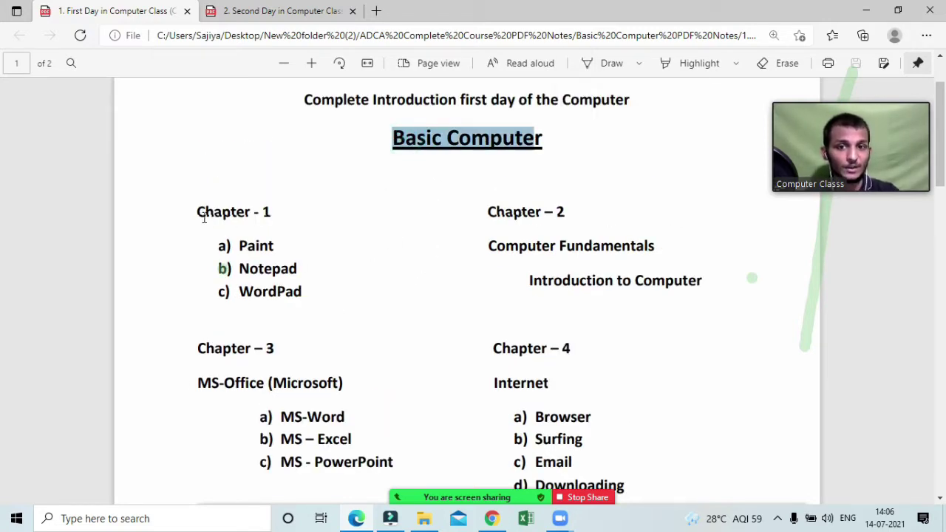
{"action": "left_click_drag", "start_coordinate": [204, 218], "coordinate": [283, 217]}
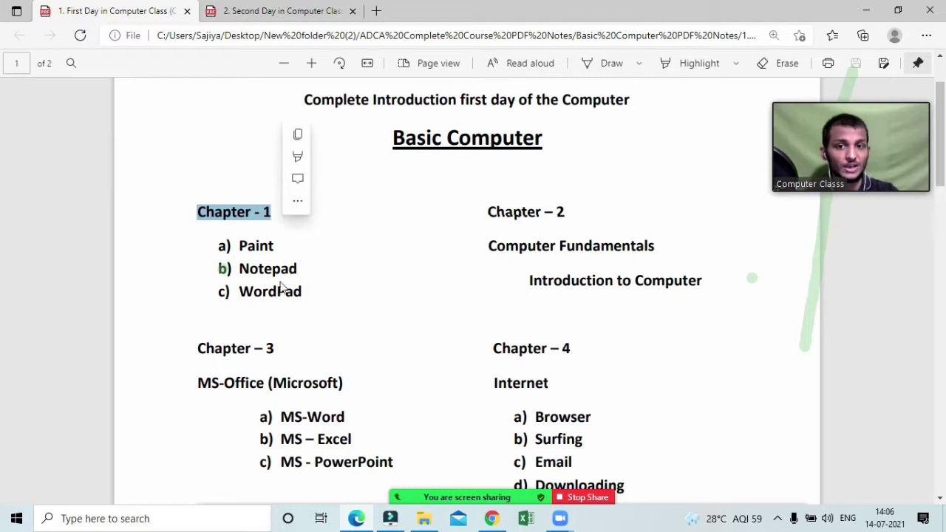
{"action": "left_click_drag", "start_coordinate": [217, 246], "coordinate": [283, 248]}
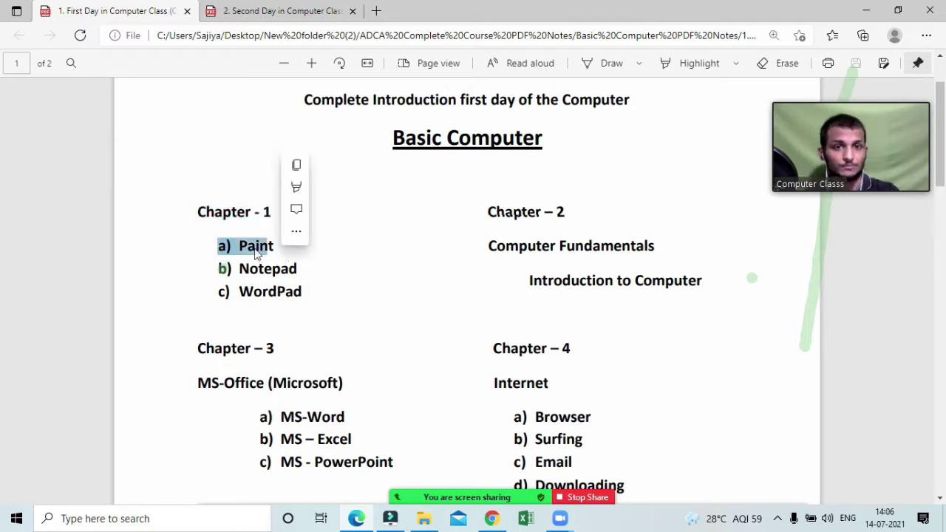
Bring up the Second Day in Computer Class PDF and share its browser window in the Zoom meeting
{"action": "left_click", "coordinate": [270, 12]}
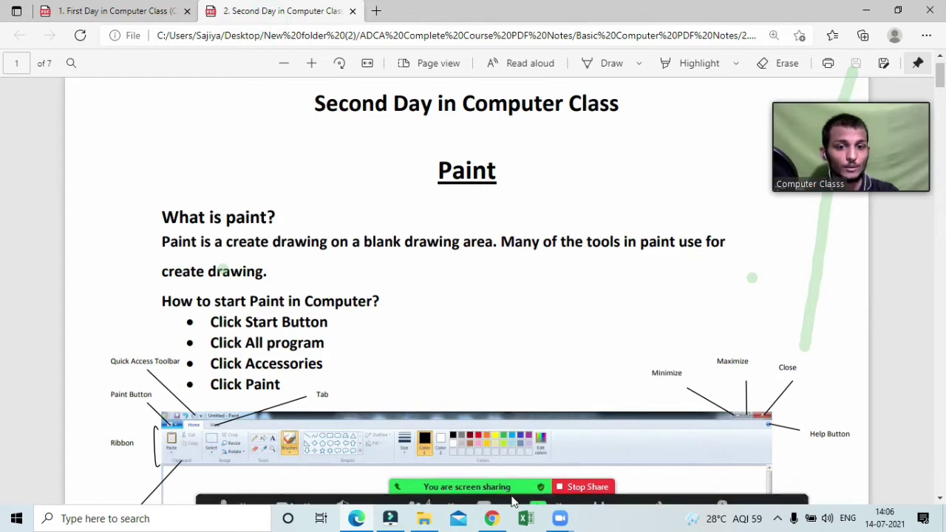
{"action": "left_click", "coordinate": [546, 494]}
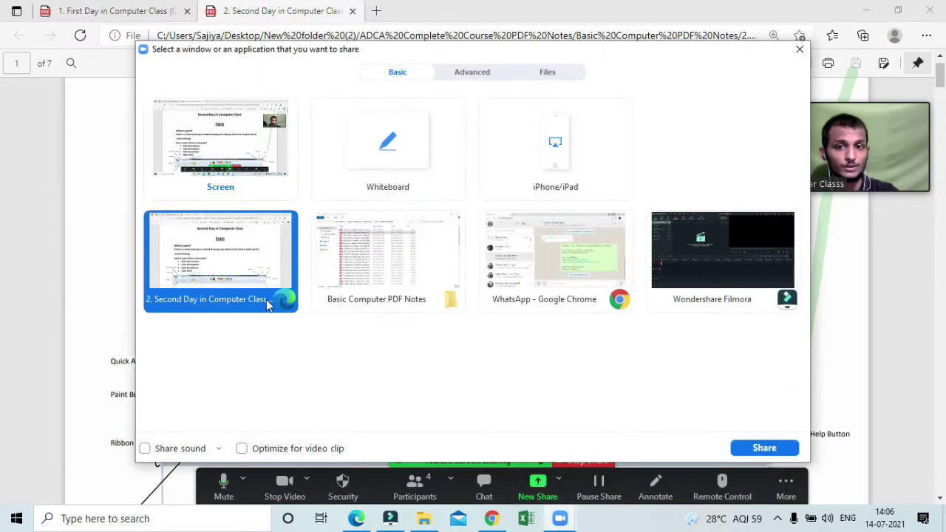
{"action": "left_click", "coordinate": [754, 443]}
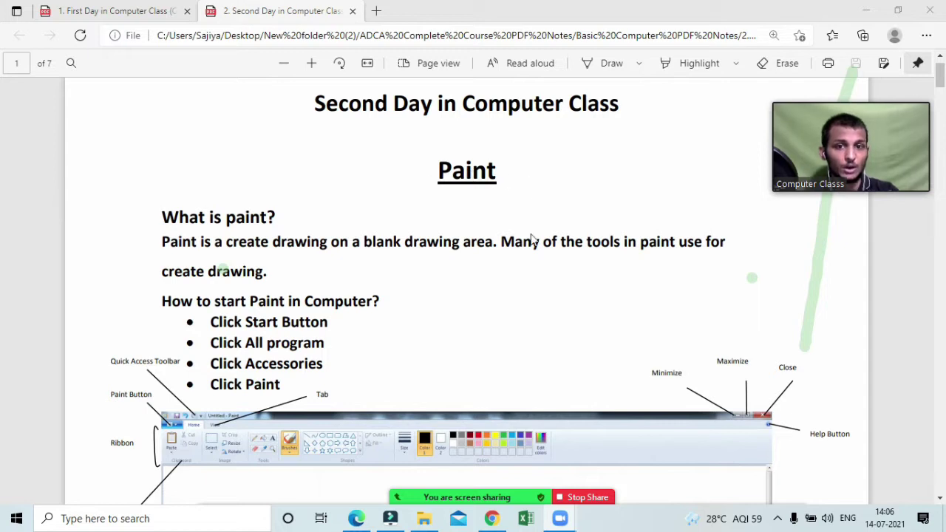
Select the "What is paint?" heading and the "How to start Paint in Computer?" section with its list in turn, clearing each selection
{"action": "left_click_drag", "start_coordinate": [163, 220], "coordinate": [279, 218]}
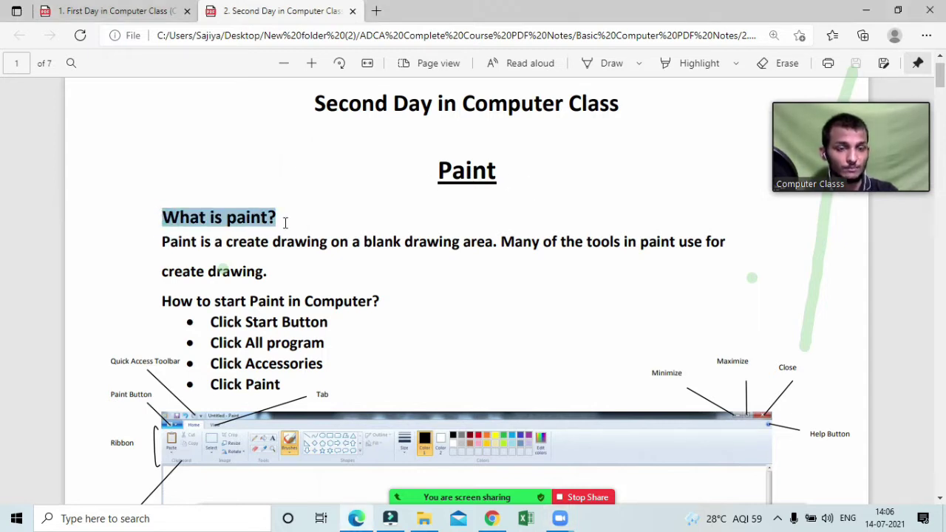
{"action": "left_click", "coordinate": [133, 217]}
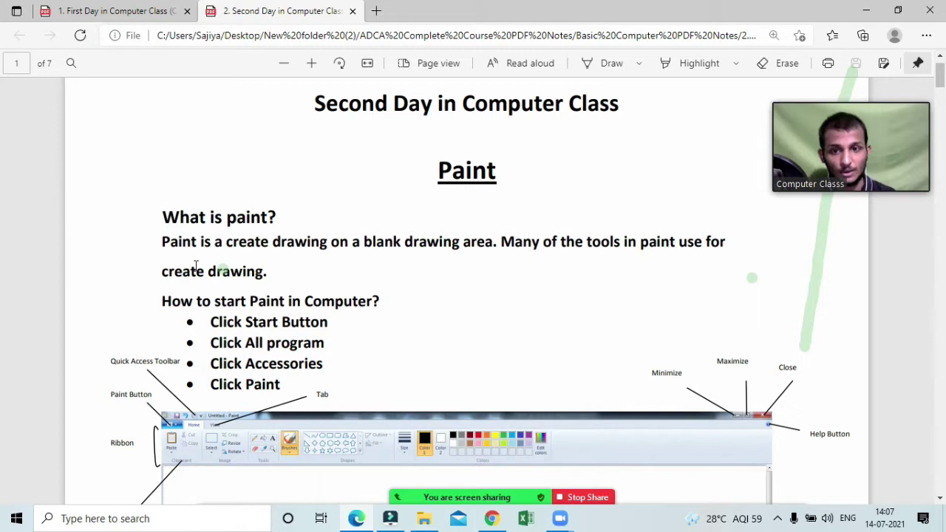
{"action": "scroll", "coordinate": [195, 266], "scroll_direction": "down", "scroll_amount": 1}
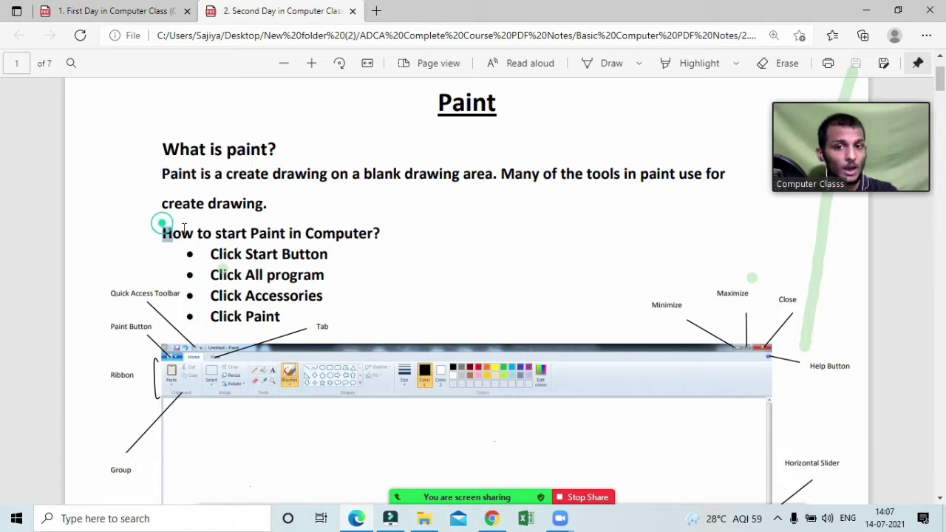
{"action": "mouse_move", "coordinate": [162, 220]}
{"action": "left_mouse_down"}
{"action": "mouse_move", "coordinate": [264, 275]}
{"action": "mouse_move", "coordinate": [289, 318]}
{"action": "left_mouse_up"}
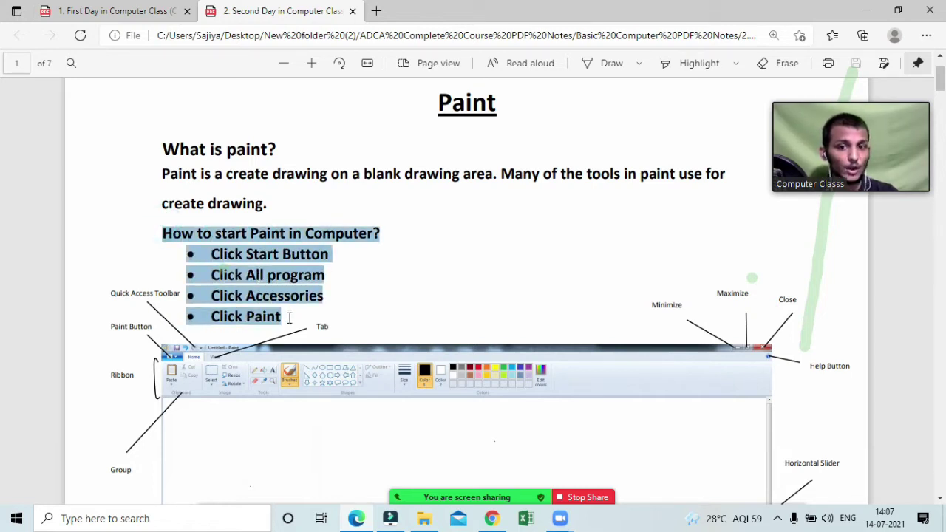
{"action": "left_click", "coordinate": [207, 275]}
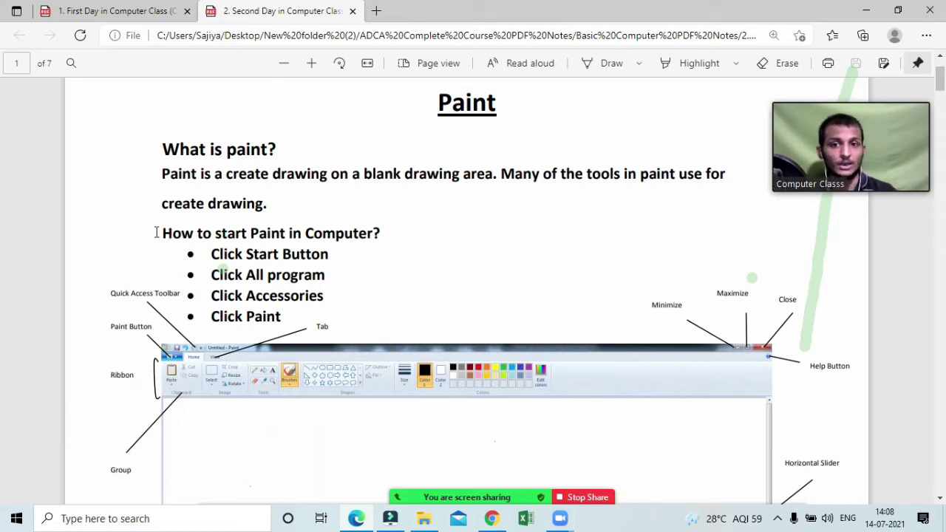
Select Click Start Button, Click All program, Click Accessories and the word Paint in turn in the list, and clear the selection
{"action": "left_click_drag", "start_coordinate": [212, 254], "coordinate": [336, 254]}
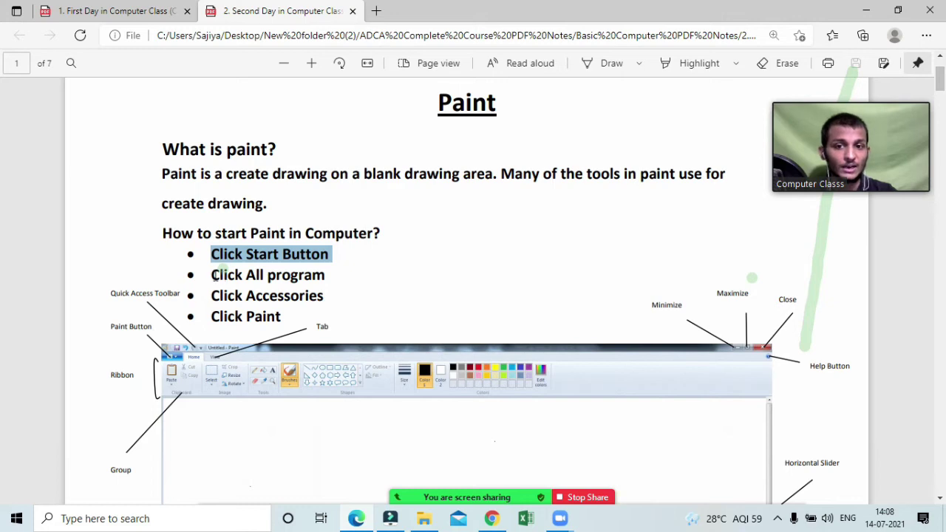
{"action": "left_click_drag", "start_coordinate": [212, 275], "coordinate": [319, 277]}
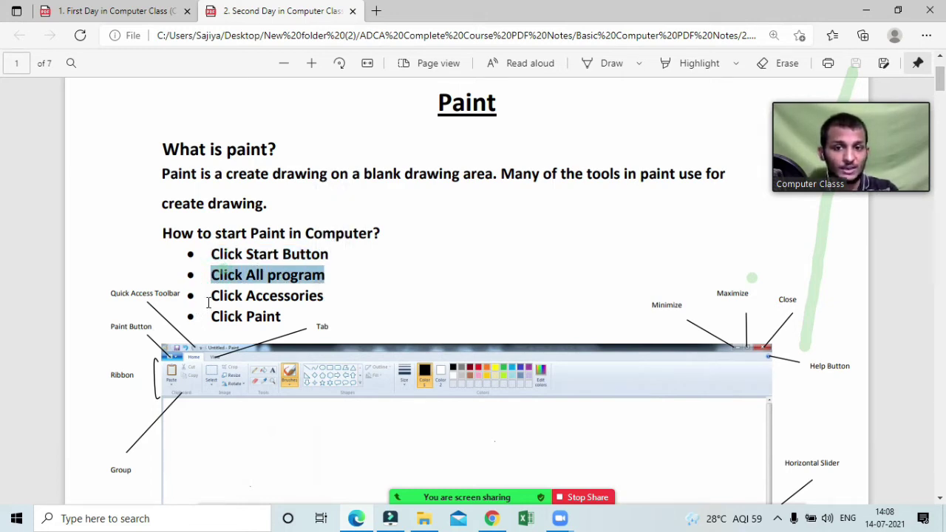
{"action": "left_click_drag", "start_coordinate": [211, 296], "coordinate": [325, 301]}
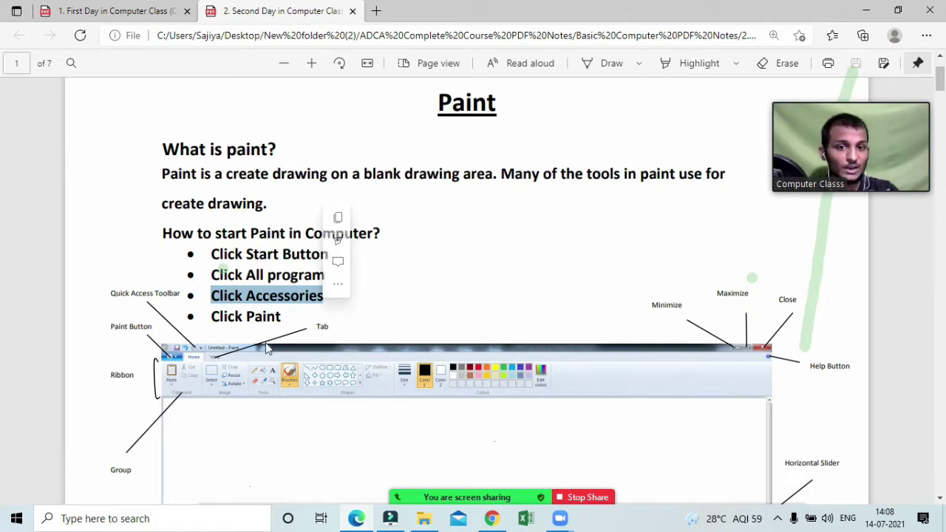
{"action": "left_click_drag", "start_coordinate": [246, 317], "coordinate": [290, 321]}
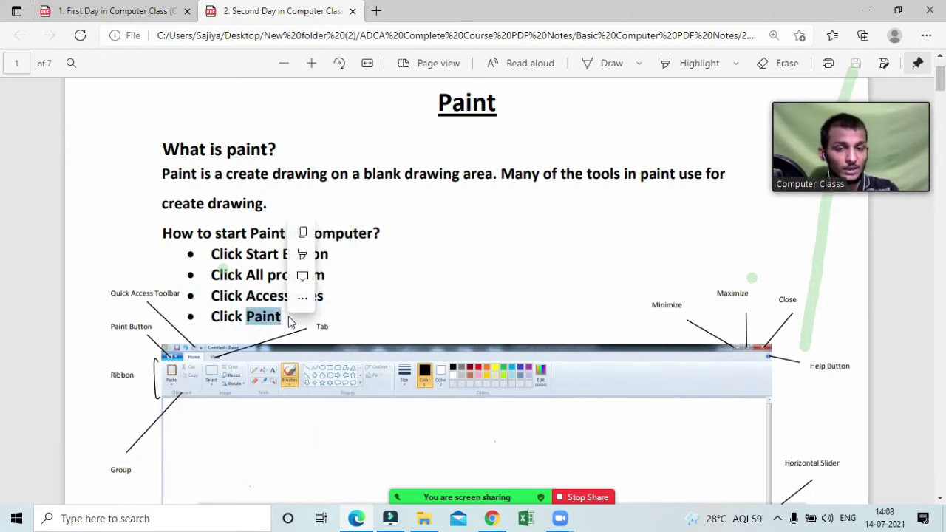
{"action": "left_click", "coordinate": [400, 314]}
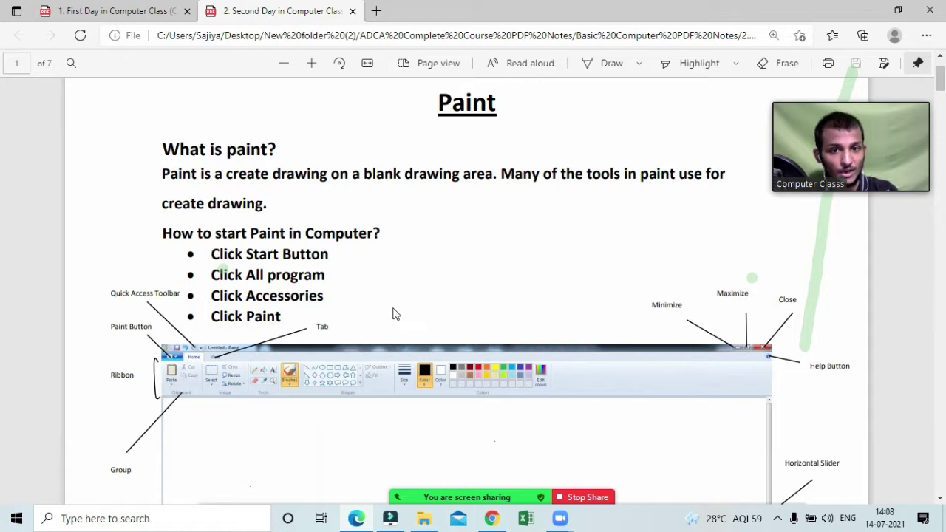
Switch the Zoom share to the entire screen
{"action": "scroll", "coordinate": [395, 317], "scroll_direction": "down", "scroll_amount": 1}
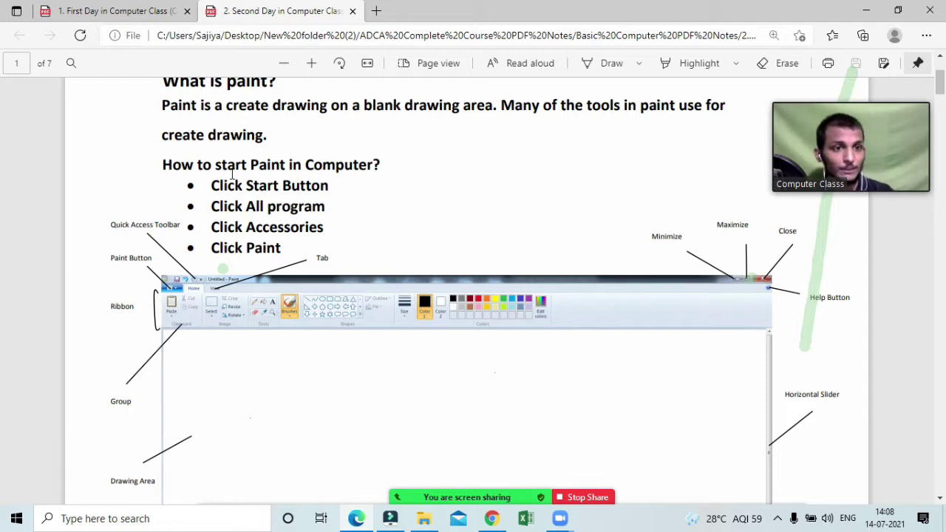
{"action": "mouse_move", "coordinate": [416, 479]}
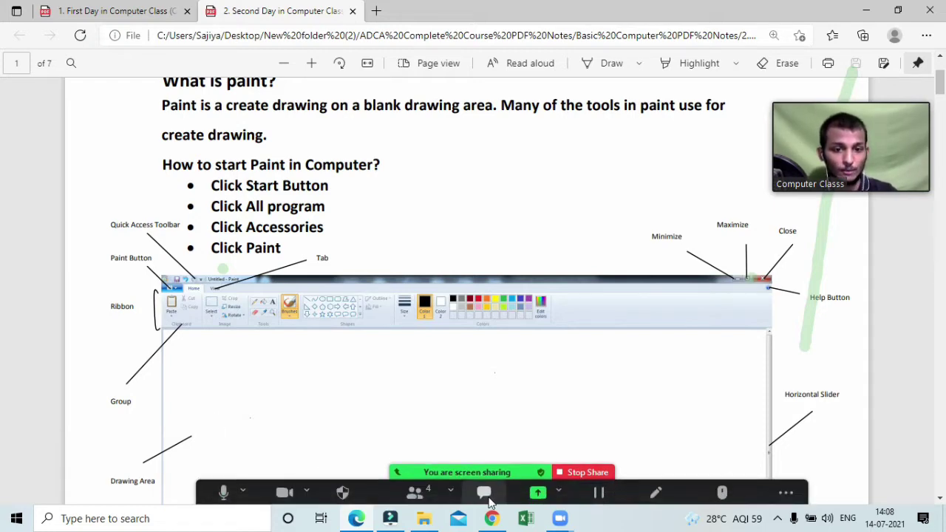
{"action": "left_click", "coordinate": [537, 486]}
{"action": "left_click", "coordinate": [268, 180]}
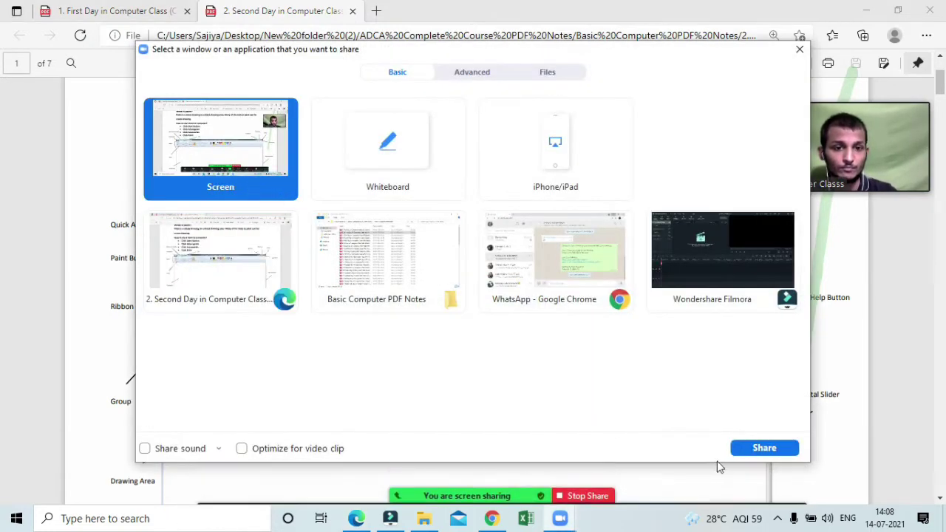
{"action": "left_click", "coordinate": [761, 446]}
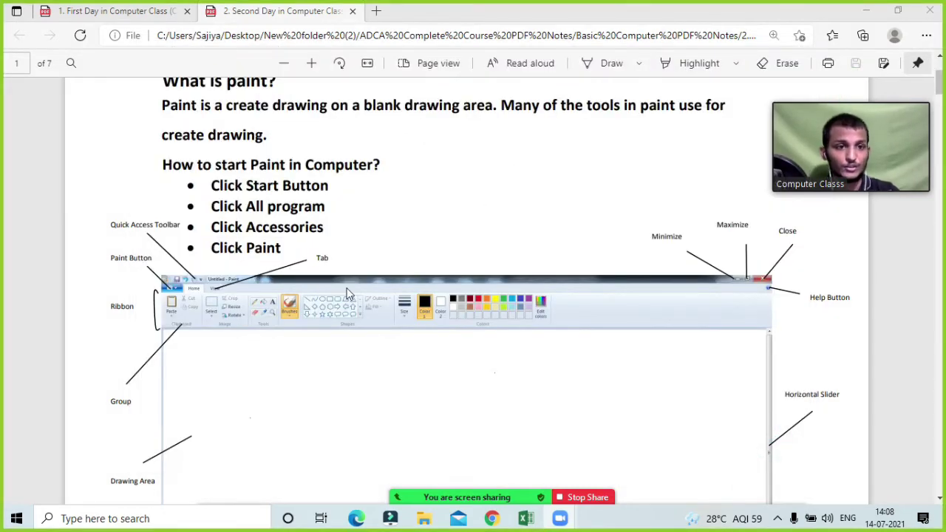
Open the Windows Start menu, search for paint, and dismiss the search without launching the app
{"action": "left_click", "coordinate": [19, 519]}
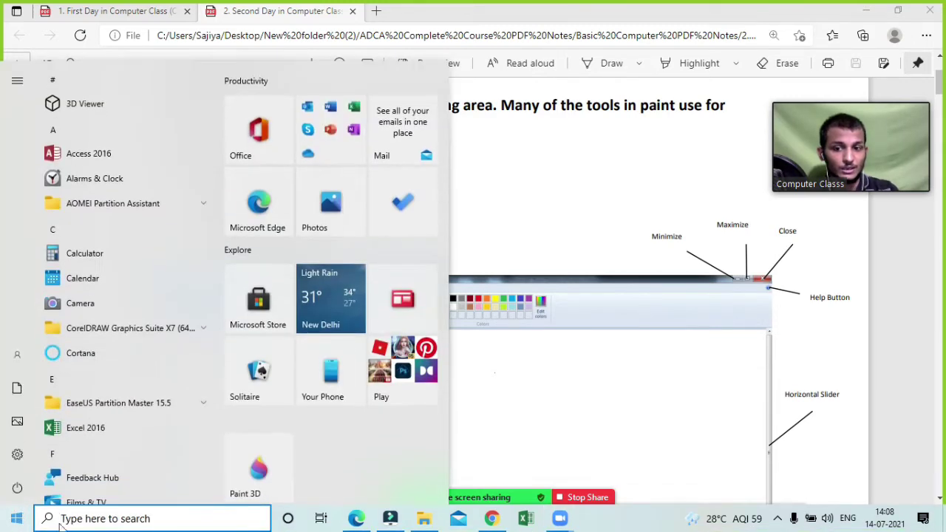
{"action": "left_click", "coordinate": [126, 519]}
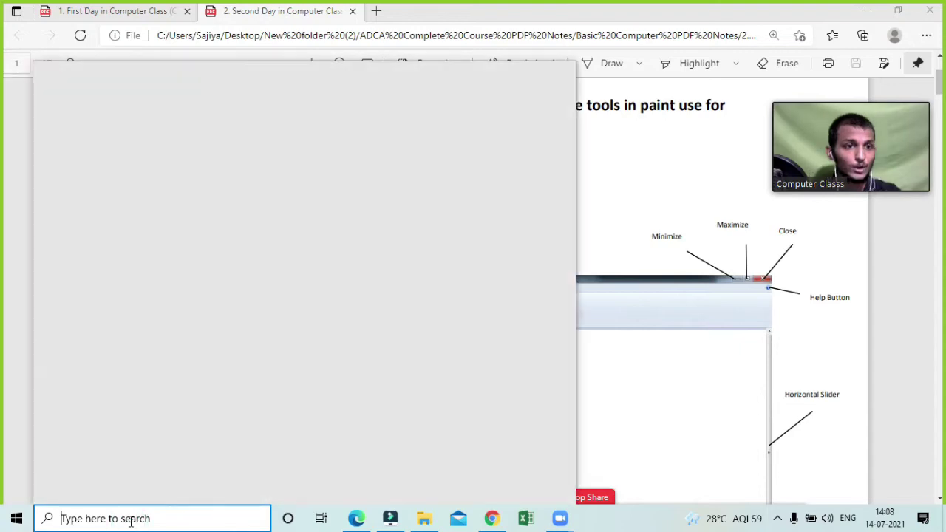
{"action": "type", "text": "paint"}
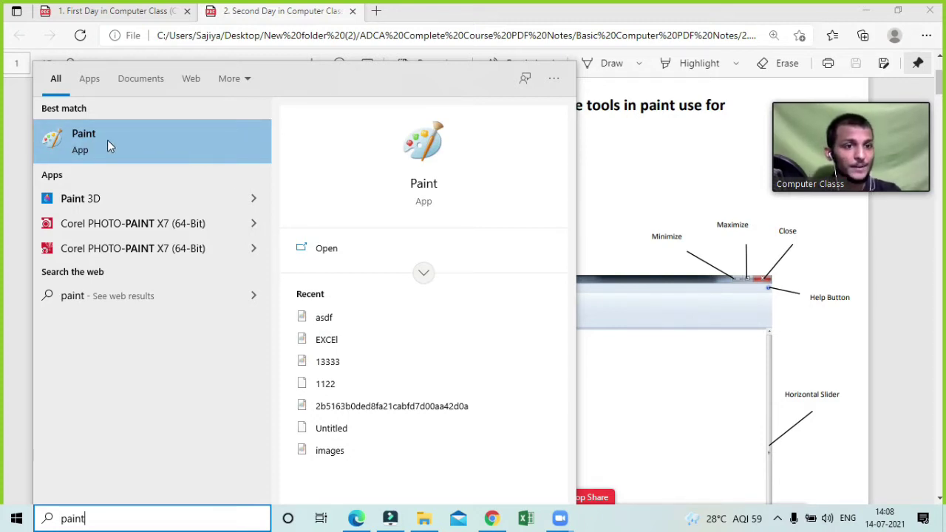
{"action": "left_click", "coordinate": [664, 196]}
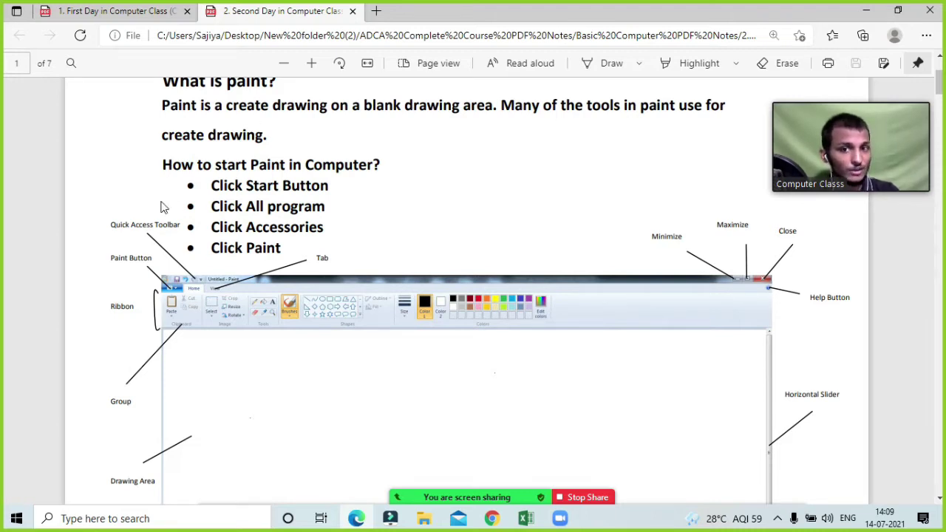
Select the "How to start Paint in Computer?" section again, clear it, and view the lower part of the labelled Paint window diagram
{"action": "left_click_drag", "start_coordinate": [161, 164], "coordinate": [279, 255]}
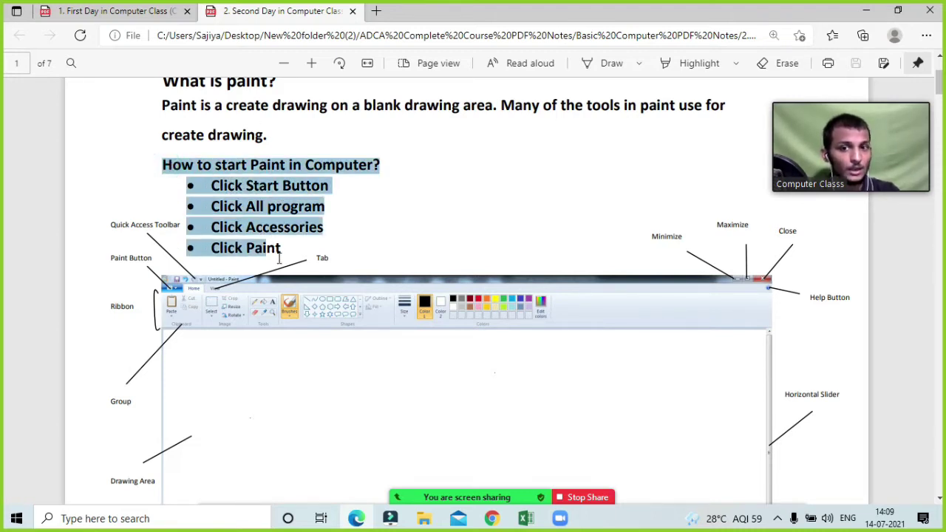
{"action": "left_click", "coordinate": [422, 230]}
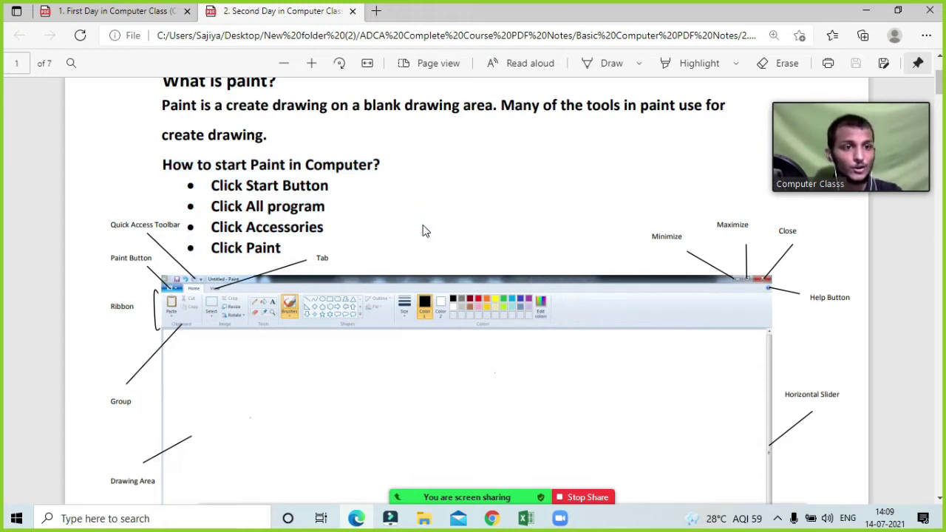
{"action": "scroll", "coordinate": [424, 231], "scroll_direction": "down", "scroll_amount": 4}
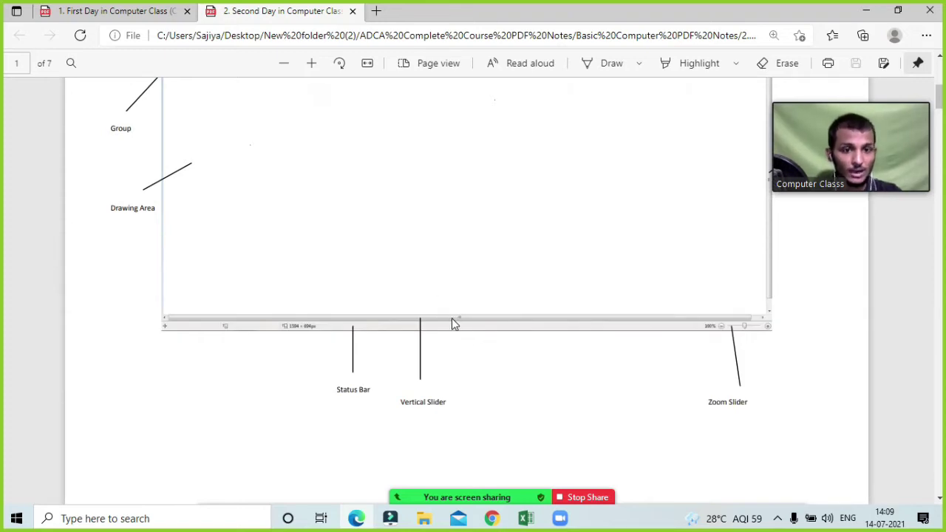
Launch the On-Screen Keyboard with the Run command osk and move it clear of the Status Bar label in the diagram
{"action": "mouse_move", "coordinate": [448, 494]}
{"action": "key", "text": "super+r"}
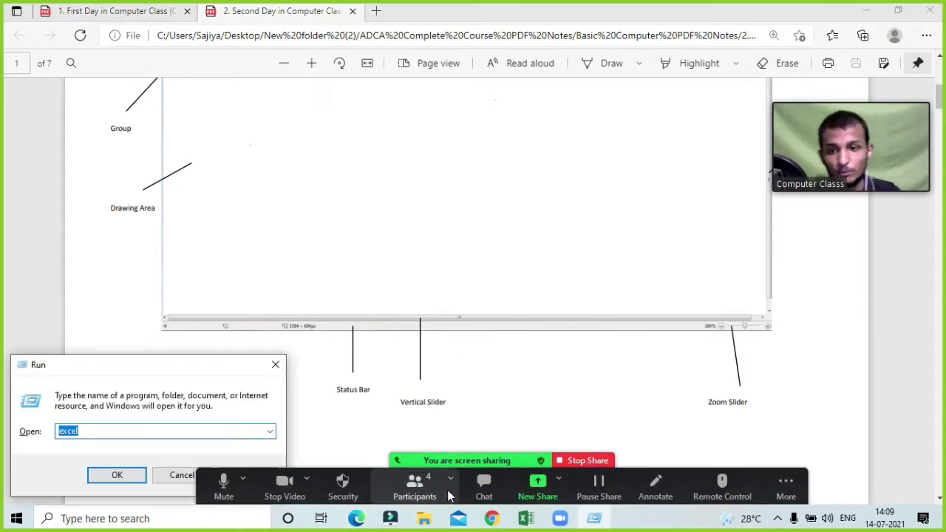
{"action": "type", "text": "osk"}
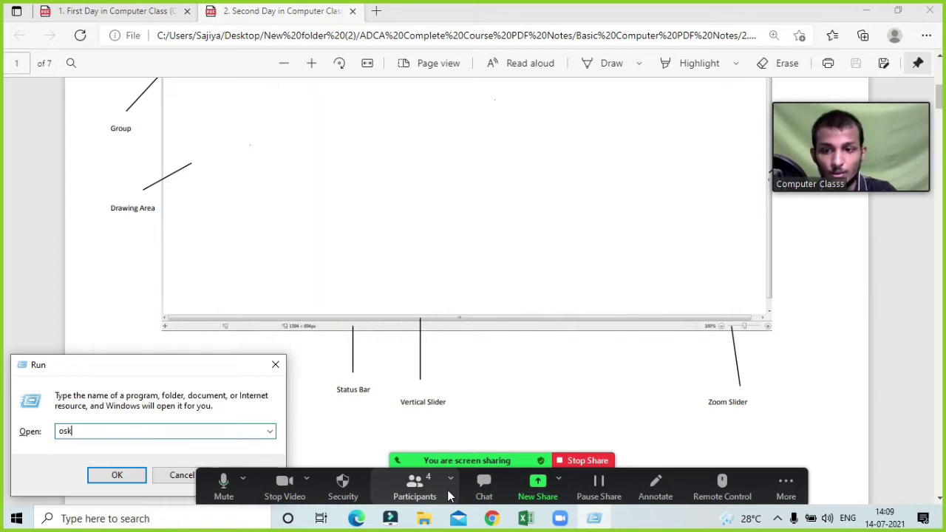
{"action": "key", "text": "Return"}
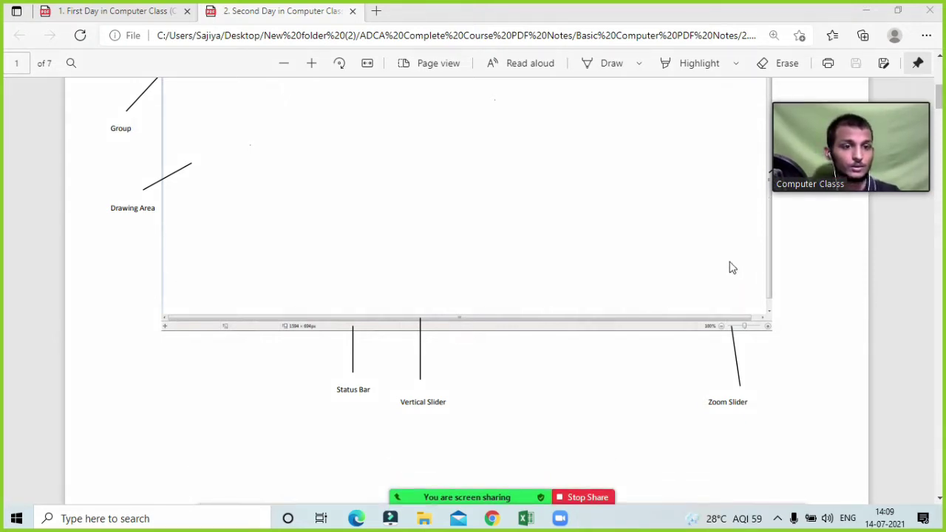
{"action": "left_click_drag", "start_coordinate": [292, 73], "coordinate": [714, 219]}
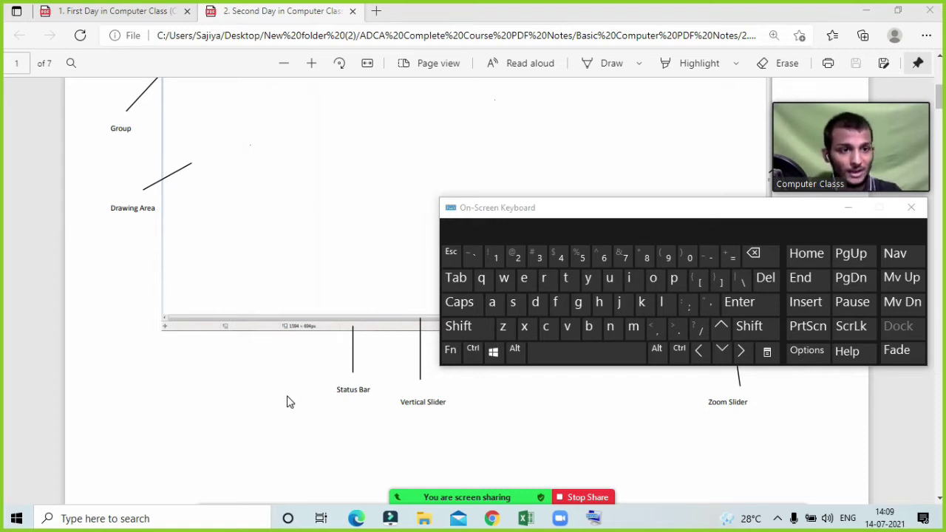
Open the Run dialog with the Windows+R combination on the On-Screen Keyboard and place the dialog beside the keyboard
{"action": "left_click", "coordinate": [640, 269]}
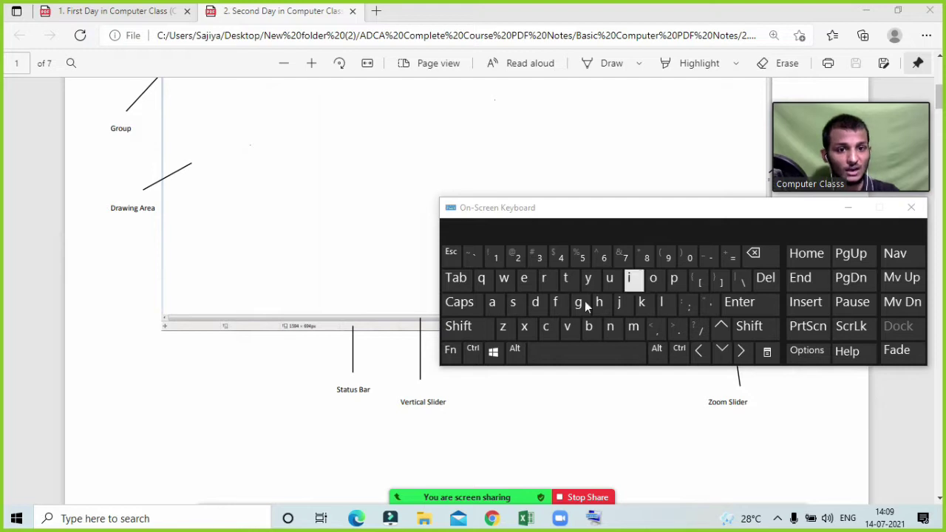
{"action": "left_click", "coordinate": [494, 351]}
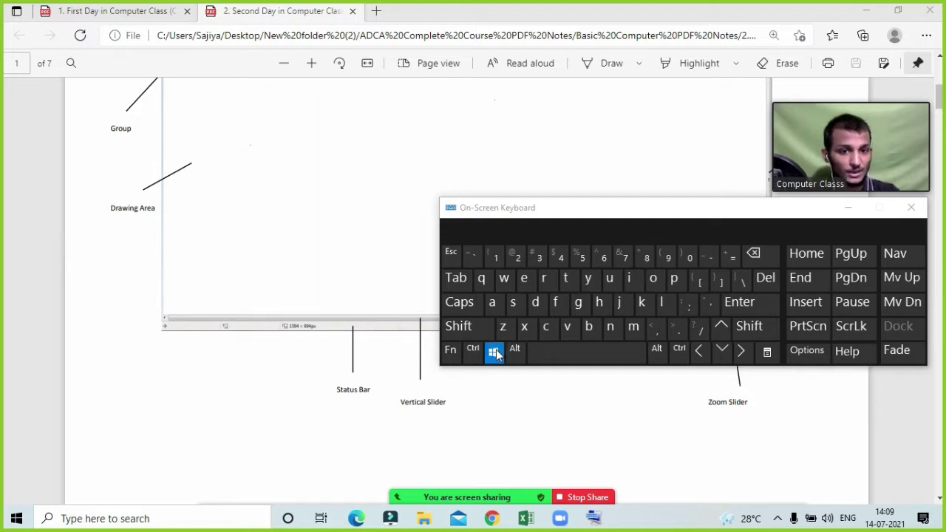
{"action": "left_click", "coordinate": [543, 280]}
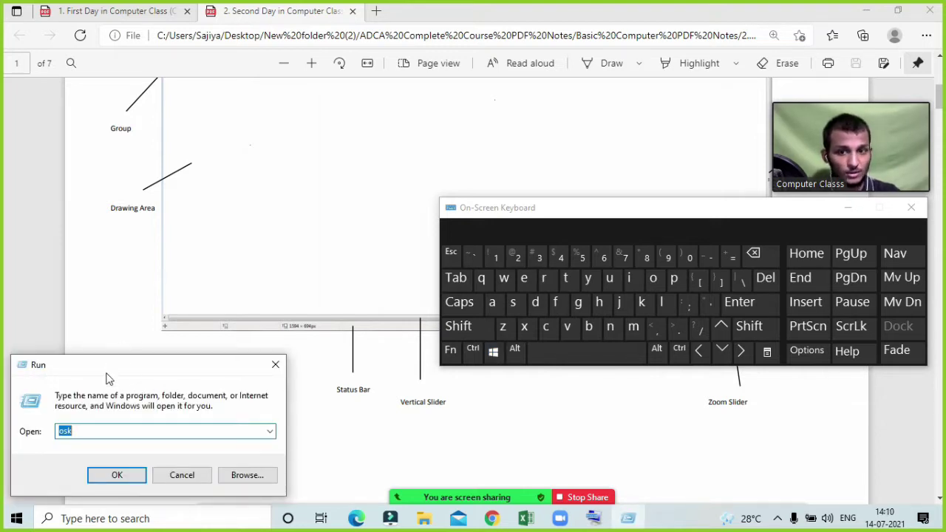
{"action": "left_click_drag", "start_coordinate": [164, 374], "coordinate": [271, 168]}
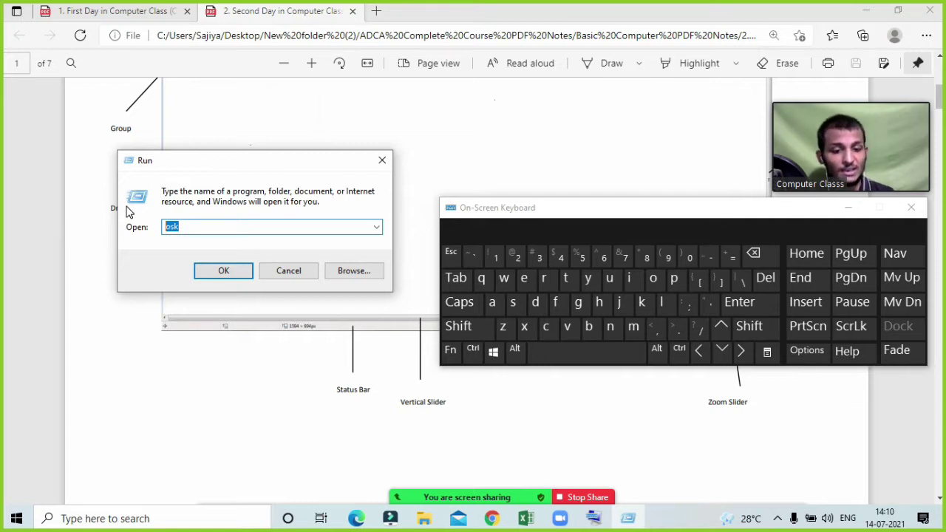
{"action": "type", "text": "paint"}
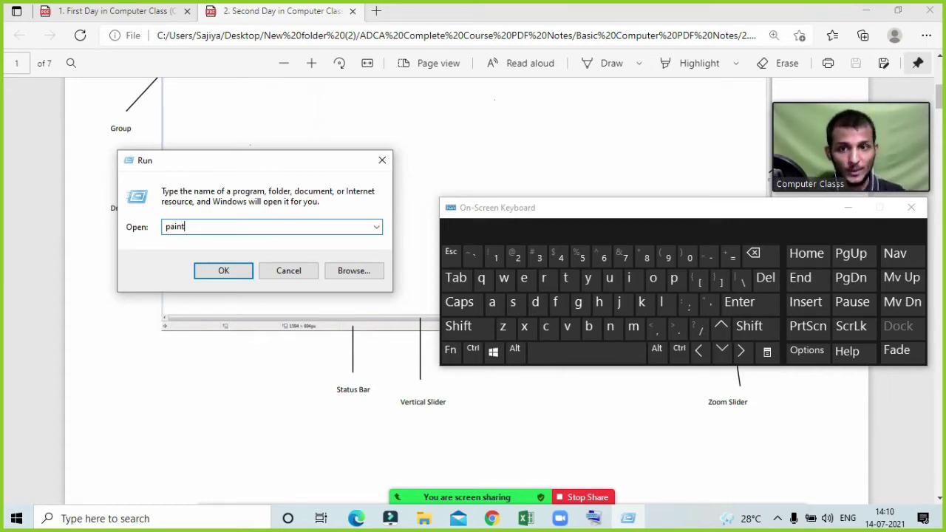
{"action": "double_click", "coordinate": [191, 227]}
{"action": "key", "text": "BackSpace"}
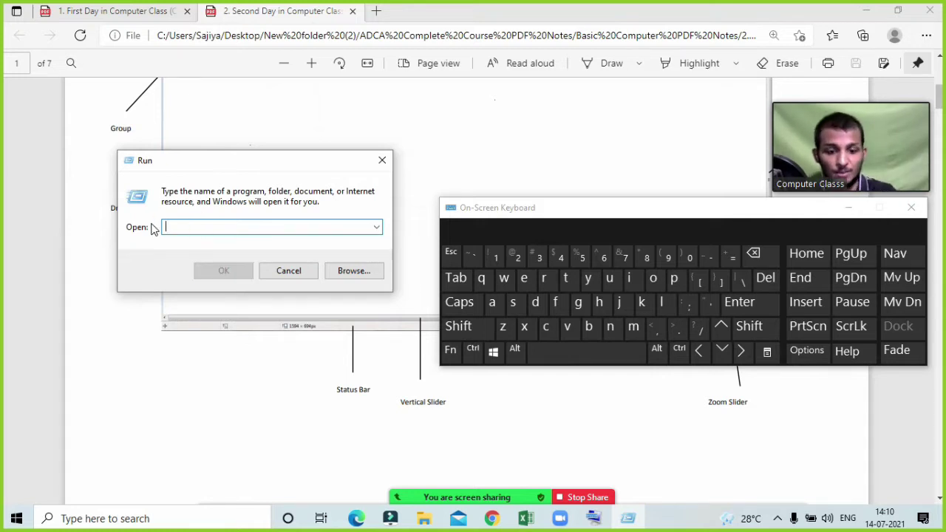
Launch Paint with the Run command mspaint and widen its blank canvas across the whole drawing window
{"action": "type", "text": "mspaint"}
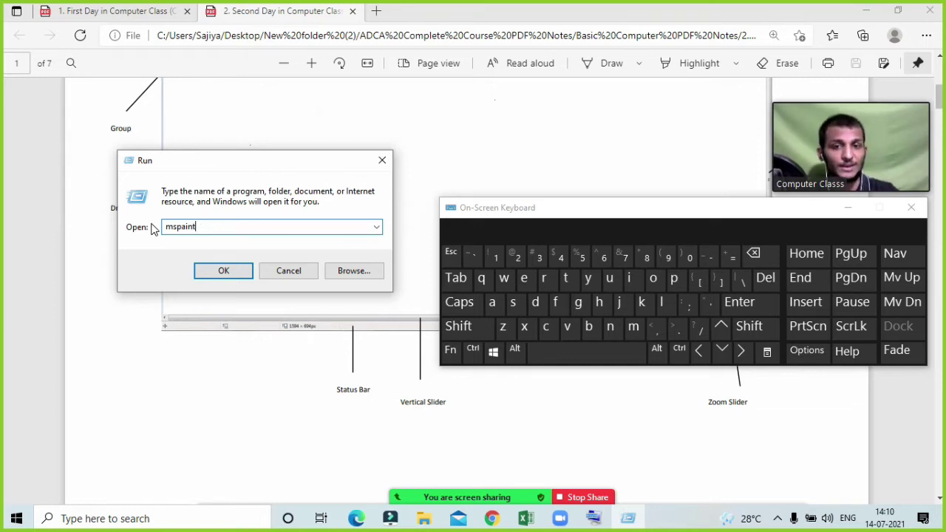
{"action": "left_click", "coordinate": [208, 277]}
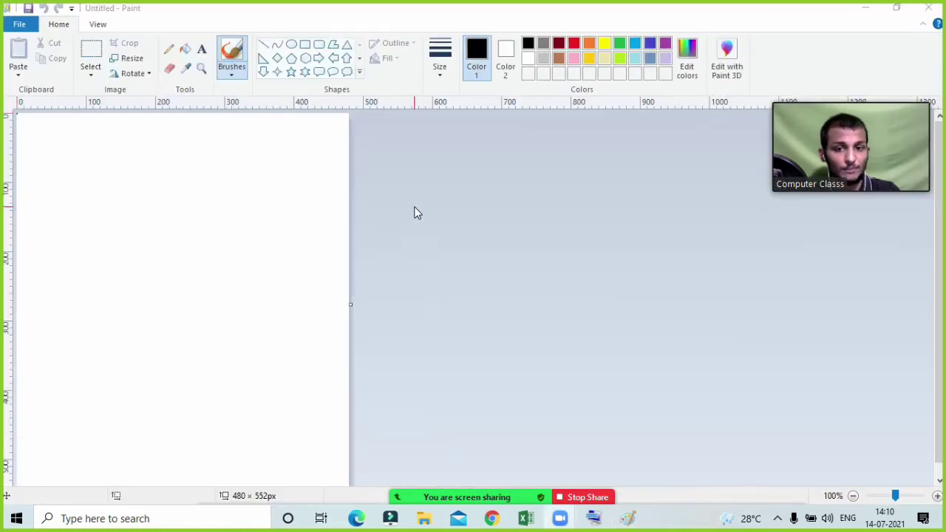
{"action": "left_click", "coordinate": [347, 265]}
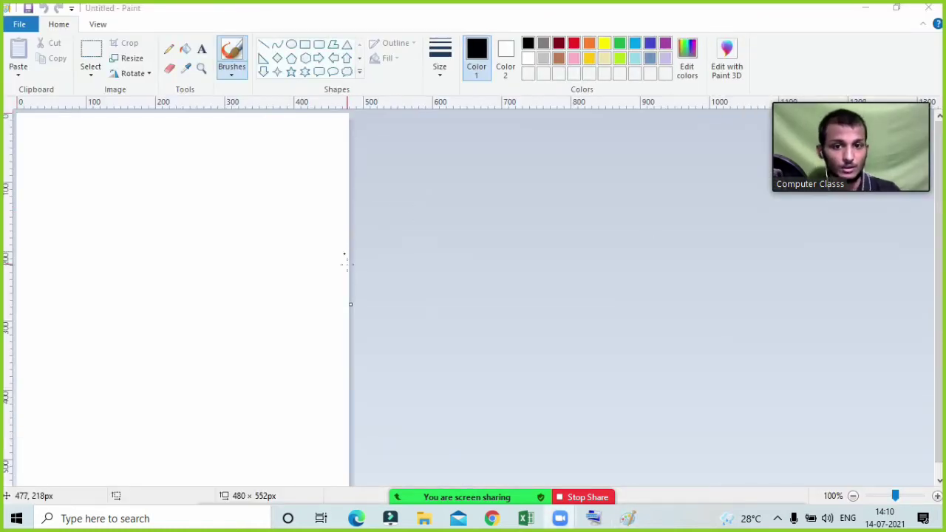
{"action": "left_click_drag", "start_coordinate": [350, 303], "coordinate": [937, 298]}
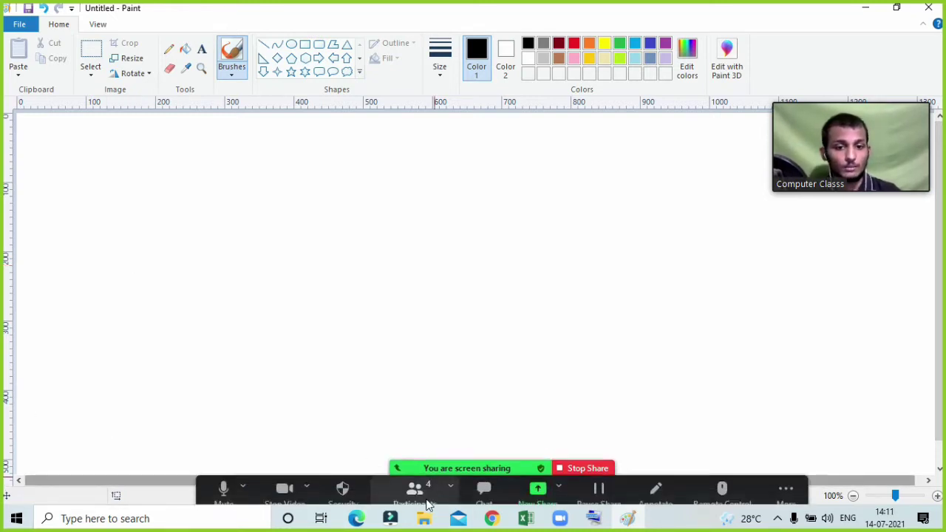
Check the Zoom participants list and its additional options, minimize it, and dismiss the window for selecting a new share
{"action": "left_click", "coordinate": [427, 504]}
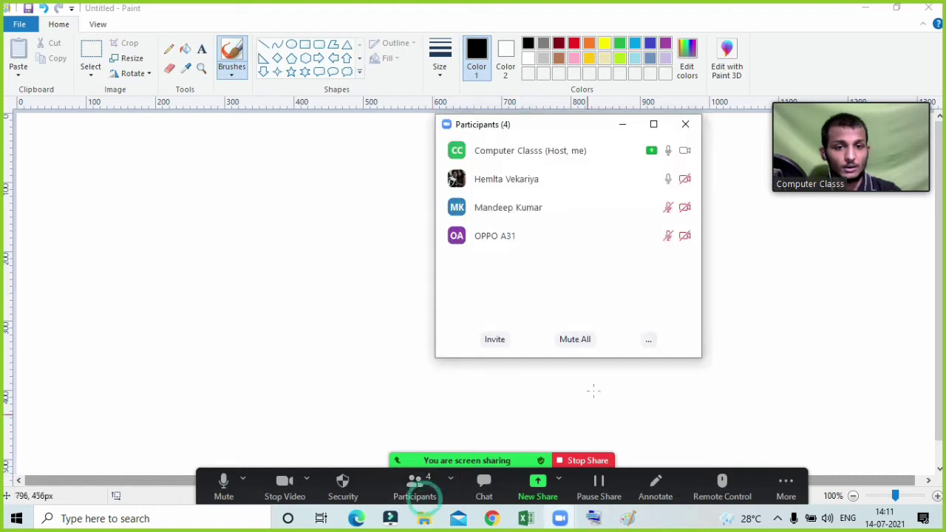
{"action": "left_click", "coordinate": [649, 341]}
{"action": "left_click", "coordinate": [683, 360]}
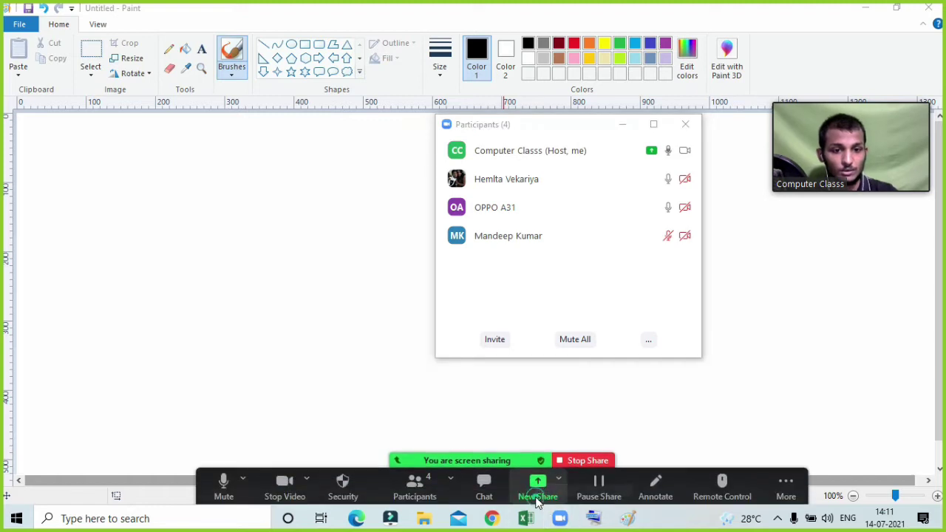
{"action": "left_click", "coordinate": [622, 125]}
{"action": "left_click", "coordinate": [532, 497]}
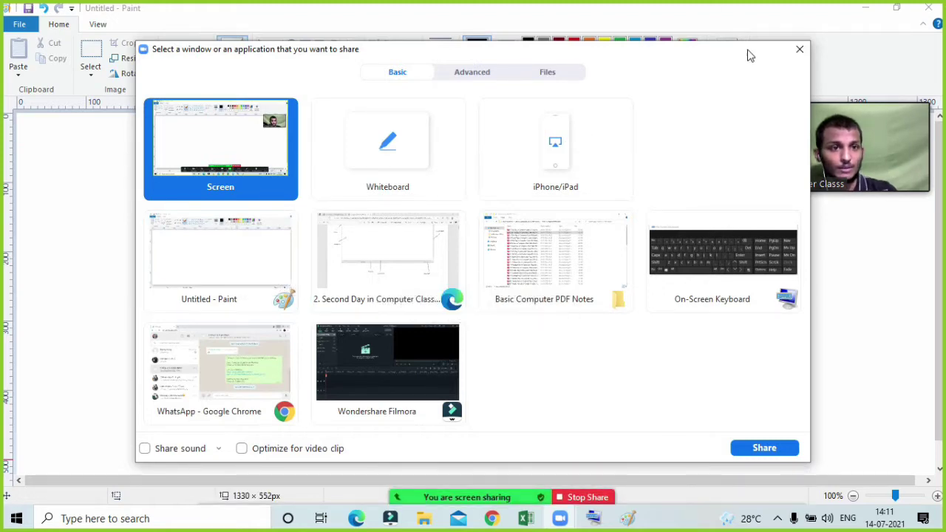
{"action": "left_click", "coordinate": [799, 49]}
Return to the PDF notes and enlarge the Paint window diagram, bringing the Quick Access Toolbar, Paint Button and Tab labels into view
{"action": "left_click", "coordinate": [865, 8]}
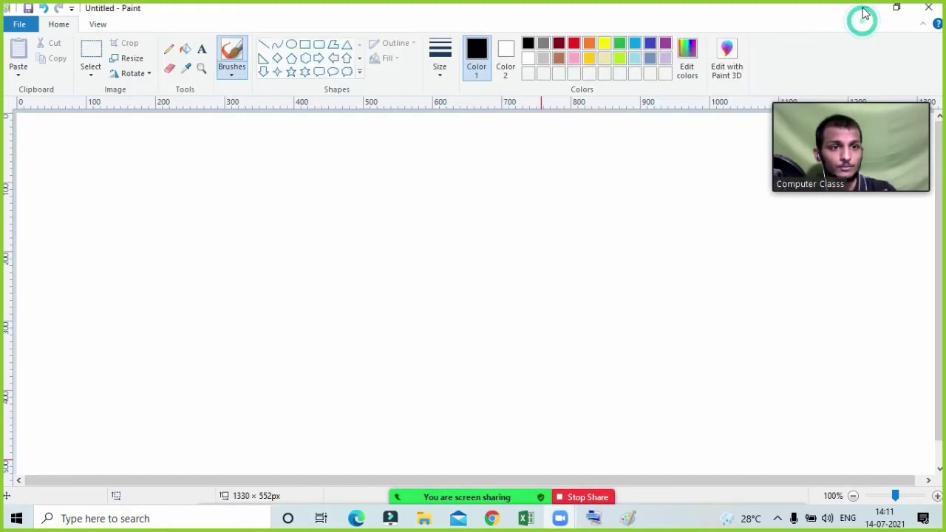
{"action": "scroll", "coordinate": [580, 232], "scroll_direction": "up", "scroll_amount": 6}
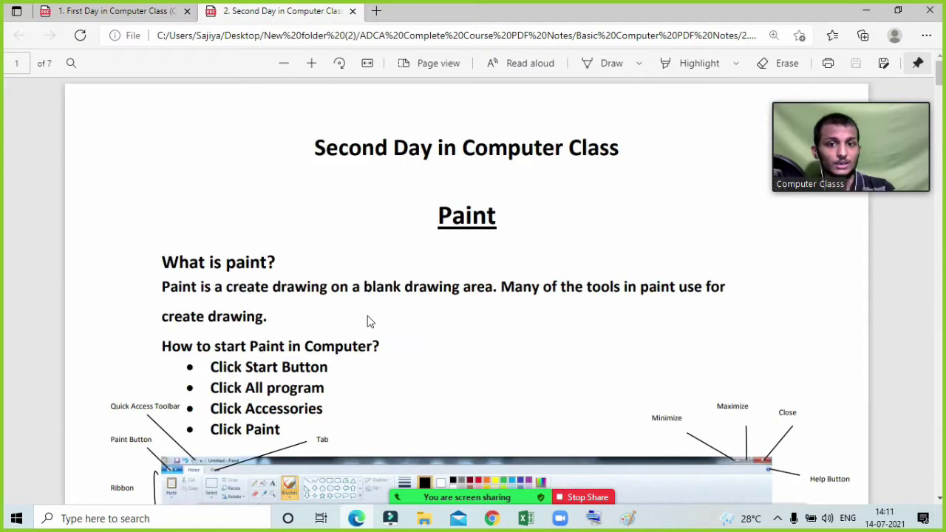
{"action": "scroll", "coordinate": [321, 328], "scroll_direction": "down", "scroll_amount": 1}
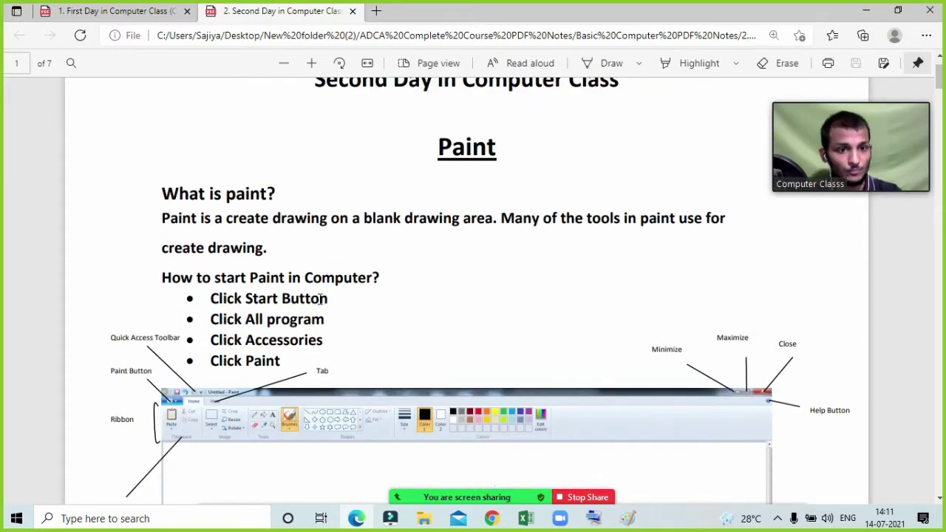
{"action": "scroll", "coordinate": [329, 298], "scroll_direction": "down", "scroll_amount": 3}
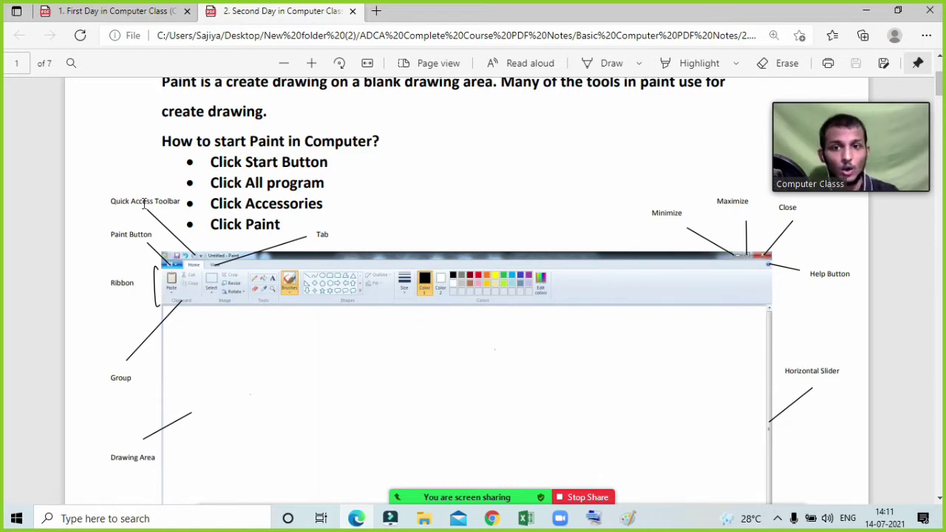
{"action": "scroll", "coordinate": [262, 239], "scroll_direction": "up", "scroll_amount": 2}
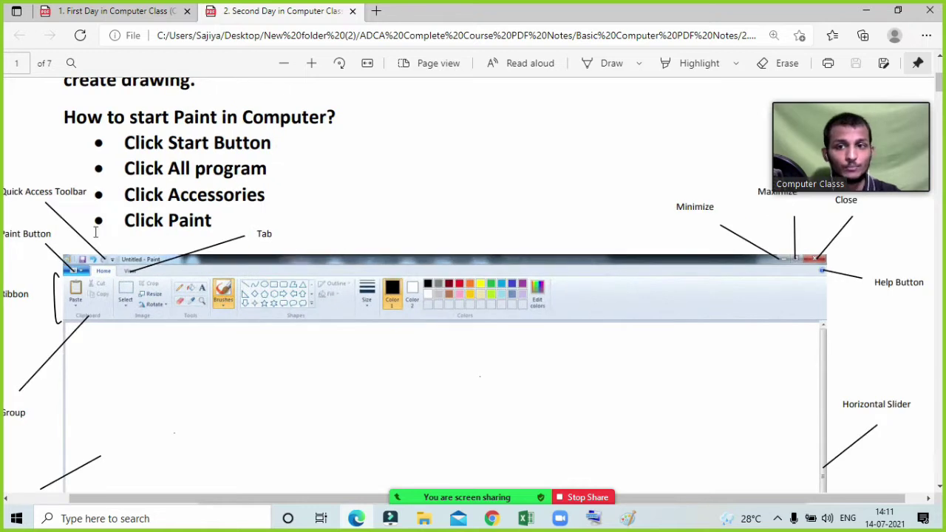
{"action": "left_click_drag", "start_coordinate": [672, 497], "coordinate": [645, 498]}
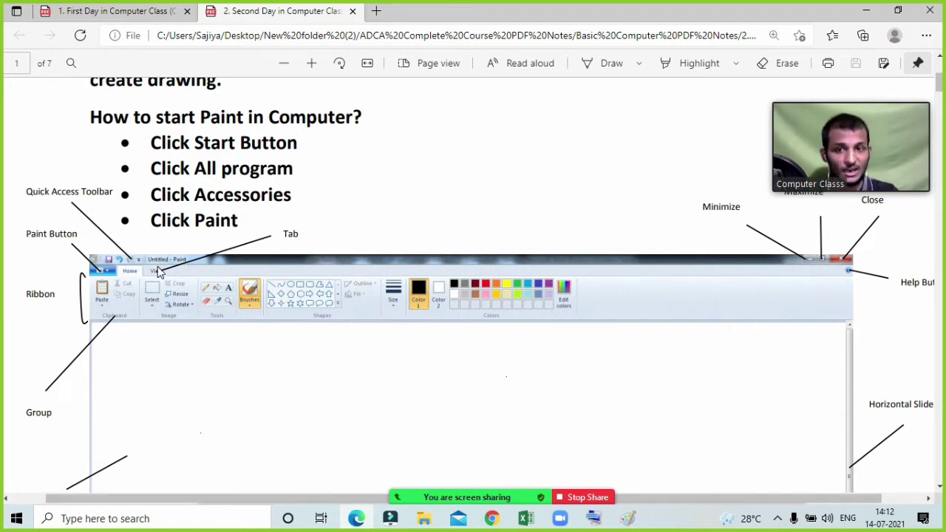
Review the Group and Drawing Area labels and move the Zoom video thumbnail off the Minimize, Maximize and Close labels
{"action": "scroll", "coordinate": [169, 275], "scroll_direction": "down", "scroll_amount": 1}
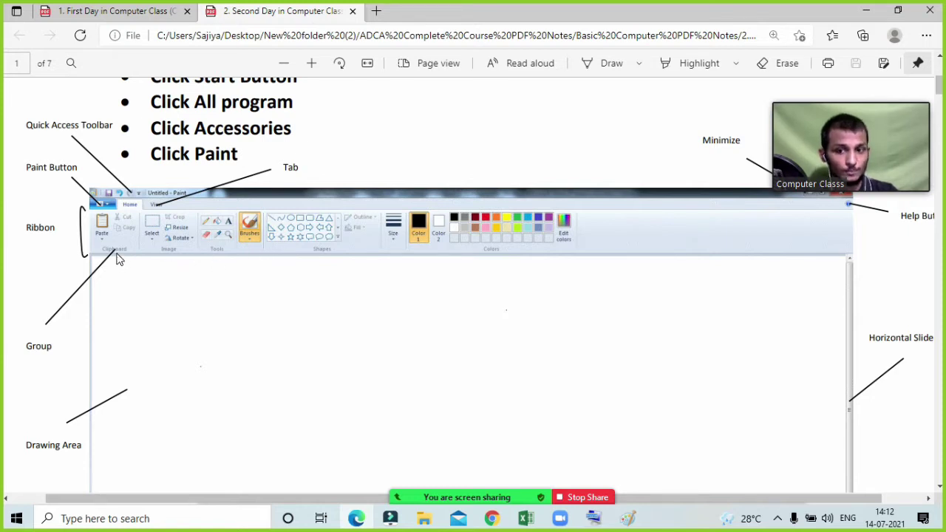
{"action": "scroll", "coordinate": [222, 303], "scroll_direction": "down", "scroll_amount": 2}
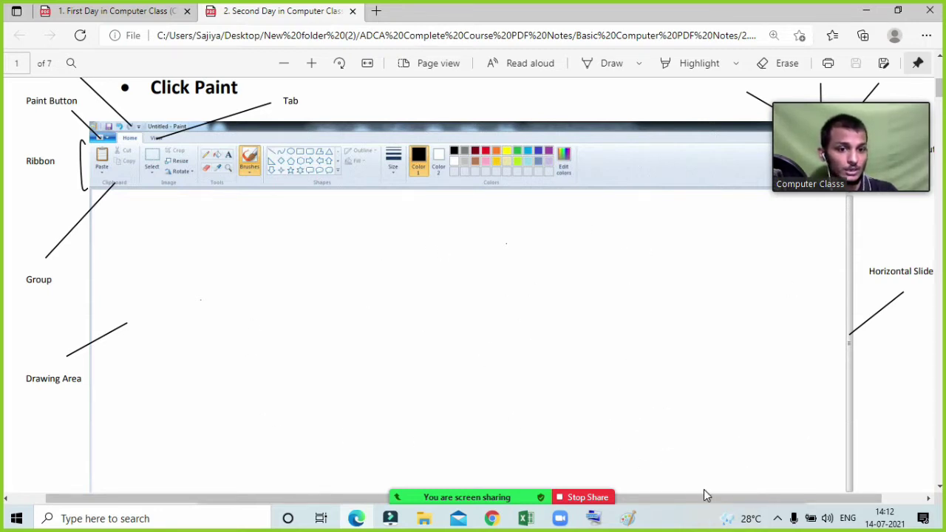
{"action": "scroll", "coordinate": [706, 496], "scroll_direction": "right", "scroll_amount": 1}
{"action": "left_click_drag", "start_coordinate": [806, 109], "coordinate": [811, 405]}
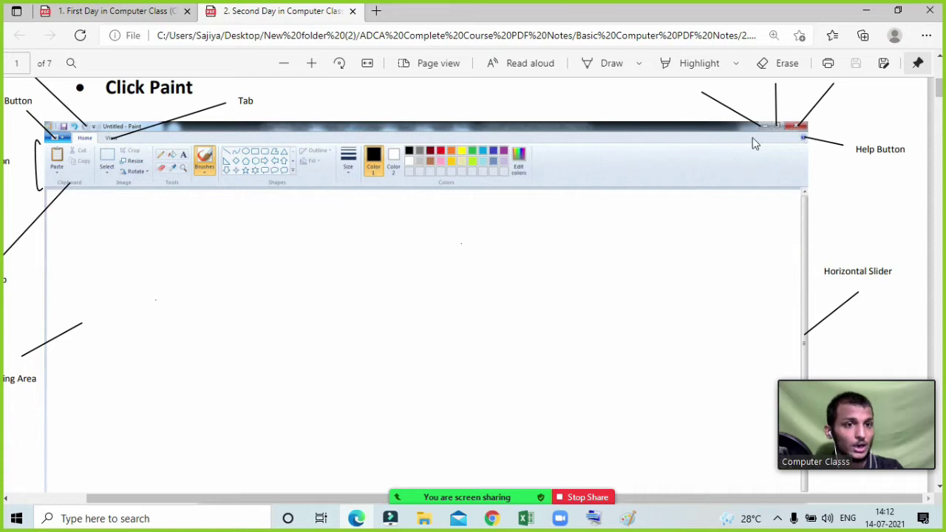
{"action": "scroll", "coordinate": [765, 142], "scroll_direction": "up", "scroll_amount": 2}
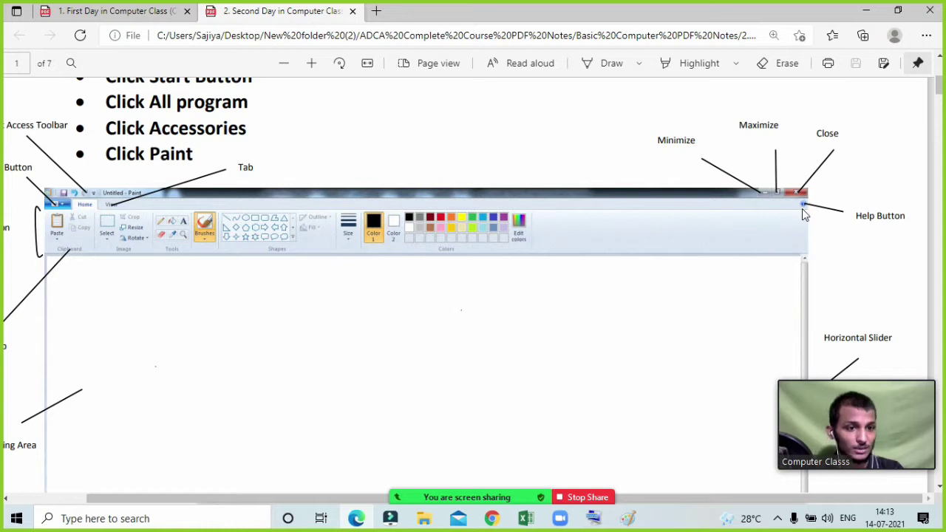
Examine the Horizontal Slider, Vertical Slider, Status Bar and Zoom Slider labels, and return to an overview of the diagram
{"action": "scroll", "coordinate": [802, 208], "scroll_direction": "down", "scroll_amount": 2}
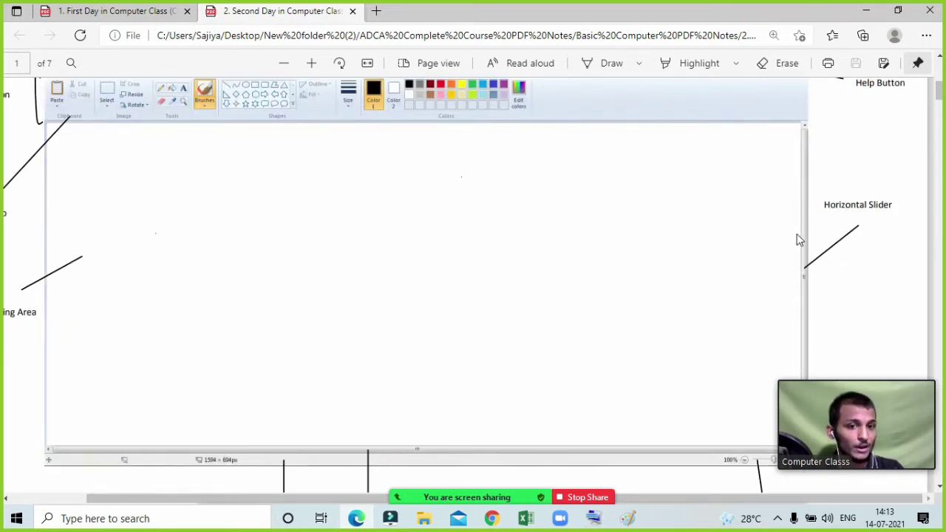
{"action": "scroll", "coordinate": [797, 236], "scroll_direction": "down", "scroll_amount": 1}
{"action": "scroll", "coordinate": [798, 238], "scroll_direction": "down", "scroll_amount": 1}
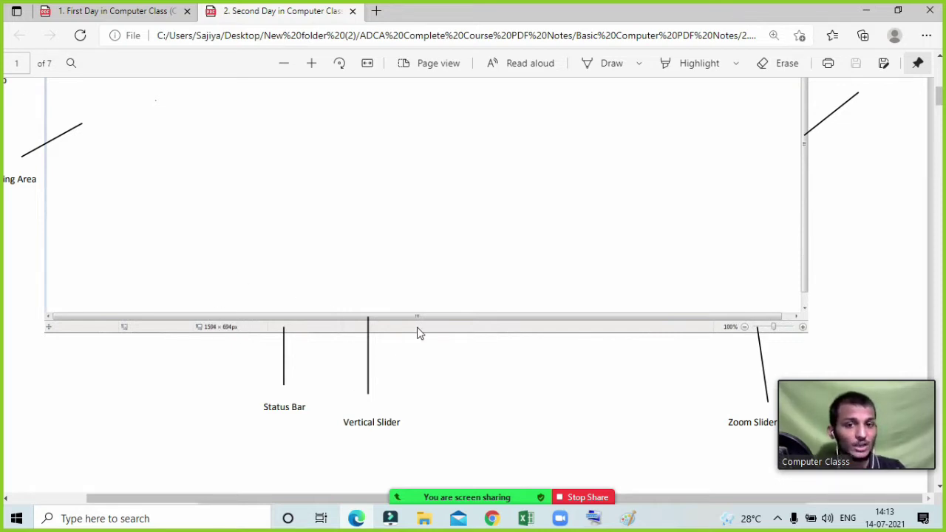
{"action": "scroll", "coordinate": [417, 334], "scroll_direction": "up", "scroll_amount": 4}
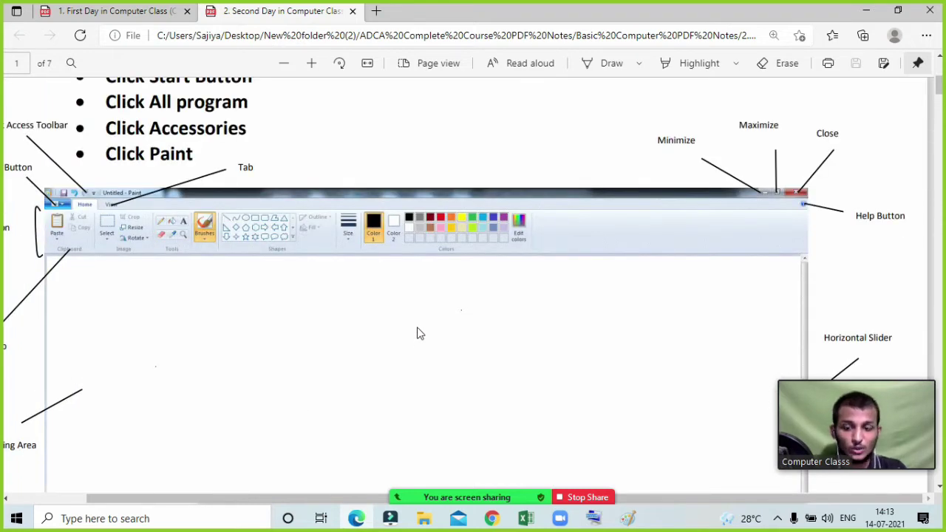
{"action": "scroll", "coordinate": [416, 325], "scroll_direction": "down", "scroll_amount": 1}
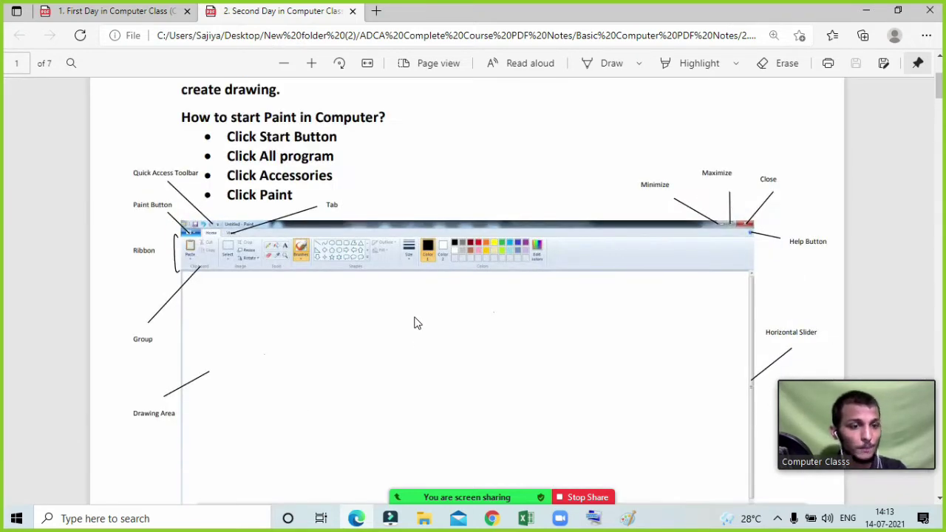
{"action": "scroll", "coordinate": [416, 322], "scroll_direction": "down", "scroll_amount": 1}
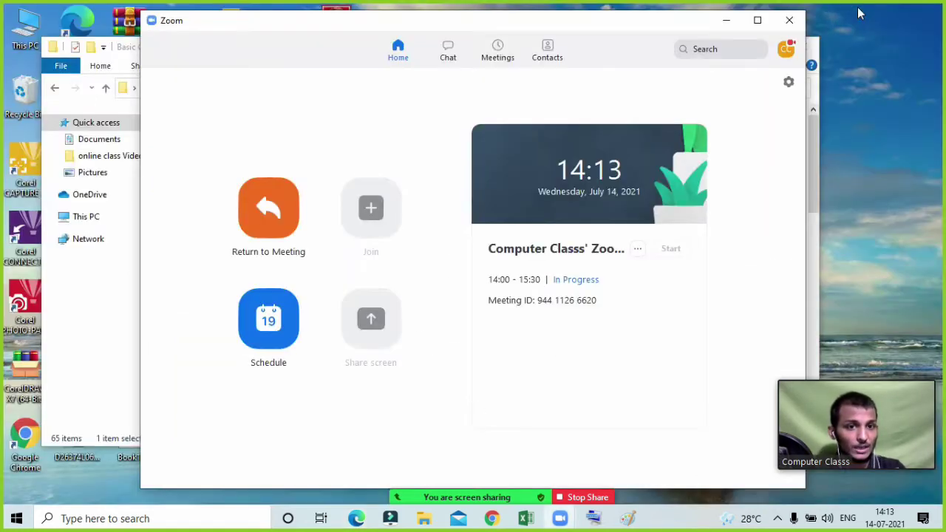
Minimize the PDF notes, switch to Paint, and make a small black brush dot near the canvas's upper-left area
{"action": "left_click", "coordinate": [866, 10]}
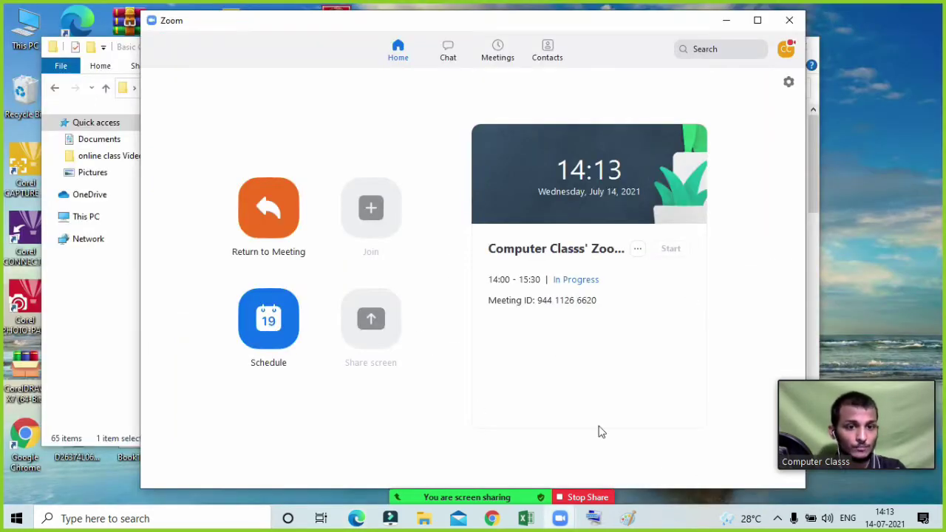
{"action": "left_click", "coordinate": [628, 519]}
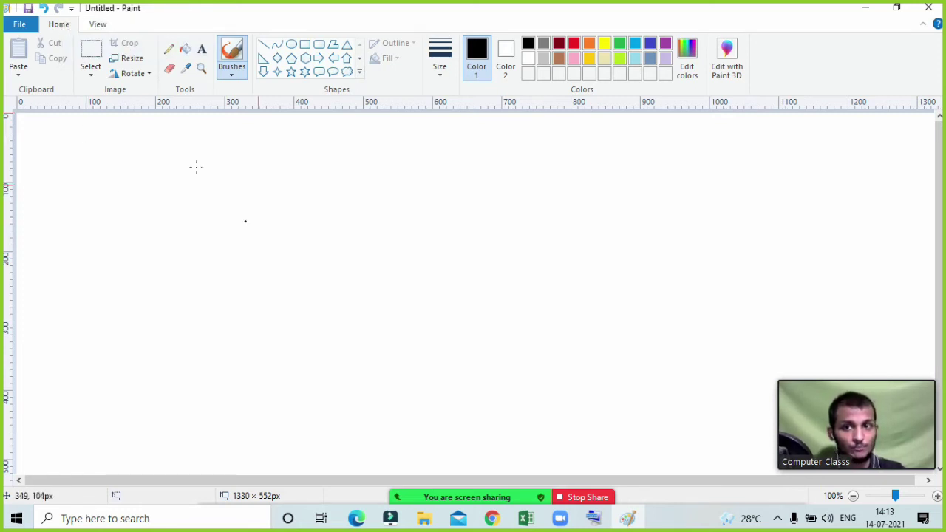
{"action": "left_click", "coordinate": [121, 198]}
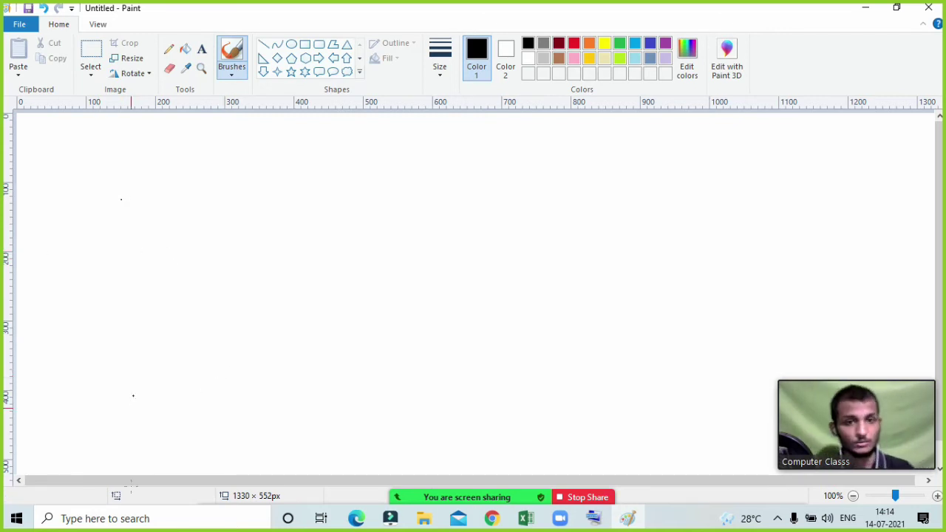
{"action": "left_click", "coordinate": [410, 363]}
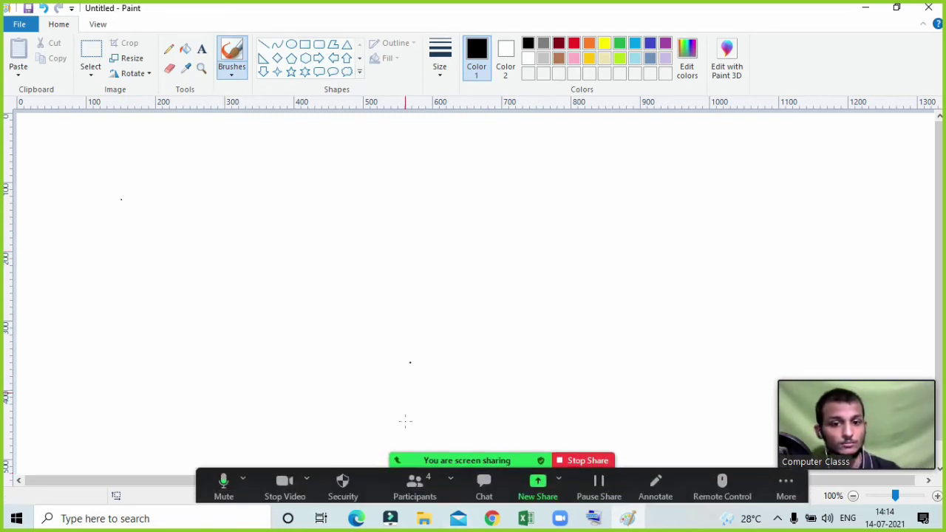
Check the Zoom participants list twice and minimize it again to uncover the Paint canvas
{"action": "left_click", "coordinate": [441, 485]}
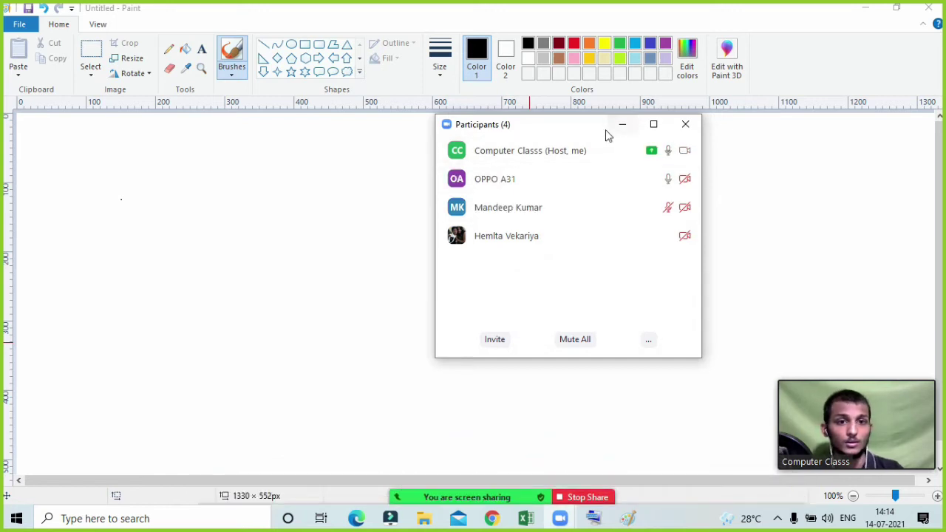
{"action": "left_click", "coordinate": [621, 124]}
{"action": "left_click", "coordinate": [458, 425]}
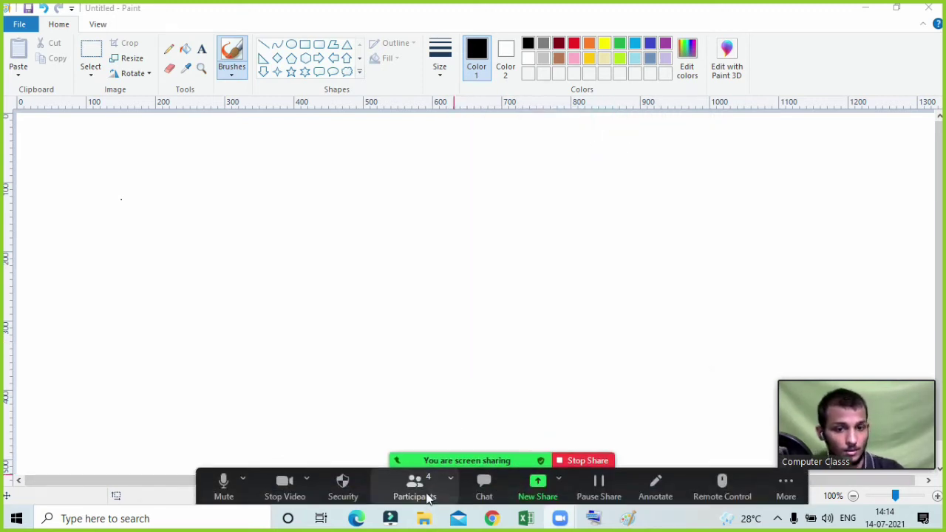
{"action": "left_click", "coordinate": [417, 495]}
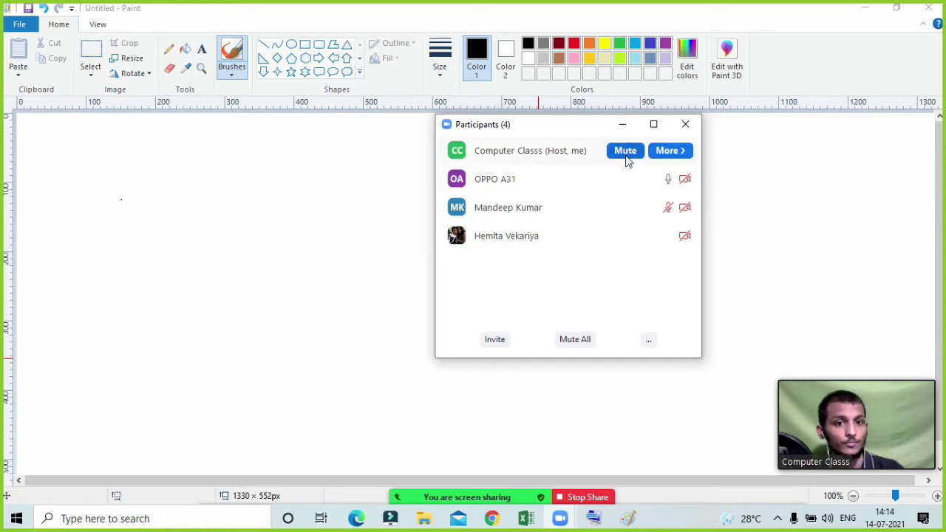
{"action": "left_click", "coordinate": [625, 127]}
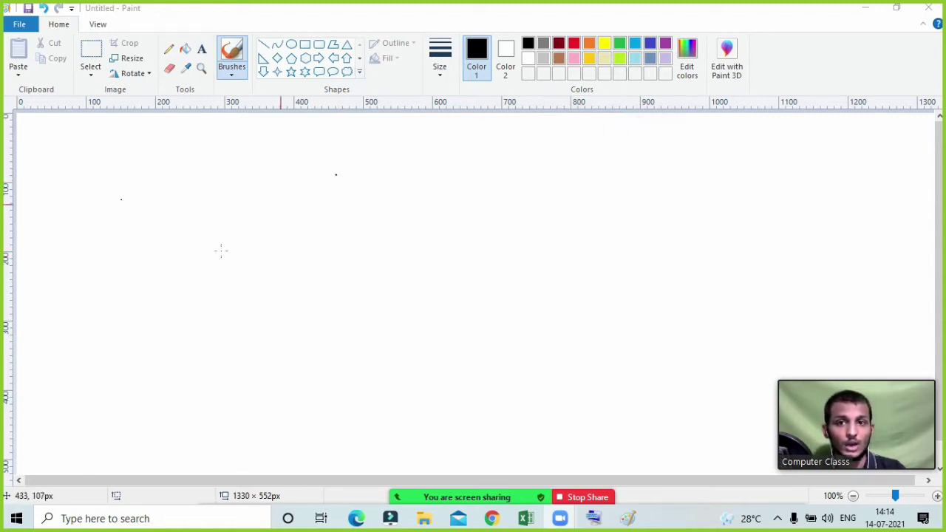
{"action": "left_click", "coordinate": [166, 242]}
{"action": "key", "text": "ctrl+z"}
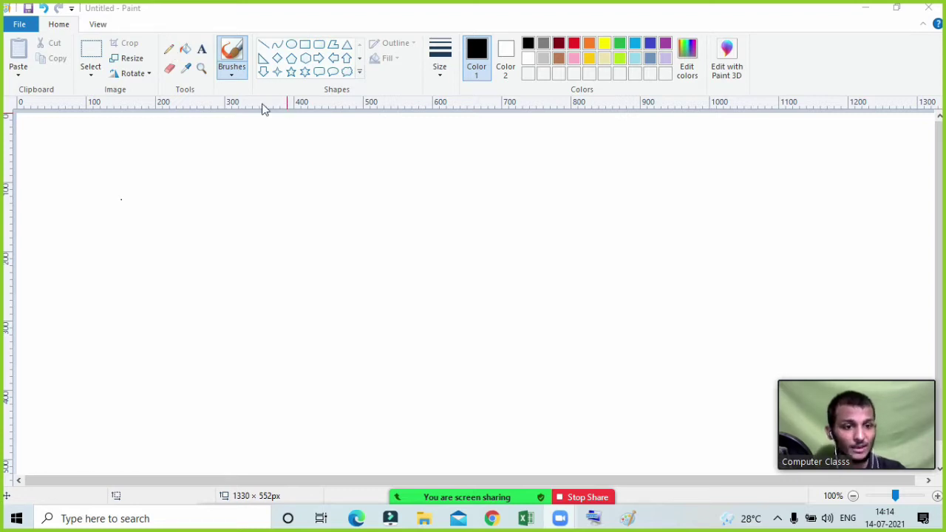
Use the Pencil to draw a horizontal line ending in a W-shaped zigzag, with three more long, roughly horizontal lines beneath that line
{"action": "left_click", "coordinate": [260, 186]}
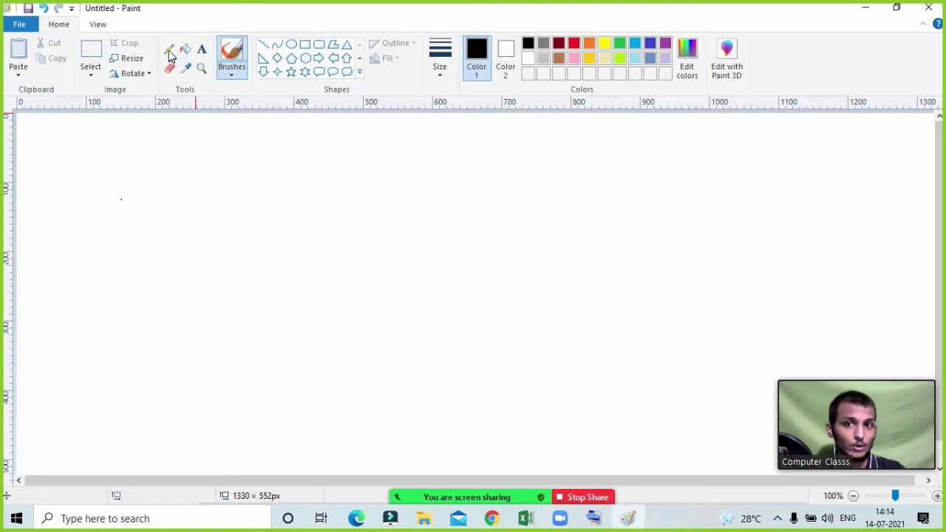
{"action": "left_click", "coordinate": [170, 52]}
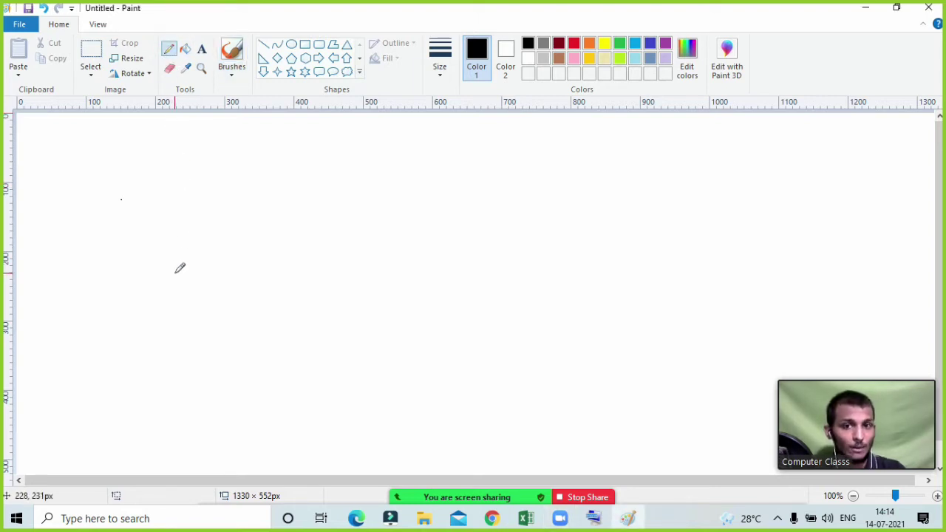
{"action": "left_click", "coordinate": [178, 205]}
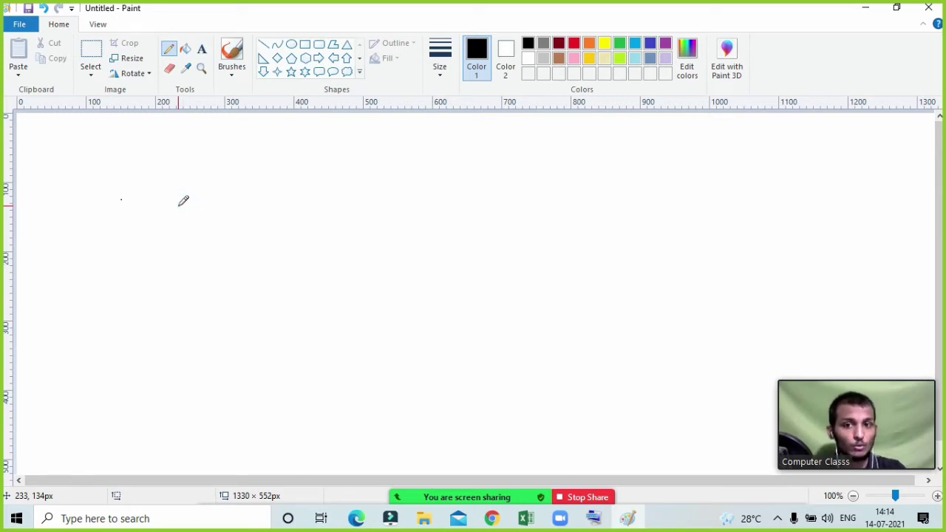
{"action": "mouse_move", "coordinate": [181, 205]}
{"action": "left_mouse_down"}
{"action": "mouse_move", "coordinate": [462, 200]}
{"action": "mouse_move", "coordinate": [459, 294]}
{"action": "mouse_move", "coordinate": [501, 202]}
{"action": "mouse_move", "coordinate": [534, 284]}
{"action": "mouse_move", "coordinate": [549, 201]}
{"action": "left_mouse_up"}
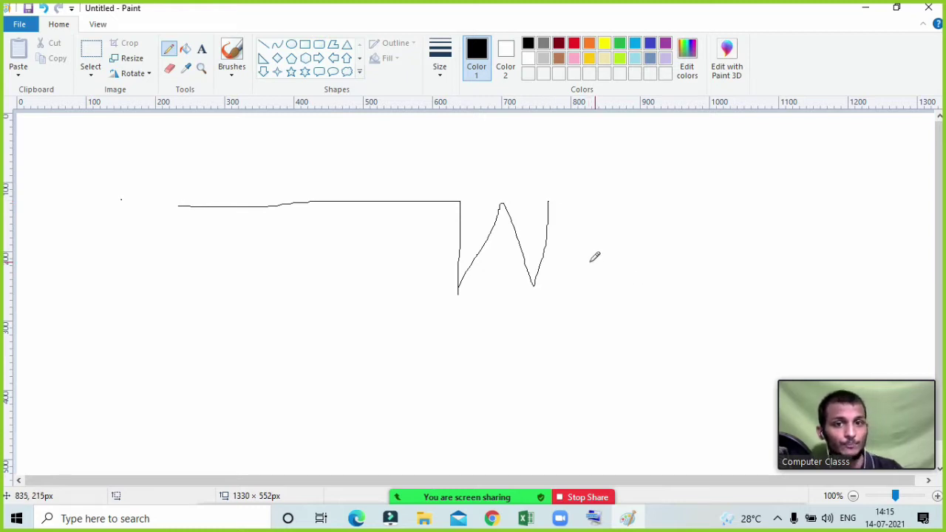
{"action": "left_click_drag", "start_coordinate": [235, 236], "coordinate": [595, 222]}
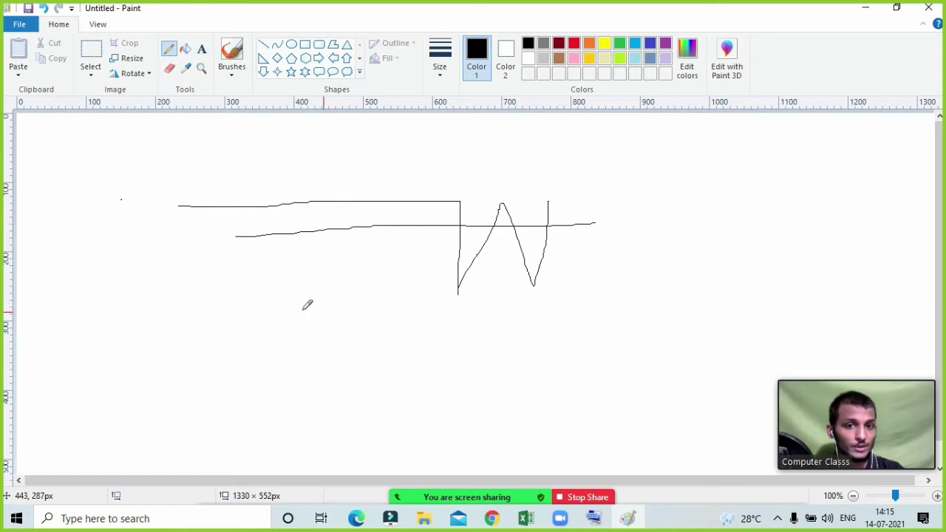
{"action": "left_click_drag", "start_coordinate": [246, 276], "coordinate": [616, 249]}
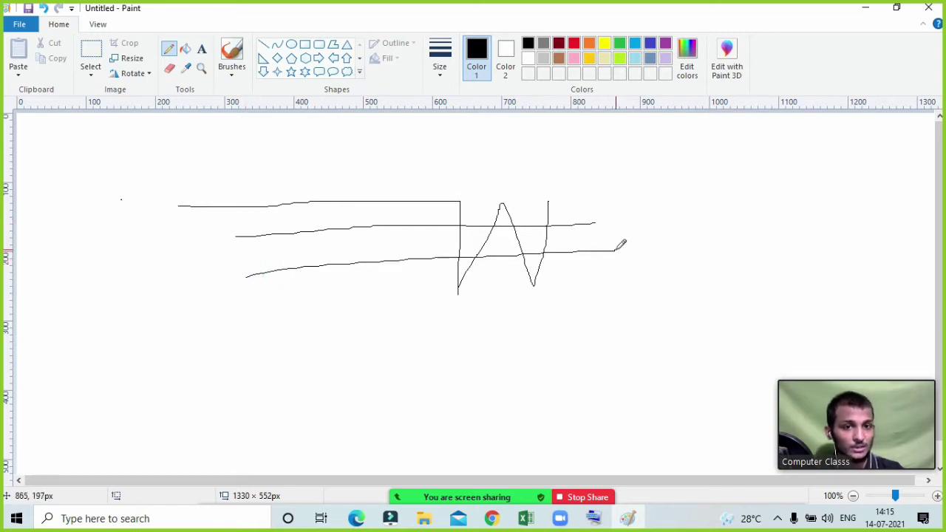
{"action": "left_click_drag", "start_coordinate": [273, 321], "coordinate": [592, 299]}
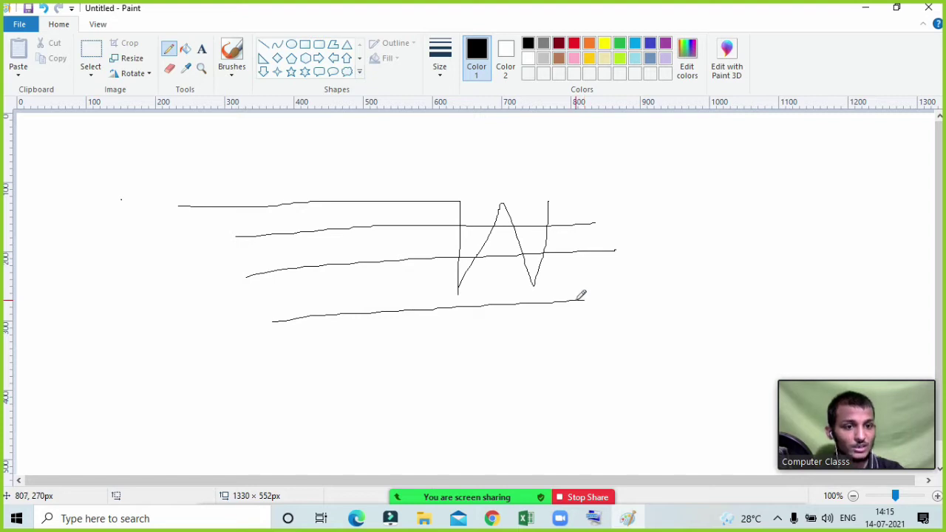
Set the Pencil to the thickest line size and draw three long thick lines, one above and two below the existing thin lines
{"action": "left_click", "coordinate": [441, 77]}
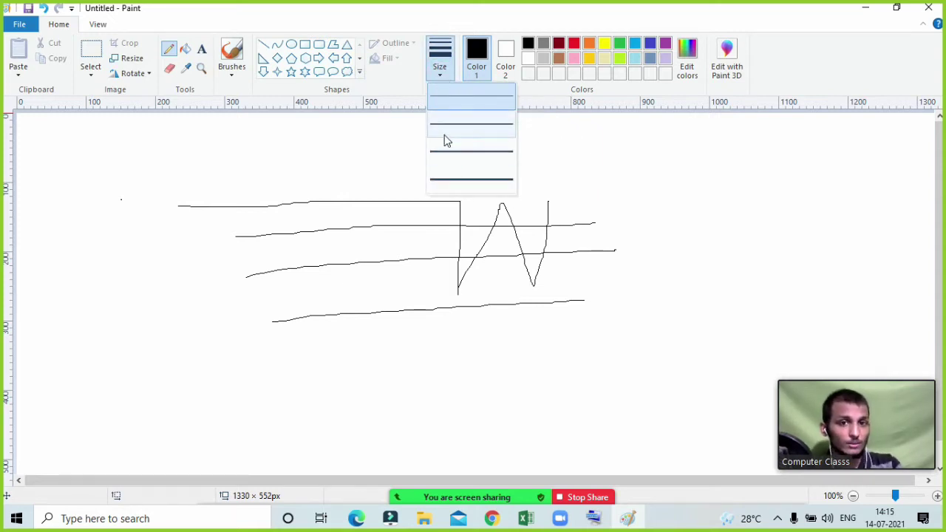
{"action": "left_click", "coordinate": [454, 181]}
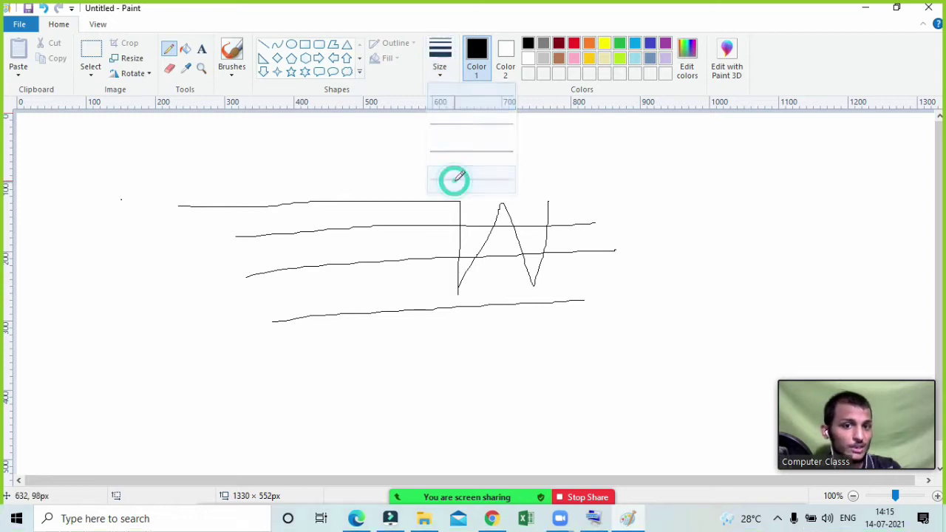
{"action": "left_click", "coordinate": [322, 348]}
{"action": "left_click_drag", "start_coordinate": [350, 348], "coordinate": [629, 317]}
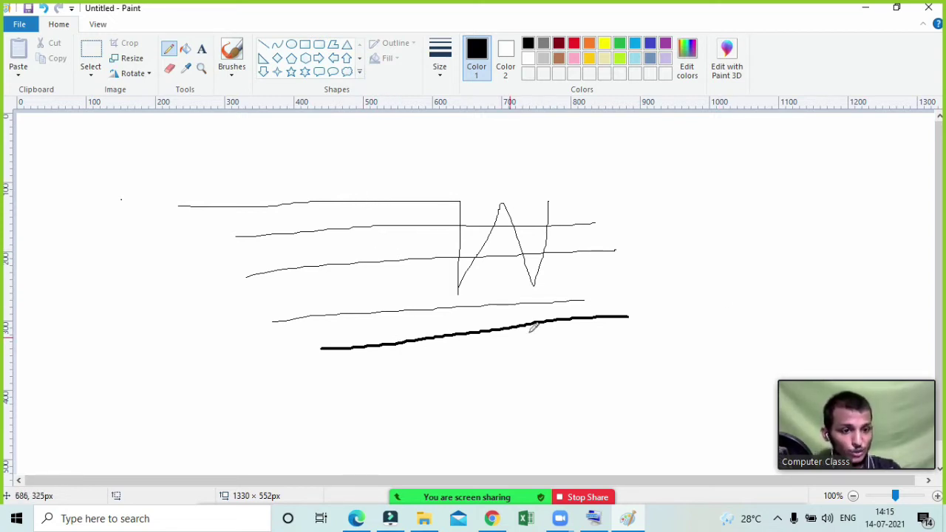
{"action": "left_click_drag", "start_coordinate": [296, 165], "coordinate": [652, 154]}
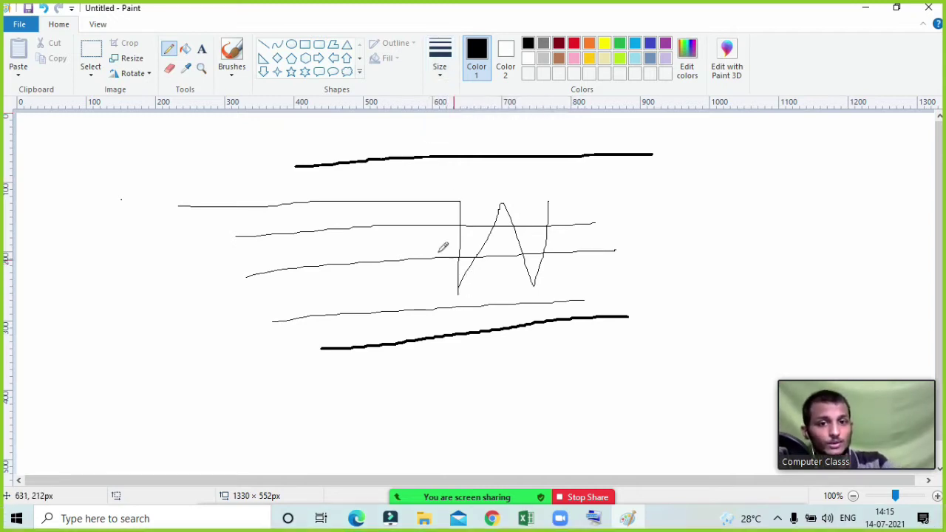
{"action": "mouse_move", "coordinate": [256, 378]}
{"action": "left_mouse_down"}
{"action": "mouse_move", "coordinate": [373, 379]}
{"action": "mouse_move", "coordinate": [592, 360]}
{"action": "left_mouse_up"}
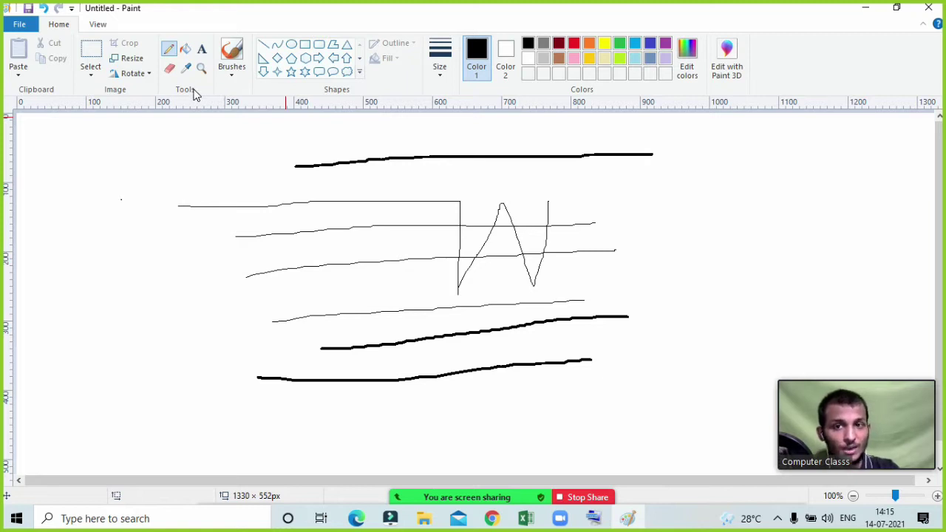
Use the Eraser to rub out most of the uppermost thick line from one end to the other
{"action": "left_click", "coordinate": [170, 70]}
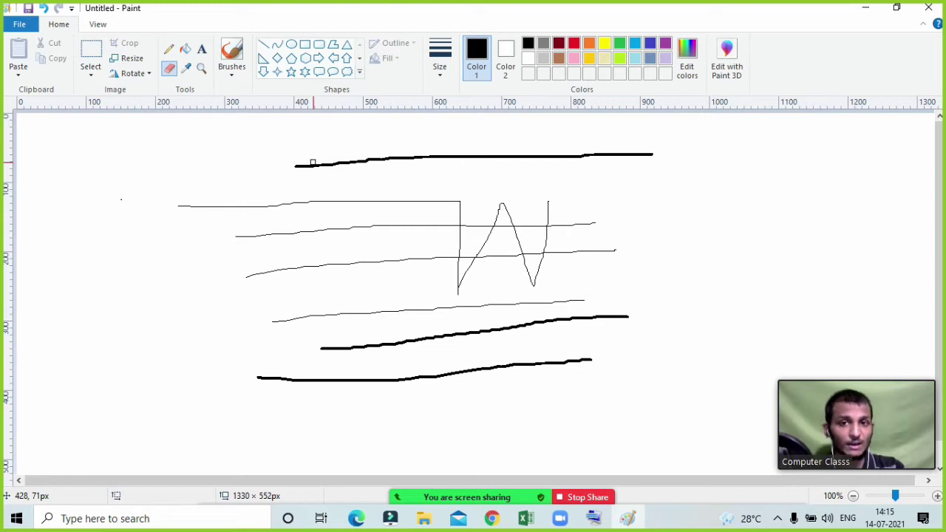
{"action": "left_click", "coordinate": [173, 71]}
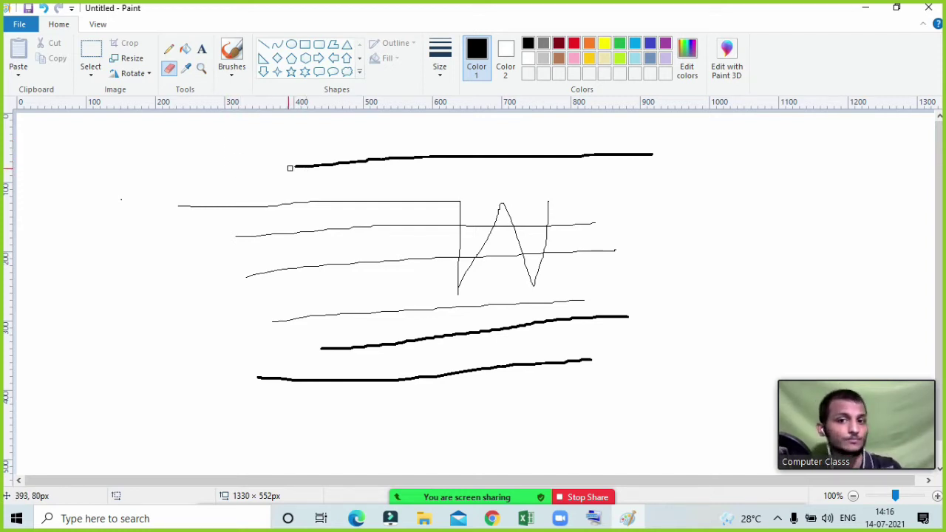
{"action": "mouse_move", "coordinate": [287, 167]}
{"action": "left_mouse_down"}
{"action": "mouse_move", "coordinate": [369, 158]}
{"action": "mouse_move", "coordinate": [659, 155]}
{"action": "left_mouse_up"}
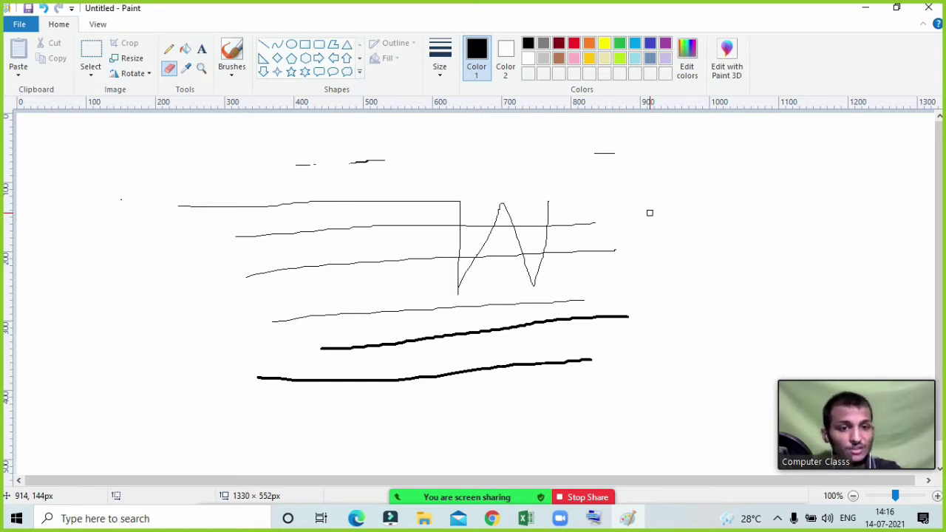
Enlarge the Eraser to a big square and wipe the thin and thick pencil lines off the canvas
{"action": "key", "text": "ctrl+plus"}
{"action": "key", "text": "ctrl+plus"}
{"action": "key", "text": "ctrl+plus"}
{"action": "key", "text": "ctrl+plus"}
{"action": "key", "text": "ctrl+plus"}
{"action": "key", "text": "ctrl+plus"}
{"action": "key", "text": "ctrl+plus"}
{"action": "key", "text": "ctrl+plus"}
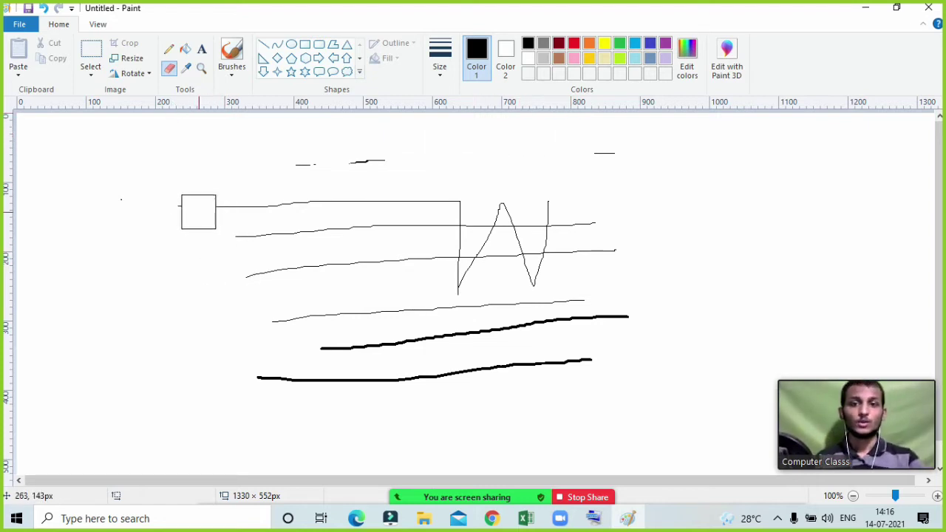
{"action": "left_click", "coordinate": [198, 212]}
{"action": "mouse_move", "coordinate": [198, 212]}
{"action": "left_mouse_down"}
{"action": "mouse_move", "coordinate": [600, 216]}
{"action": "mouse_move", "coordinate": [606, 257]}
{"action": "mouse_move", "coordinate": [413, 262]}
{"action": "mouse_move", "coordinate": [243, 284]}
{"action": "mouse_move", "coordinate": [224, 249]}
{"action": "mouse_move", "coordinate": [299, 232]}
{"action": "mouse_move", "coordinate": [367, 151]}
{"action": "mouse_move", "coordinate": [588, 159]}
{"action": "mouse_move", "coordinate": [588, 242]}
{"action": "mouse_move", "coordinate": [480, 241]}
{"action": "mouse_move", "coordinate": [454, 277]}
{"action": "mouse_move", "coordinate": [629, 313]}
{"action": "mouse_move", "coordinate": [584, 393]}
{"action": "mouse_move", "coordinate": [564, 329]}
{"action": "mouse_move", "coordinate": [543, 306]}
{"action": "mouse_move", "coordinate": [537, 365]}
{"action": "mouse_move", "coordinate": [481, 318]}
{"action": "mouse_move", "coordinate": [455, 312]}
{"action": "mouse_move", "coordinate": [494, 385]}
{"action": "mouse_move", "coordinate": [451, 383]}
{"action": "mouse_move", "coordinate": [417, 337]}
{"action": "mouse_move", "coordinate": [413, 311]}
{"action": "mouse_move", "coordinate": [329, 312]}
{"action": "mouse_move", "coordinate": [277, 327]}
{"action": "mouse_move", "coordinate": [289, 342]}
{"action": "mouse_move", "coordinate": [407, 334]}
{"action": "mouse_move", "coordinate": [458, 366]}
{"action": "mouse_move", "coordinate": [429, 395]}
{"action": "mouse_move", "coordinate": [271, 395]}
{"action": "mouse_move", "coordinate": [196, 293]}
{"action": "mouse_move", "coordinate": [235, 198]}
{"action": "mouse_move", "coordinate": [384, 156]}
{"action": "mouse_move", "coordinate": [578, 147]}
{"action": "mouse_move", "coordinate": [739, 155]}
{"action": "mouse_move", "coordinate": [837, 180]}
{"action": "mouse_move", "coordinate": [521, 391]}
{"action": "mouse_move", "coordinate": [267, 293]}
{"action": "left_mouse_up"}
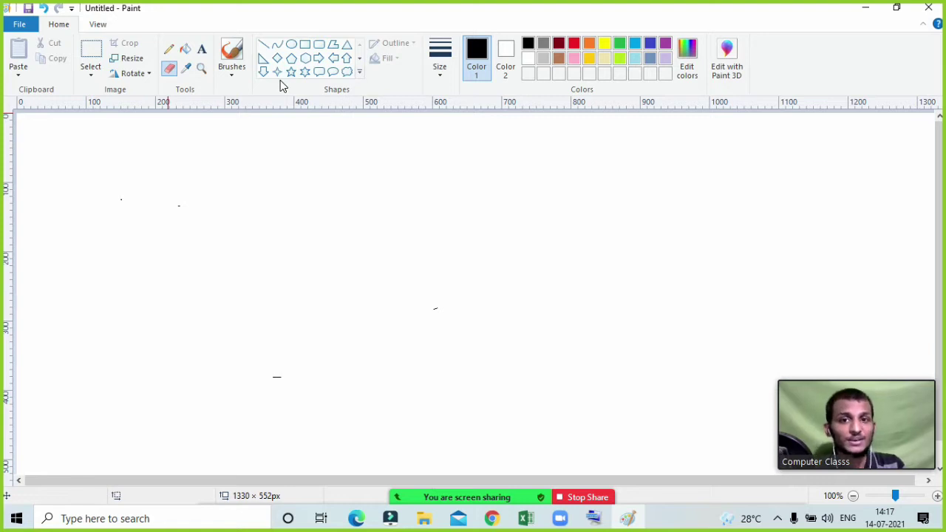
Draw a black-outlined oval about 177 × 167 px in the canvas's upper-left area and a left-pointing arrow about 186 × 181 px beside it
{"action": "left_click", "coordinate": [292, 57]}
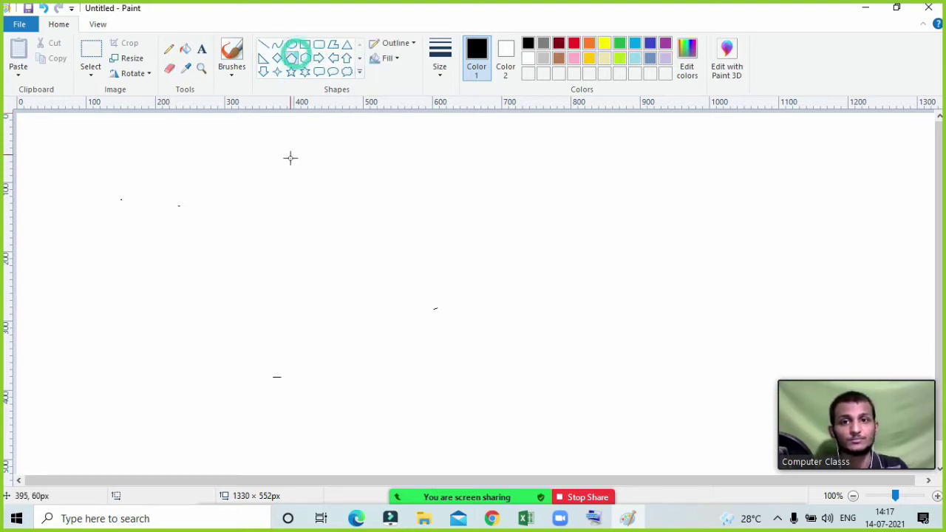
{"action": "left_click", "coordinate": [291, 44]}
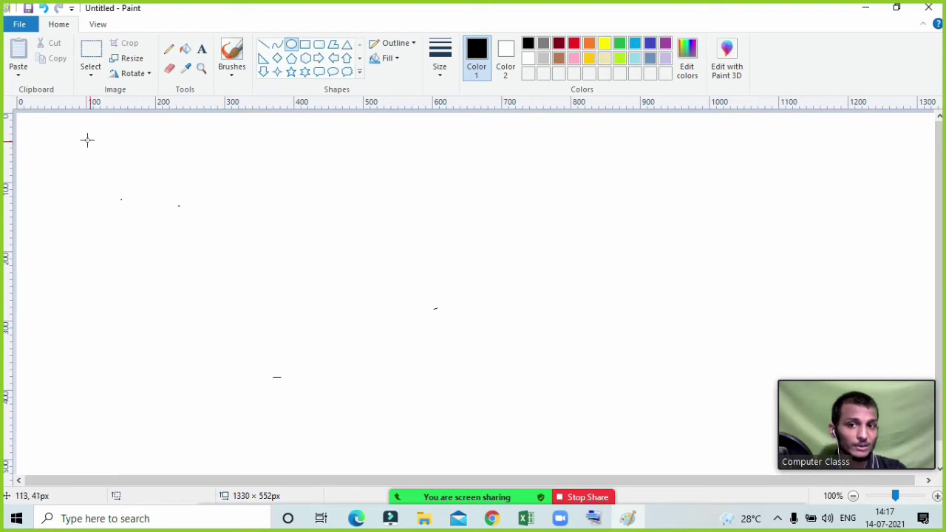
{"action": "left_click_drag", "start_coordinate": [79, 138], "coordinate": [203, 253]}
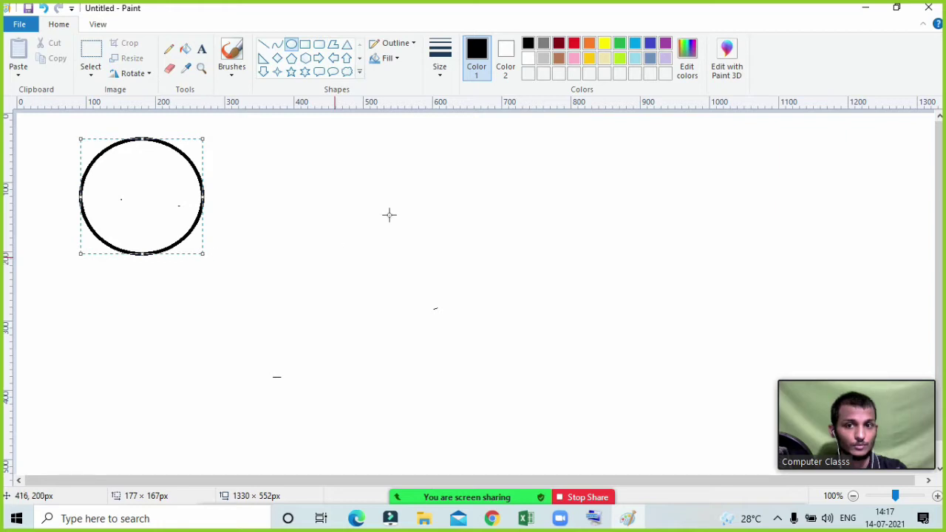
{"action": "left_click", "coordinate": [334, 57]}
{"action": "left_click_drag", "start_coordinate": [255, 142], "coordinate": [386, 267]}
Draw a six-point star about 189 × 203 px below the oval and arrow, shift it slightly up and left, and deselect it
{"action": "left_click", "coordinate": [305, 72]}
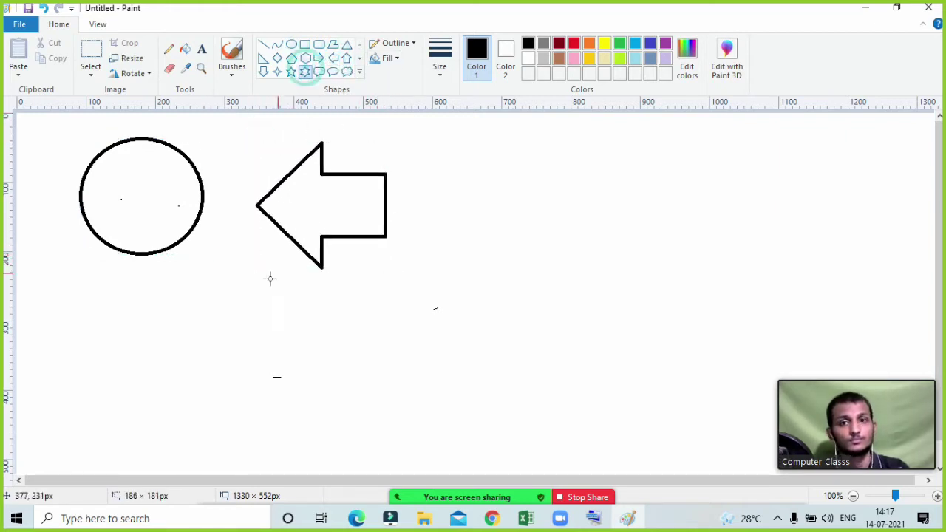
{"action": "left_click_drag", "start_coordinate": [189, 300], "coordinate": [320, 441]}
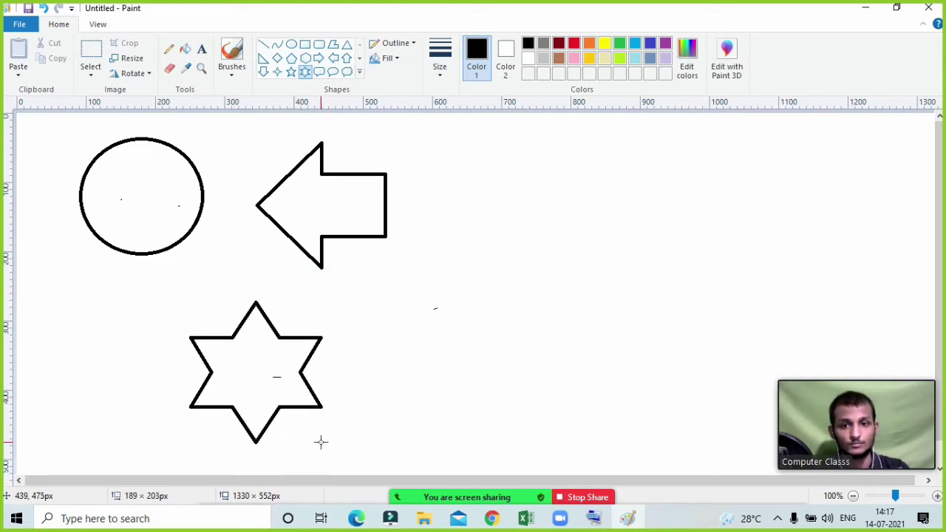
{"action": "left_click_drag", "start_coordinate": [238, 379], "coordinate": [216, 356]}
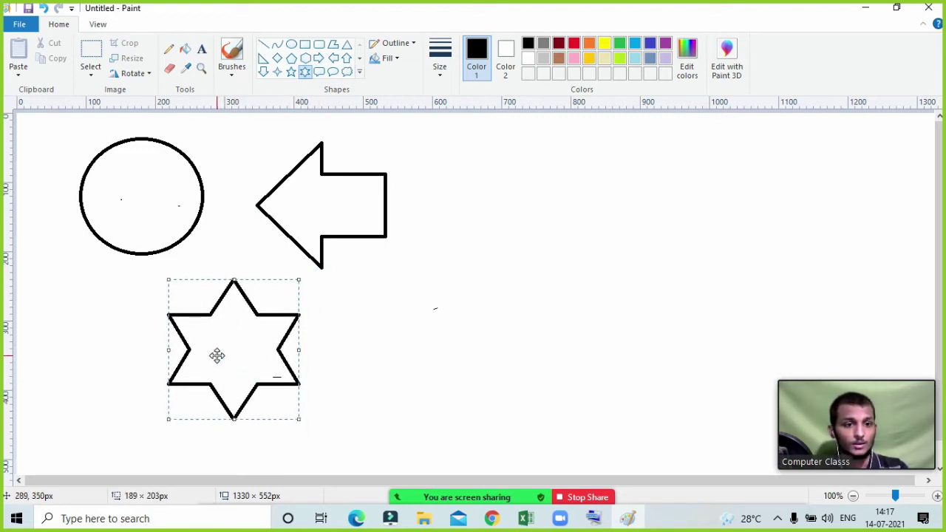
{"action": "left_click", "coordinate": [368, 349]}
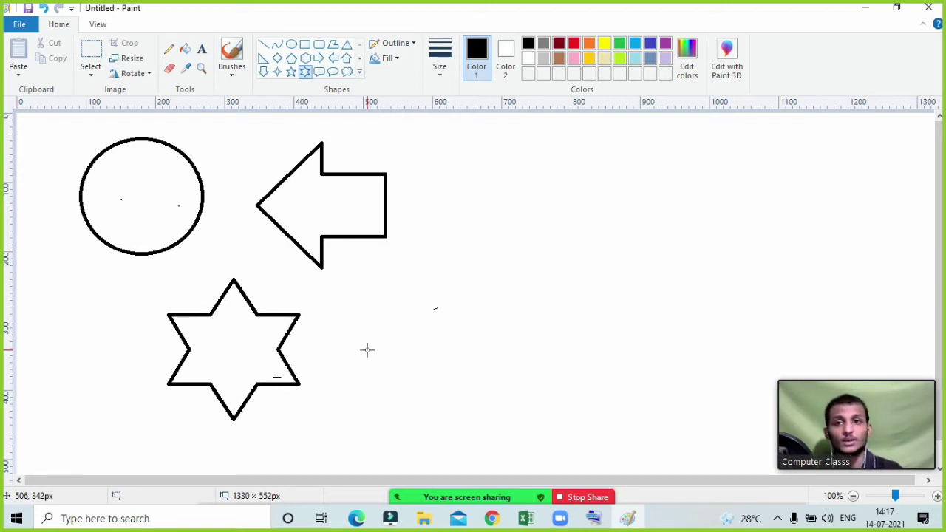
Fill the oval with red, the left arrow with rose pink and the six-point star with indigo
{"action": "left_click", "coordinate": [187, 52]}
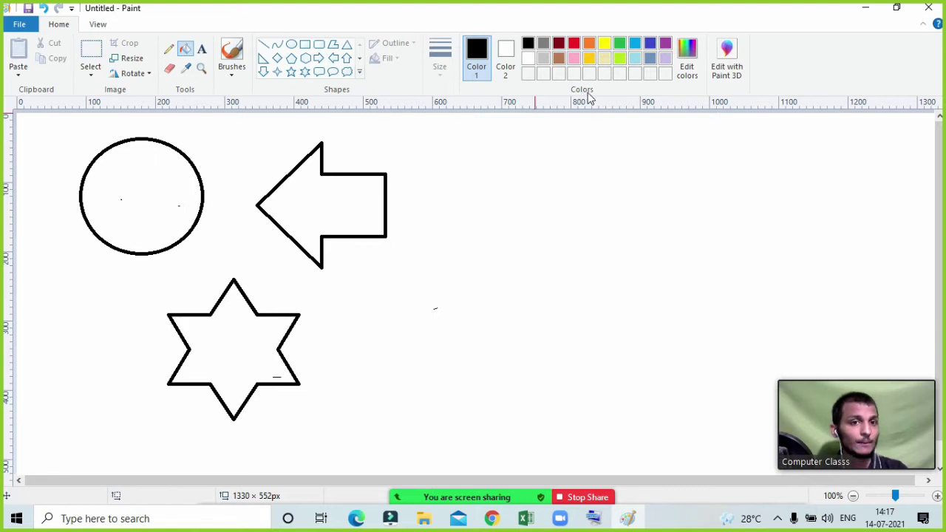
{"action": "left_click", "coordinate": [577, 43]}
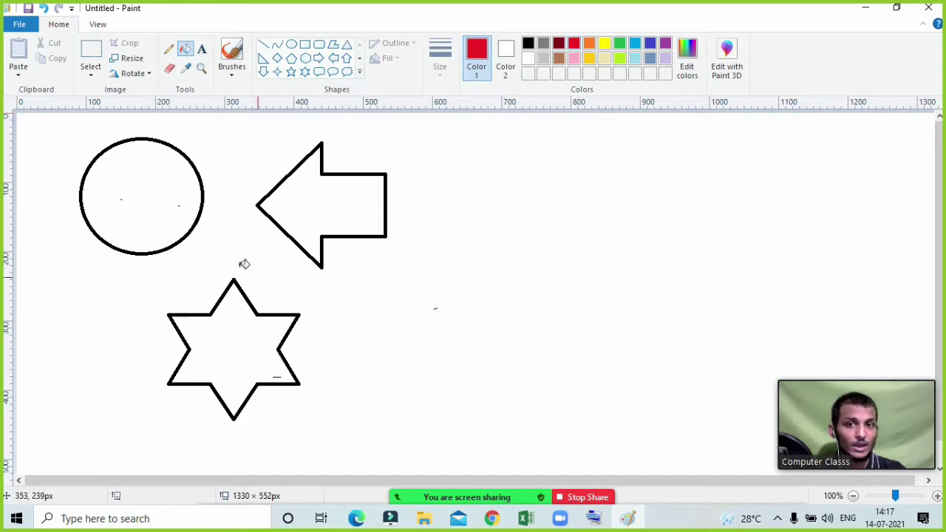
{"action": "left_click", "coordinate": [138, 199]}
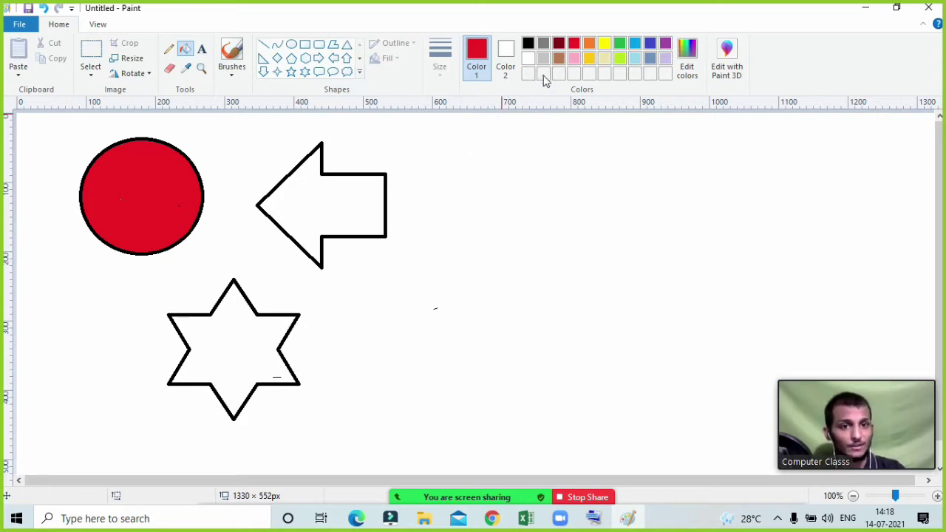
{"action": "left_click", "coordinate": [575, 59]}
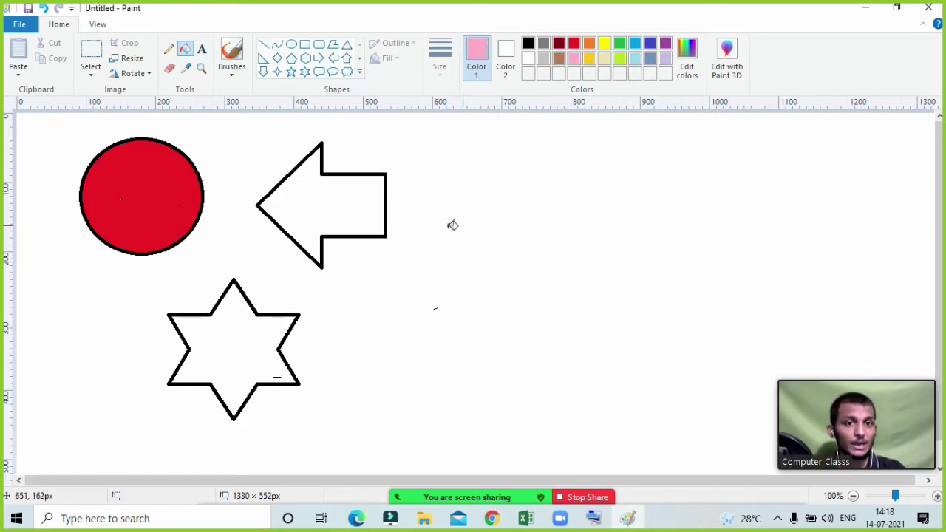
{"action": "left_click", "coordinate": [362, 206]}
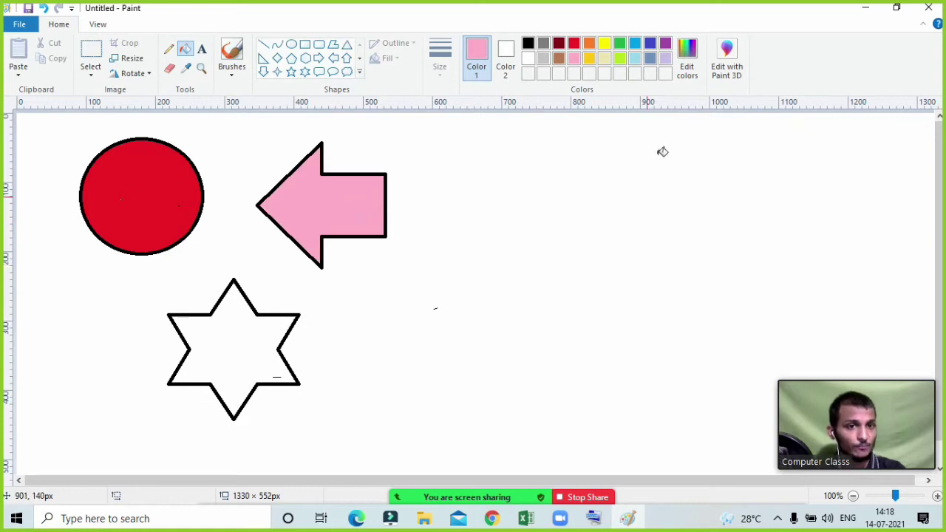
{"action": "left_click", "coordinate": [652, 44]}
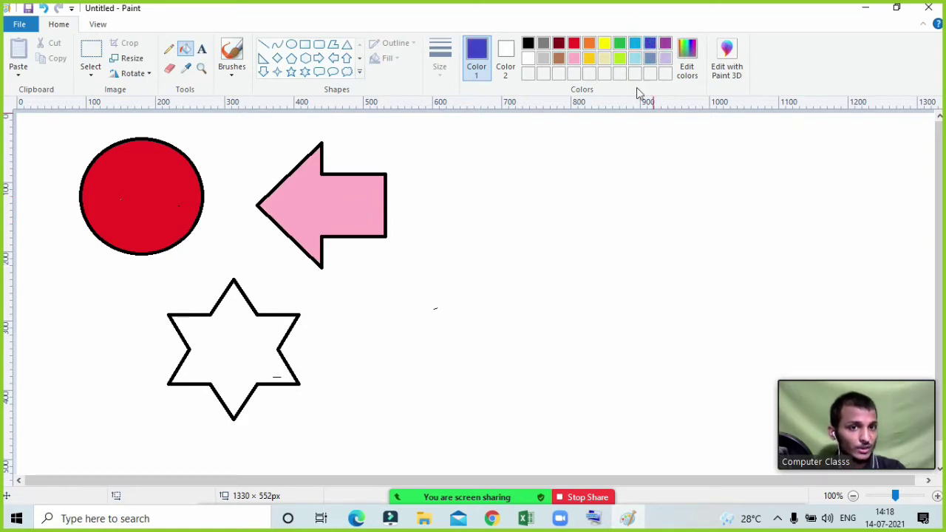
{"action": "left_click", "coordinate": [230, 341]}
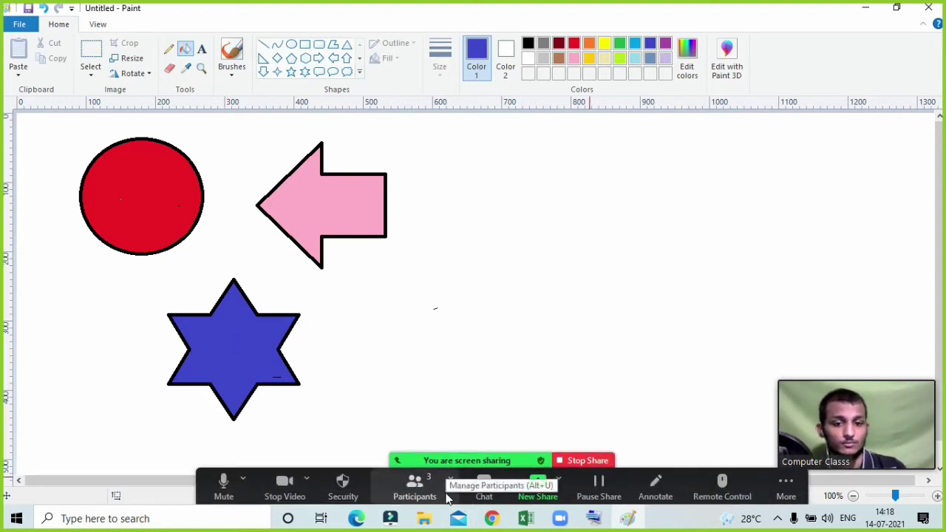
Check the Zoom participants list, minimize it, and undo a stray fill made near the pink arrow
{"action": "left_click", "coordinate": [446, 495]}
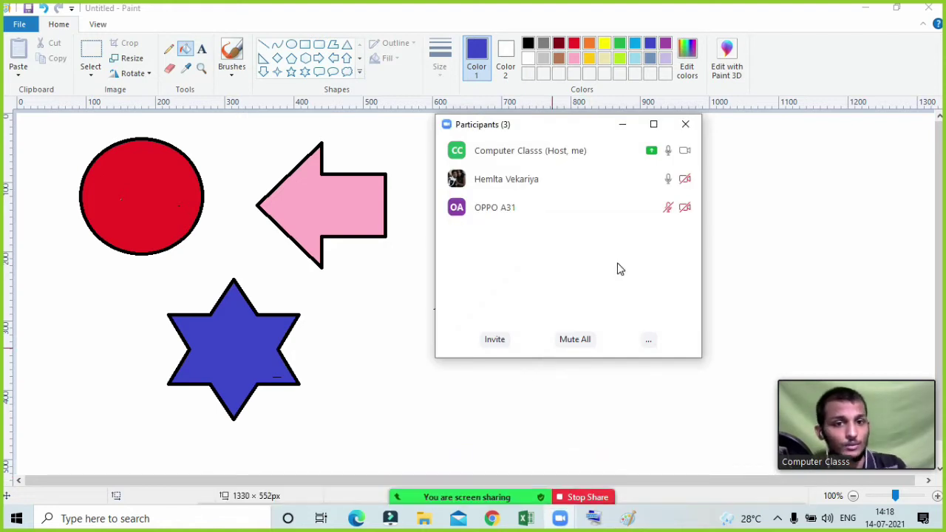
{"action": "left_click", "coordinate": [623, 123]}
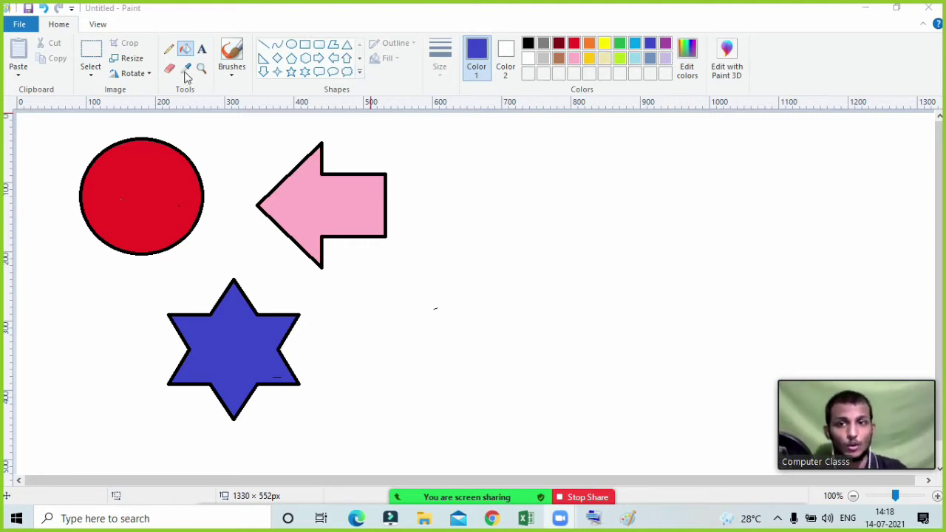
{"action": "left_click", "coordinate": [310, 148]}
{"action": "key", "text": "ctrl+z"}
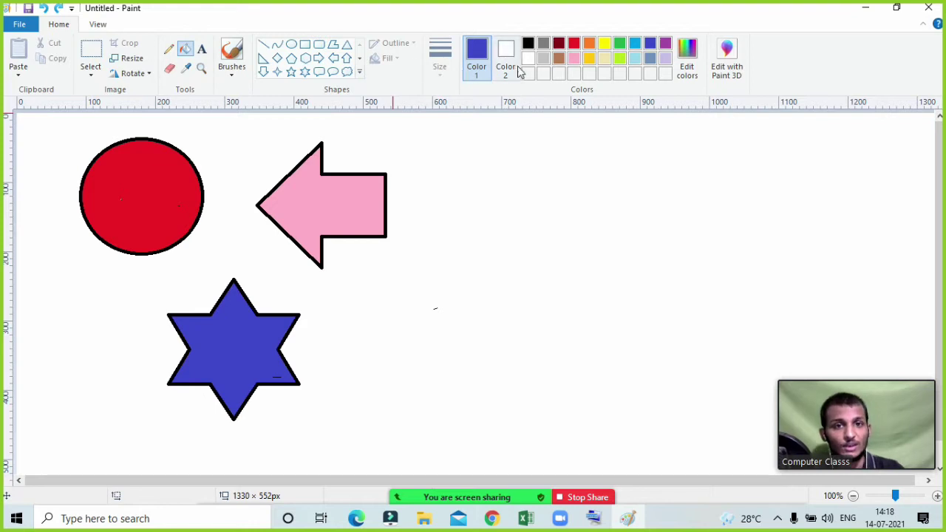
Set Color 1 to black and draw an oval callout about 261 × 262 px beside the pink arrow
{"action": "left_click", "coordinate": [528, 42]}
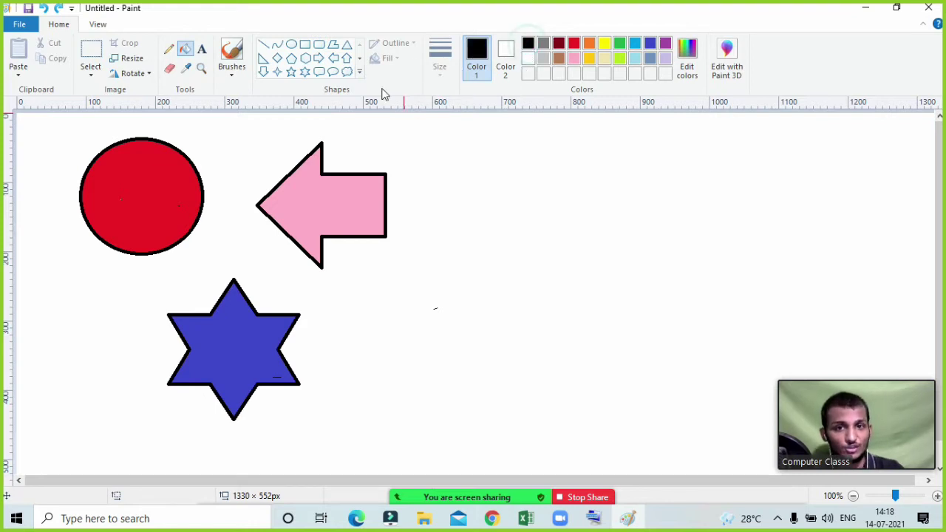
{"action": "left_click", "coordinate": [333, 74]}
{"action": "left_click_drag", "start_coordinate": [448, 164], "coordinate": [630, 345]}
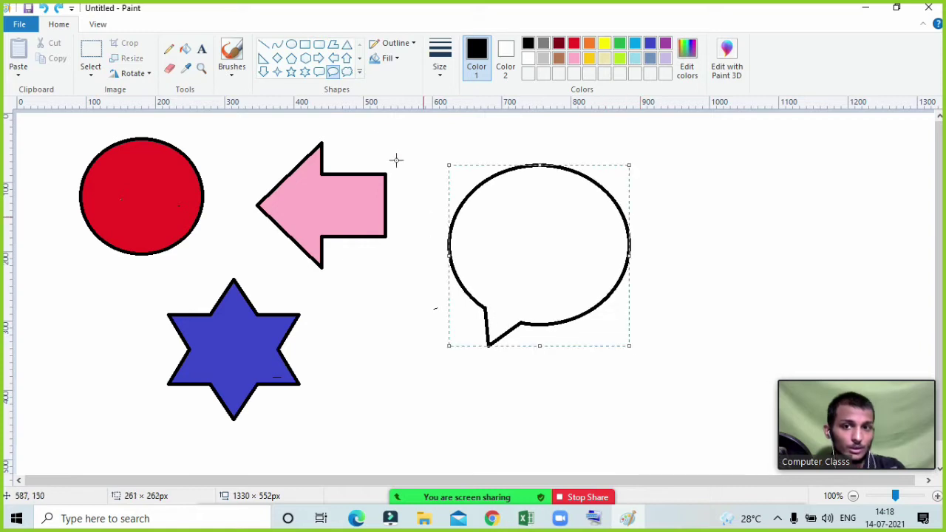
Draw a pentagon about 210 × 206 px beside the oval callout, move it slightly closer to the callout, and deselect it
{"action": "left_click", "coordinate": [291, 59]}
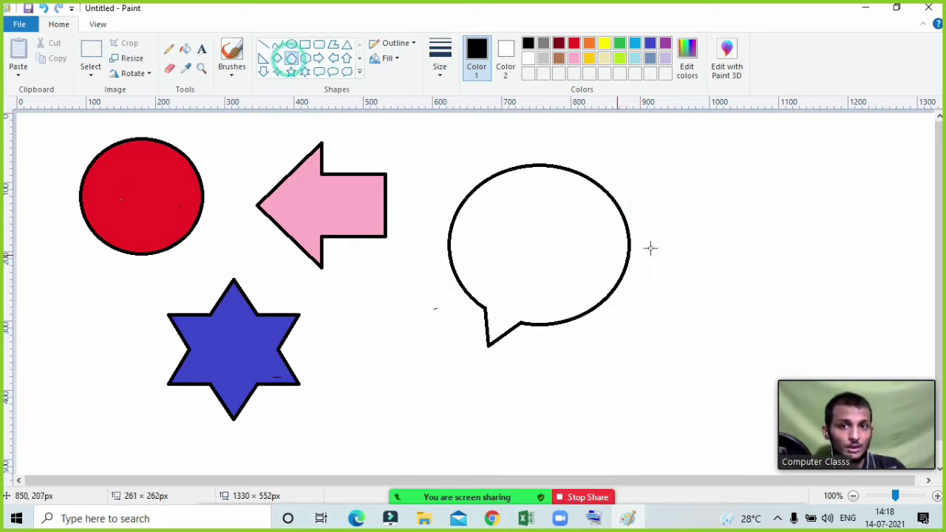
{"action": "left_click_drag", "start_coordinate": [699, 190], "coordinate": [840, 333]}
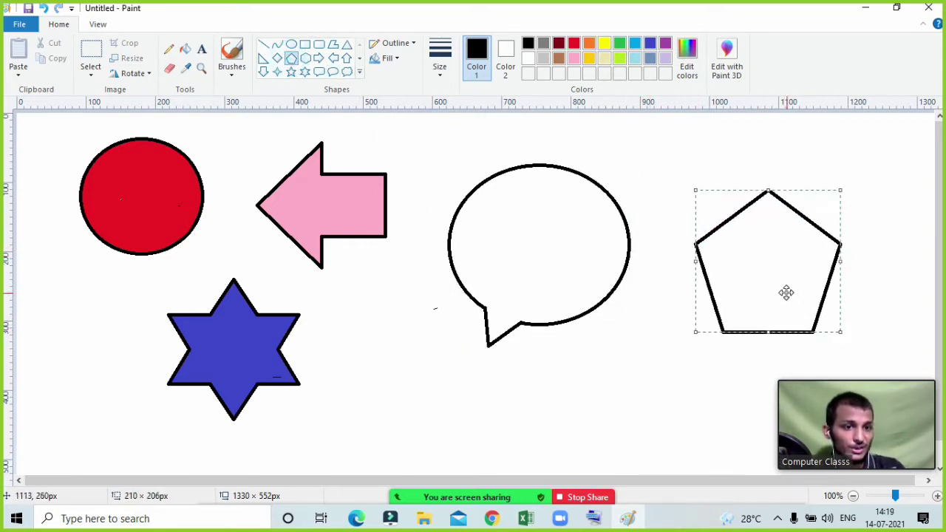
{"action": "left_click_drag", "start_coordinate": [777, 280], "coordinate": [752, 269]}
{"action": "left_click", "coordinate": [639, 360]}
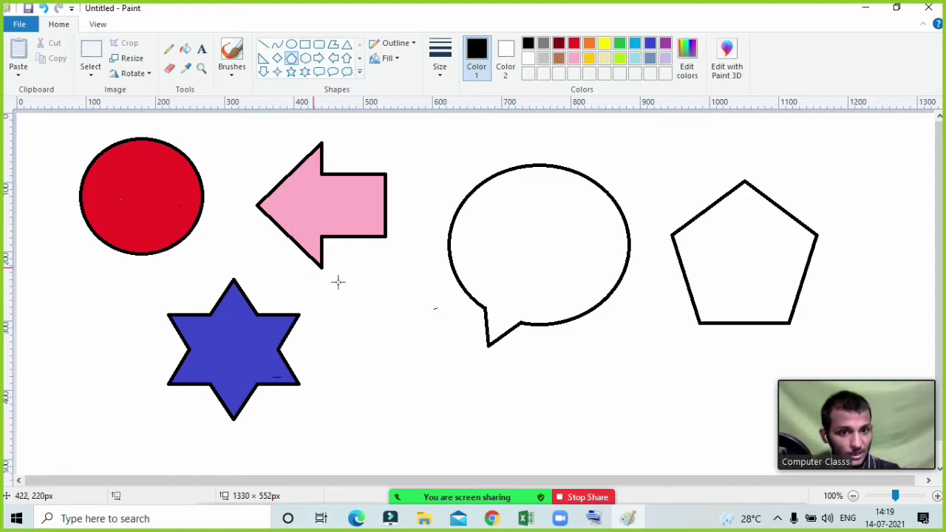
Pick the oval's red with the Color picker and try to apply it inside the oval callout
{"action": "left_click", "coordinate": [186, 71]}
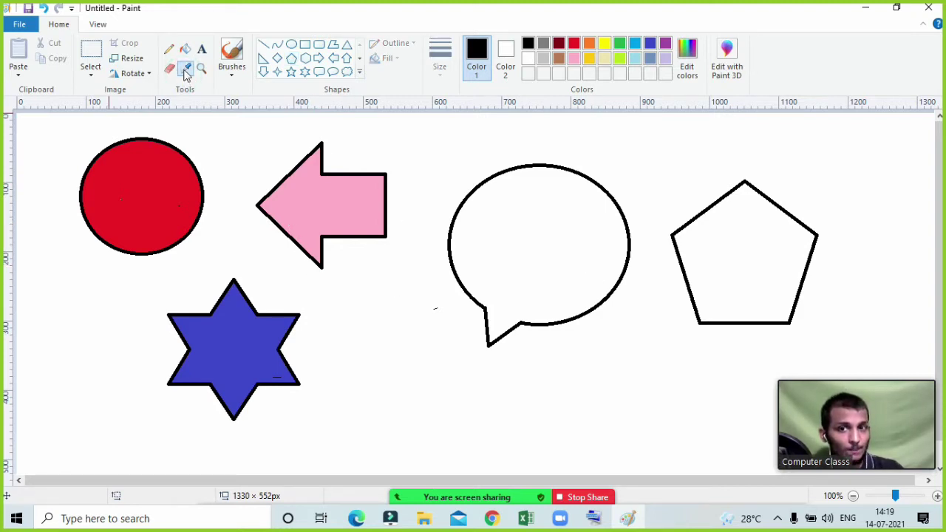
{"action": "left_click", "coordinate": [185, 71]}
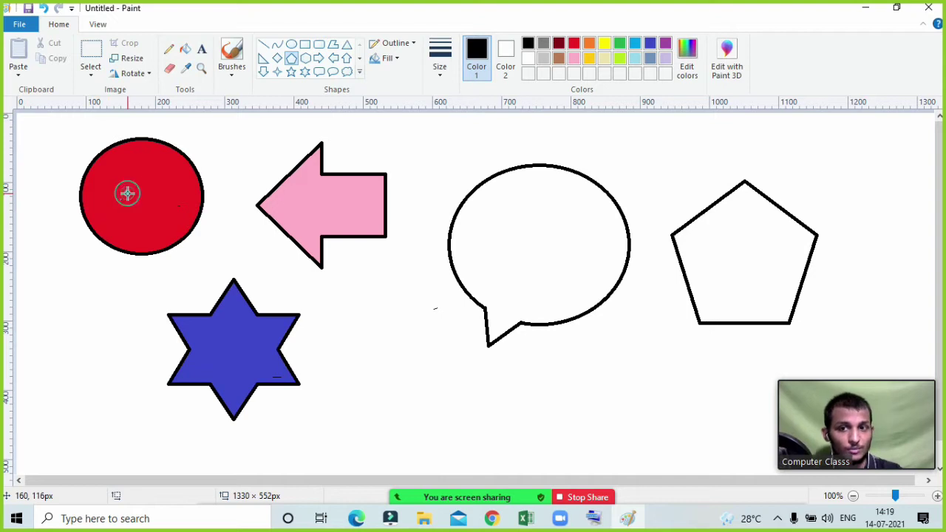
{"action": "left_click", "coordinate": [186, 71]}
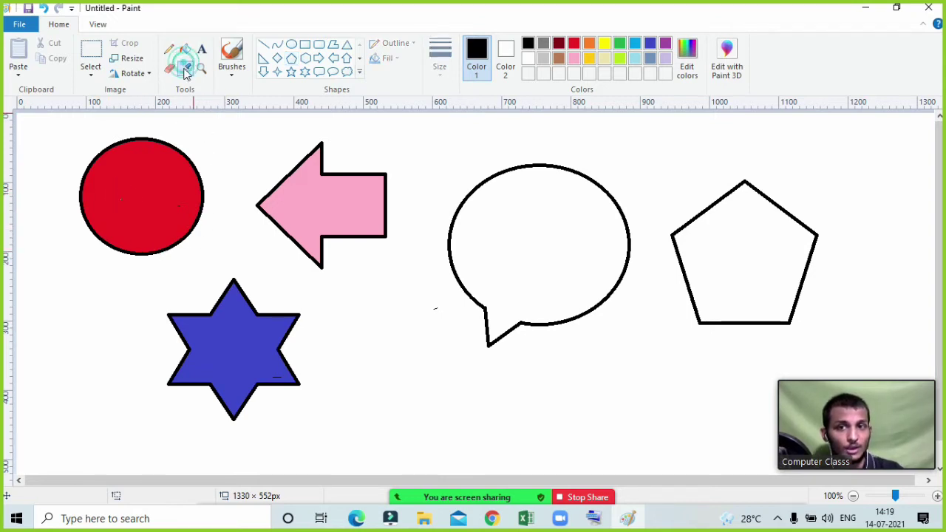
{"action": "left_click", "coordinate": [122, 190]}
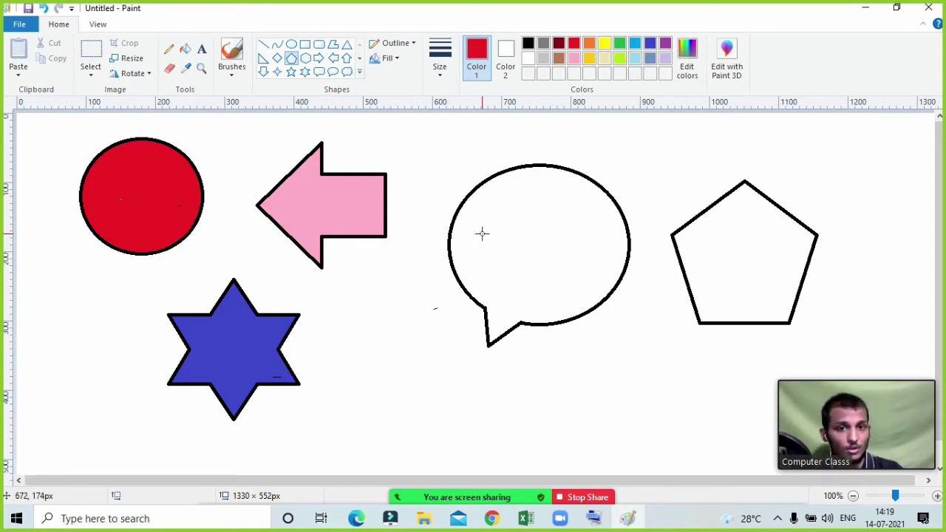
{"action": "left_click", "coordinate": [186, 66]}
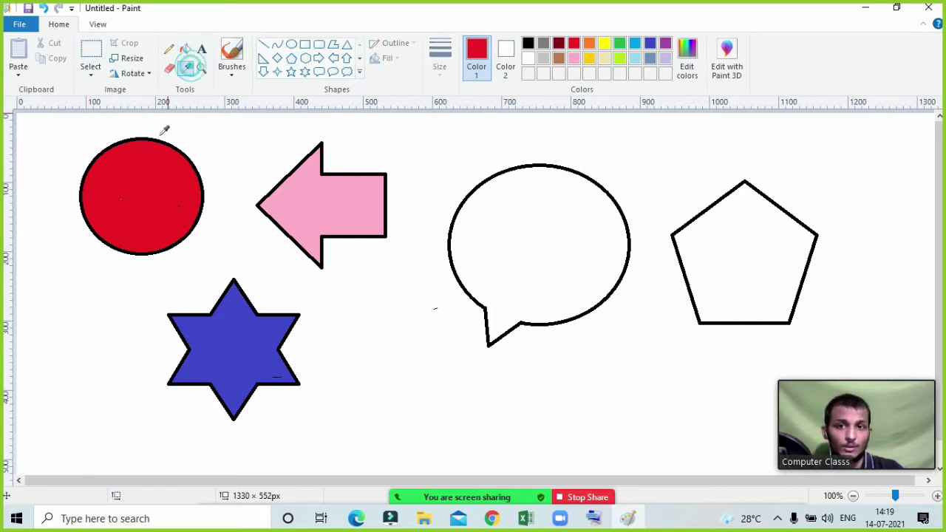
{"action": "left_click", "coordinate": [154, 164]}
{"action": "left_click", "coordinate": [562, 244]}
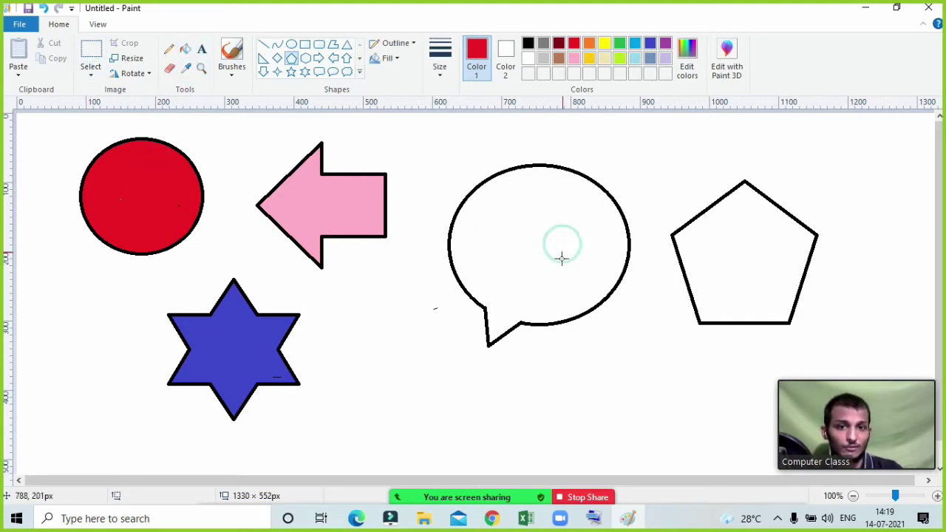
Sample white from the blank canvas with the Color picker and undo the pentagon
{"action": "left_click", "coordinate": [185, 66]}
{"action": "left_click", "coordinate": [368, 349]}
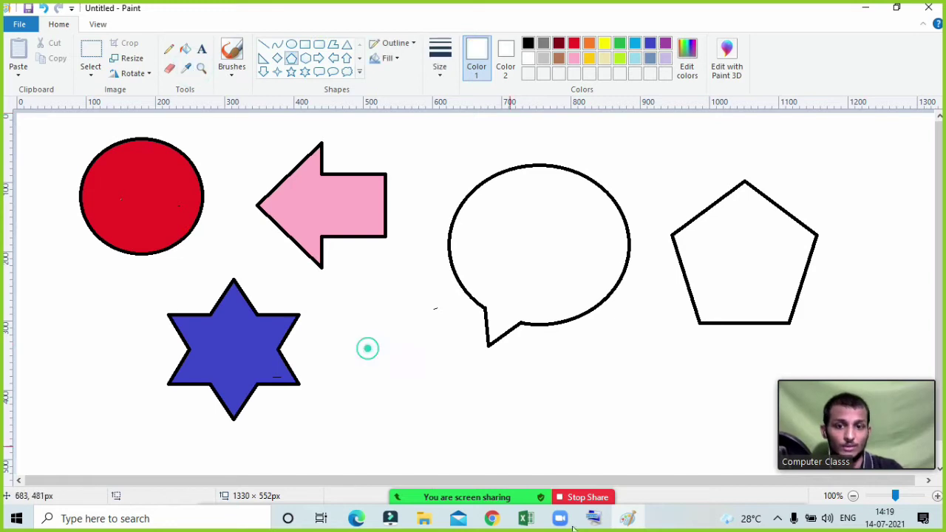
{"action": "key", "text": "ctrl+z"}
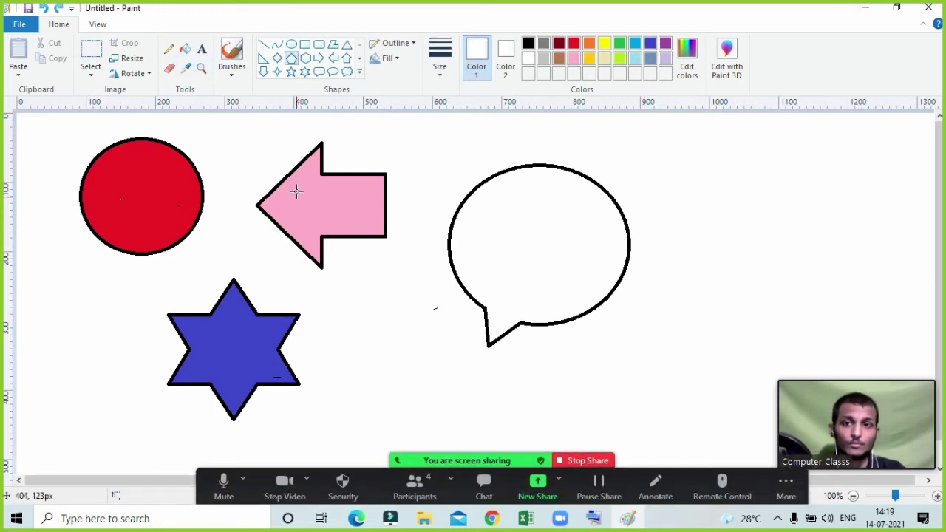
Pick the oval's red, fill the oval callout with it, and undo both the fill and the callout
{"action": "left_click", "coordinate": [186, 68]}
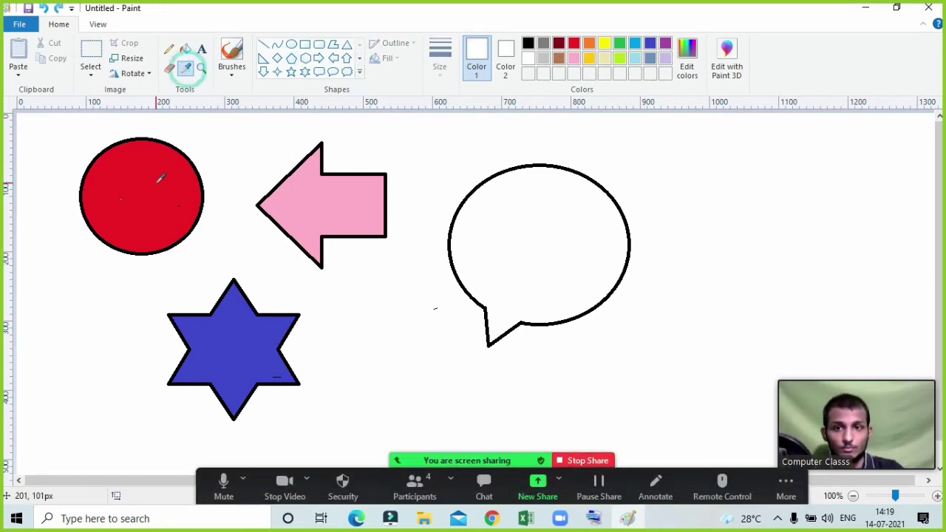
{"action": "left_click", "coordinate": [155, 183]}
{"action": "left_click", "coordinate": [560, 237]}
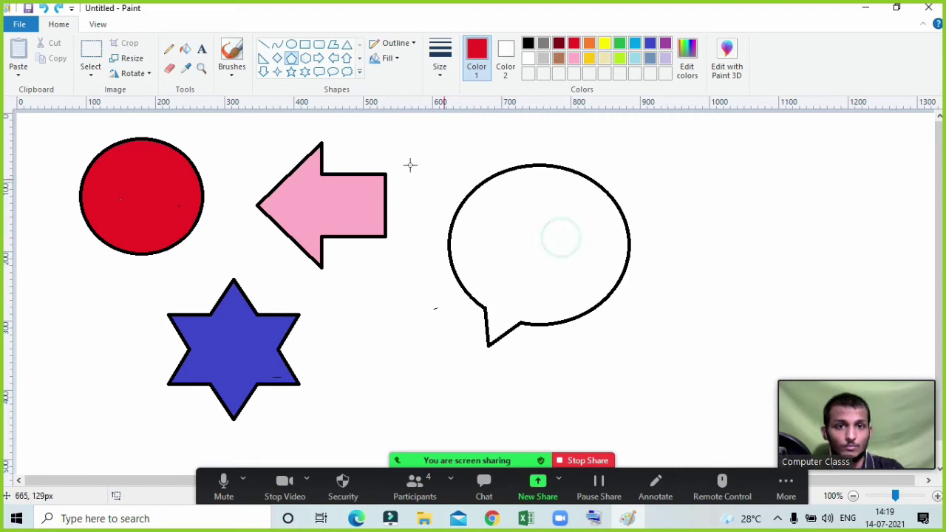
{"action": "left_click", "coordinate": [187, 68]}
{"action": "left_click", "coordinate": [155, 181]}
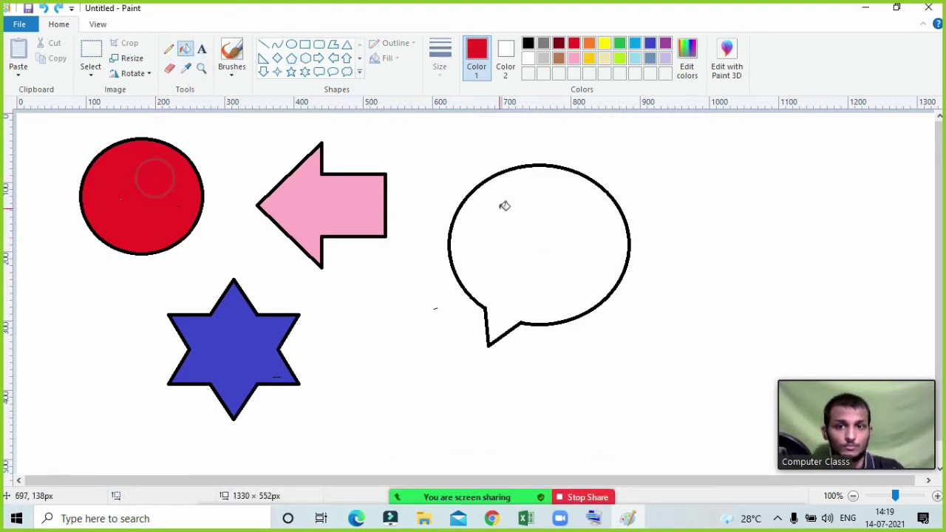
{"action": "left_click", "coordinate": [504, 206]}
{"action": "key", "text": "ctrl+z"}
{"action": "key", "text": "ctrl+z"}
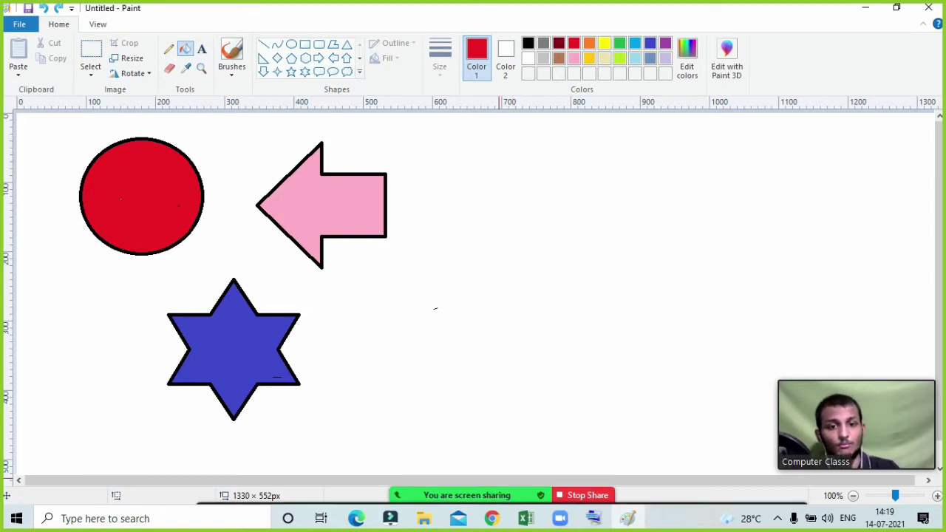
Check the microphone status of attendees in the Zoom participants list and minimize the list
{"action": "left_click", "coordinate": [431, 482]}
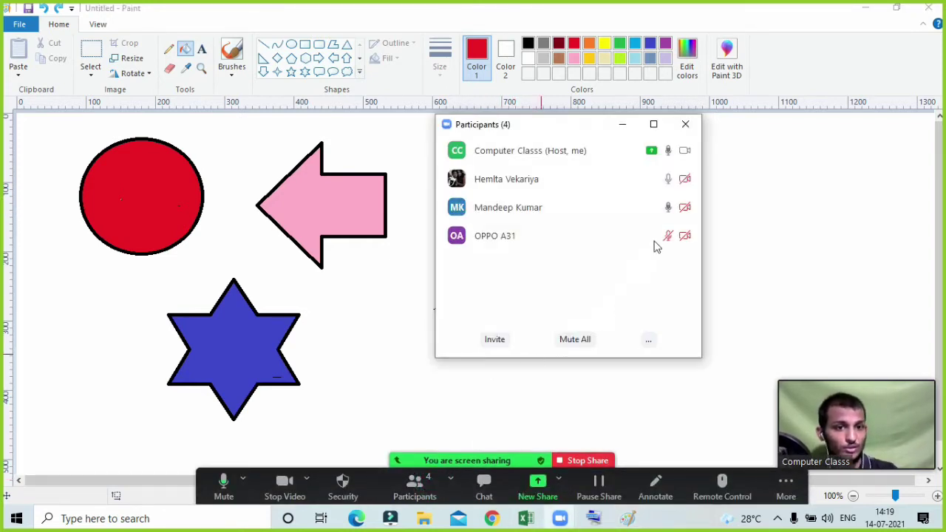
{"action": "mouse_move", "coordinate": [643, 212]}
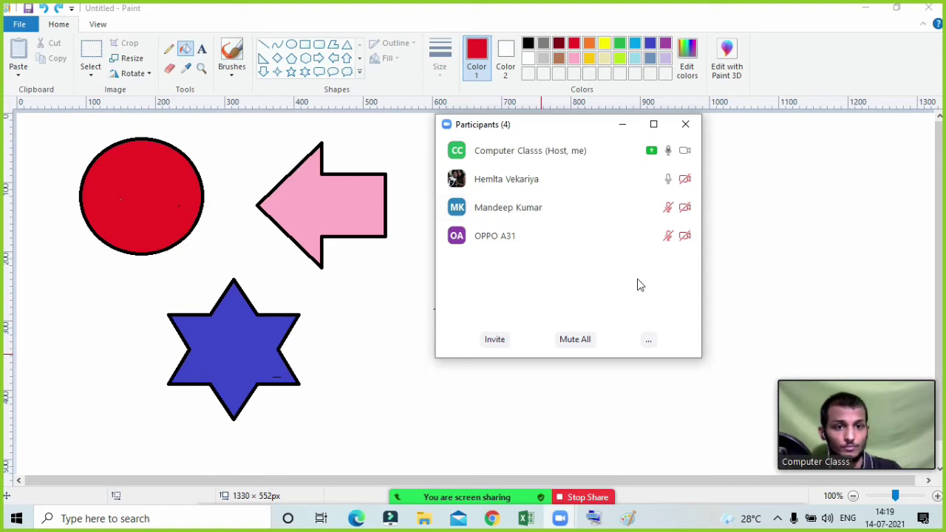
{"action": "left_click", "coordinate": [625, 125]}
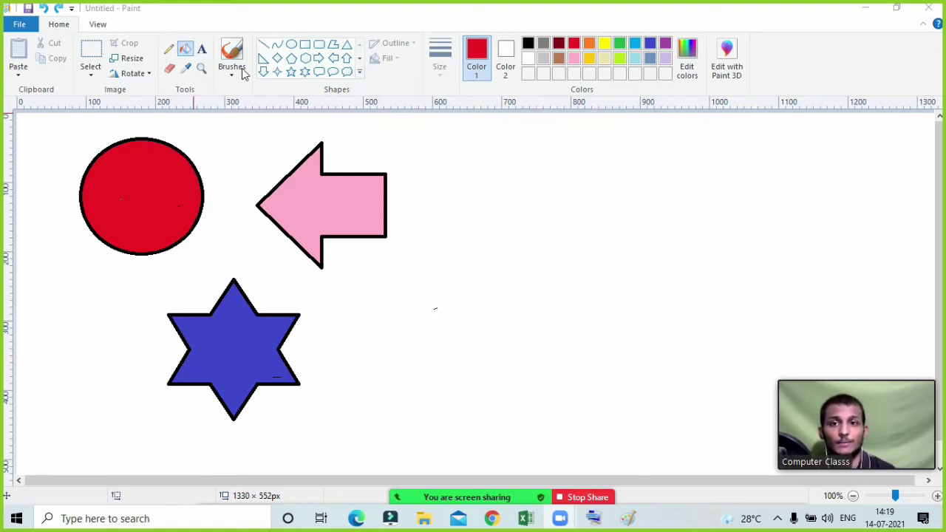
Draw a black-outlined right arrow about 164 × 201 px beside the pink arrow, shift it slightly towards the pink arrow, and deselect it
{"action": "left_click", "coordinate": [298, 43]}
{"action": "left_click", "coordinate": [527, 43]}
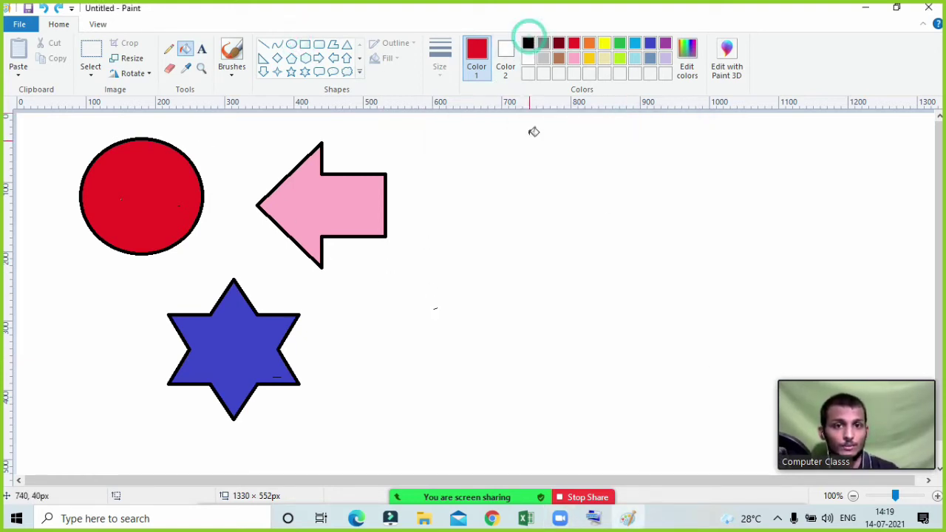
{"action": "left_click", "coordinate": [528, 43]}
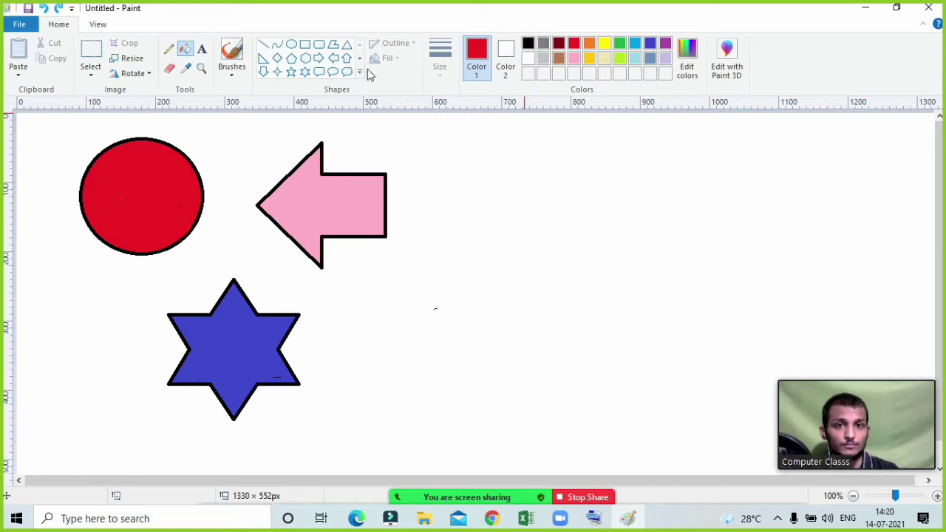
{"action": "left_click", "coordinate": [318, 58]}
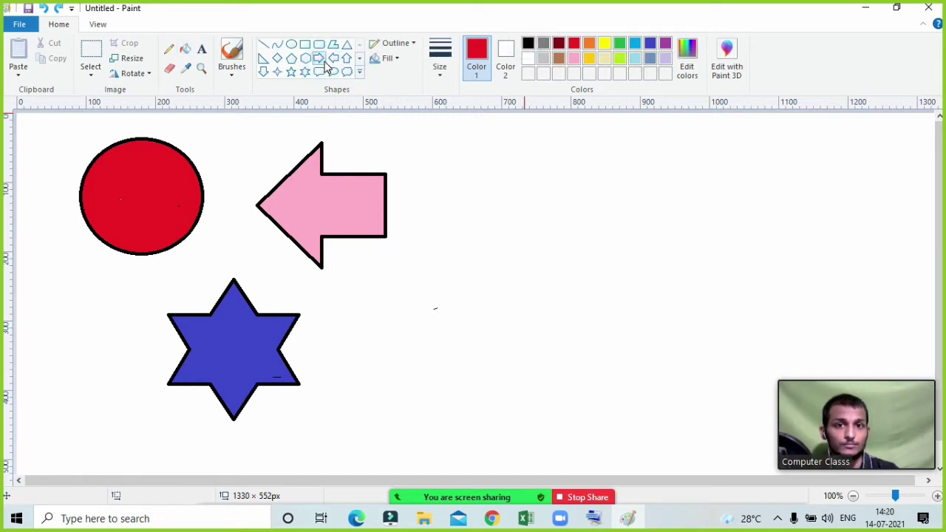
{"action": "left_click", "coordinate": [528, 43]}
{"action": "left_click_drag", "start_coordinate": [516, 183], "coordinate": [629, 320]}
{"action": "left_click_drag", "start_coordinate": [570, 255], "coordinate": [552, 250]}
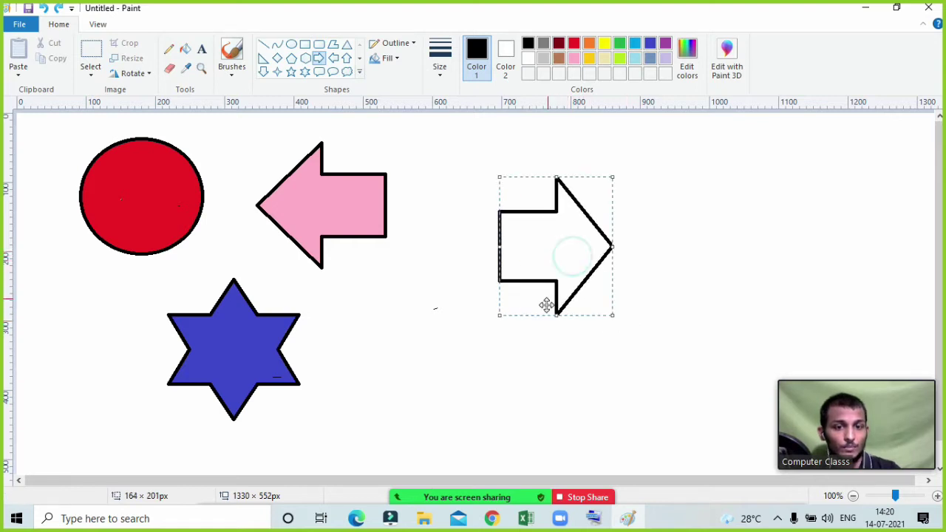
{"action": "left_click", "coordinate": [495, 396]}
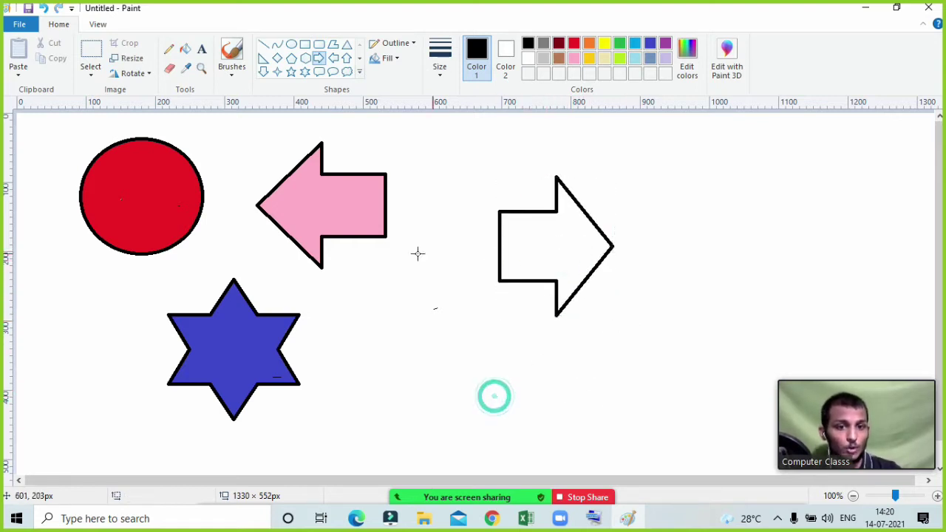
Pick red from the oval with the Color picker and fill the right arrow with it
{"action": "left_click", "coordinate": [187, 67]}
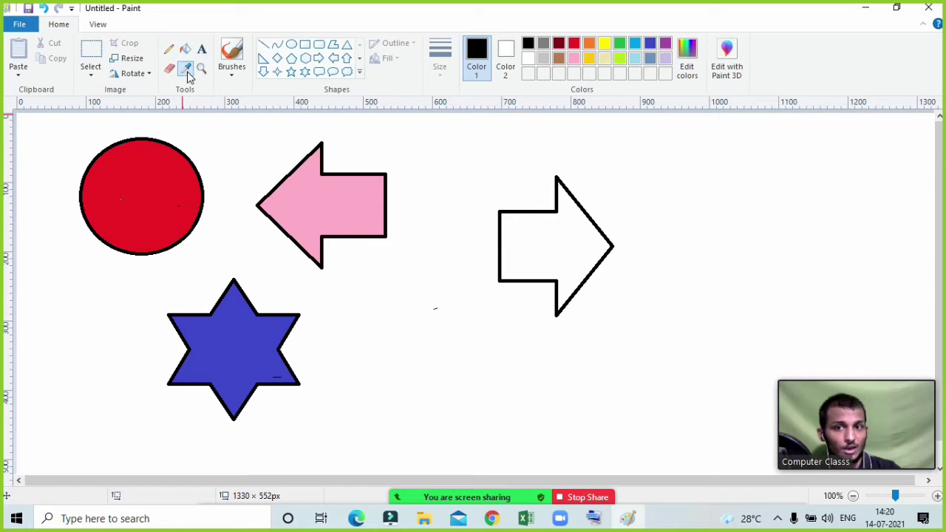
{"action": "left_click", "coordinate": [145, 190]}
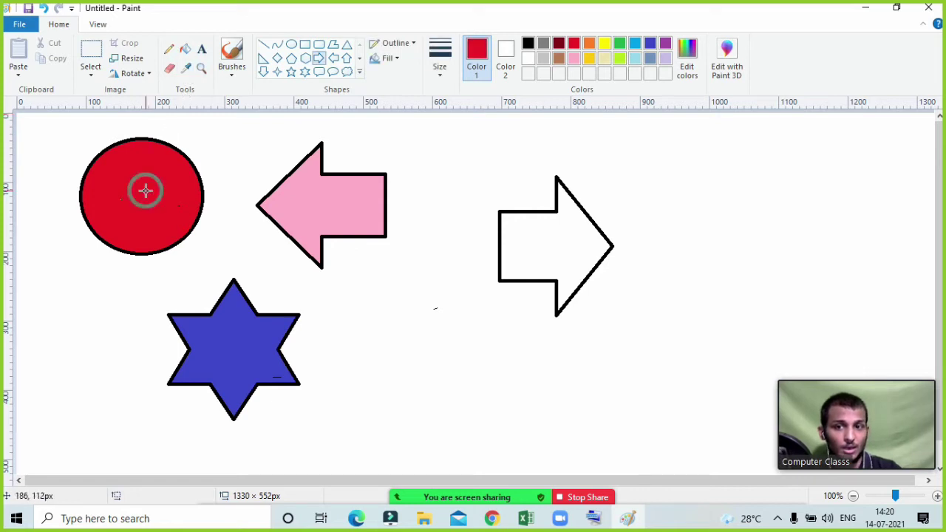
{"action": "left_click", "coordinate": [185, 49]}
{"action": "left_click", "coordinate": [186, 67]}
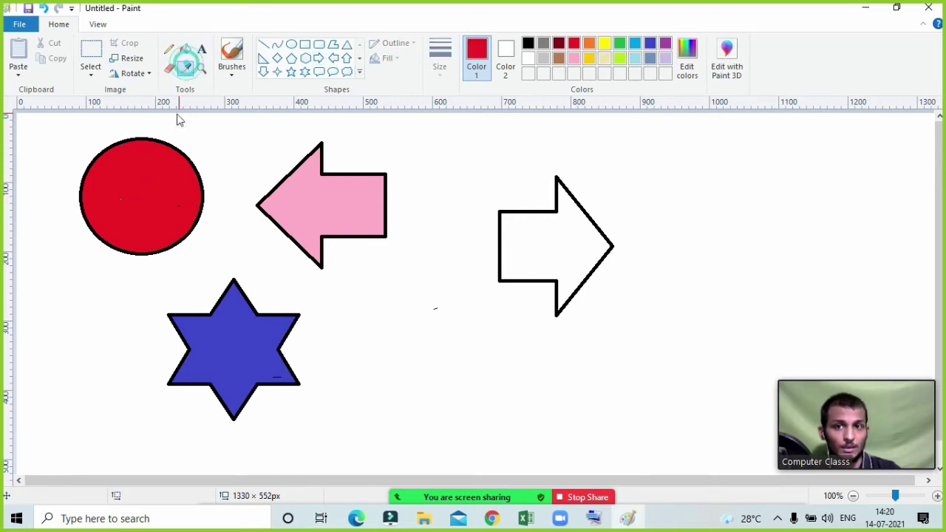
{"action": "left_click", "coordinate": [157, 186]}
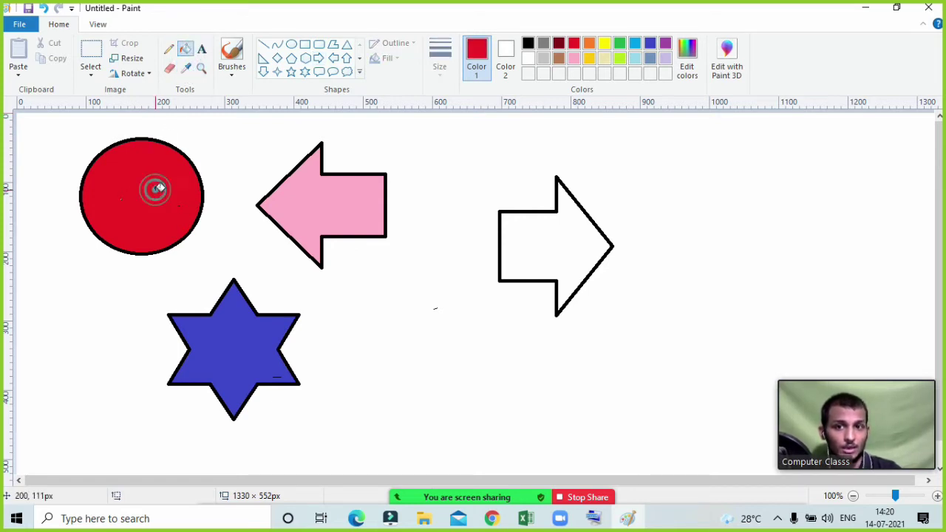
{"action": "left_click", "coordinate": [544, 249]}
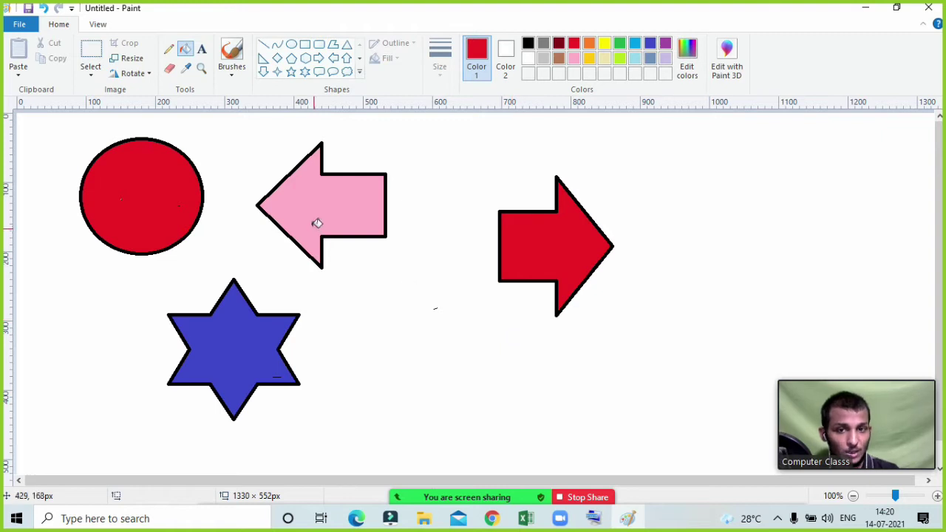
Set Color 1 to black and draw a hexagon about 213 × 231 px beside the red arrow
{"action": "left_click", "coordinate": [528, 44]}
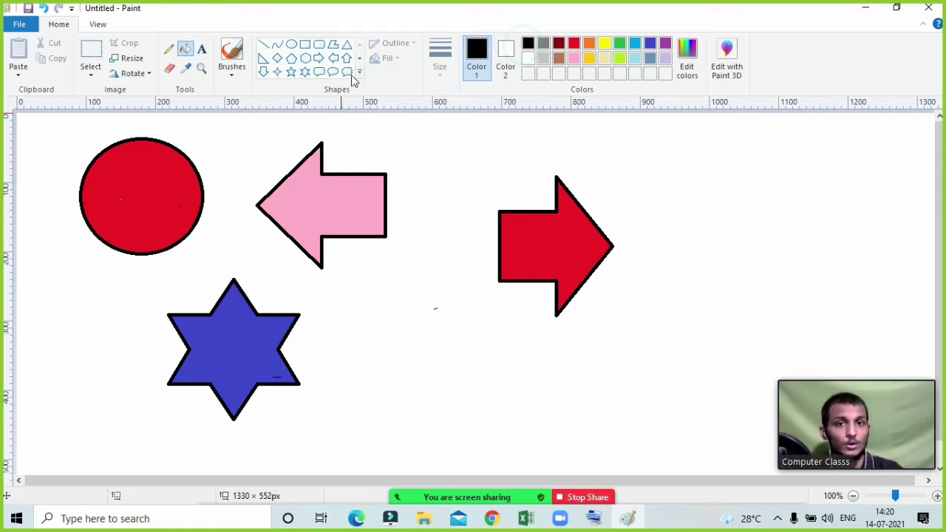
{"action": "left_click", "coordinate": [305, 58]}
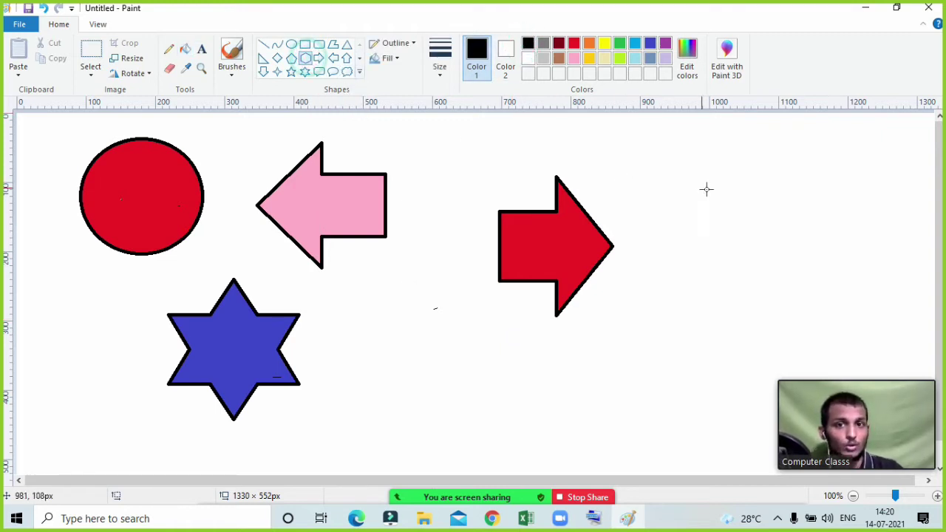
{"action": "left_click_drag", "start_coordinate": [702, 156], "coordinate": [852, 316]}
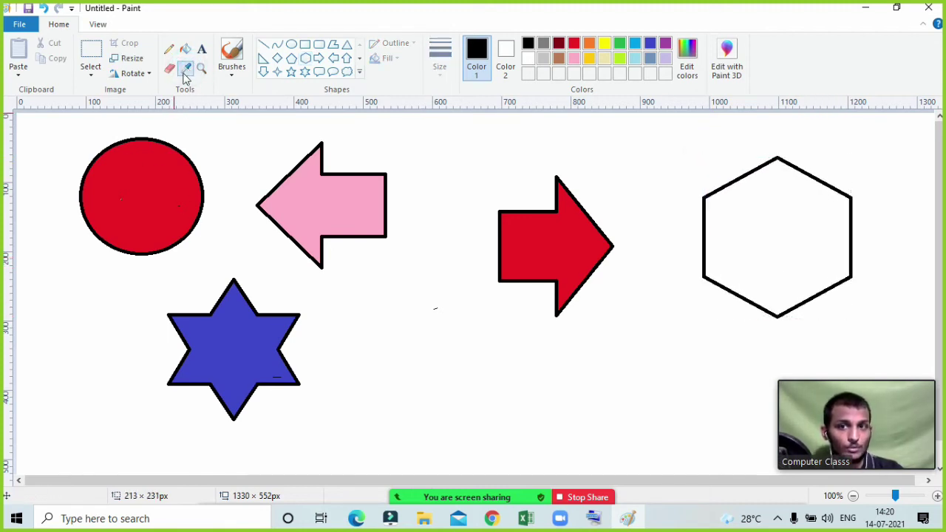
Pick pink from the left arrow with the Color picker and fill the hexagon with it
{"action": "left_click", "coordinate": [301, 196]}
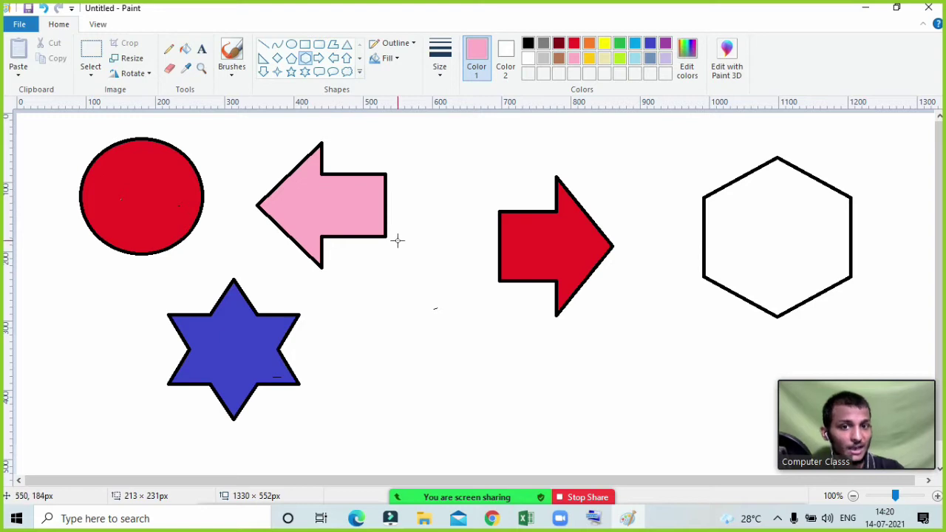
{"action": "left_click", "coordinate": [188, 50]}
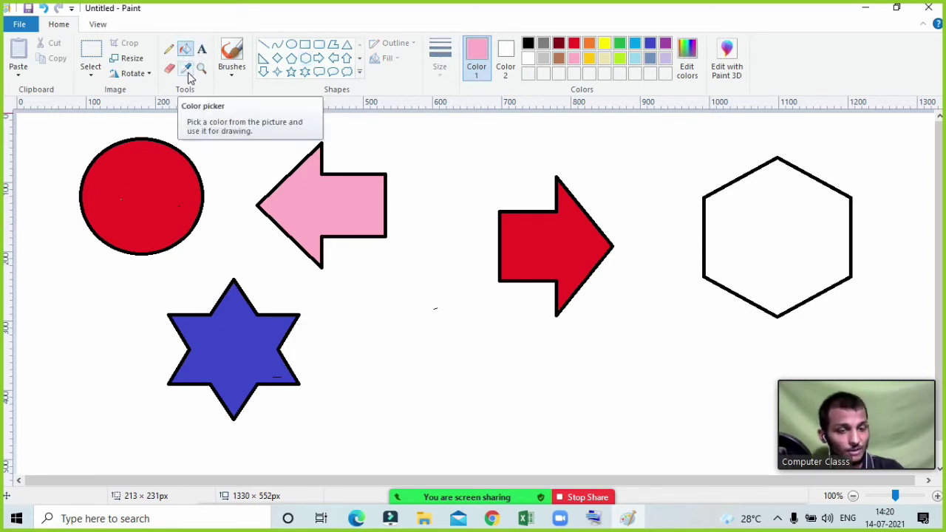
{"action": "left_click", "coordinate": [187, 69]}
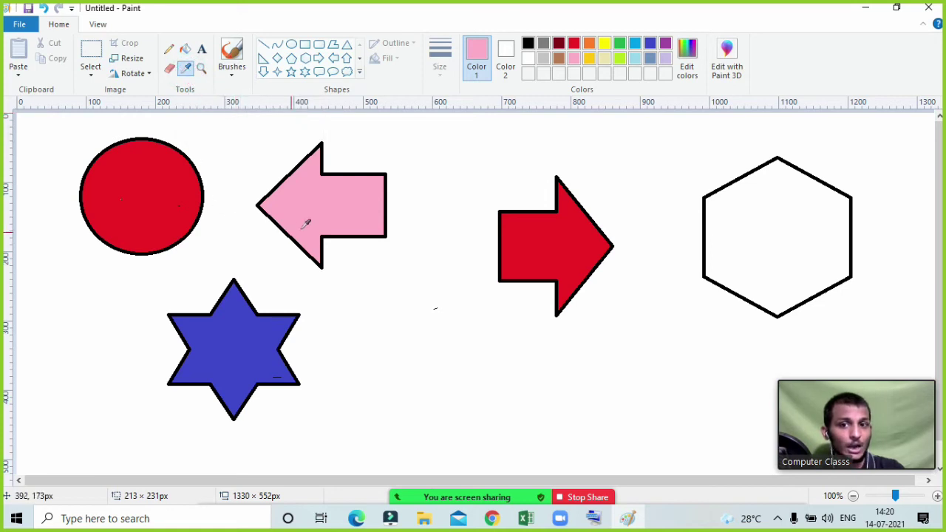
{"action": "left_click", "coordinate": [331, 205]}
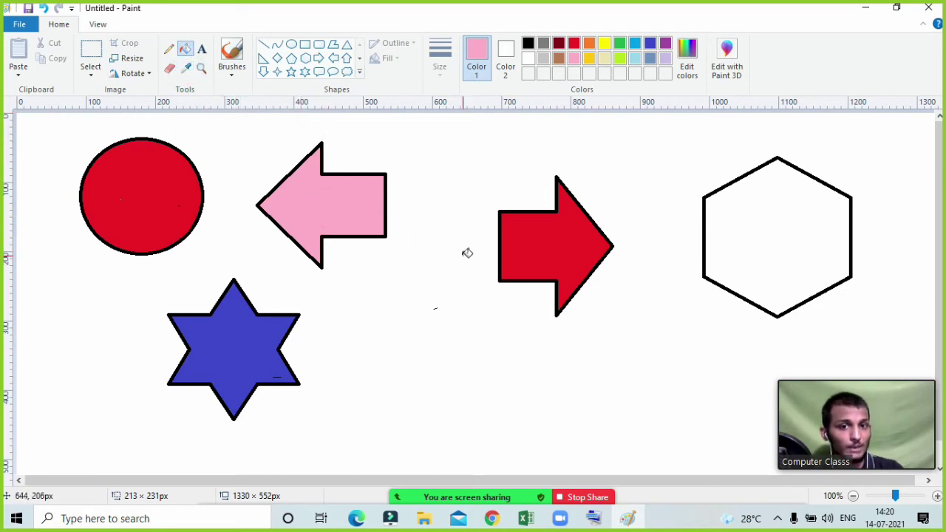
{"action": "left_click", "coordinate": [803, 235]}
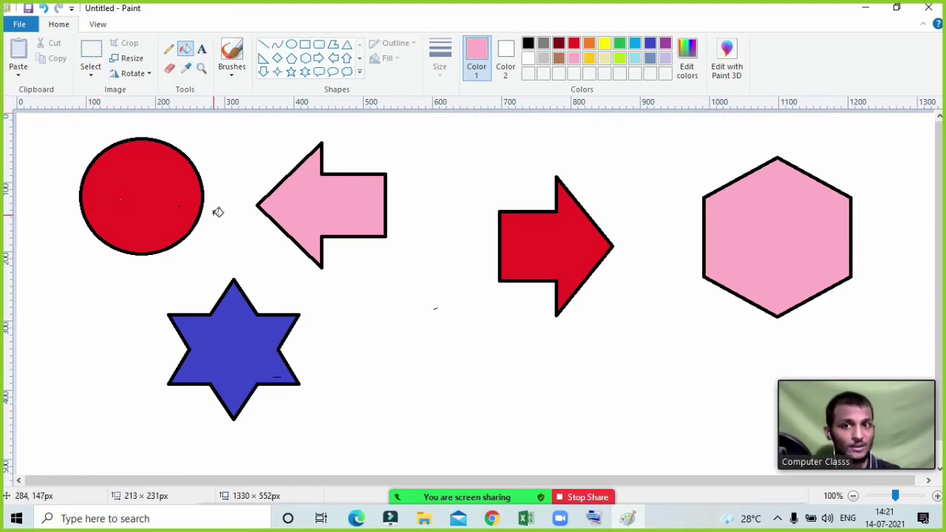
Magnify the area between the pink and red arrows to 200% with the Magnifier
{"action": "left_click", "coordinate": [202, 68]}
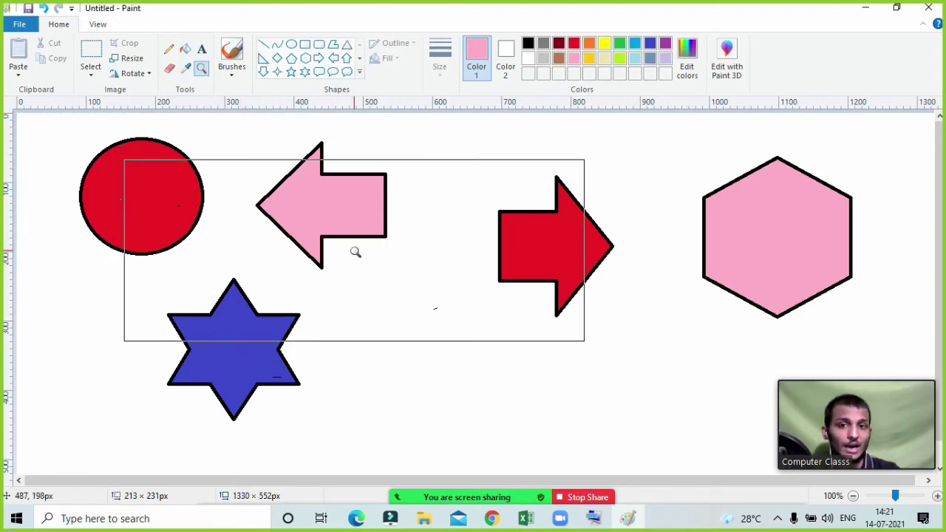
{"action": "left_click", "coordinate": [440, 234]}
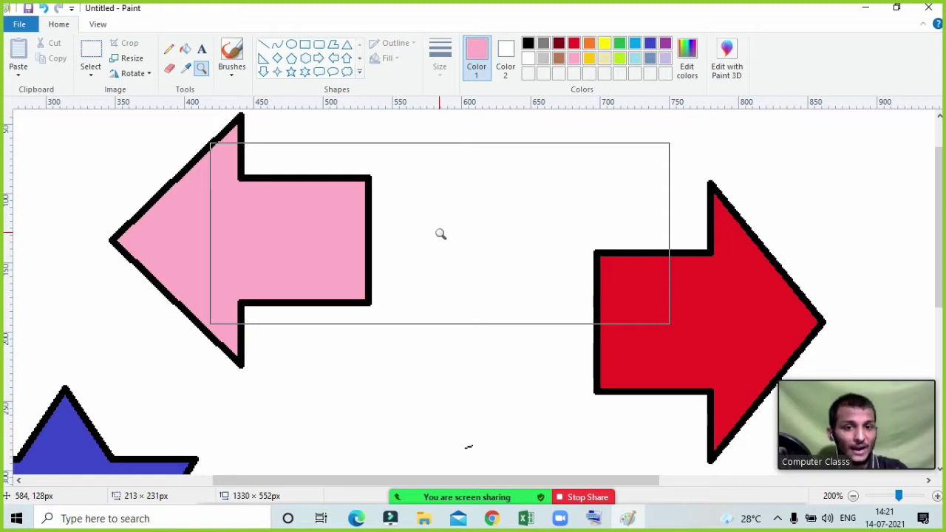
Zoom the canvas out to 100%, in to 200% and back to 100% with the Magnifier between the two arrows
{"action": "right_click", "coordinate": [441, 234]}
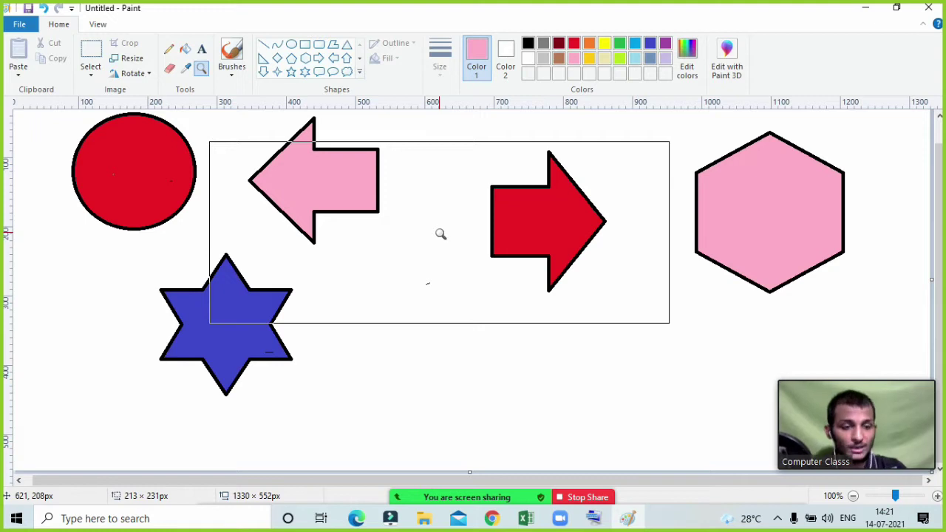
{"action": "left_click", "coordinate": [440, 235]}
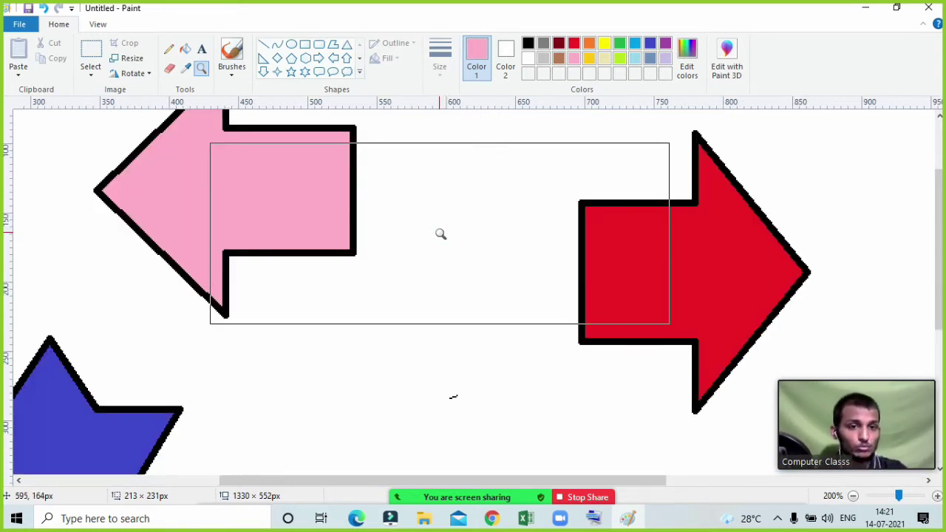
{"action": "right_click", "coordinate": [440, 234]}
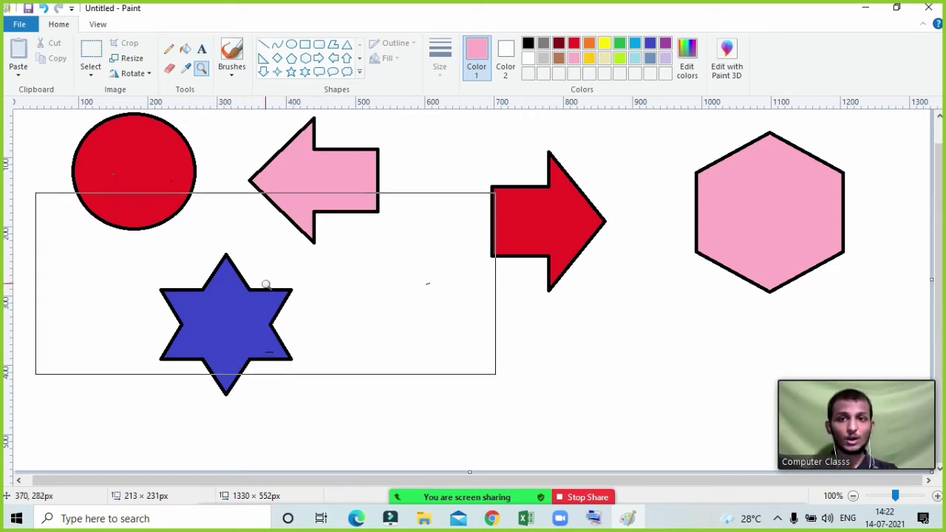
Insert the text COLOUR in pink with the Text tool, beside the blue star below the arrows
{"action": "left_click", "coordinate": [202, 49]}
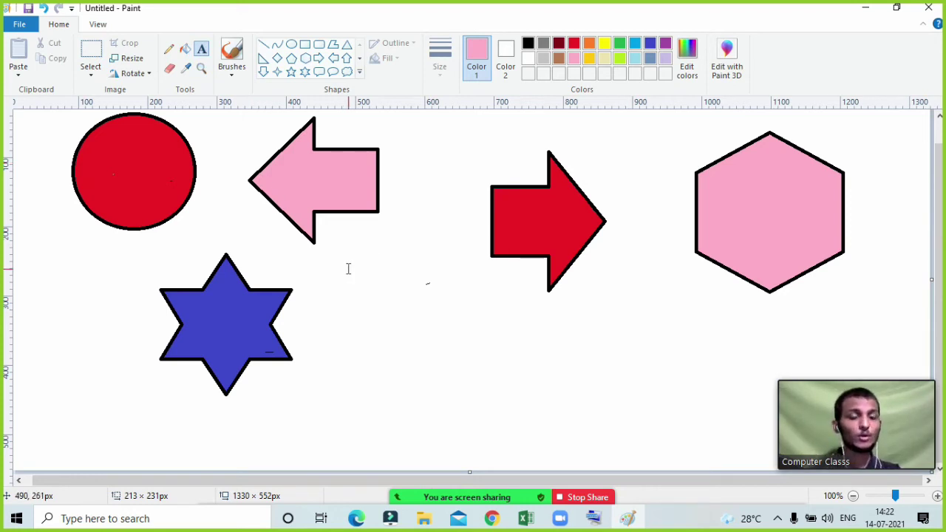
{"action": "left_click", "coordinate": [375, 340]}
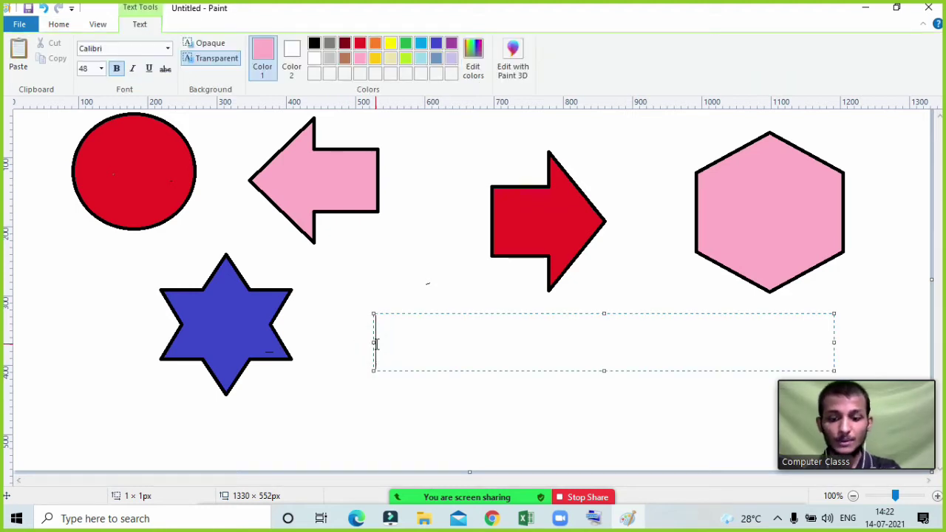
{"action": "type", "text": "COLO"}
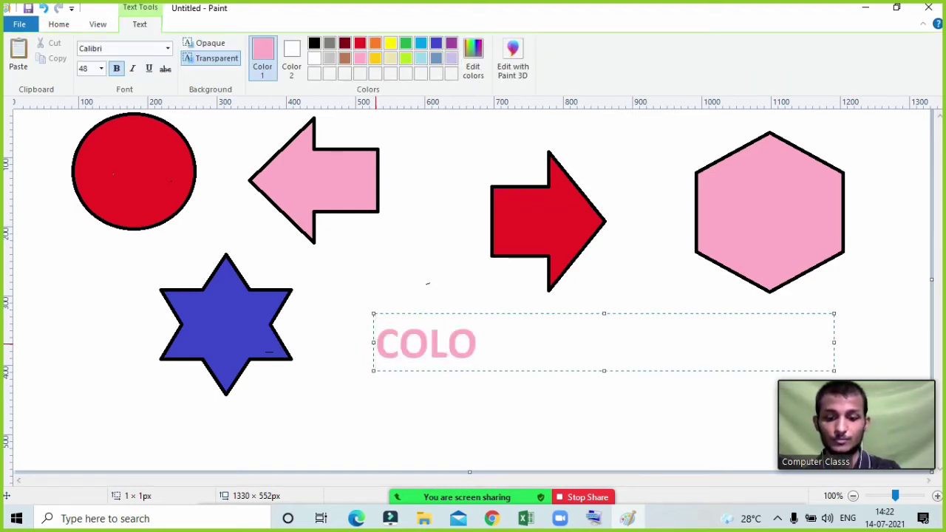
{"action": "type", "text": "UR"}
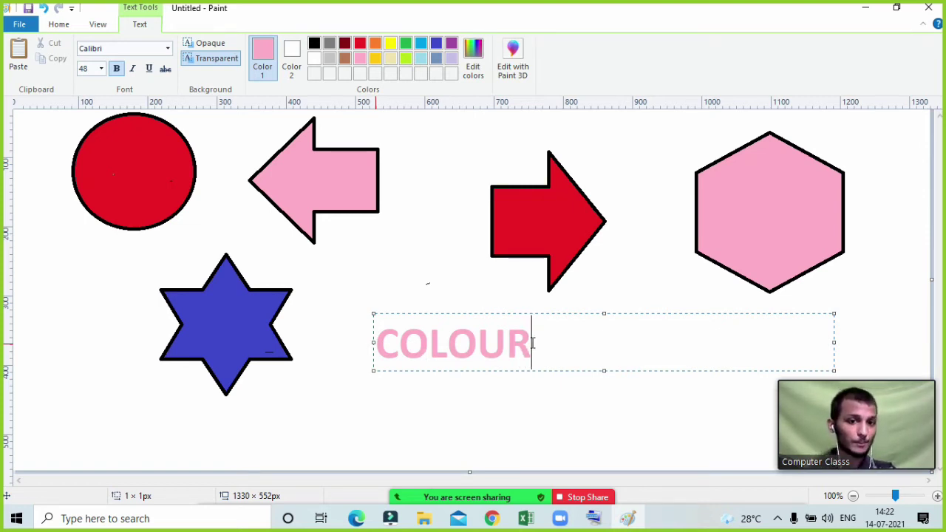
Recolor the whole word COLOUR to black and finish its text box
{"action": "left_click_drag", "start_coordinate": [532, 342], "coordinate": [377, 346]}
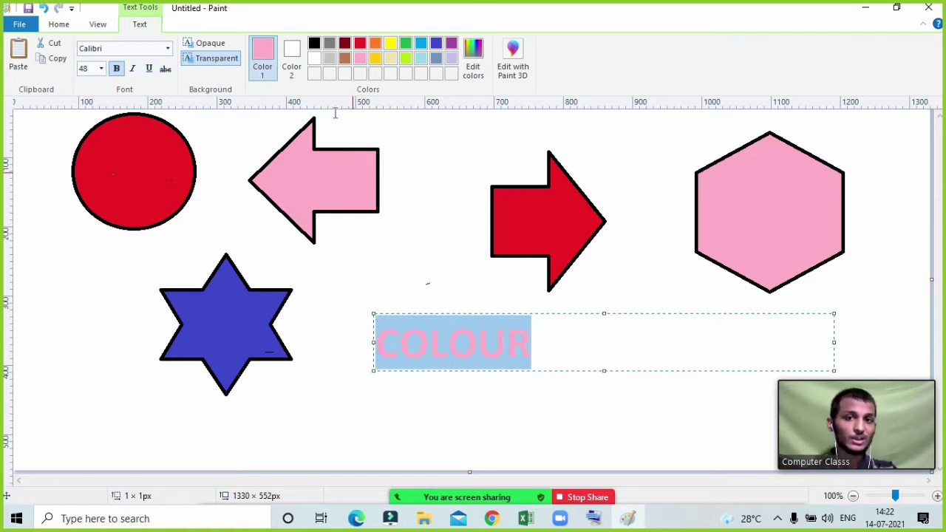
{"action": "left_click", "coordinate": [314, 43]}
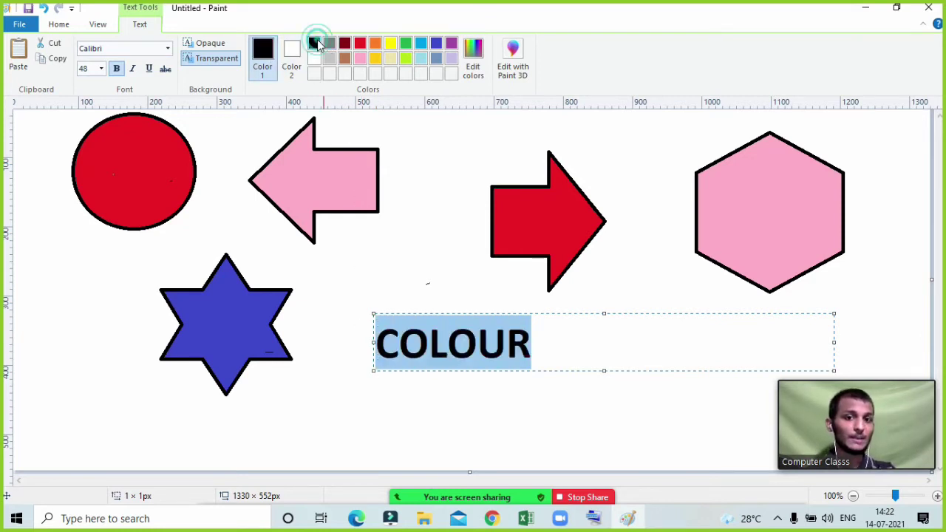
{"action": "left_click", "coordinate": [552, 342]}
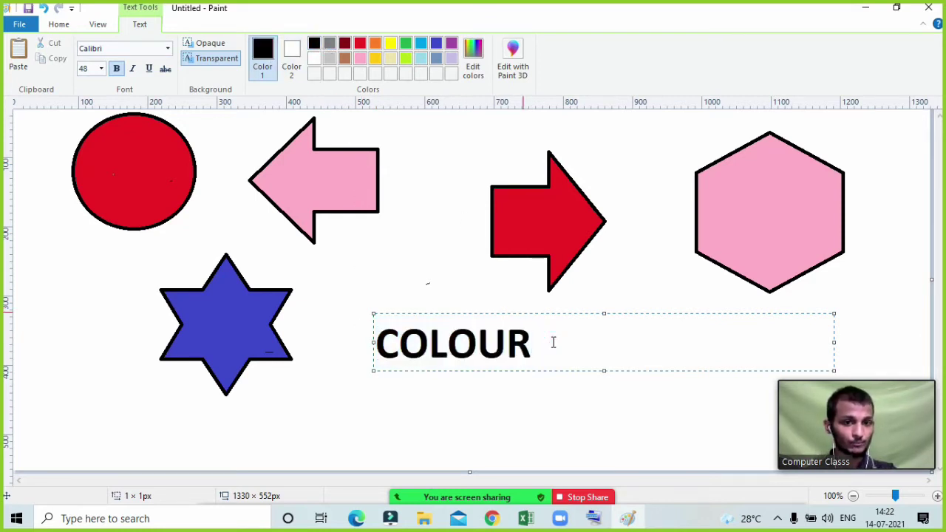
{"action": "left_click", "coordinate": [547, 378]}
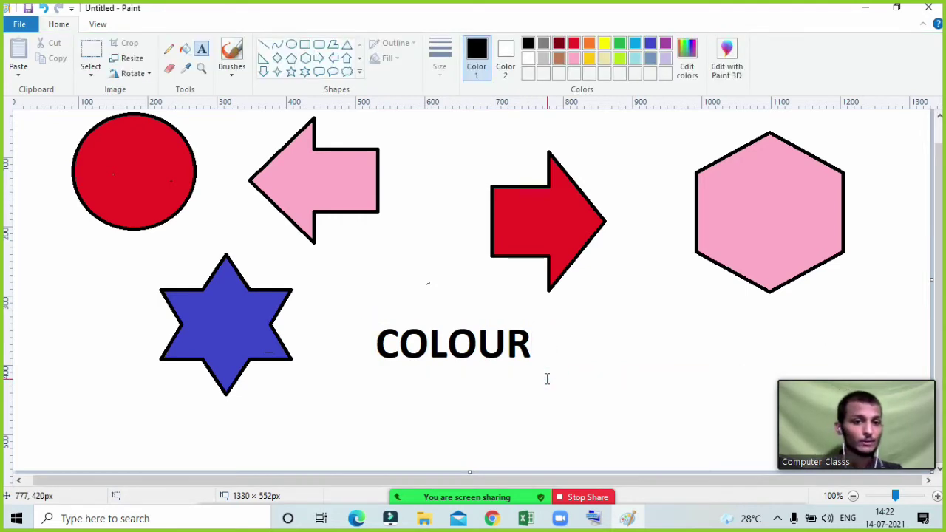
Add a new text box below the word COLOUR and enter COMPUTER in yellow
{"action": "left_click", "coordinate": [199, 52]}
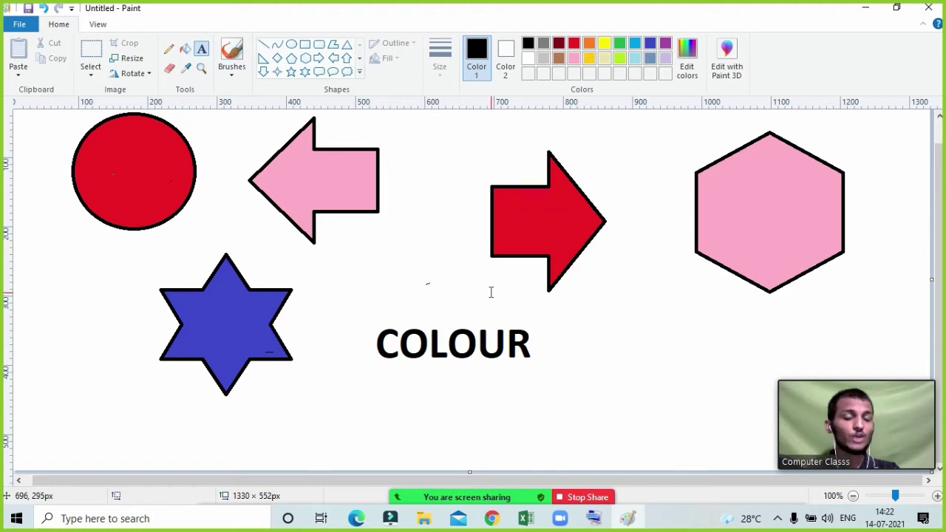
{"action": "left_click", "coordinate": [552, 380]}
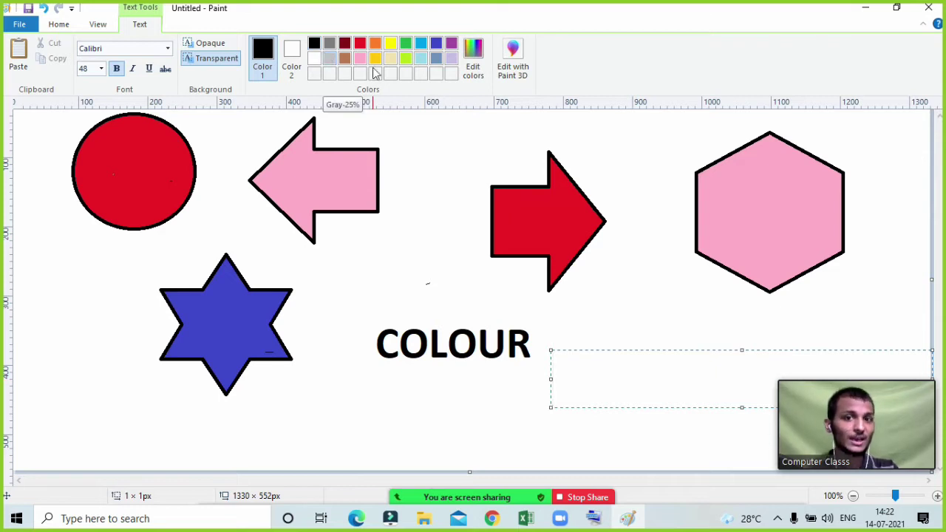
{"action": "left_click", "coordinate": [391, 43]}
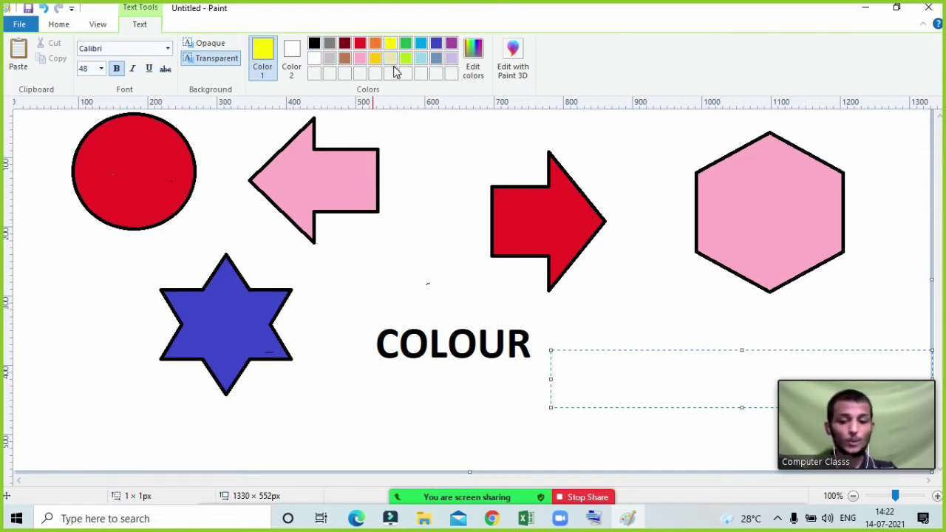
{"action": "type", "text": "CO"}
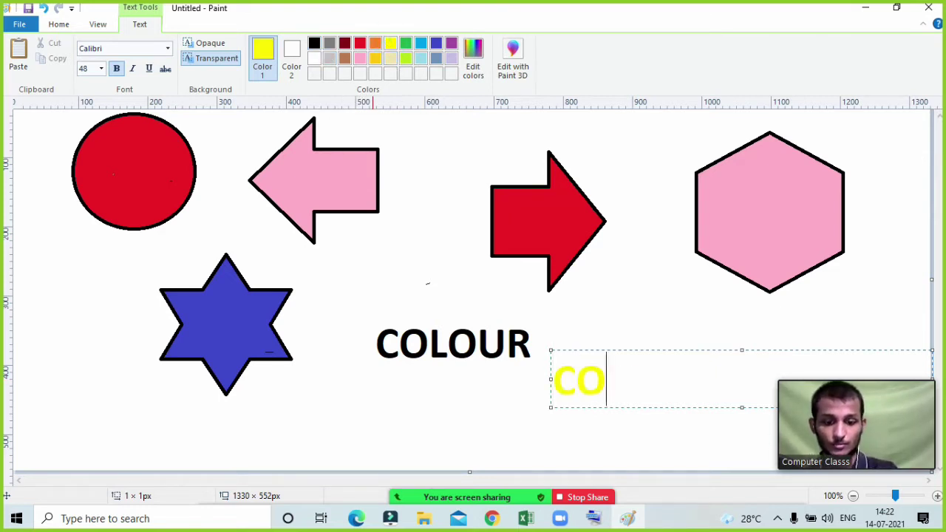
{"action": "type", "text": "MPUTER"}
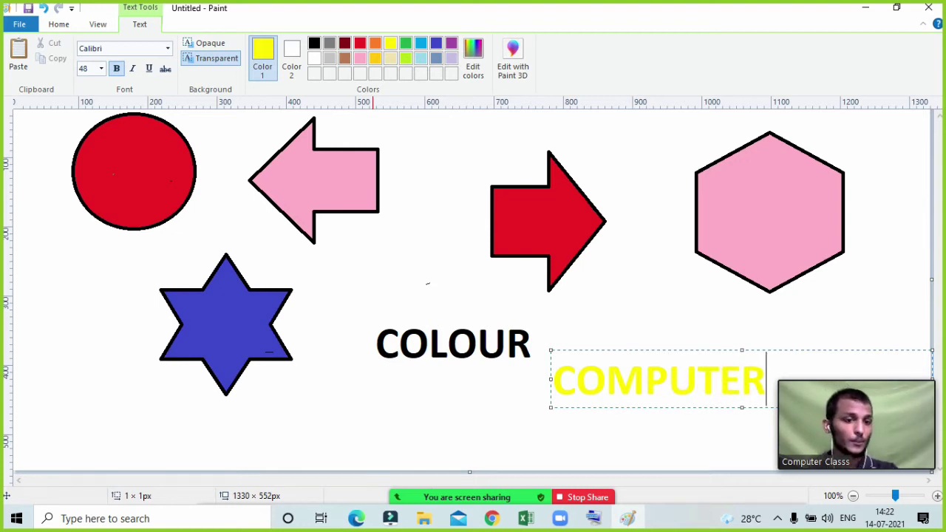
Move the meeting video thumbnail clear of the text box, then append CLASS in red after COMPUTER and finish the text
{"action": "mouse_move", "coordinate": [865, 422]}
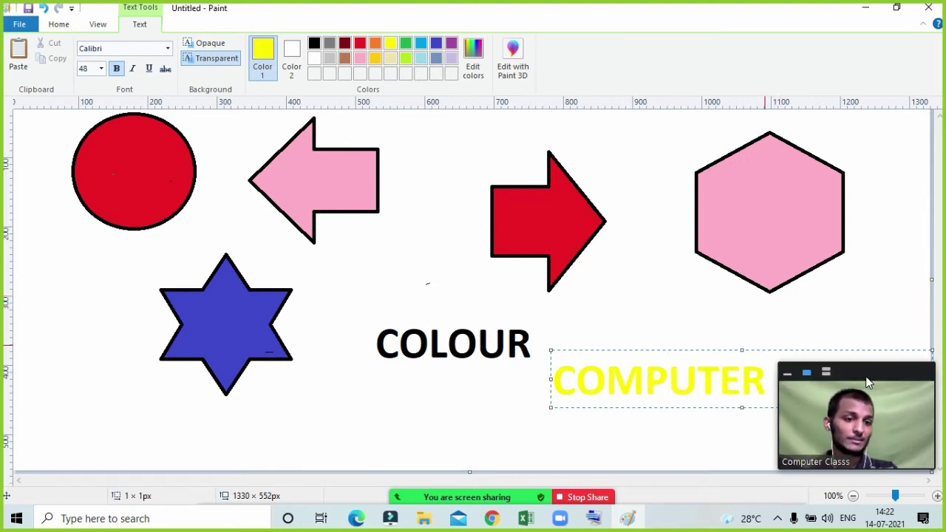
{"action": "left_click_drag", "start_coordinate": [869, 383], "coordinate": [154, 348]}
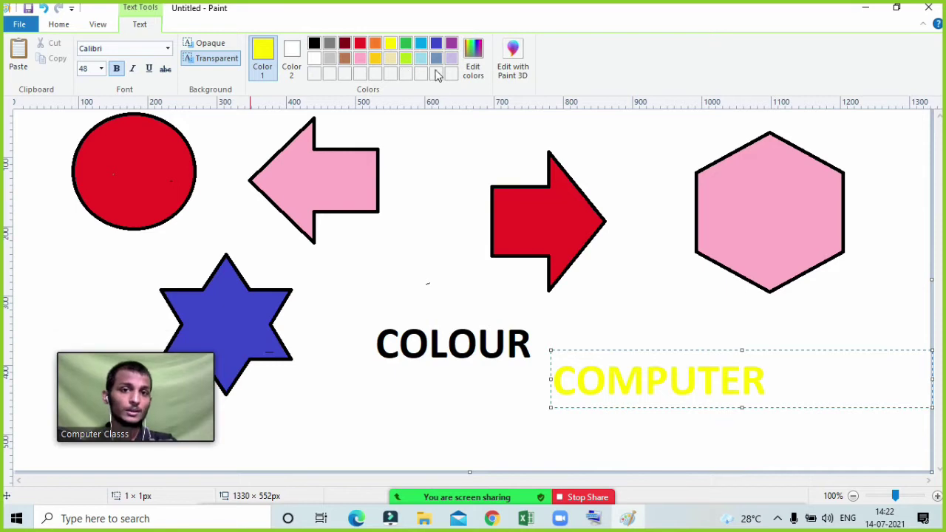
{"action": "left_click", "coordinate": [361, 45]}
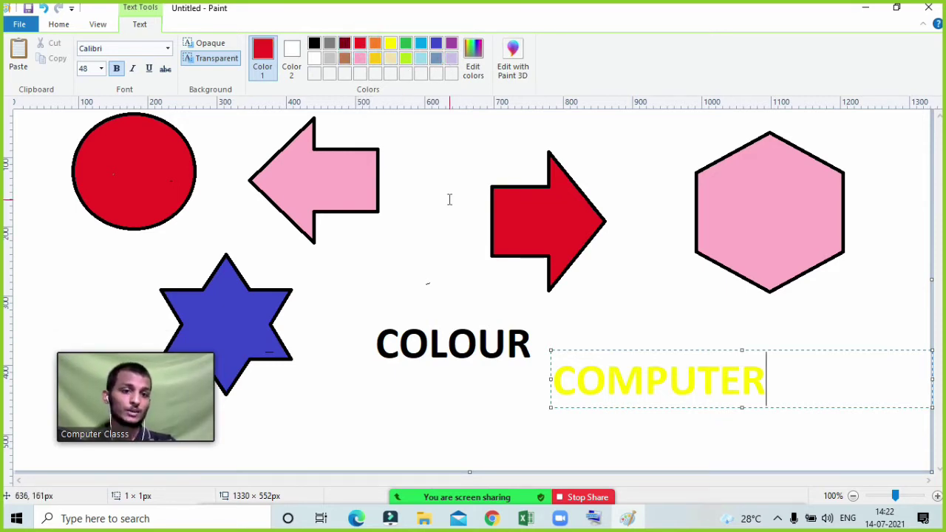
{"action": "type", "text": "X"}
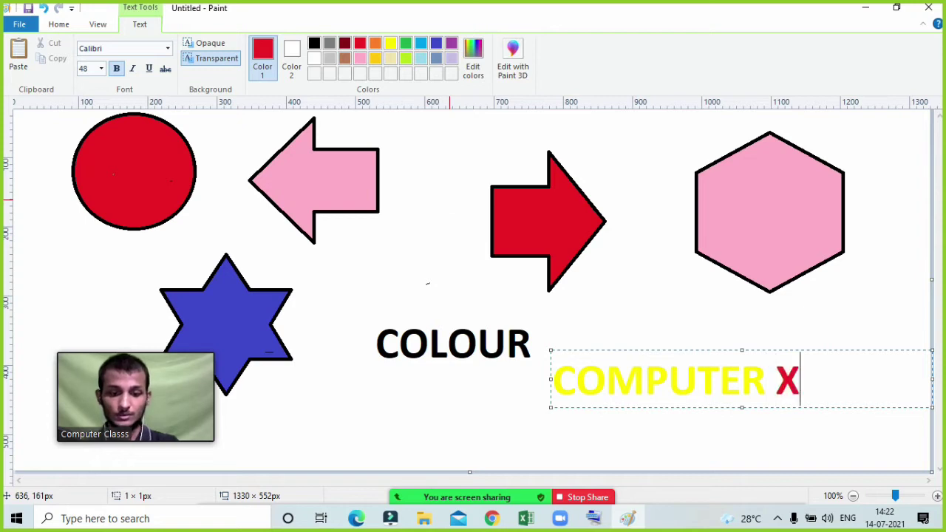
{"action": "key", "text": "BackSpace"}
{"action": "type", "text": "CLASS"}
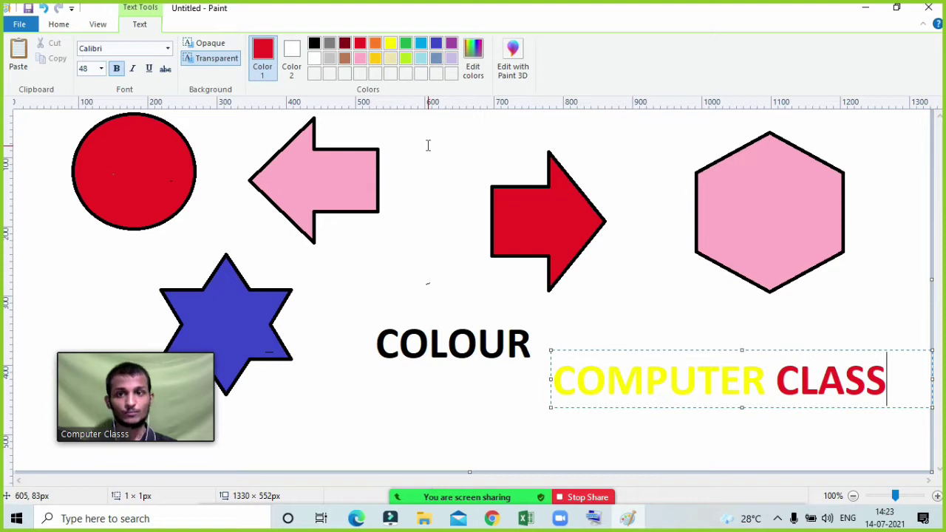
{"action": "left_click", "coordinate": [424, 261]}
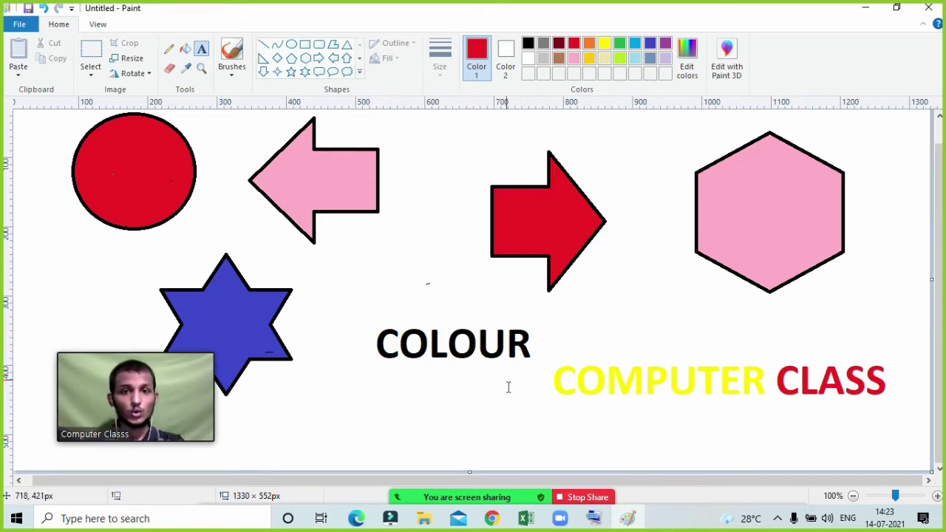
Check the participants list of the Zoom meeting and minimize it
{"action": "left_click", "coordinate": [433, 495]}
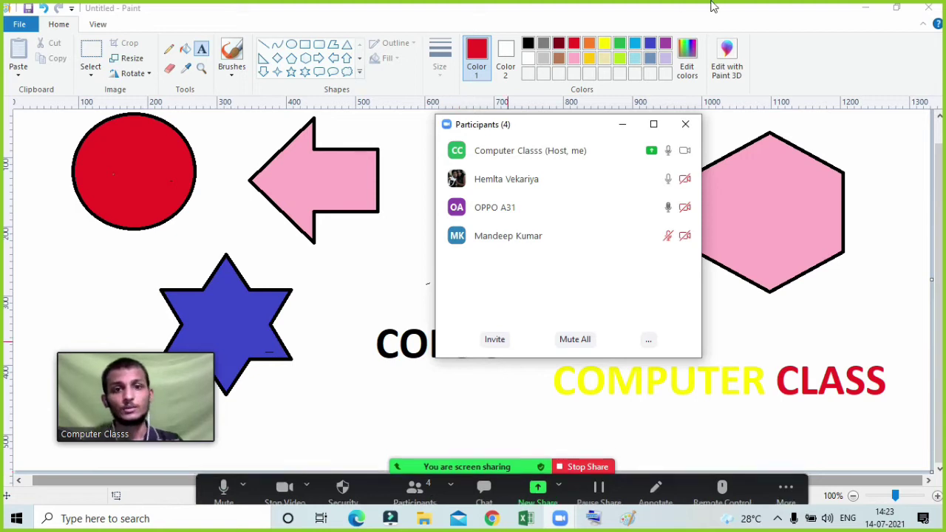
{"action": "left_click", "coordinate": [623, 127]}
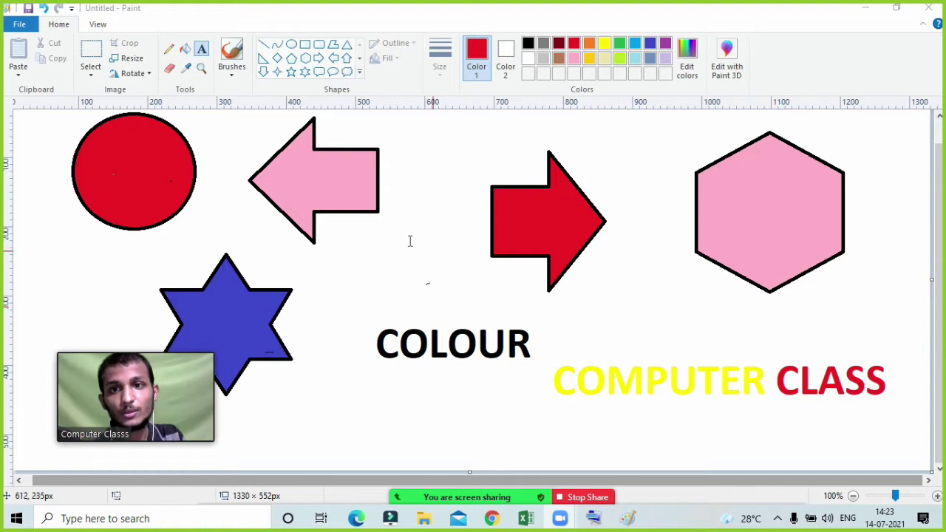
Place a text box inside the pink hexagon, set the font size to 12 and enter cdnc dmcbdnmc dn c in red
{"action": "left_click", "coordinate": [201, 49]}
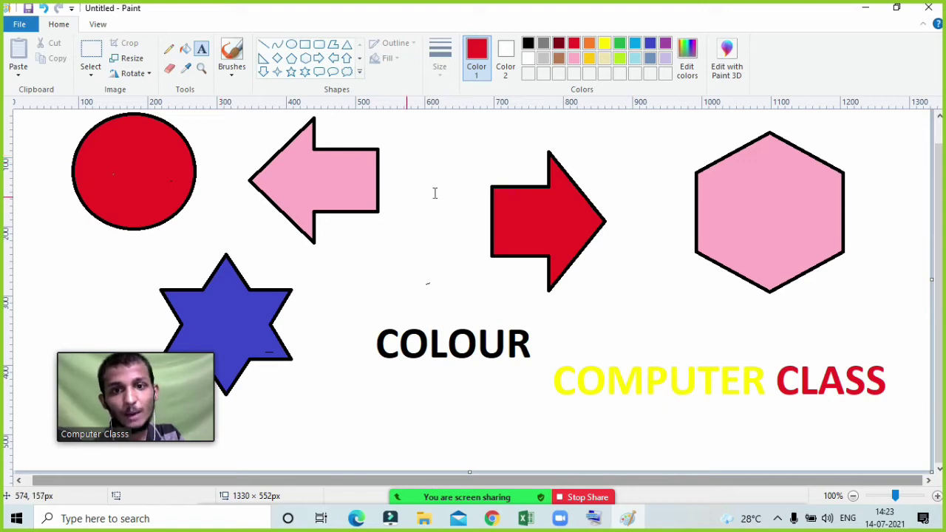
{"action": "left_click", "coordinate": [716, 198]}
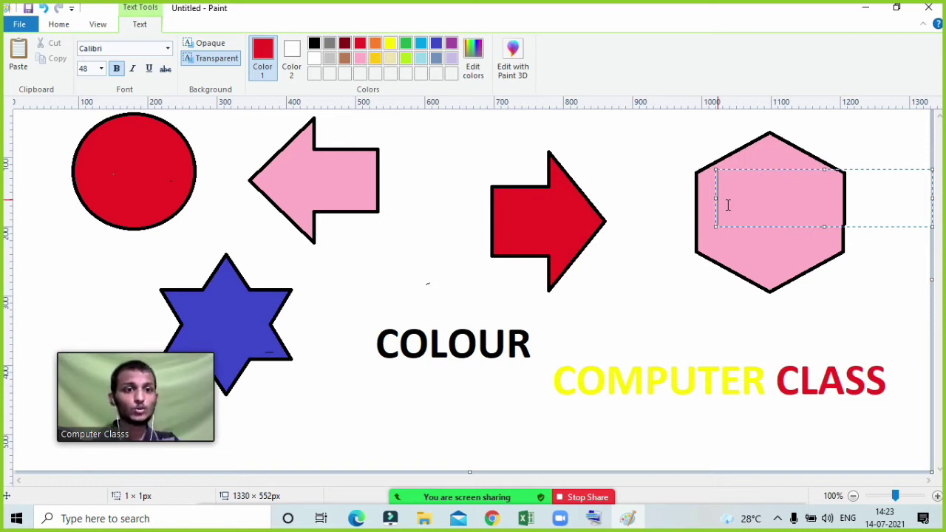
{"action": "left_click", "coordinate": [101, 69]}
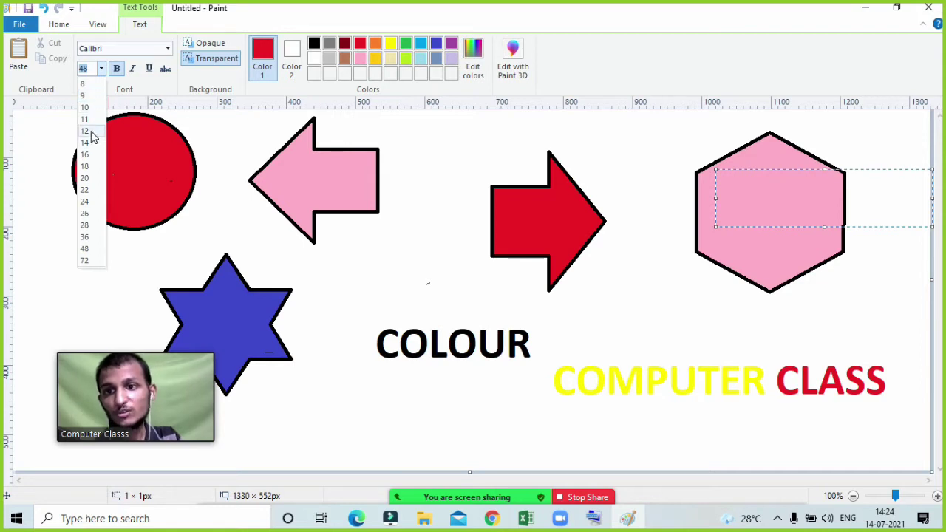
{"action": "left_click", "coordinate": [152, 105]}
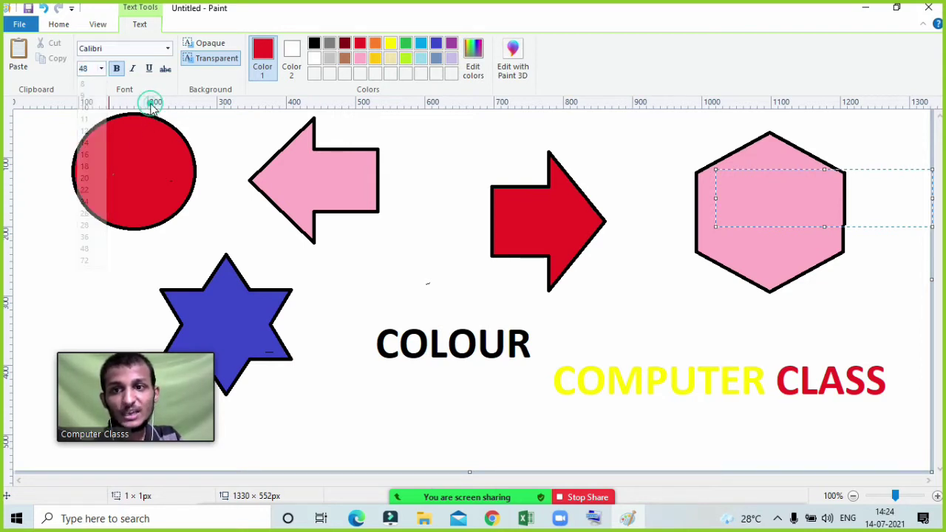
{"action": "left_click", "coordinate": [101, 68]}
{"action": "left_click", "coordinate": [86, 127]}
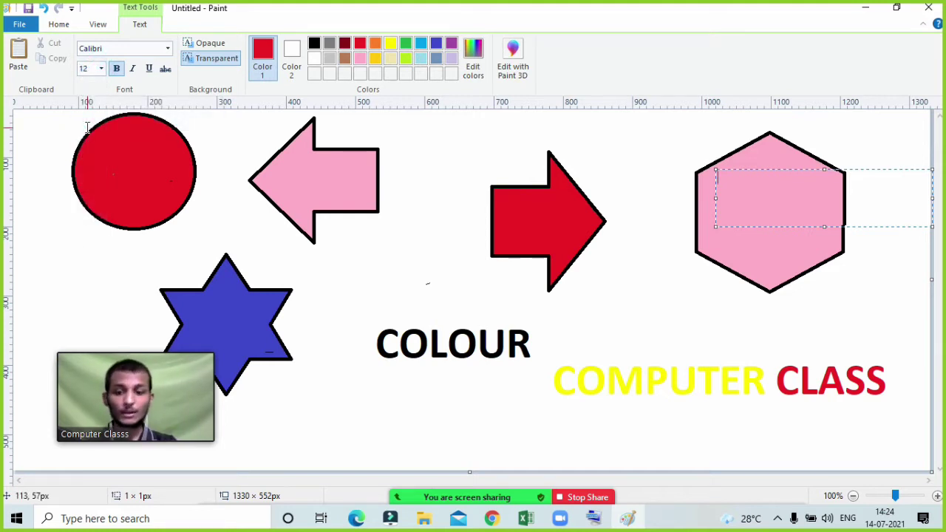
{"action": "type", "text": "cdnc dmcbdnmc dn c"}
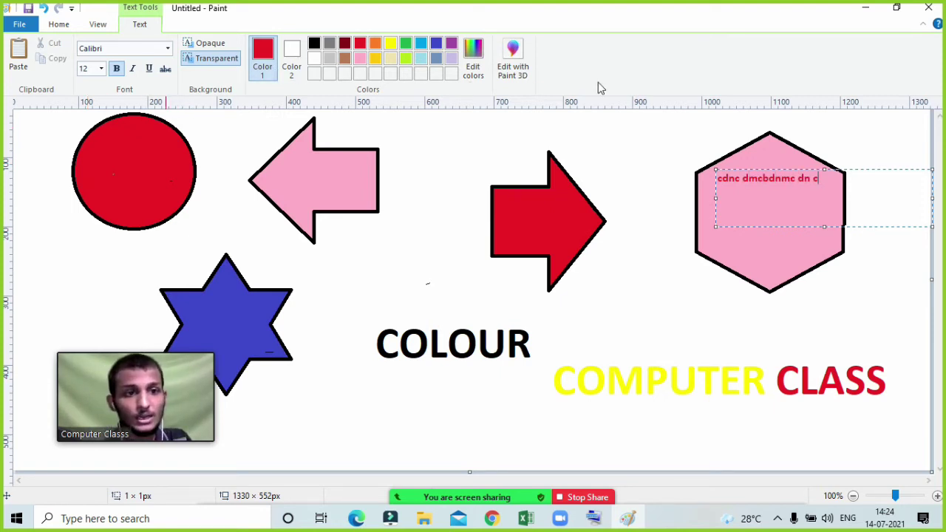
{"action": "left_click", "coordinate": [101, 68]}
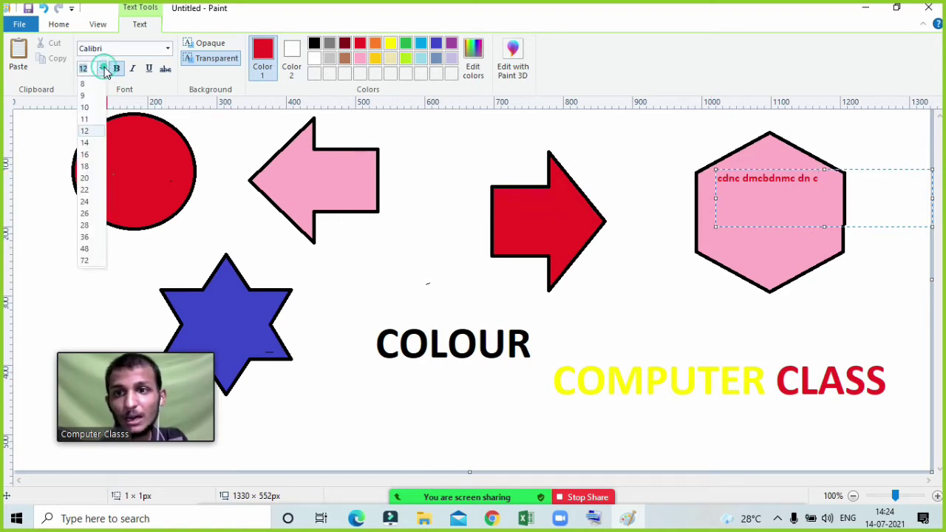
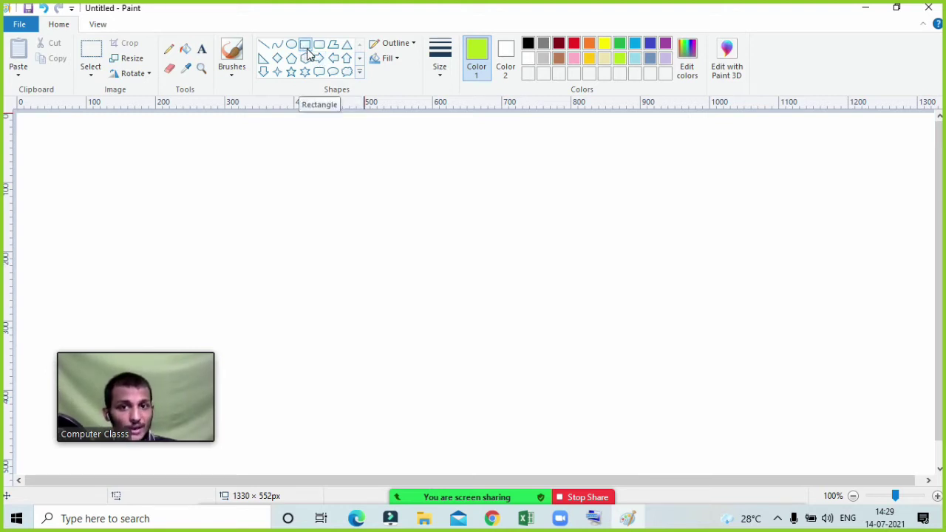
Draw a black-outlined rectangle about 203 × 157 px on the blank canvas and magnify it to 200% with the Magnifier
{"action": "left_click", "coordinate": [307, 49]}
{"action": "left_click_drag", "start_coordinate": [146, 173], "coordinate": [288, 282]}
{"action": "left_click", "coordinate": [528, 43]}
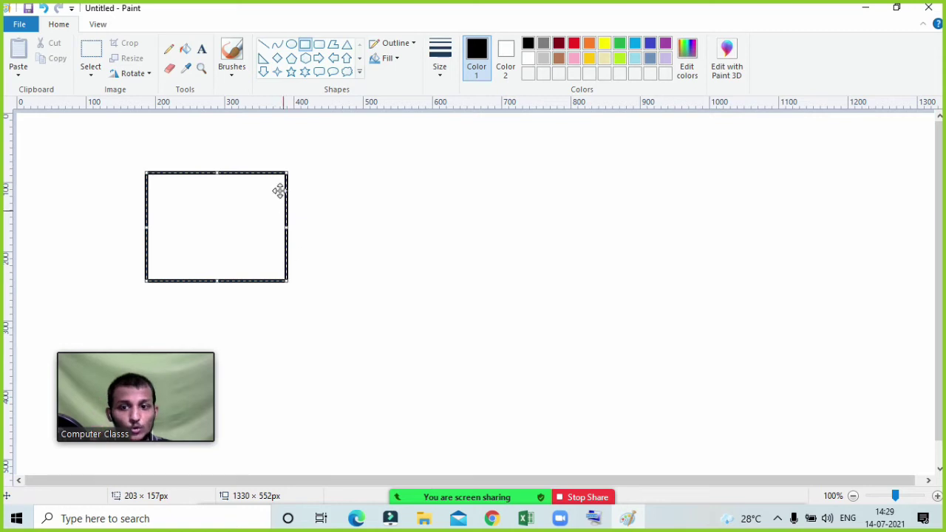
{"action": "left_click", "coordinate": [201, 69]}
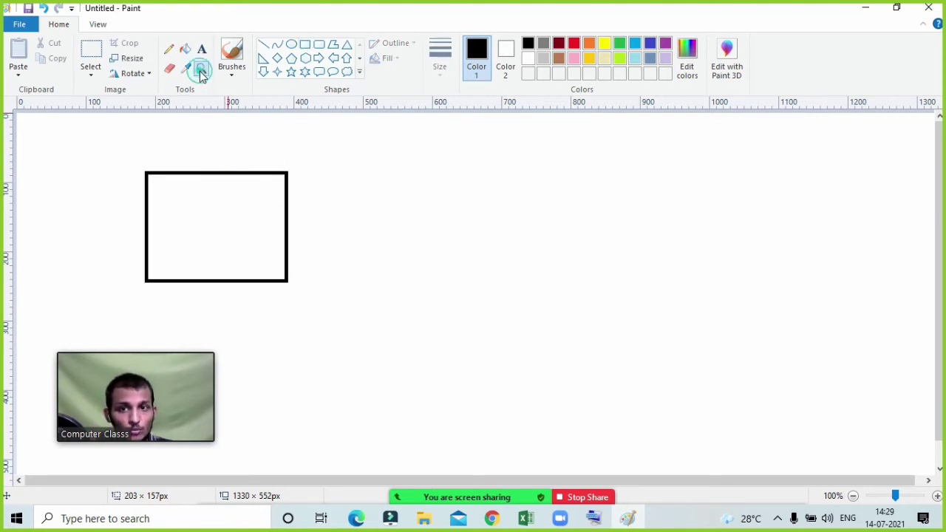
{"action": "left_click", "coordinate": [221, 239]}
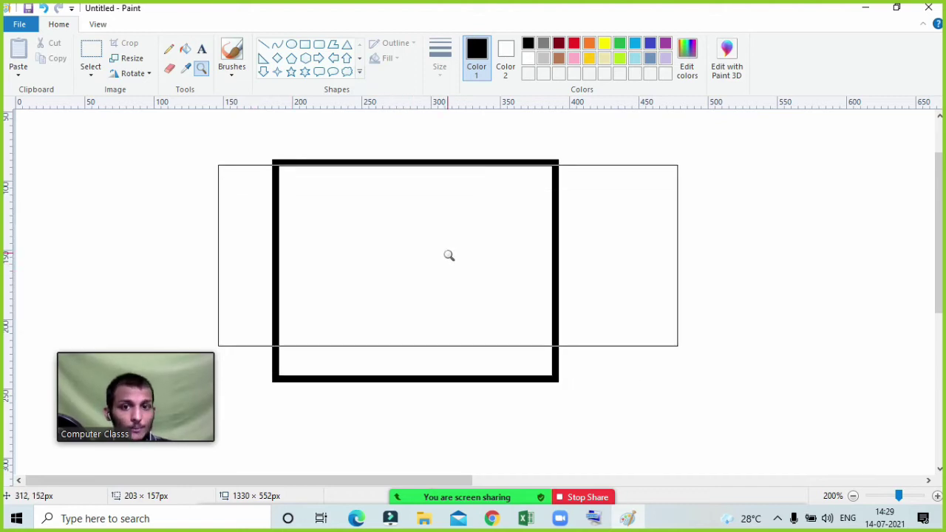
Draw a black-outlined rectangle about 187 × 141 px inside the existing rectangle to form the monitor's screen
{"action": "left_click", "coordinate": [306, 44]}
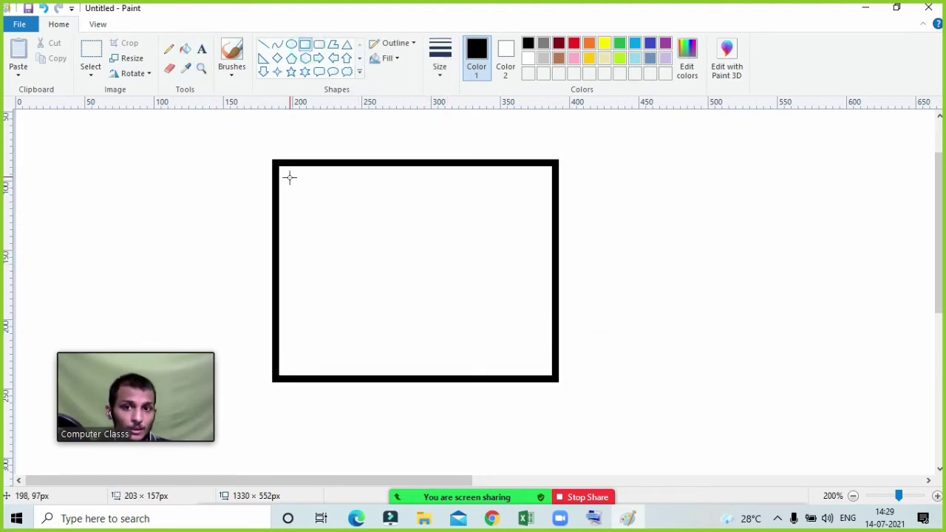
{"action": "left_click_drag", "start_coordinate": [285, 174], "coordinate": [544, 366]}
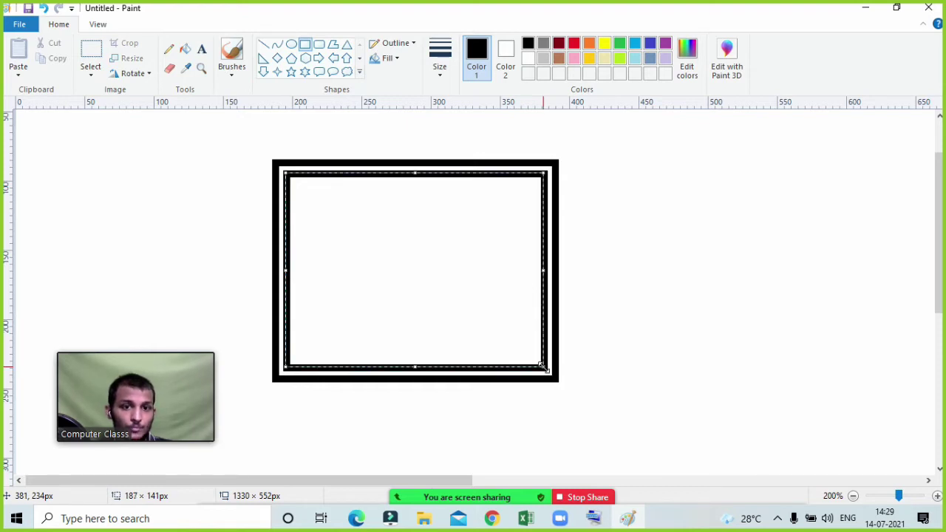
{"action": "left_click", "coordinate": [689, 289]}
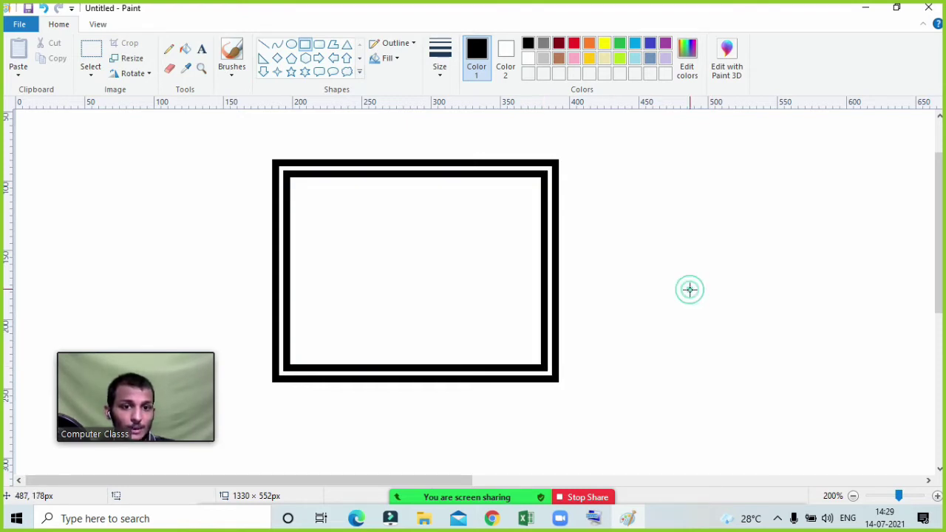
Add the monitor's stand: a rectangle about 28 × 31 px centred under the frame and an ellipse about 73 × 26 px at its base
{"action": "scroll", "coordinate": [422, 237], "scroll_direction": "down", "scroll_amount": 3}
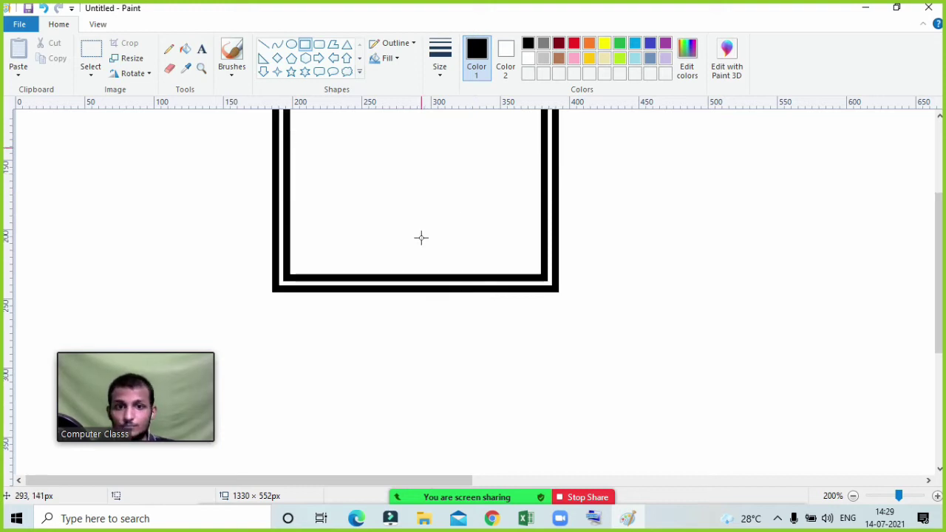
{"action": "left_click", "coordinate": [306, 44]}
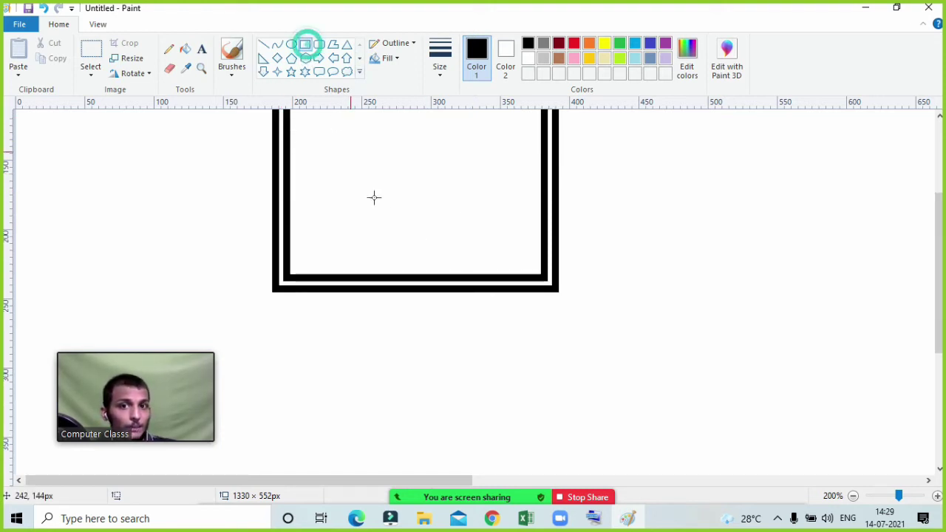
{"action": "mouse_move", "coordinate": [391, 290]}
{"action": "left_mouse_down"}
{"action": "mouse_move", "coordinate": [439, 312]}
{"action": "mouse_move", "coordinate": [443, 332]}
{"action": "mouse_move", "coordinate": [421, 311]}
{"action": "left_mouse_up"}
{"action": "left_click", "coordinate": [292, 44]}
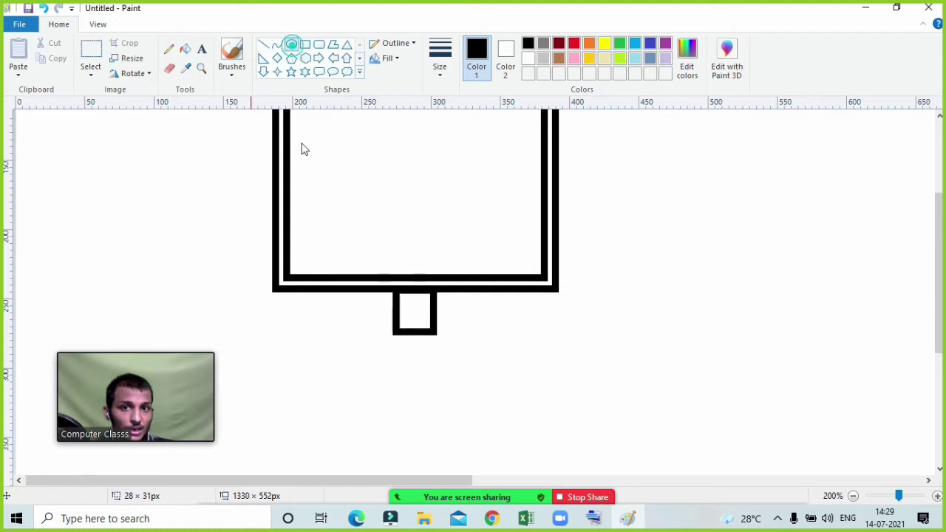
{"action": "left_click_drag", "start_coordinate": [370, 331], "coordinate": [467, 366]}
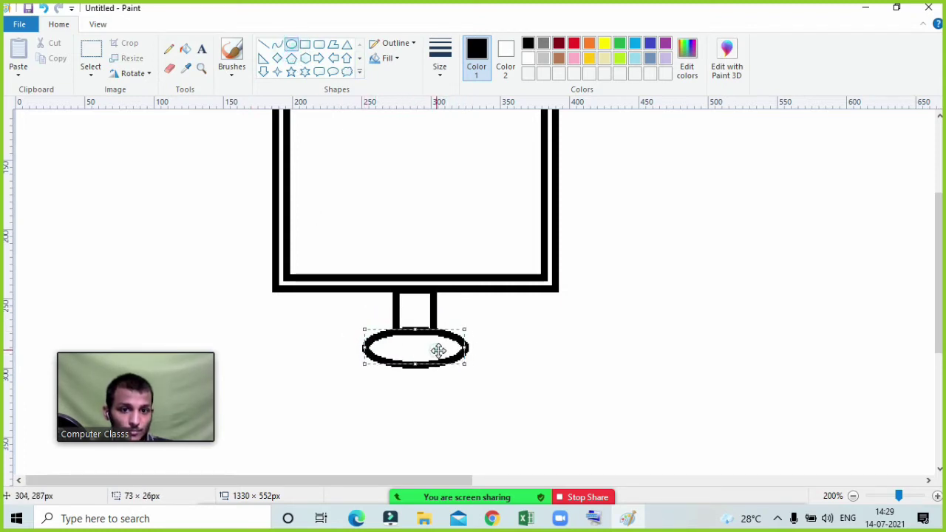
{"action": "scroll", "coordinate": [518, 351], "scroll_direction": "up", "scroll_amount": 3}
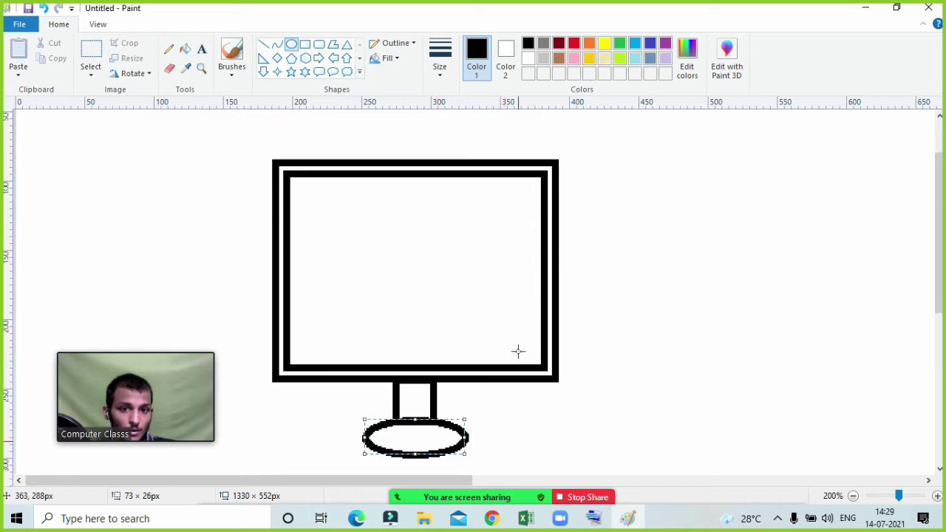
Zoom out to 100% and draw a tall rectangle about 115 × 231 px beside the monitor as the computer tower
{"action": "left_click", "coordinate": [202, 70]}
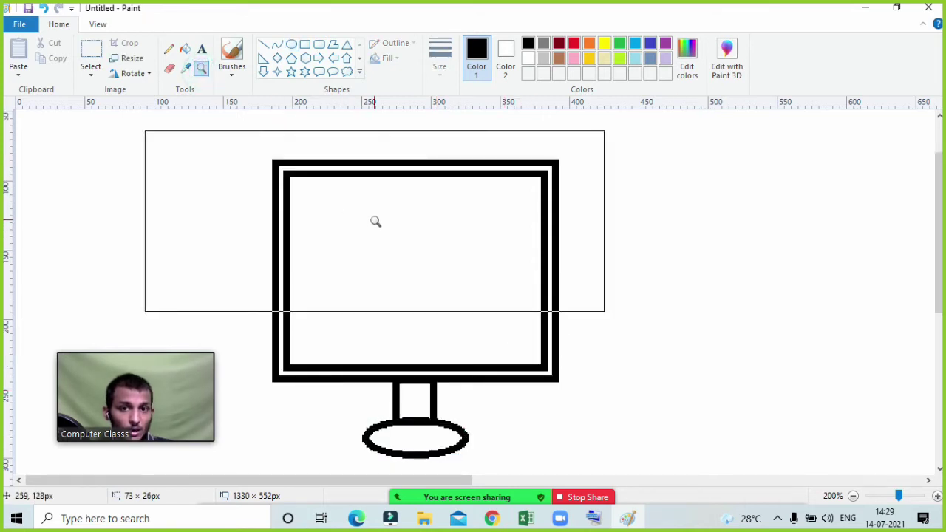
{"action": "right_click", "coordinate": [375, 220]}
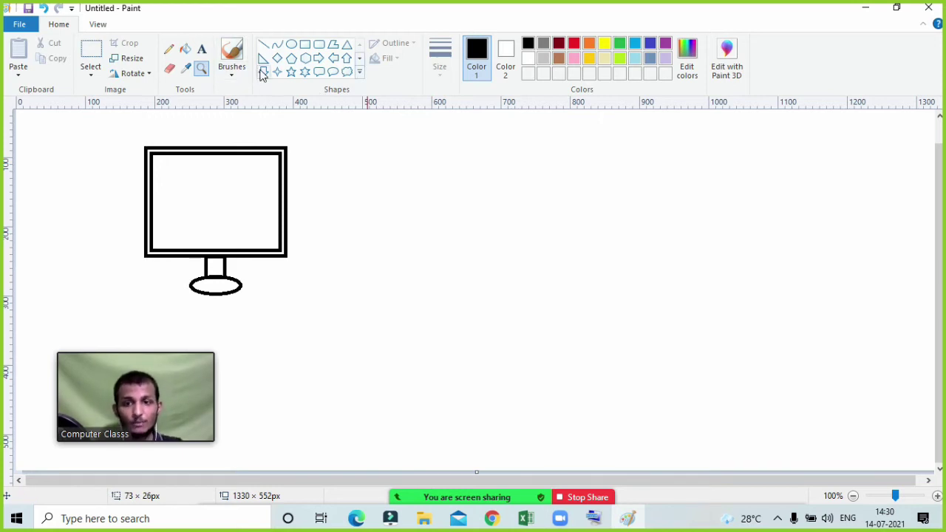
{"action": "left_click", "coordinate": [306, 44]}
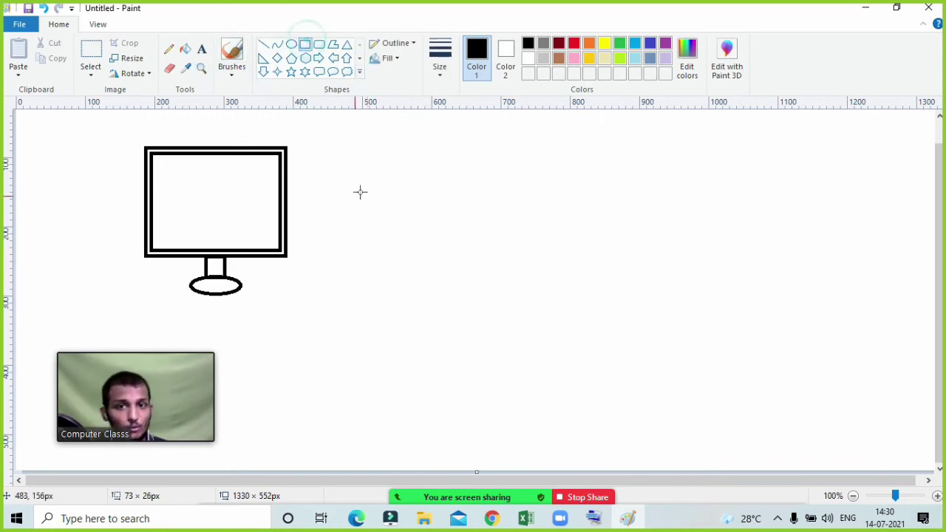
{"action": "mouse_move", "coordinate": [373, 145]}
{"action": "left_mouse_down"}
{"action": "mouse_move", "coordinate": [433, 228]}
{"action": "mouse_move", "coordinate": [453, 305]}
{"action": "left_mouse_up"}
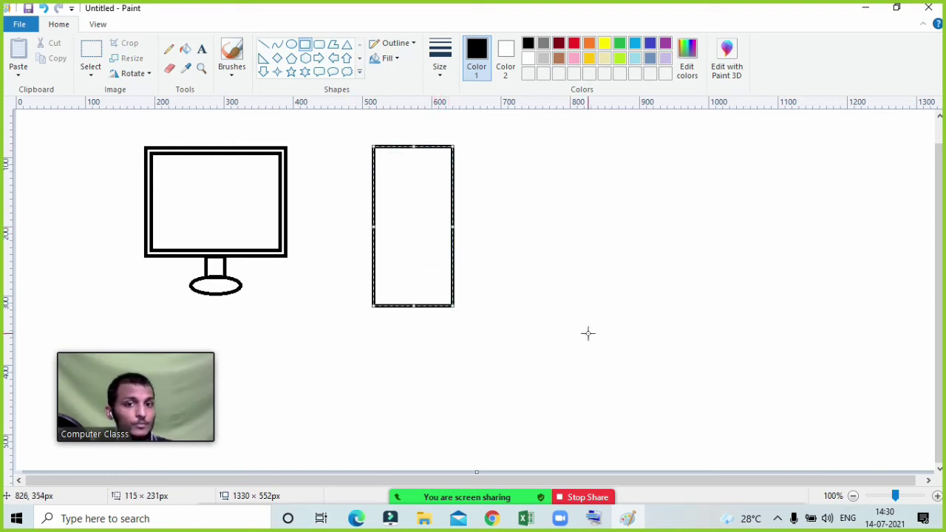
Magnify the tower to 200% and draw a full-width band about 112 × 26 px across its upper part
{"action": "left_click", "coordinate": [206, 71]}
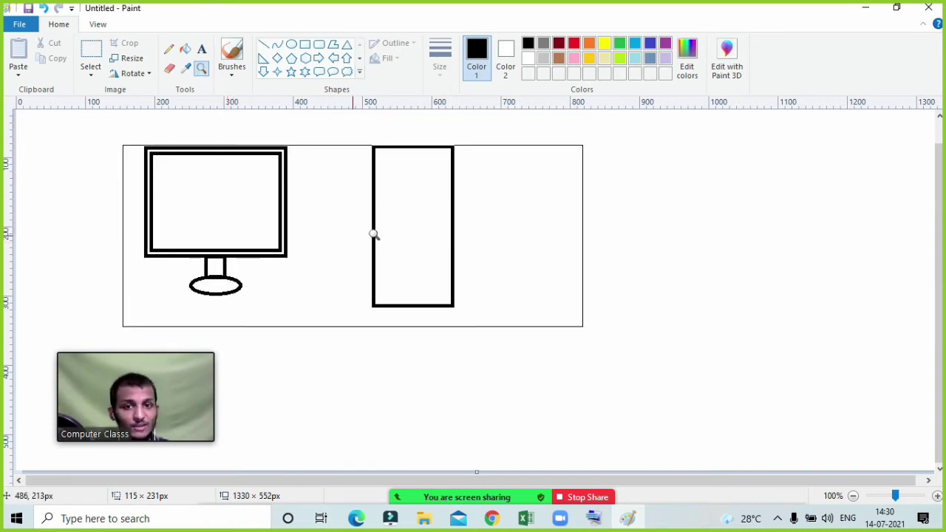
{"action": "left_click", "coordinate": [375, 230]}
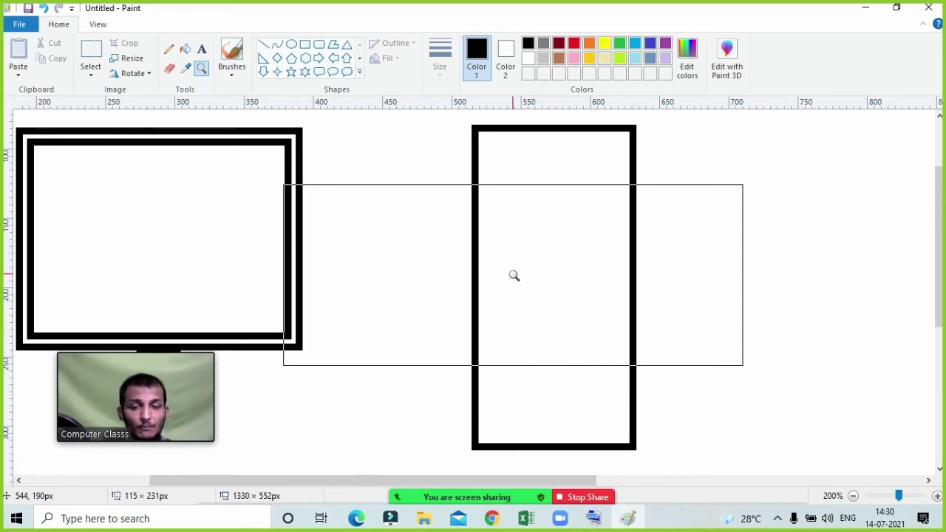
{"action": "left_click", "coordinate": [305, 44]}
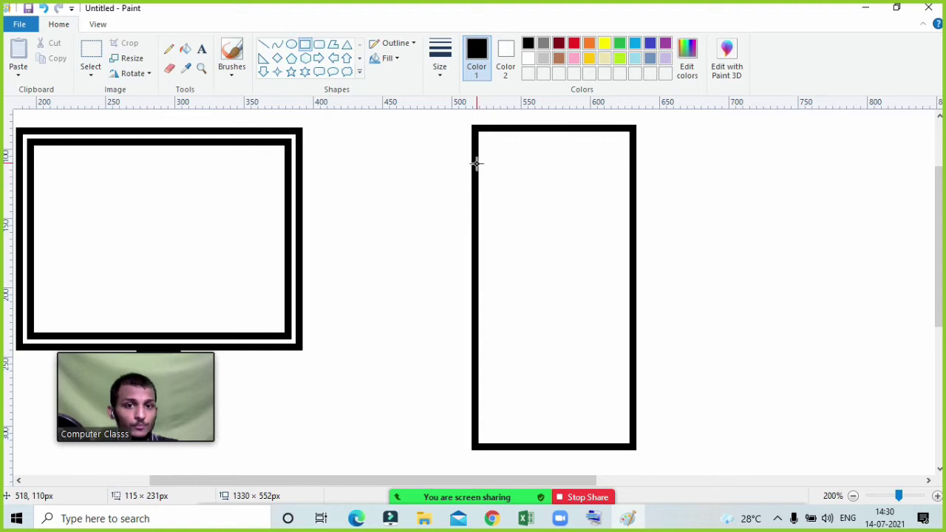
{"action": "left_click_drag", "start_coordinate": [476, 164], "coordinate": [630, 196]}
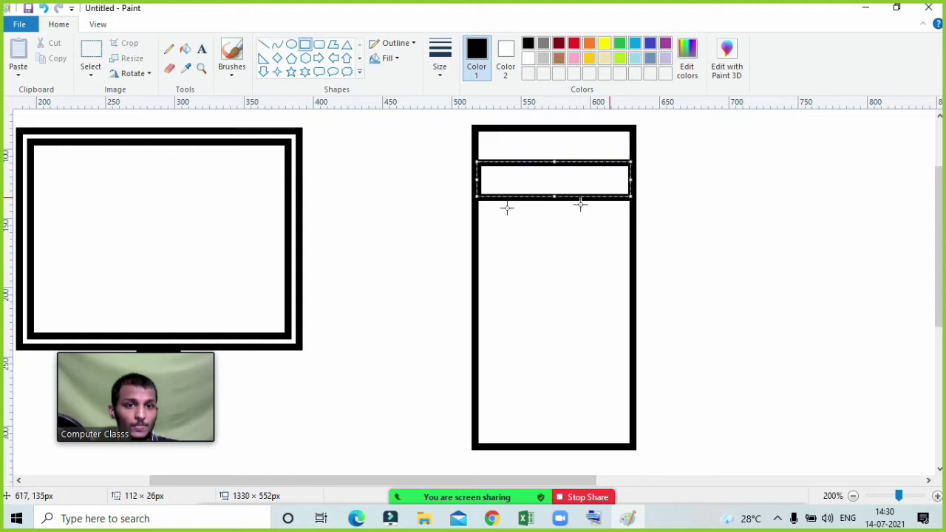
{"action": "left_click", "coordinate": [348, 154]}
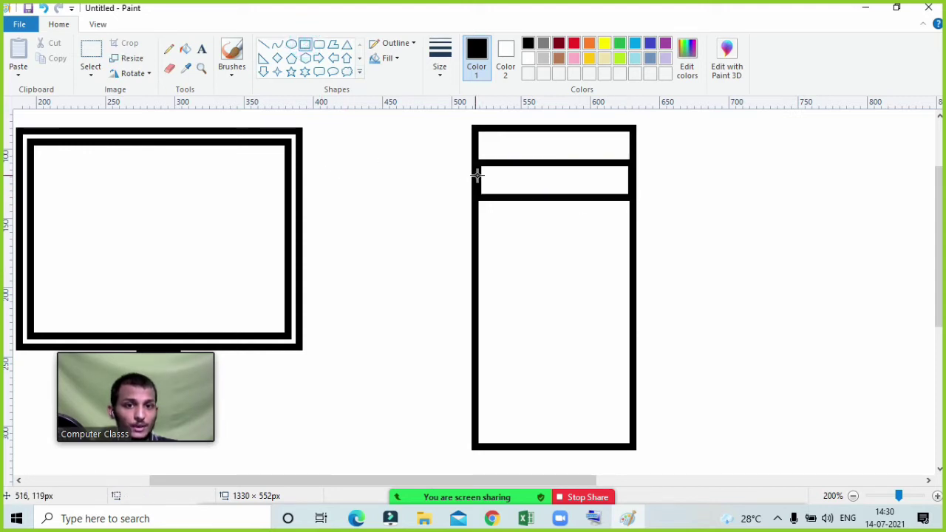
Draw a slot about 59 × 8 px inside the tower's upper band, followed by two small squares about 7 × 7 px beside it
{"action": "left_click_drag", "start_coordinate": [484, 176], "coordinate": [566, 183]}
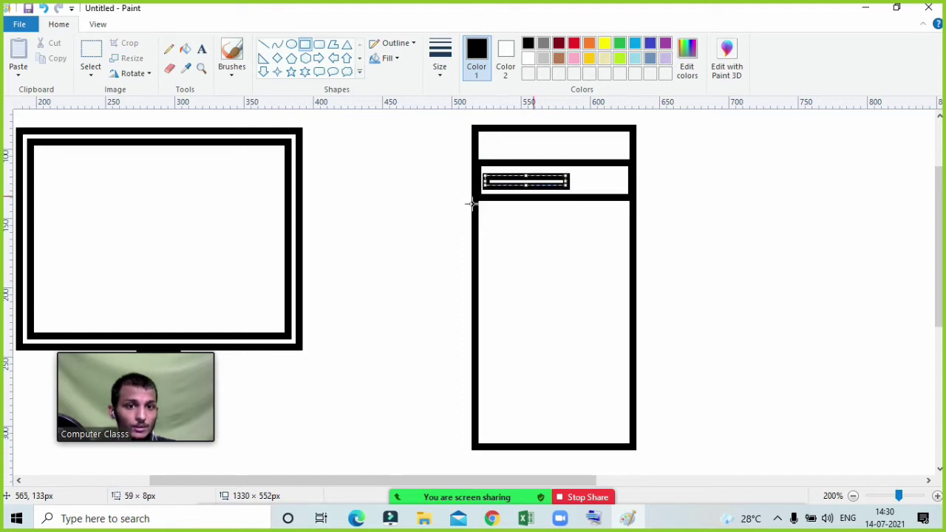
{"action": "left_click", "coordinate": [357, 186]}
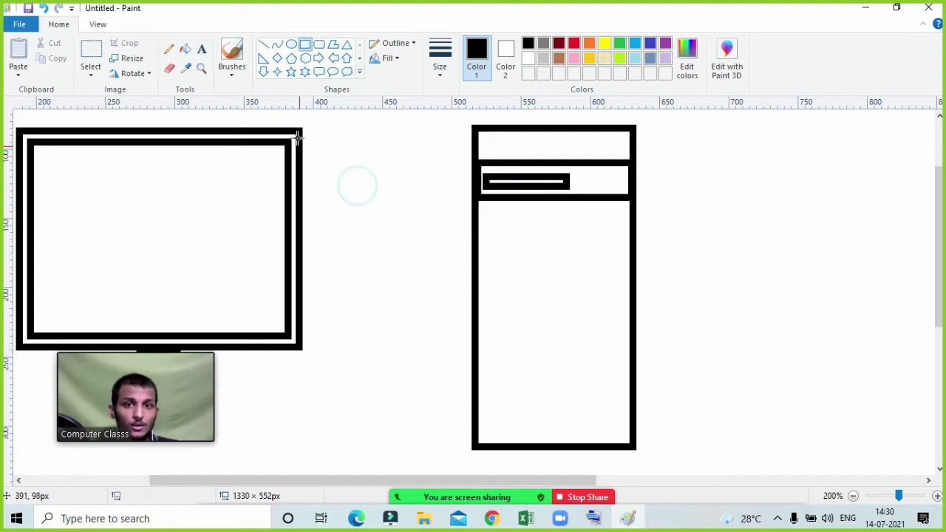
{"action": "left_click", "coordinate": [305, 44]}
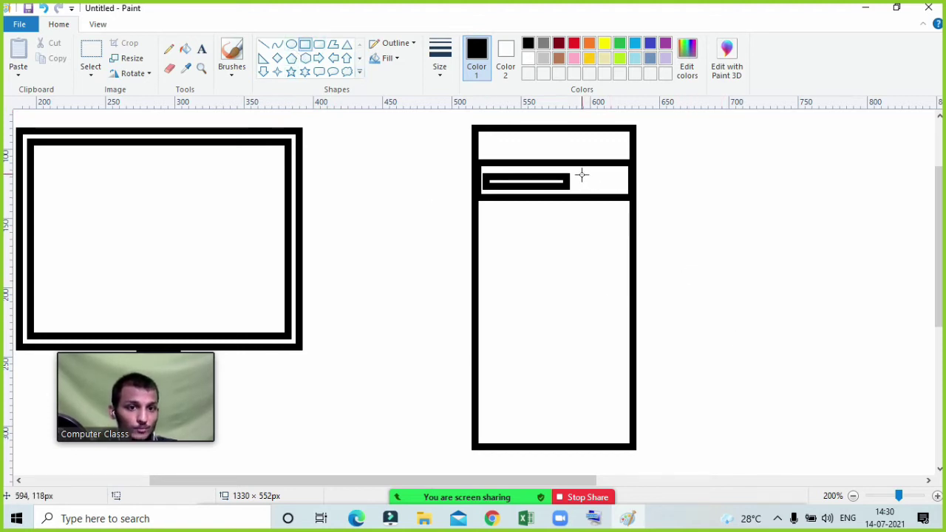
{"action": "mouse_move", "coordinate": [581, 176]}
{"action": "left_mouse_down"}
{"action": "mouse_move", "coordinate": [591, 188]}
{"action": "mouse_move", "coordinate": [640, 193]}
{"action": "left_mouse_up"}
{"action": "left_click", "coordinate": [605, 181]}
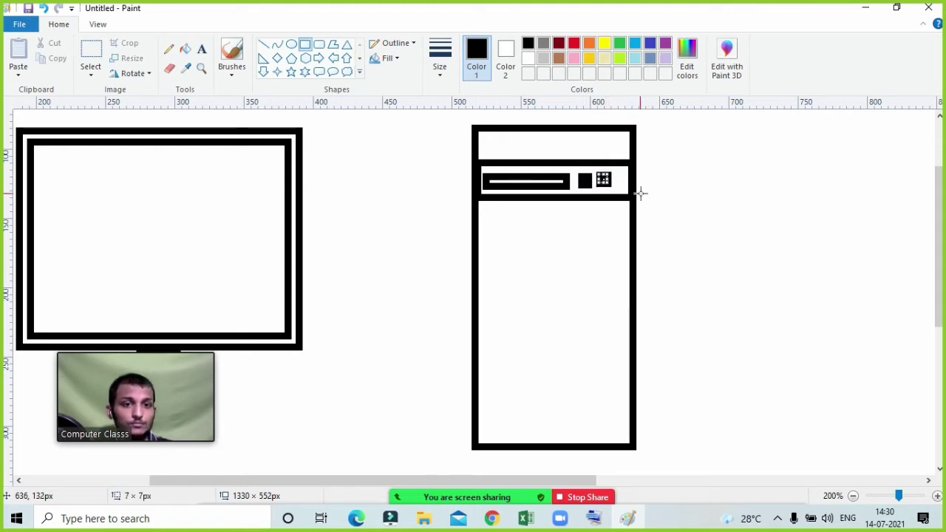
{"action": "left_click", "coordinate": [654, 193]}
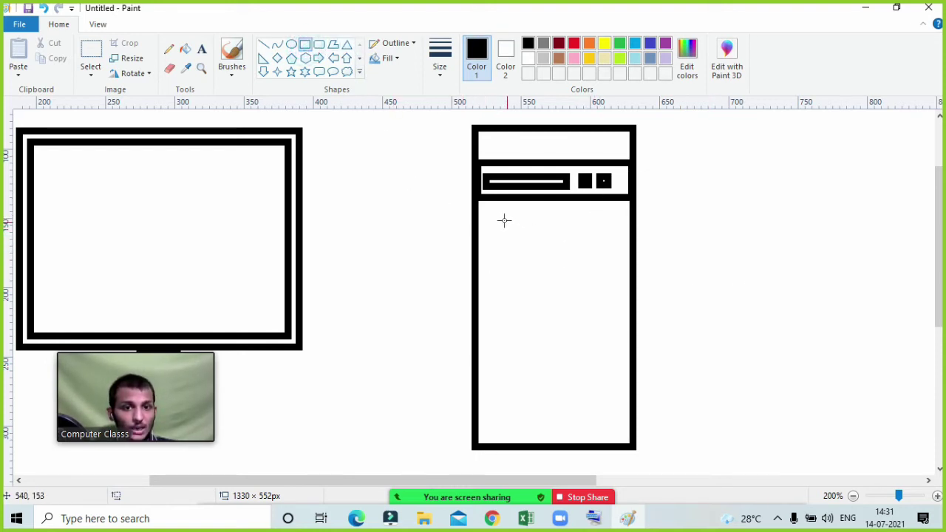
Draw two rectangles about 22 × 11 px below the tower's band and two circles lower down, the smaller one about 10 × 10 px
{"action": "mouse_move", "coordinate": [486, 216]}
{"action": "left_mouse_down"}
{"action": "mouse_move", "coordinate": [530, 233]}
{"action": "mouse_move", "coordinate": [555, 235]}
{"action": "mouse_move", "coordinate": [551, 227]}
{"action": "left_mouse_up"}
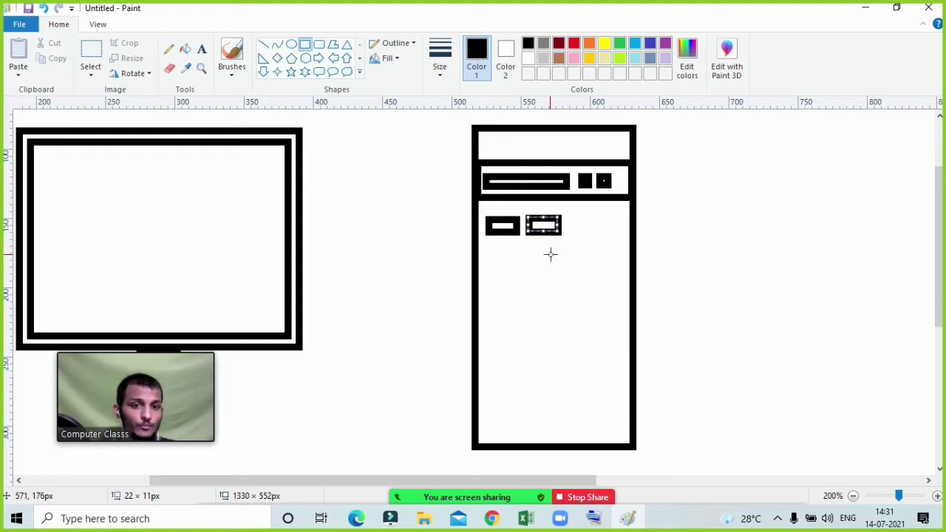
{"action": "left_click", "coordinate": [550, 257]}
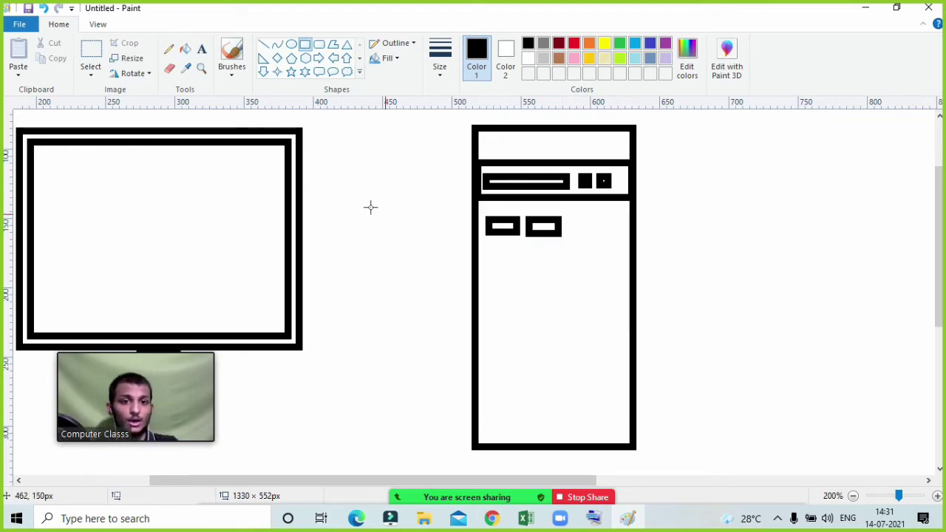
{"action": "left_click", "coordinate": [291, 44]}
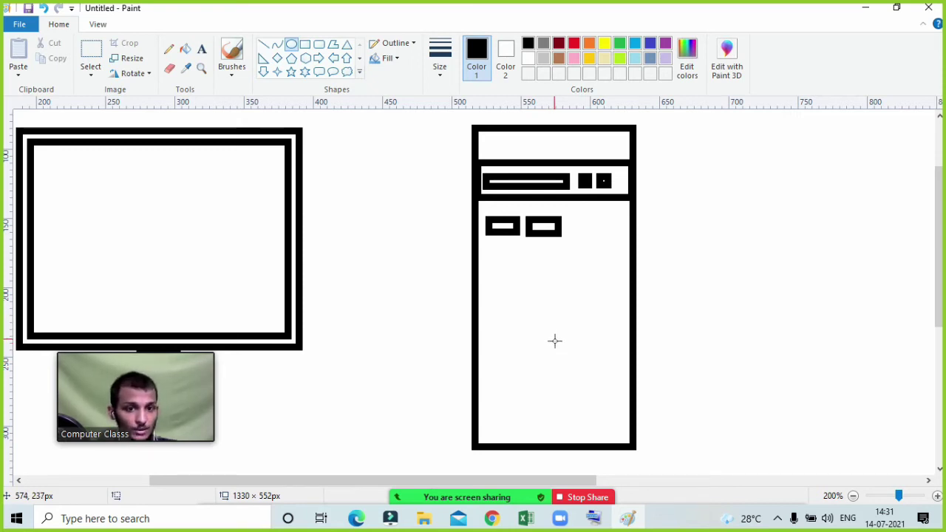
{"action": "left_click_drag", "start_coordinate": [583, 310], "coordinate": [603, 362]}
{"action": "left_click", "coordinate": [591, 361]}
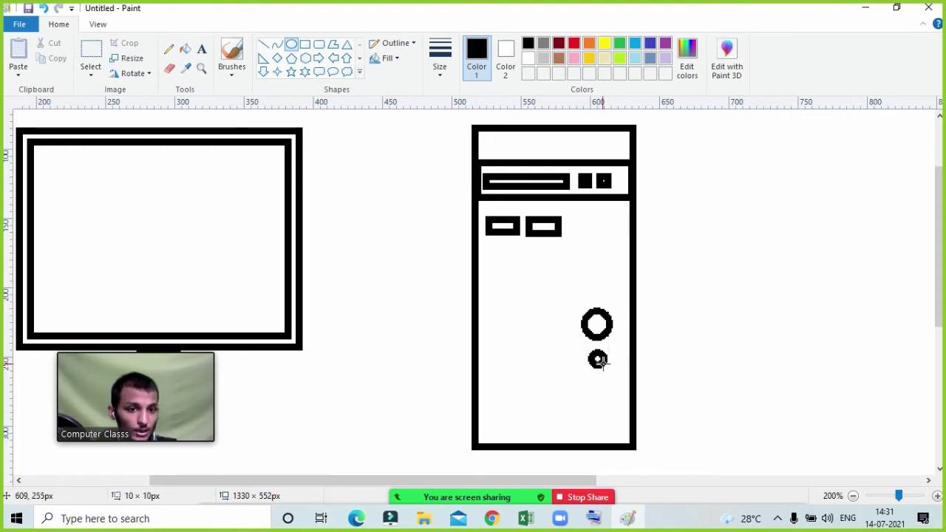
{"action": "left_click", "coordinate": [657, 348]}
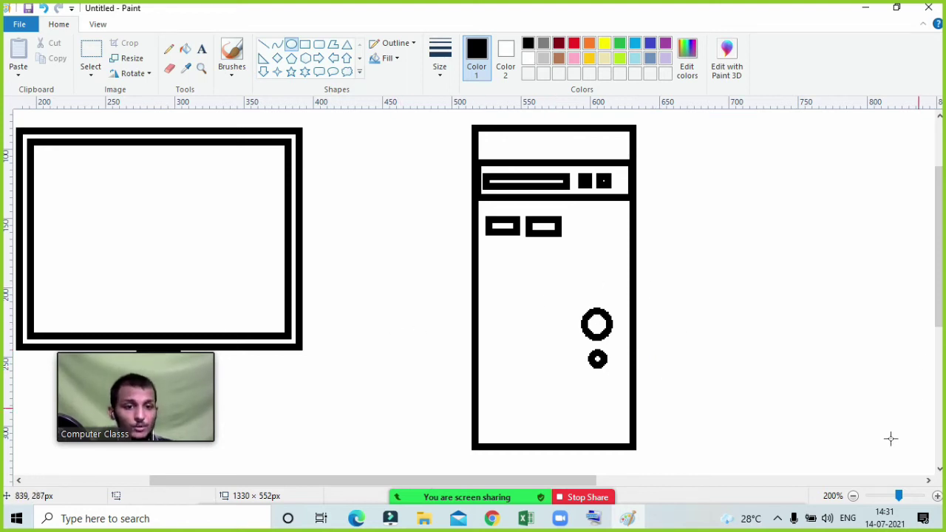
Zoom back out to 100% and move the meeting video thumbnail from below the monitor to the blank area beyond the tower
{"action": "left_click", "coordinate": [200, 70]}
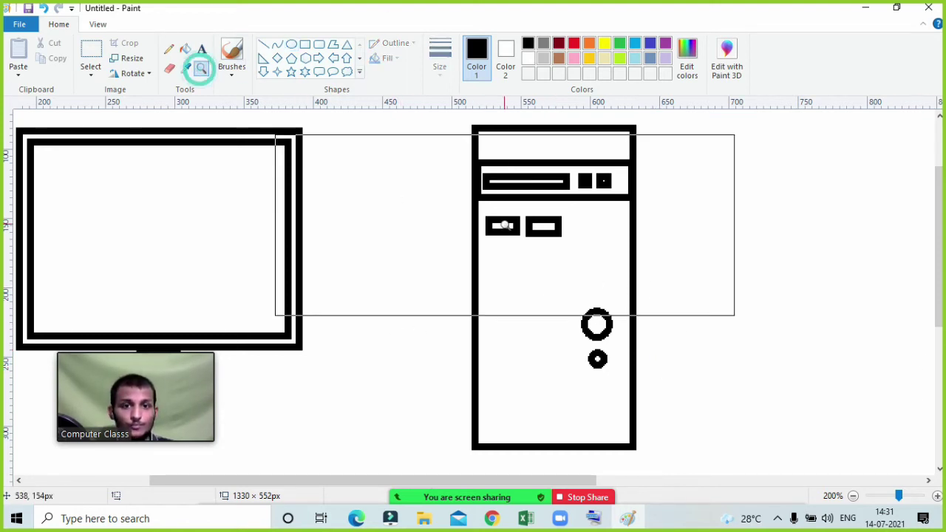
{"action": "right_click", "coordinate": [505, 226]}
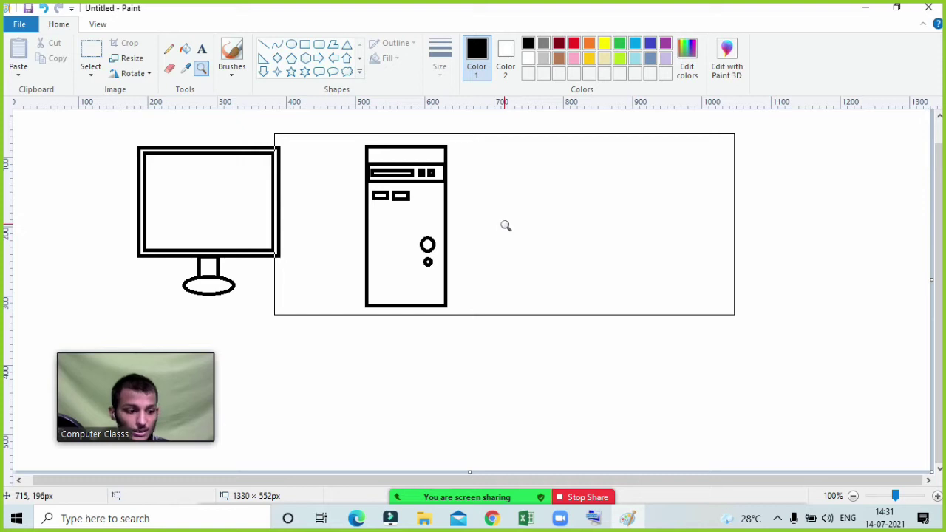
{"action": "mouse_move", "coordinate": [81, 375]}
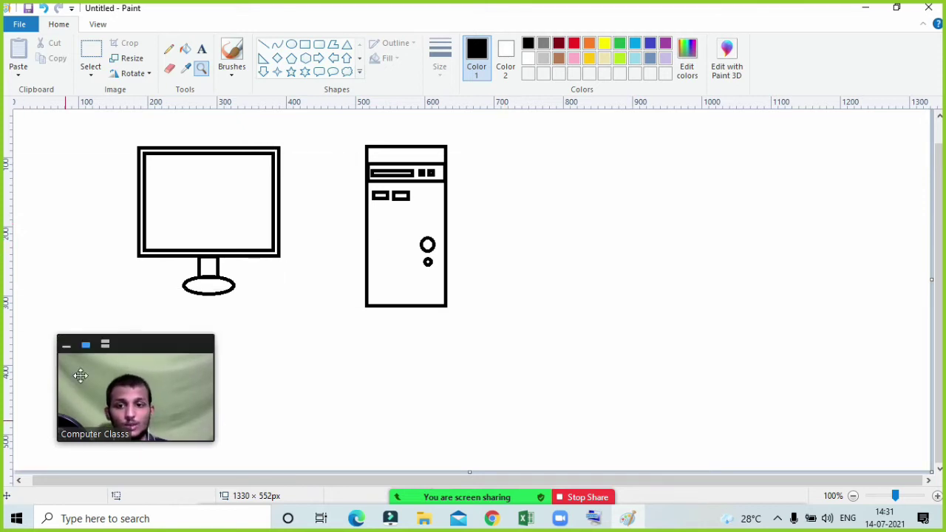
{"action": "left_click_drag", "start_coordinate": [127, 359], "coordinate": [823, 315]}
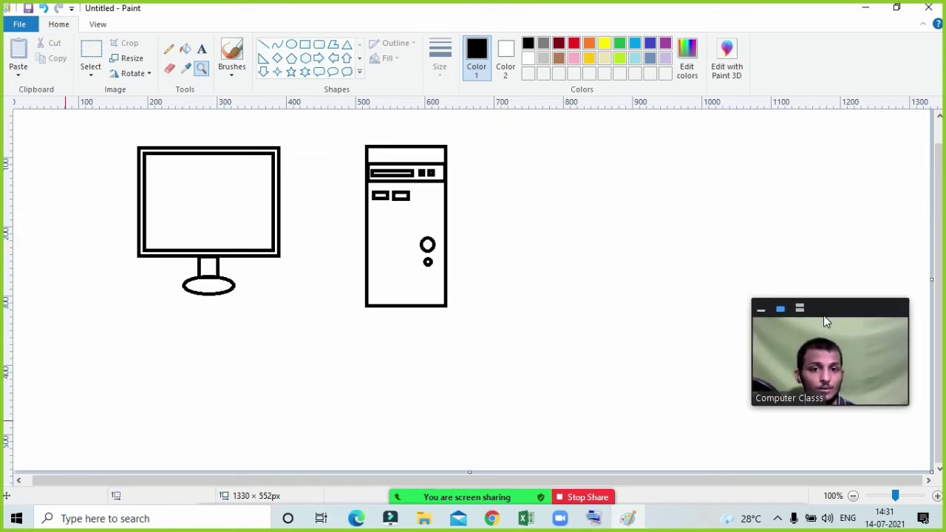
Draw a rectangle about 265 × 100 px below the monitor as the keyboard's outline and magnify it to 200%
{"action": "left_click", "coordinate": [305, 44]}
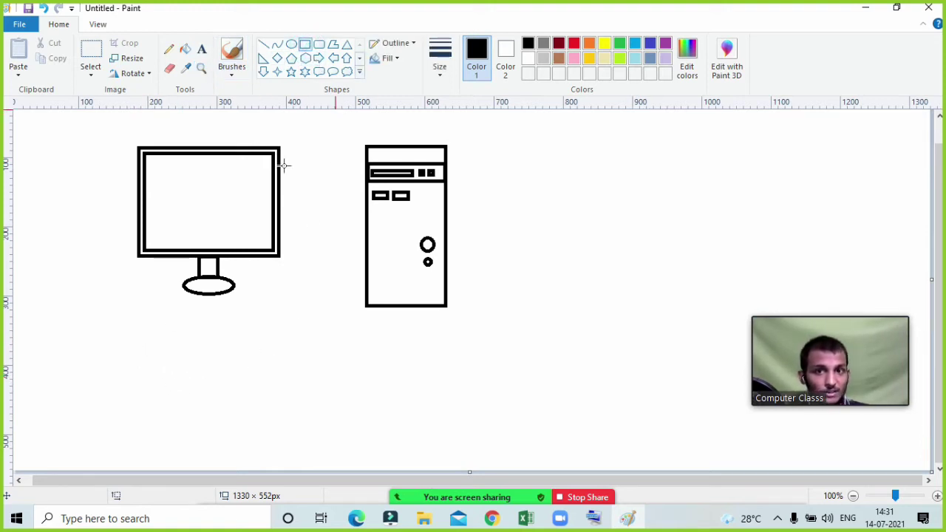
{"action": "left_click_drag", "start_coordinate": [117, 345], "coordinate": [302, 414]}
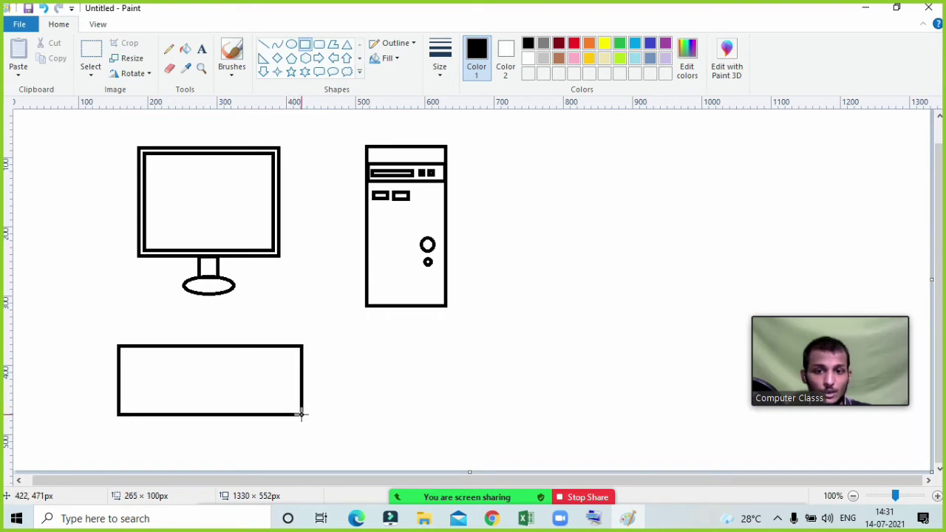
{"action": "left_click", "coordinate": [261, 46]}
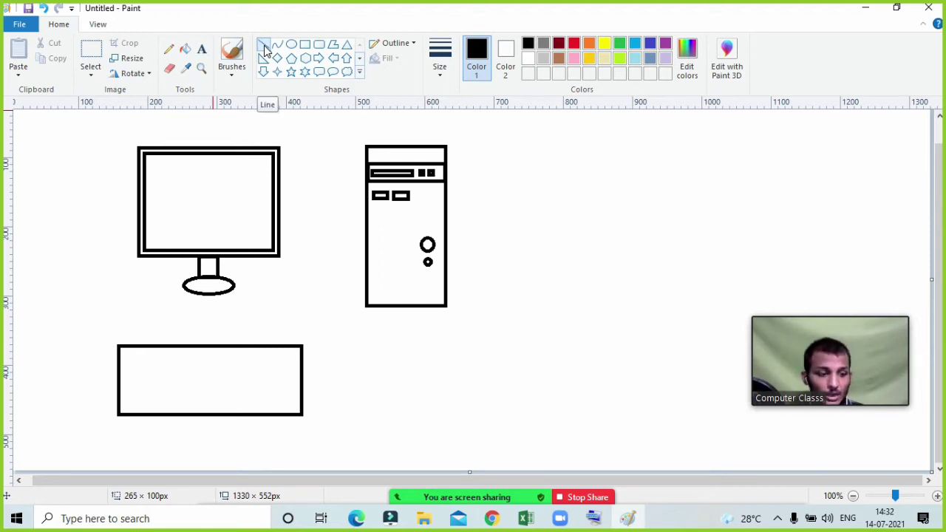
{"action": "left_click", "coordinate": [201, 67]}
{"action": "left_click", "coordinate": [199, 386]}
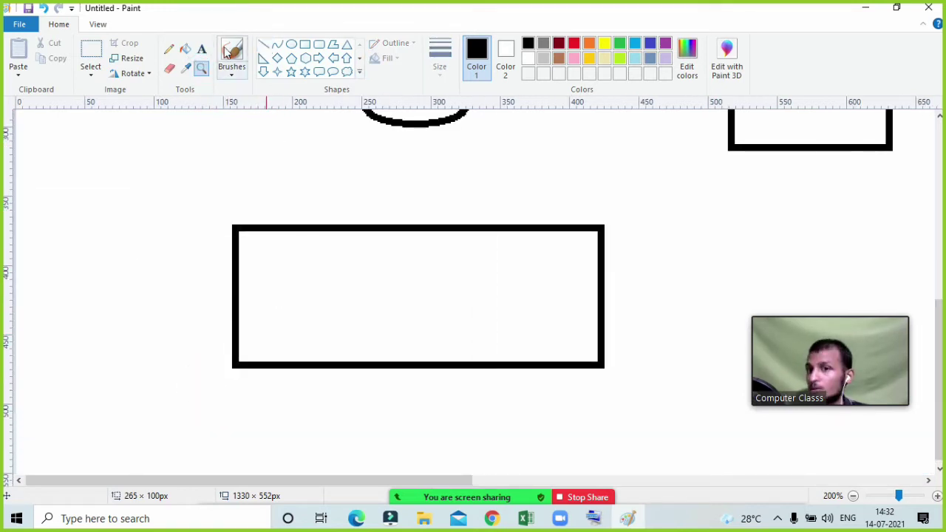
Draw a trial line above the keyboard outline with the Line tool and undo it
{"action": "left_click", "coordinate": [263, 45]}
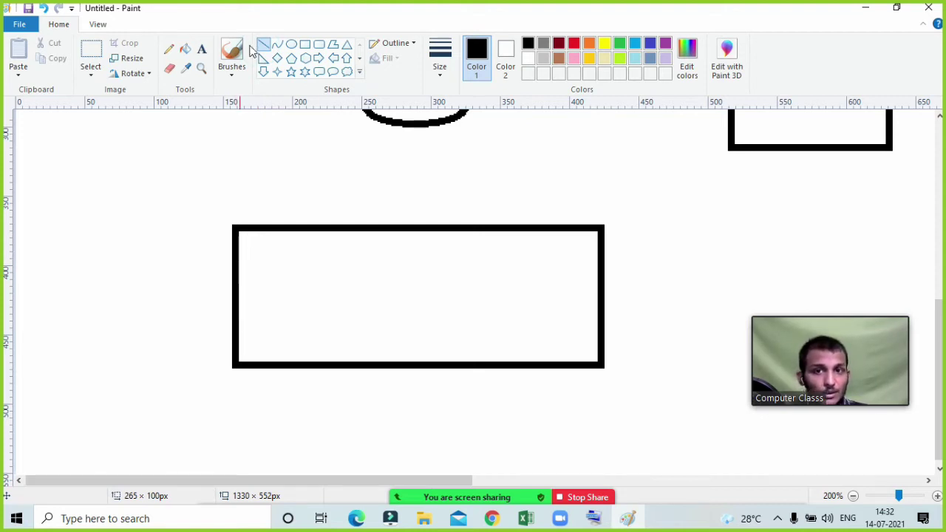
{"action": "left_click", "coordinate": [209, 170]}
{"action": "left_click_drag", "start_coordinate": [208, 171], "coordinate": [556, 167]}
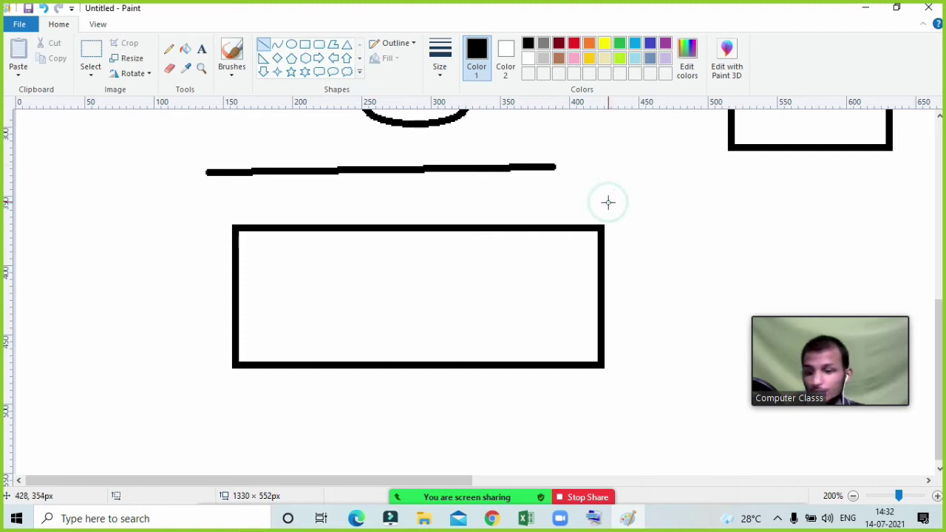
{"action": "key", "text": "ctrl+z"}
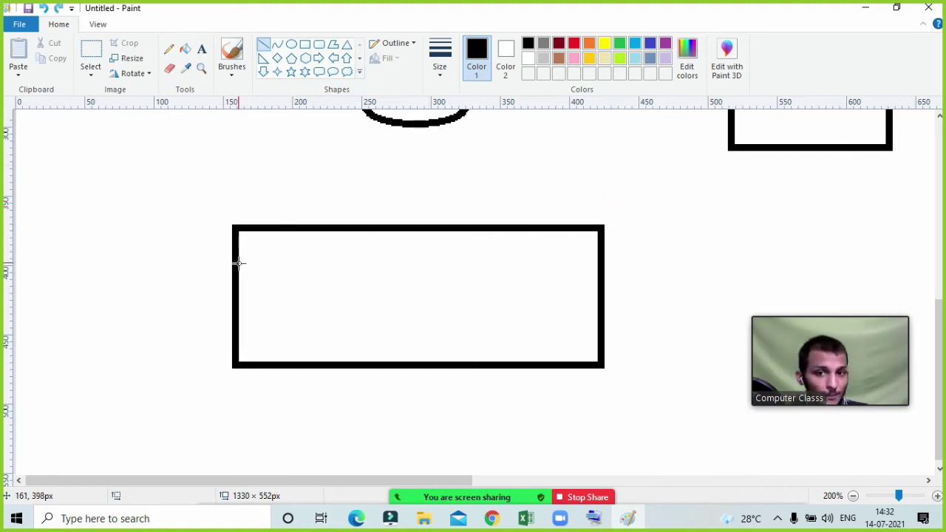
Draw three horizontal lines about 260 px long across the keyboard's inside, fitting the lowest one between the side edges
{"action": "left_click_drag", "start_coordinate": [238, 262], "coordinate": [596, 261]}
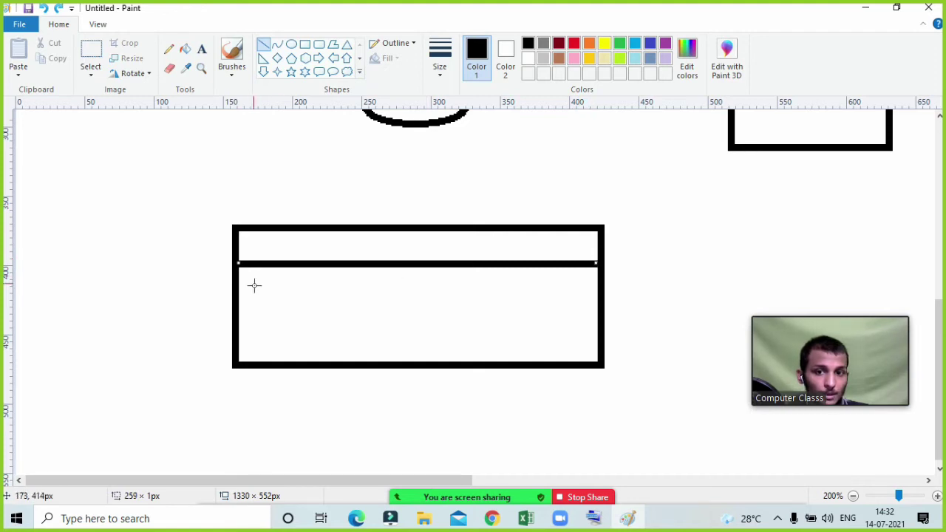
{"action": "left_click_drag", "start_coordinate": [239, 298], "coordinate": [598, 298]}
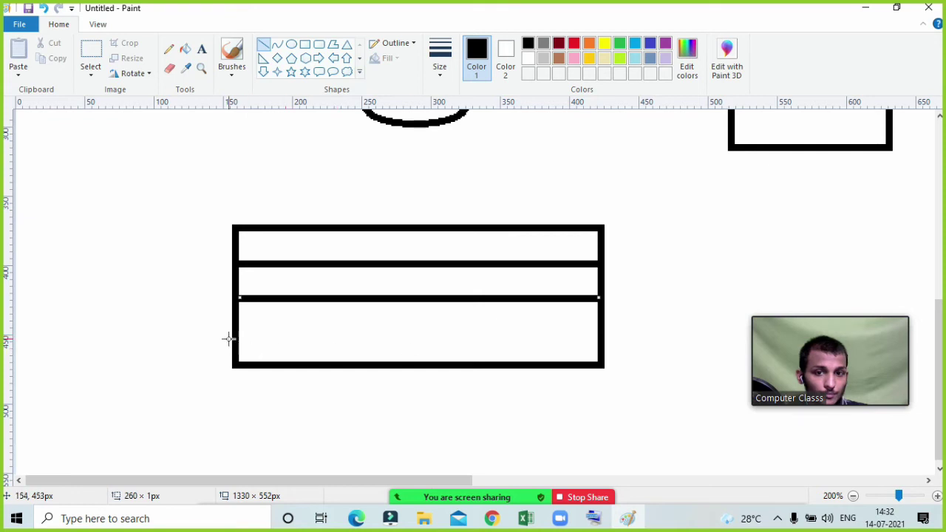
{"action": "left_click_drag", "start_coordinate": [231, 334], "coordinate": [594, 335]}
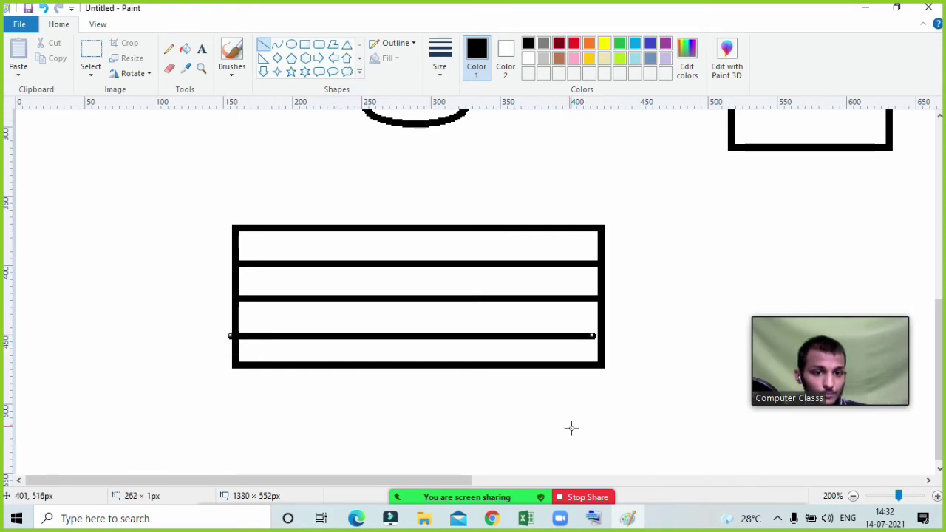
{"action": "left_click", "coordinate": [571, 428]}
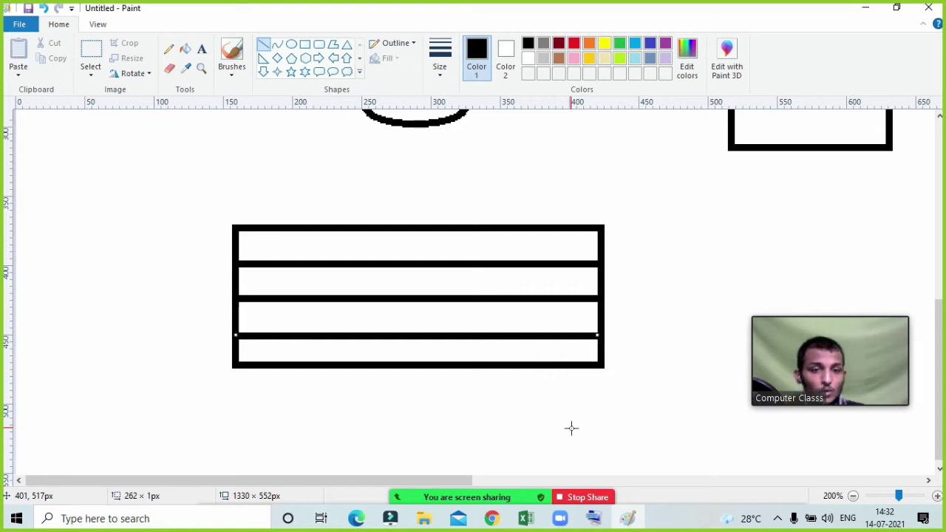
{"action": "left_click", "coordinate": [743, 262]}
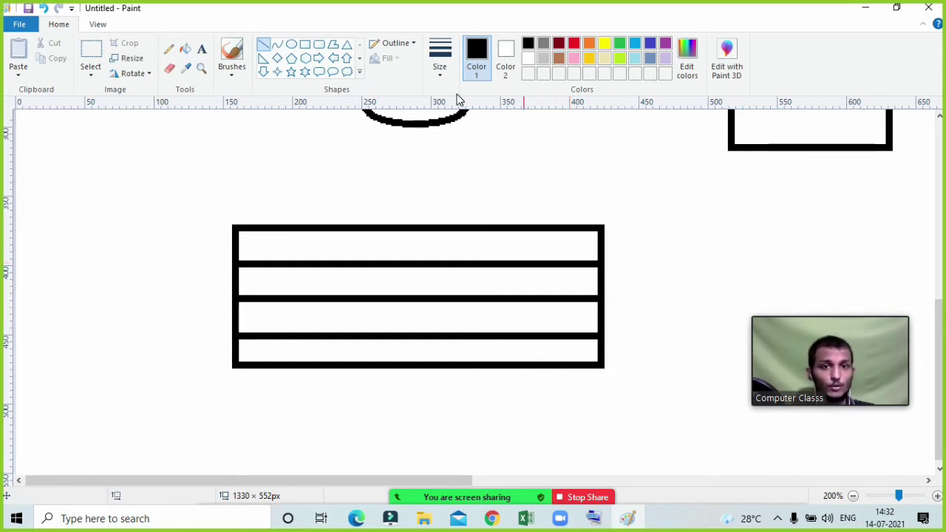
Look over the monitor and tower, check the attendees in the meeting's participants list, and dismiss the list
{"action": "scroll", "coordinate": [462, 140], "scroll_direction": "up", "scroll_amount": 1}
{"action": "scroll", "coordinate": [635, 277], "scroll_direction": "up", "scroll_amount": 3}
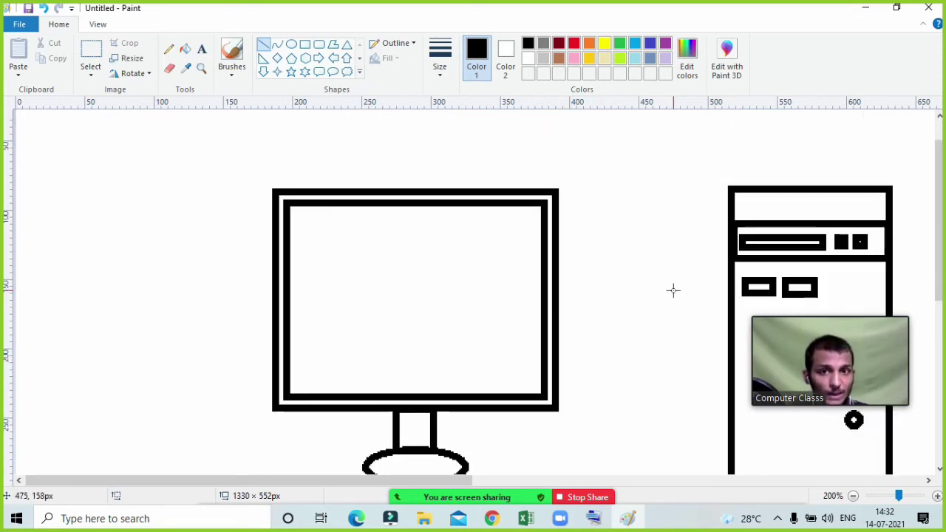
{"action": "scroll", "coordinate": [515, 256], "scroll_direction": "down", "scroll_amount": 1}
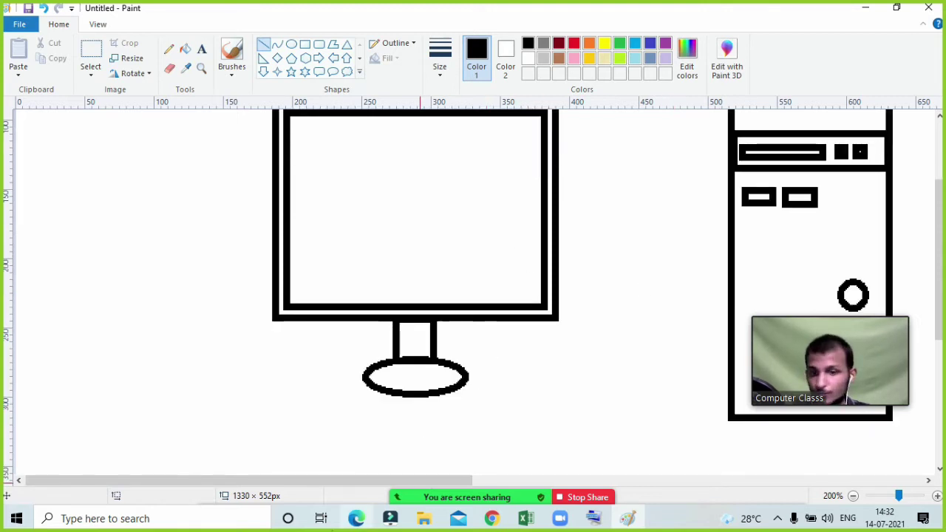
{"action": "left_click", "coordinate": [426, 486]}
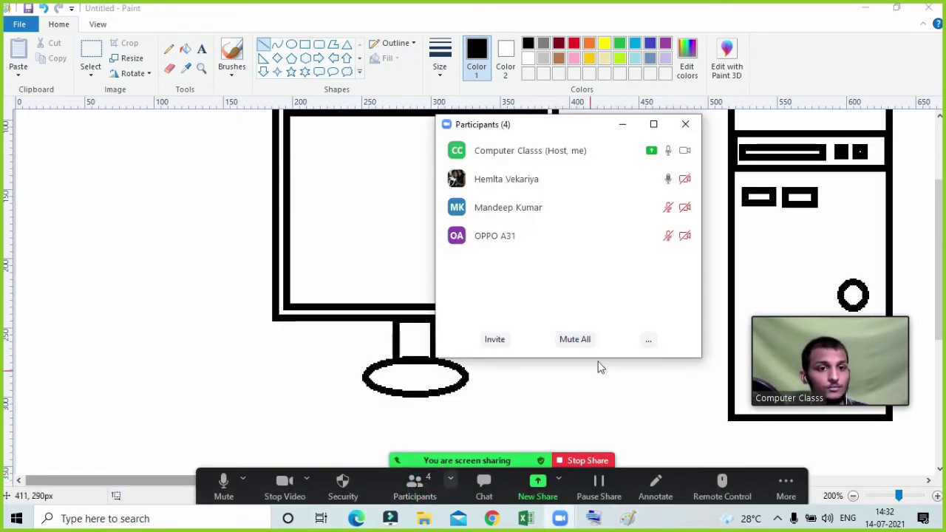
{"action": "mouse_move", "coordinate": [624, 210]}
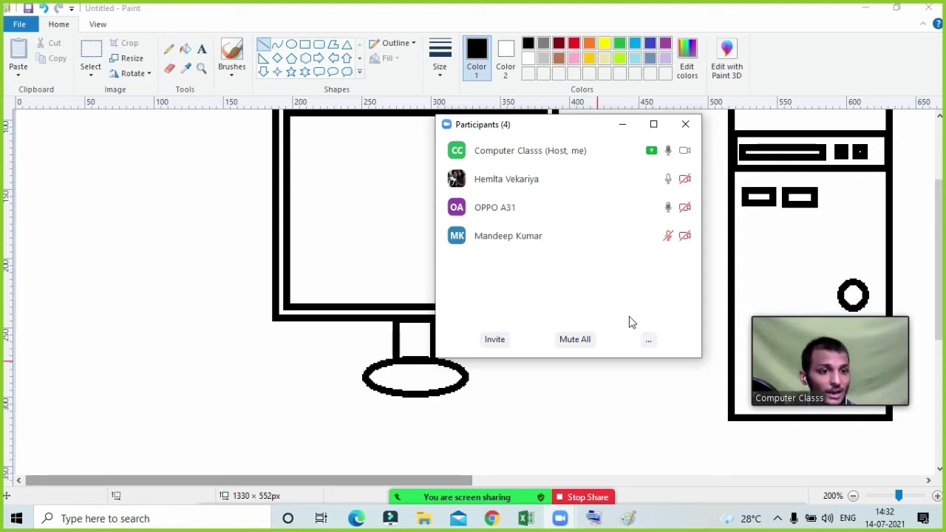
{"action": "mouse_move", "coordinate": [569, 235]}
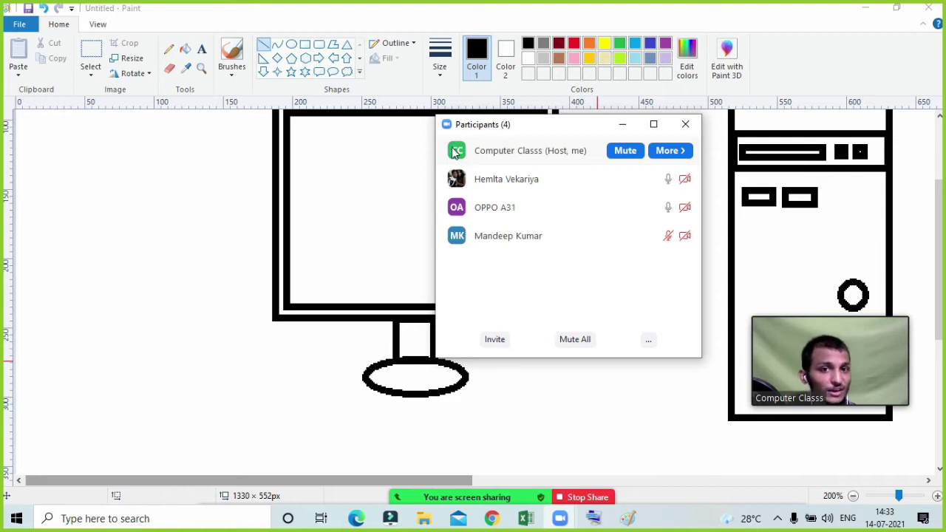
{"action": "left_click", "coordinate": [610, 132]}
Select the Eraser and shrink it to a small square that fits inside one keyboard row
{"action": "scroll", "coordinate": [328, 369], "scroll_direction": "down", "scroll_amount": 3}
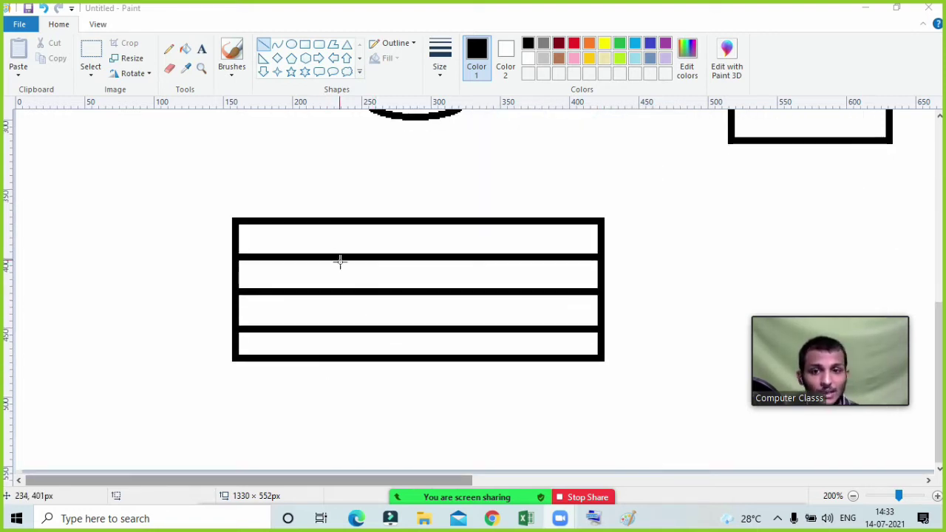
{"action": "left_click", "coordinate": [170, 70]}
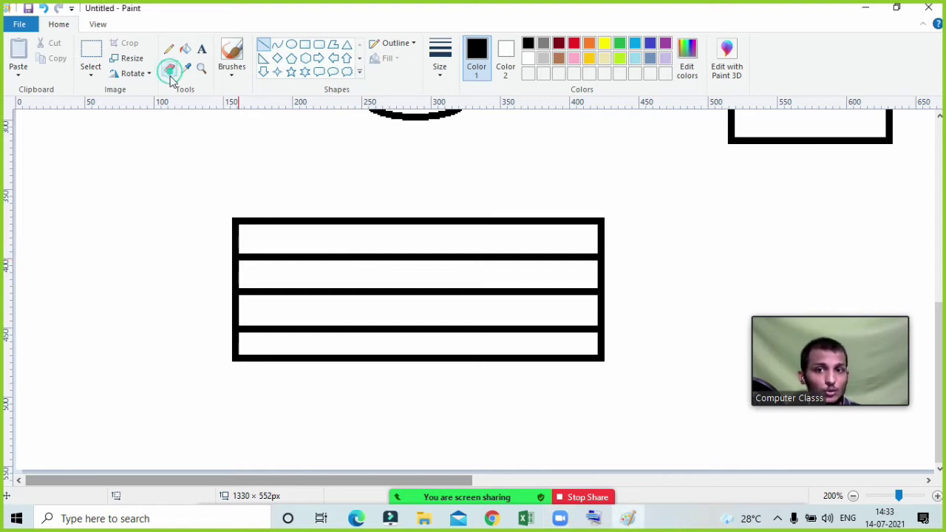
{"action": "left_click", "coordinate": [173, 70]}
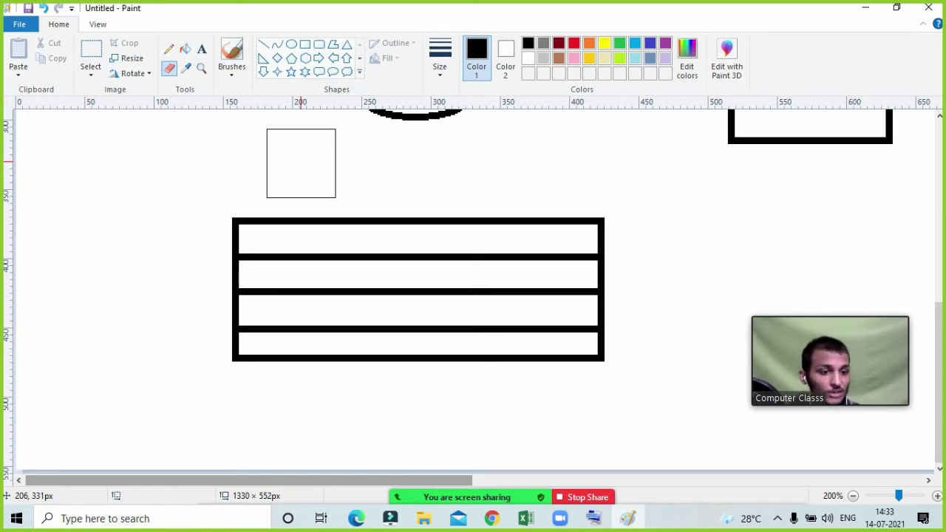
{"action": "key", "text": "ctrl+minus"}
{"action": "key", "text": "ctrl+minus"}
{"action": "key", "text": "ctrl+minus"}
{"action": "key", "text": "ctrl+minus"}
{"action": "key", "text": "ctrl+minus"}
{"action": "key", "text": "ctrl+minus"}
{"action": "key", "text": "ctrl+minus"}
{"action": "key", "text": "ctrl+minus"}
{"action": "key", "text": "ctrl+minus"}
{"action": "key", "text": "ctrl+minus"}
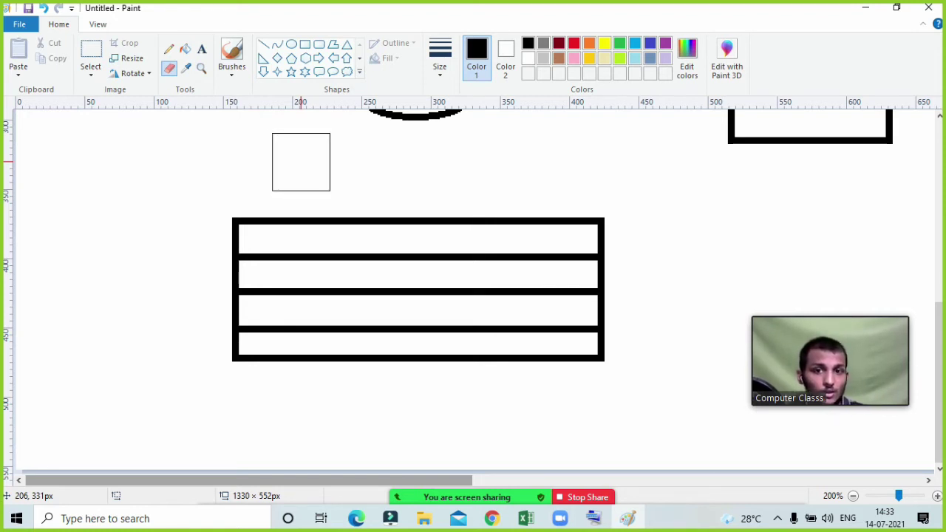
{"action": "key", "text": "ctrl+minus"}
{"action": "key", "text": "ctrl+minus"}
{"action": "key", "text": "ctrl+minus"}
{"action": "key", "text": "ctrl+minus"}
{"action": "key", "text": "ctrl+minus"}
{"action": "key", "text": "ctrl+minus"}
{"action": "key", "text": "ctrl+minus"}
{"action": "key", "text": "ctrl+minus"}
{"action": "key", "text": "ctrl+minus"}
{"action": "key", "text": "ctrl+minus"}
{"action": "key", "text": "ctrl+minus"}
{"action": "key", "text": "ctrl+minus"}
{"action": "key", "text": "ctrl+minus"}
{"action": "key", "text": "ctrl+minus"}
{"action": "key", "text": "ctrl+minus"}
{"action": "key", "text": "ctrl+minus"}
{"action": "key", "text": "ctrl+minus"}
{"action": "key", "text": "ctrl+minus"}
{"action": "key", "text": "ctrl+minus"}
{"action": "key", "text": "ctrl+minus"}
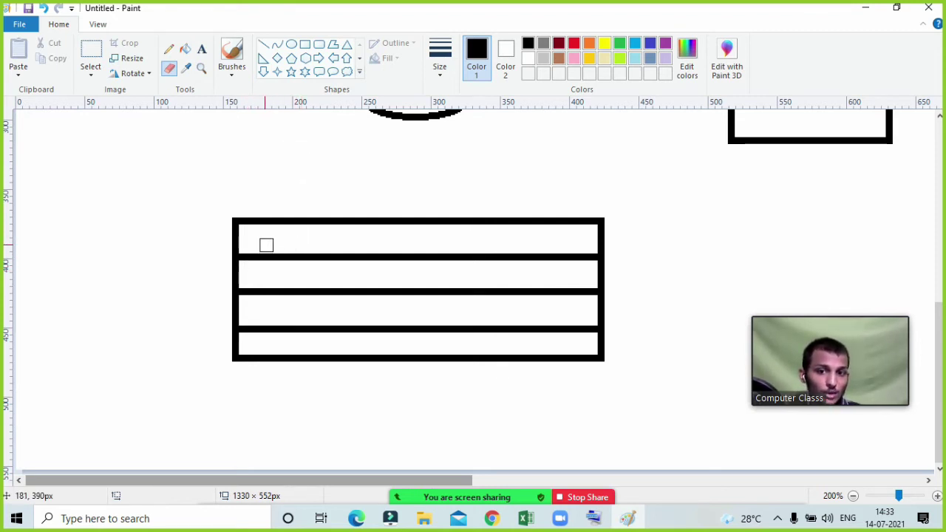
Erase nine roughly evenly spaced vertical gaps through the keyboard's three inner lines, breaking them into dashes
{"action": "left_click_drag", "start_coordinate": [270, 241], "coordinate": [276, 329]}
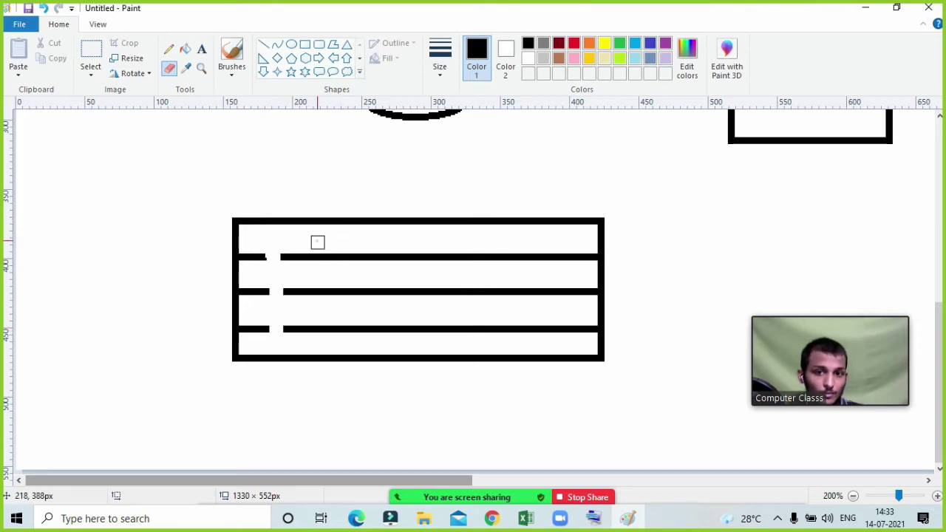
{"action": "left_click_drag", "start_coordinate": [317, 243], "coordinate": [318, 331]}
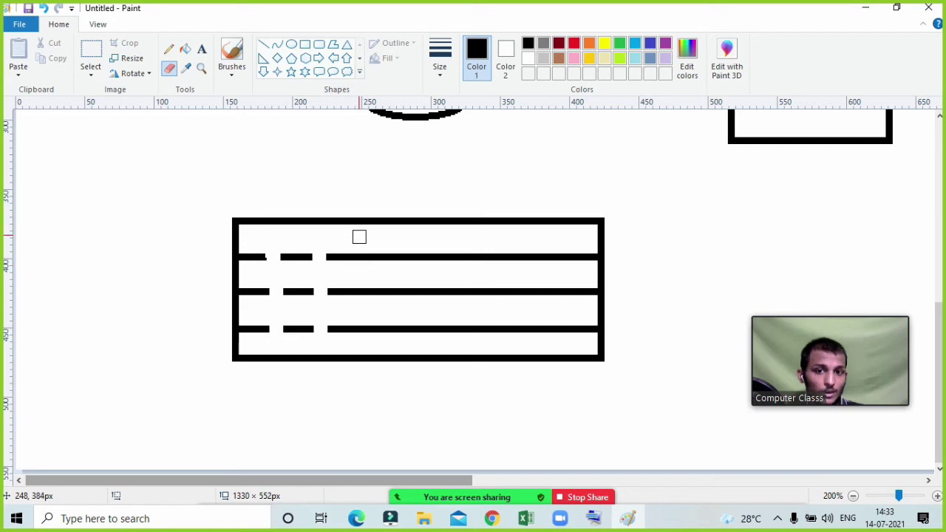
{"action": "left_click_drag", "start_coordinate": [359, 237], "coordinate": [359, 334]}
{"action": "left_click_drag", "start_coordinate": [391, 247], "coordinate": [399, 334]}
{"action": "left_click_drag", "start_coordinate": [433, 245], "coordinate": [437, 325]}
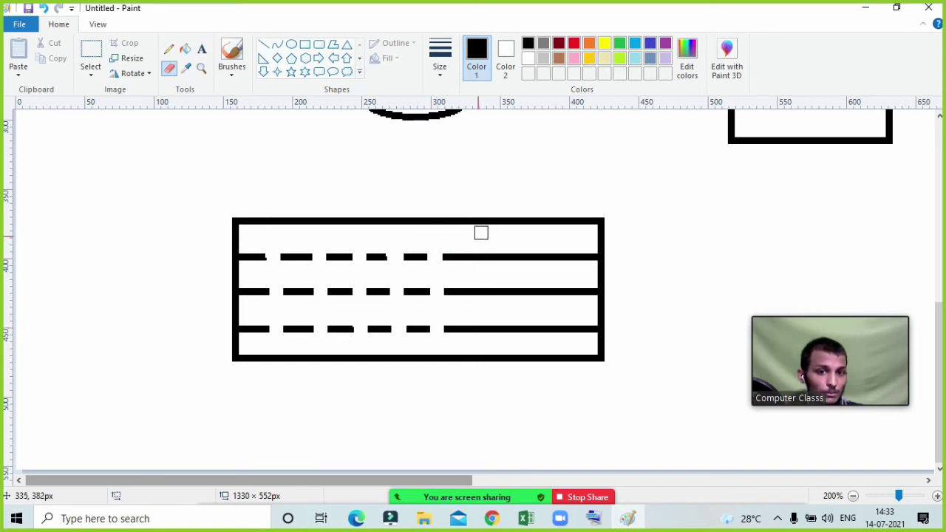
{"action": "left_click_drag", "start_coordinate": [473, 245], "coordinate": [476, 328]}
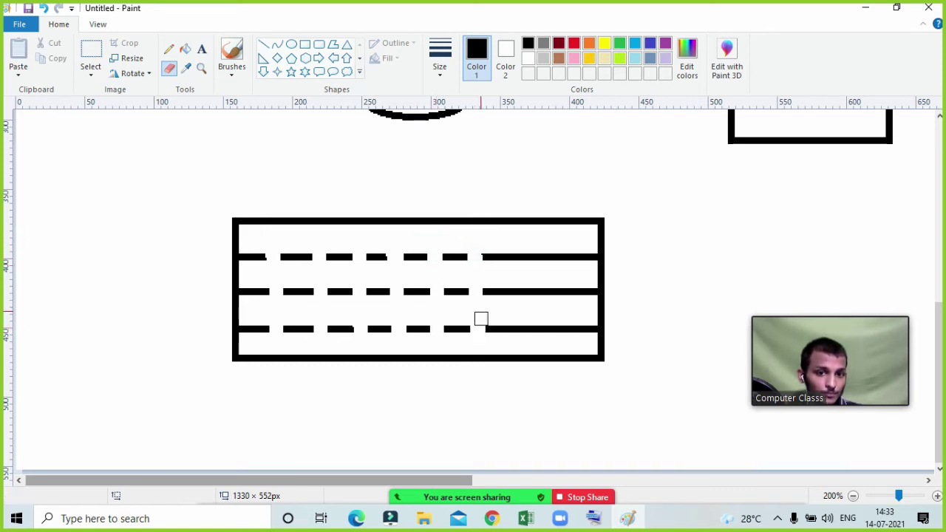
{"action": "left_click_drag", "start_coordinate": [508, 249], "coordinate": [515, 334]}
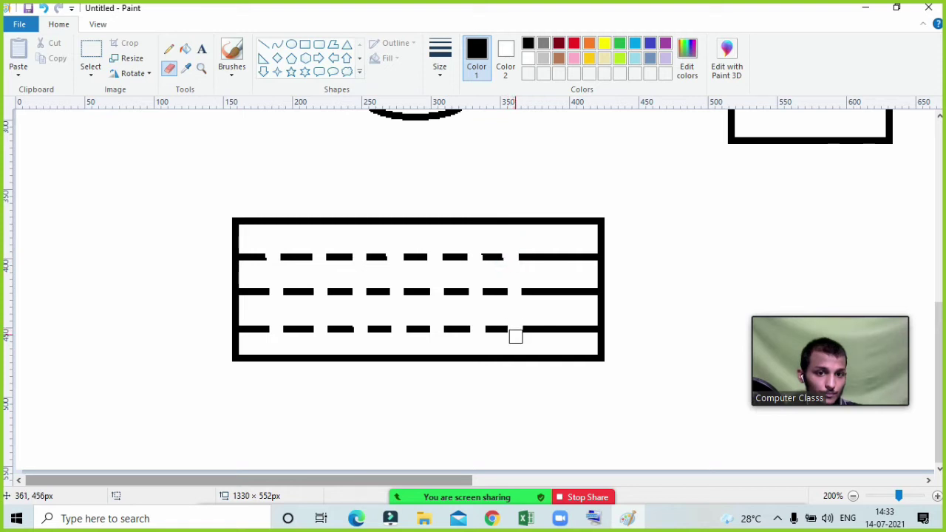
{"action": "left_click_drag", "start_coordinate": [545, 241], "coordinate": [551, 334]}
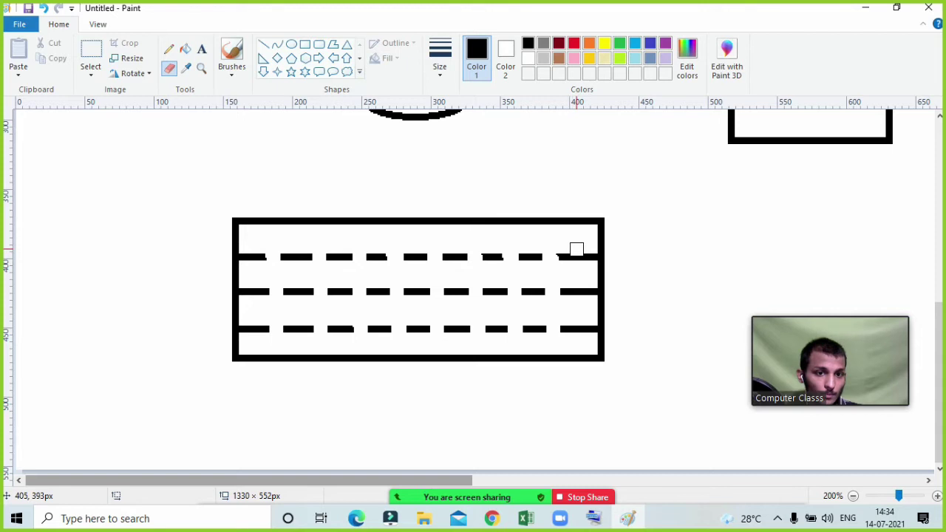
{"action": "left_click_drag", "start_coordinate": [576, 247], "coordinate": [581, 334]}
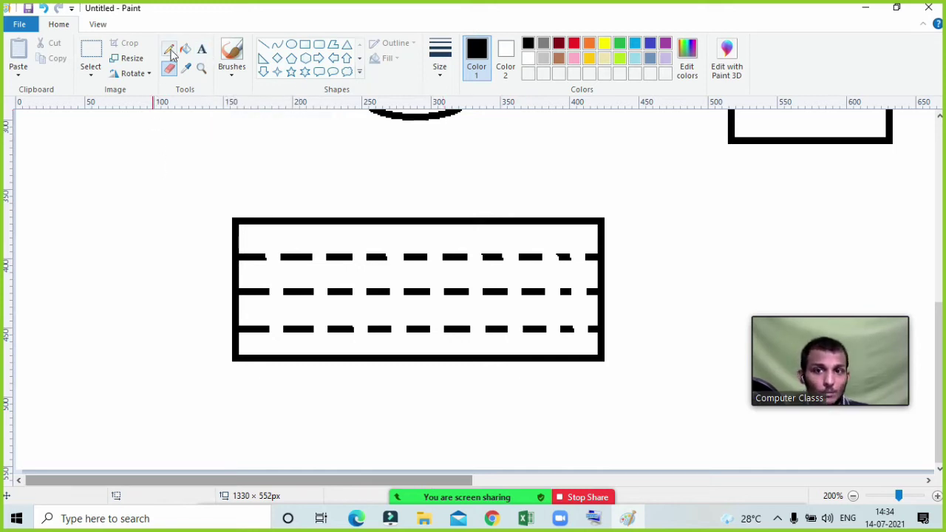
Draw a rectangle about 153 × 67 px beside the keyboard, below the tower, and move the meeting video thumbnail beneath it
{"action": "left_click", "coordinate": [305, 44]}
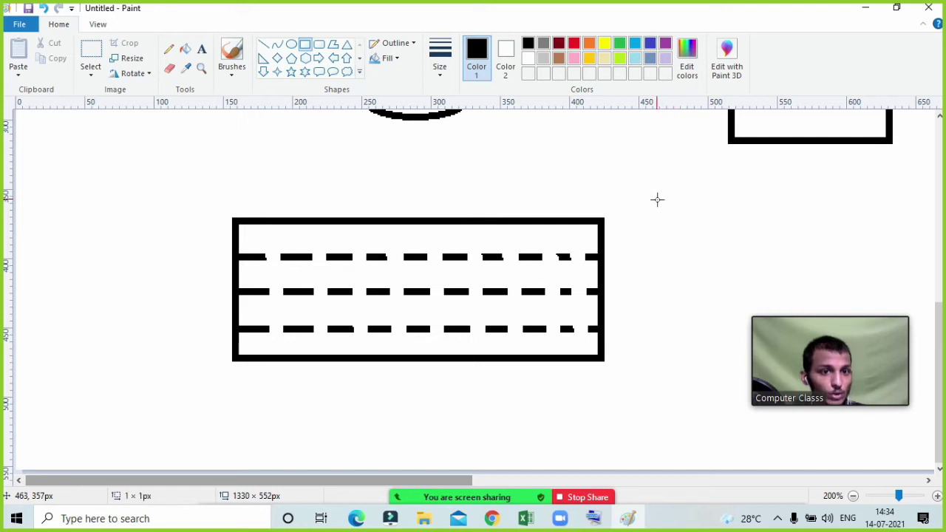
{"action": "left_click_drag", "start_coordinate": [655, 198], "coordinate": [870, 381]}
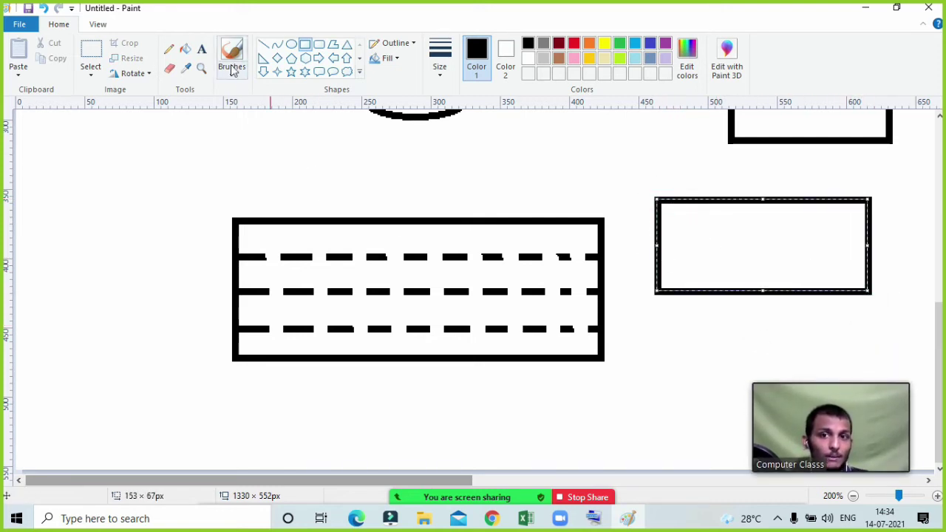
Place a text box about 152 × 66 px over the new rectangle and enter "a" in it
{"action": "left_click", "coordinate": [201, 48]}
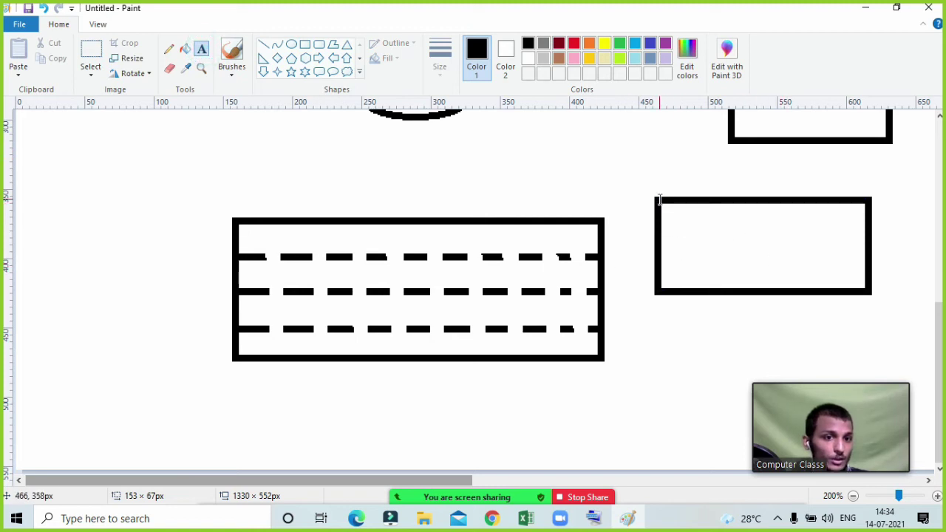
{"action": "left_click_drag", "start_coordinate": [661, 201], "coordinate": [869, 290]}
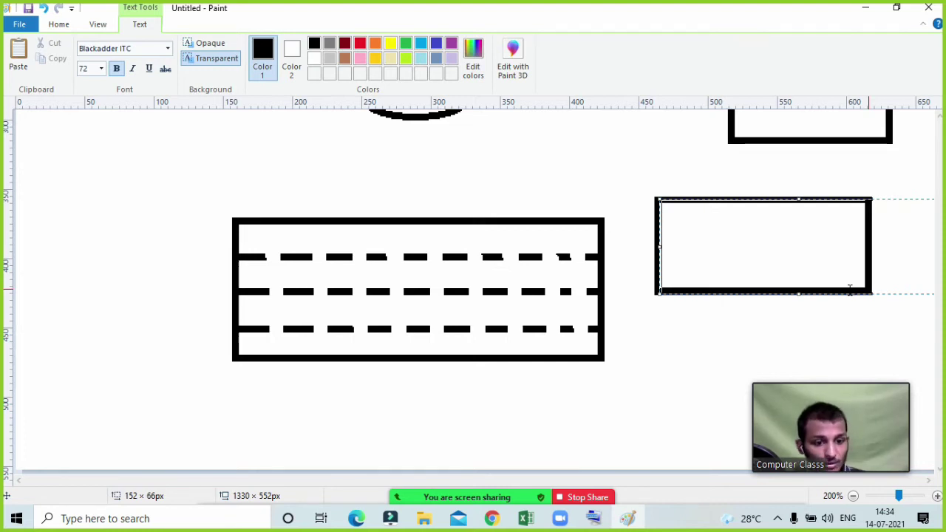
{"action": "type", "text": "a"}
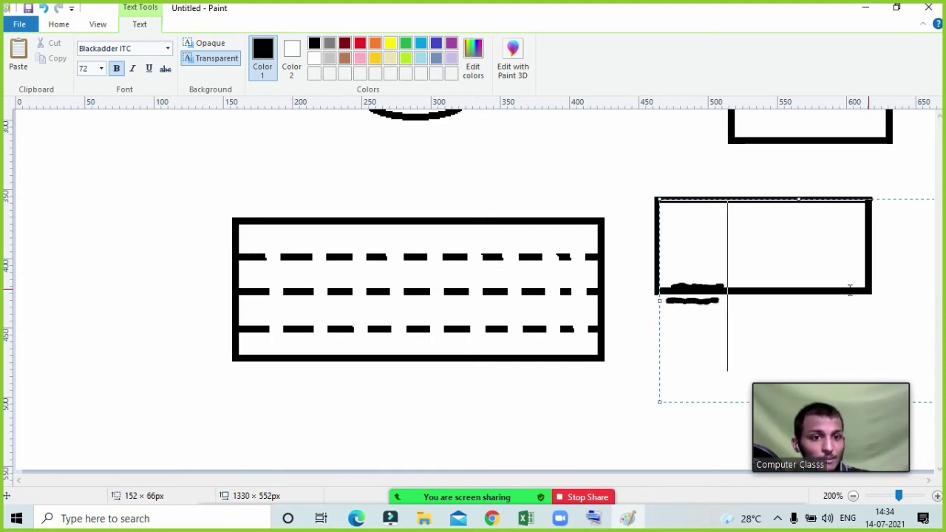
Try a row of dashes in 12 pt text inside the small rectangle beside the keyboard, and clear it
{"action": "key", "text": "BackSpace"}
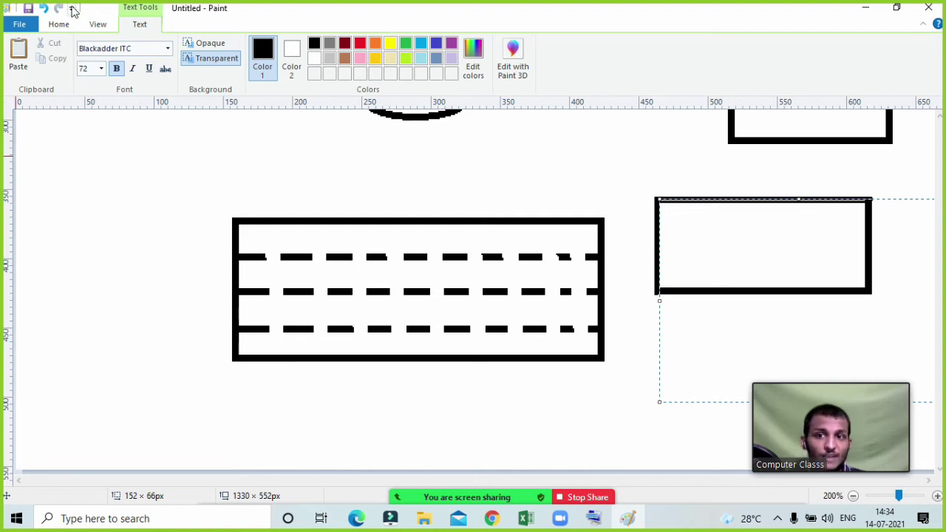
{"action": "left_click", "coordinate": [88, 69]}
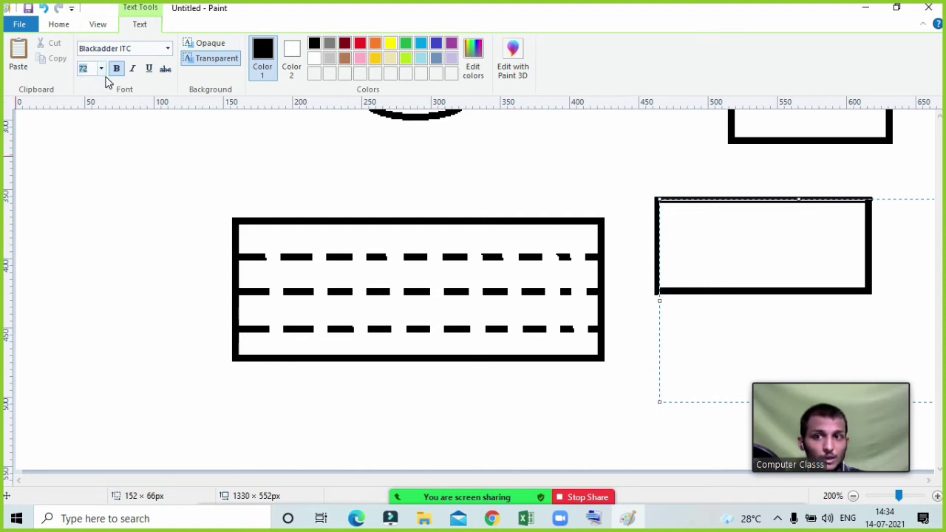
{"action": "type", "text": "12"}
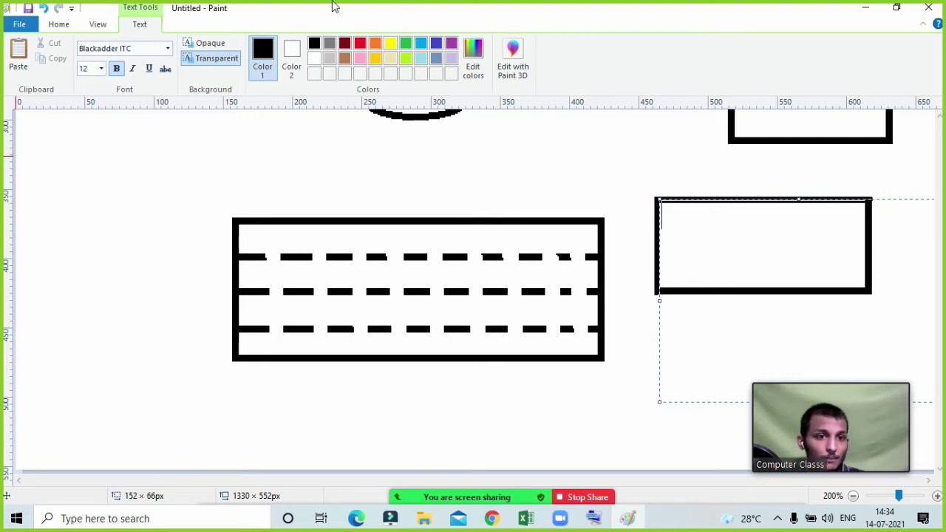
{"action": "left_click", "coordinate": [669, 211]}
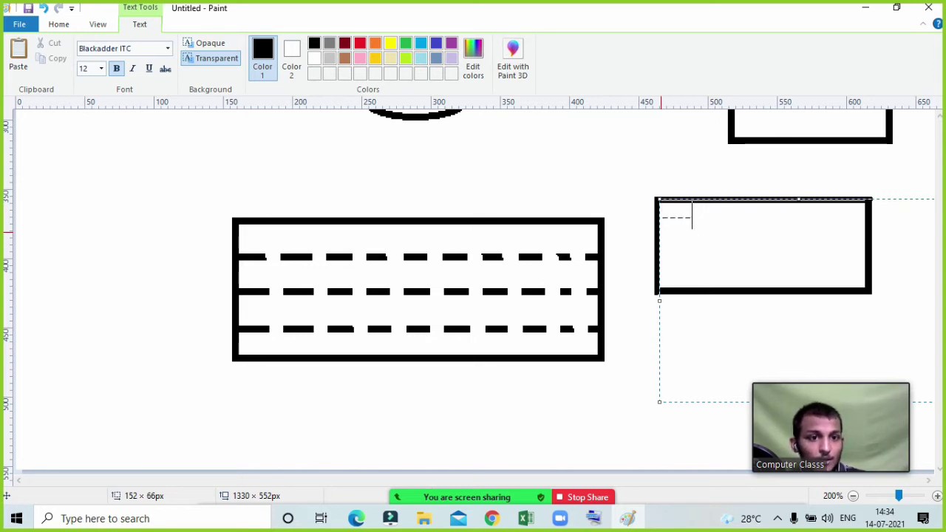
{"action": "type", "text": "-------------"}
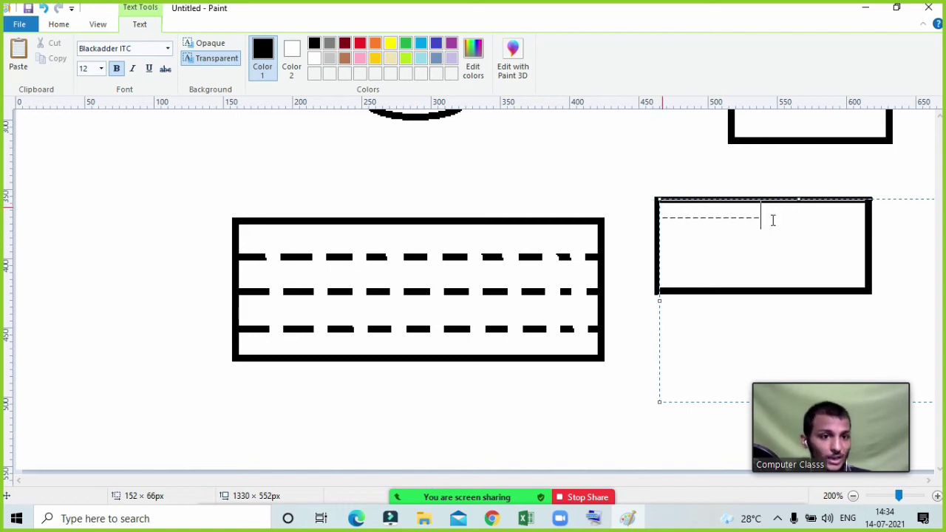
{"action": "left_click_drag", "start_coordinate": [773, 220], "coordinate": [661, 221]}
{"action": "key", "text": "BackSpace"}
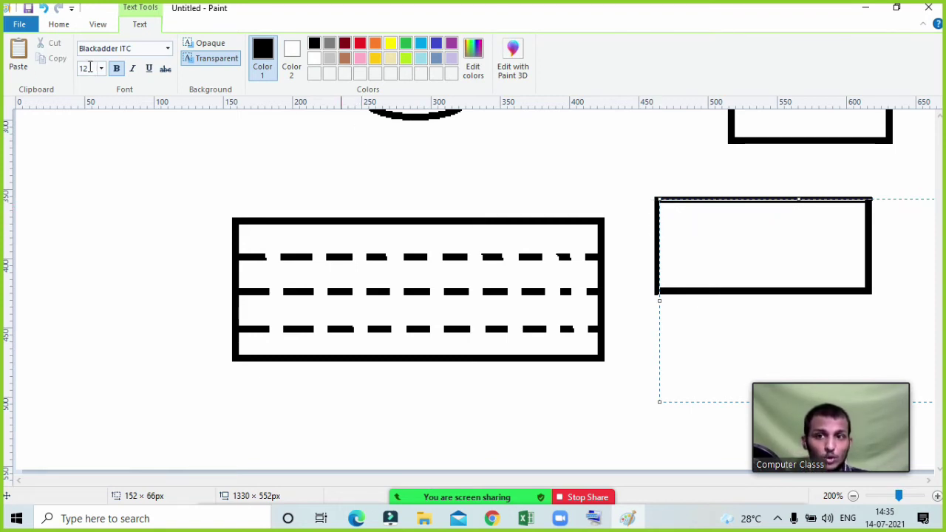
Try one full and one partial row of Arial Black dashes inside the small rectangle beside the keyboard
{"action": "left_click", "coordinate": [168, 48]}
{"action": "scroll", "coordinate": [122, 156], "scroll_direction": "up", "scroll_amount": 3}
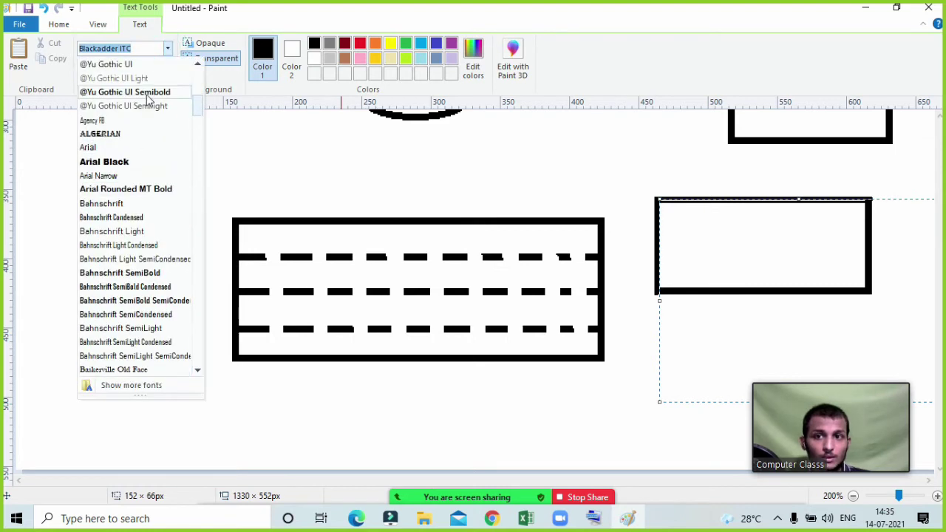
{"action": "left_click", "coordinate": [116, 164]}
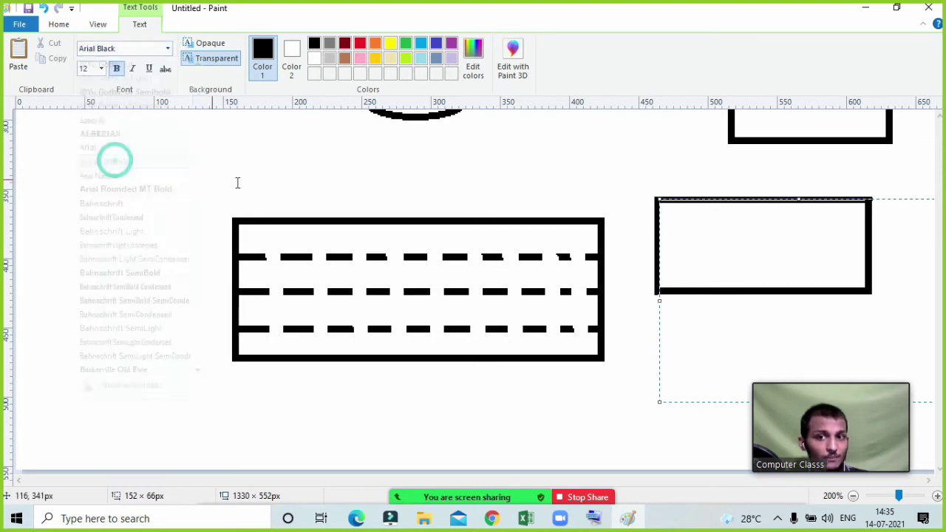
{"action": "type", "text": "---"}
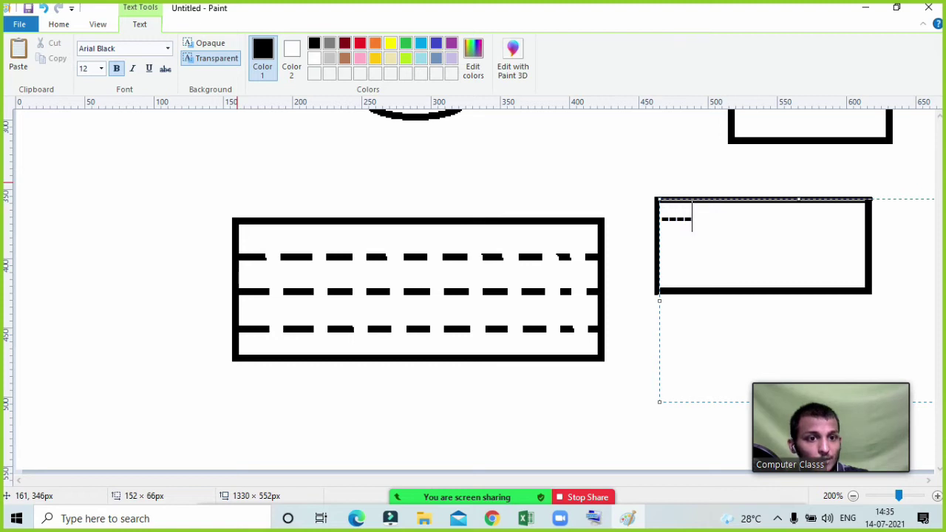
{"action": "type", "text": "--------"}
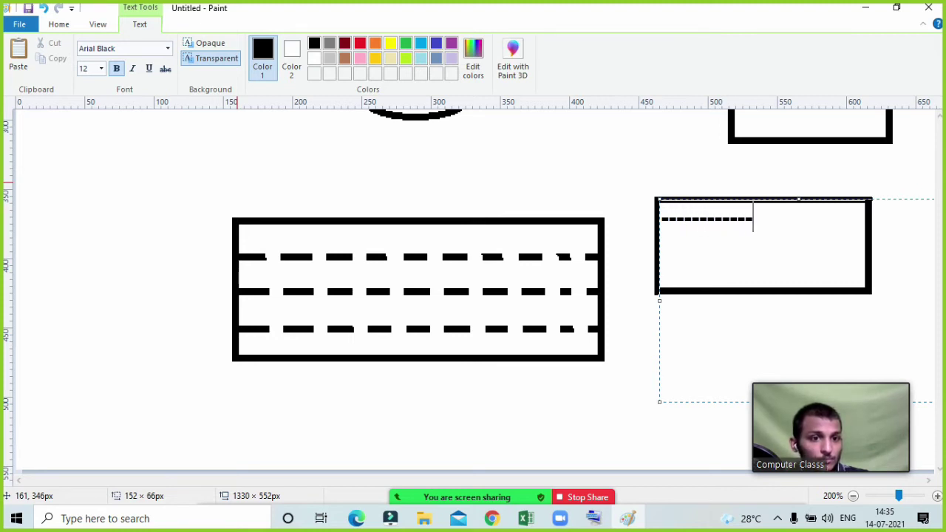
{"action": "type", "text": "--------------------------"}
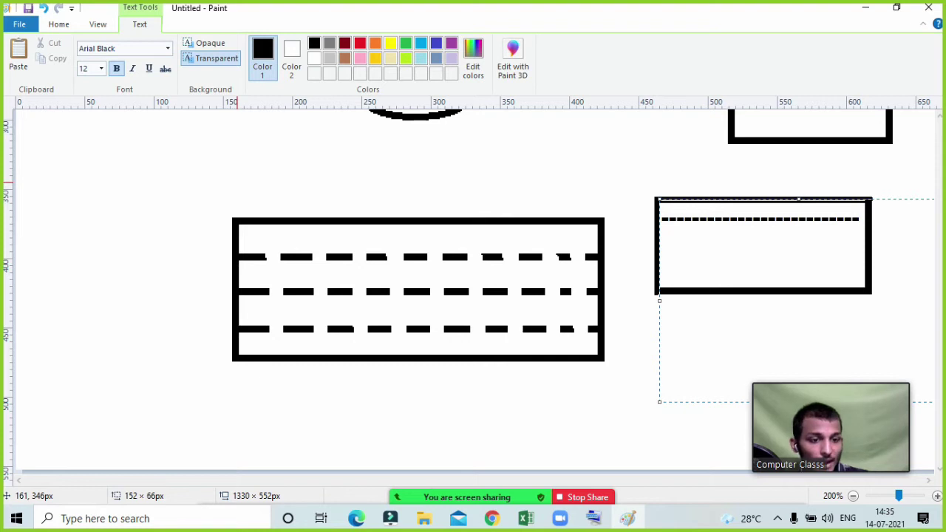
{"action": "key", "text": "Return"}
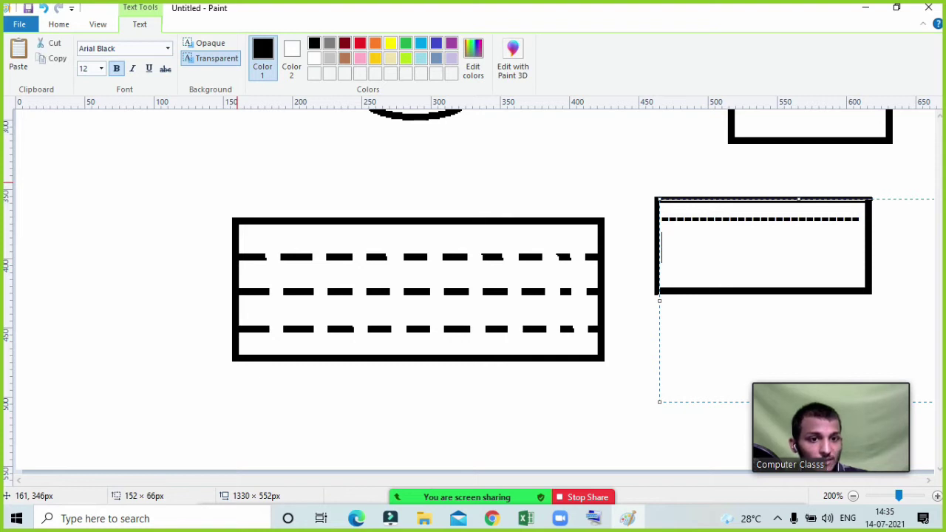
{"action": "type", "text": "--"}
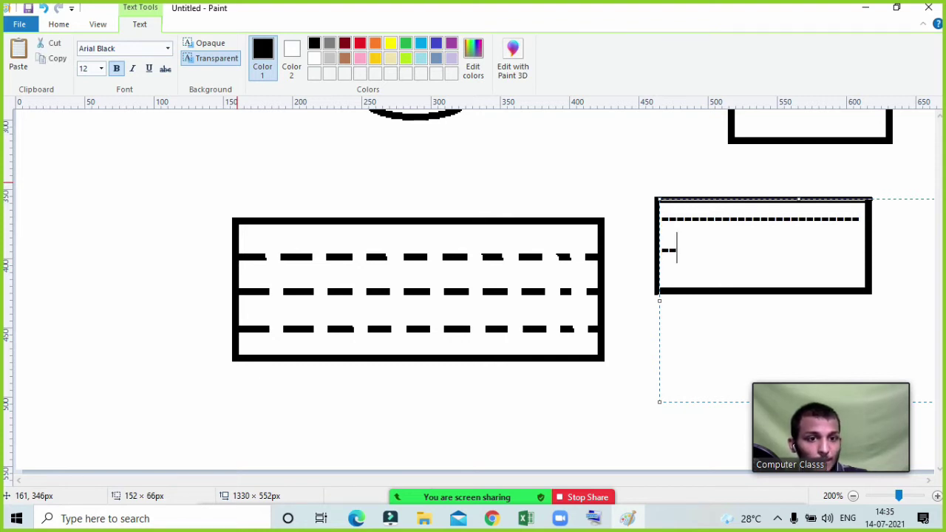
{"action": "type", "text": "---------"}
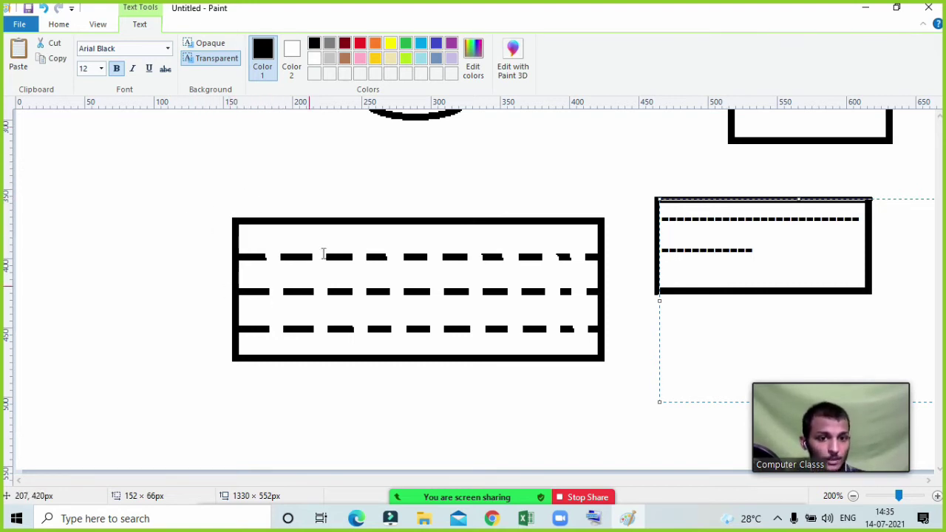
{"action": "left_click", "coordinate": [323, 175]}
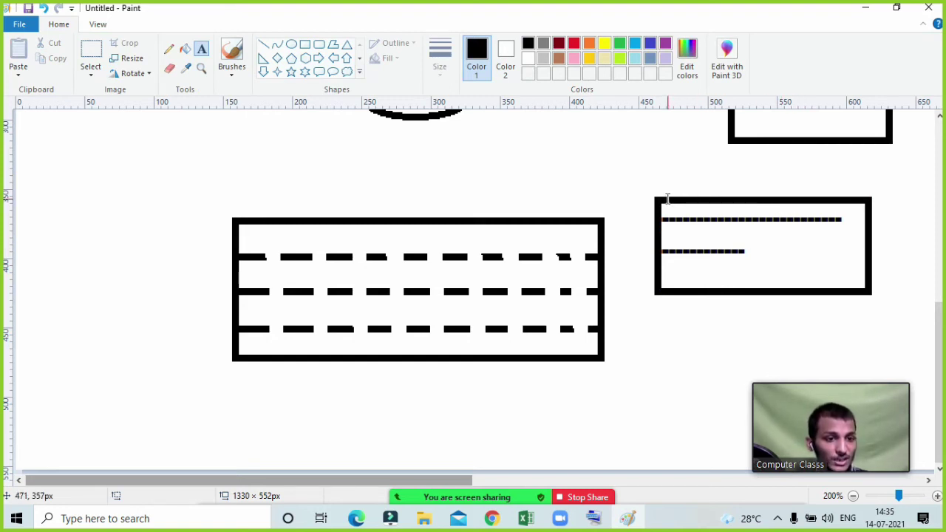
Undo the dashed text rows and the small rectangle that holds them
{"action": "left_click", "coordinate": [49, 17]}
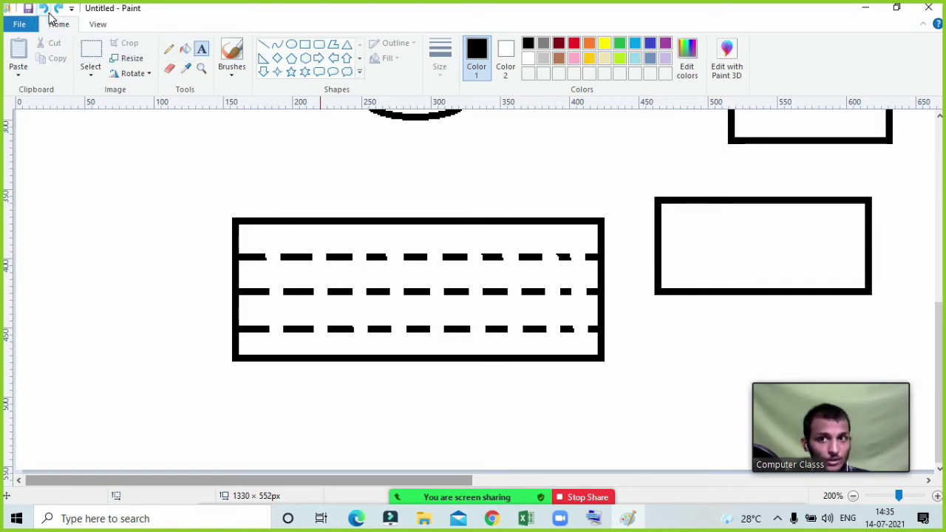
{"action": "left_click", "coordinate": [49, 15]}
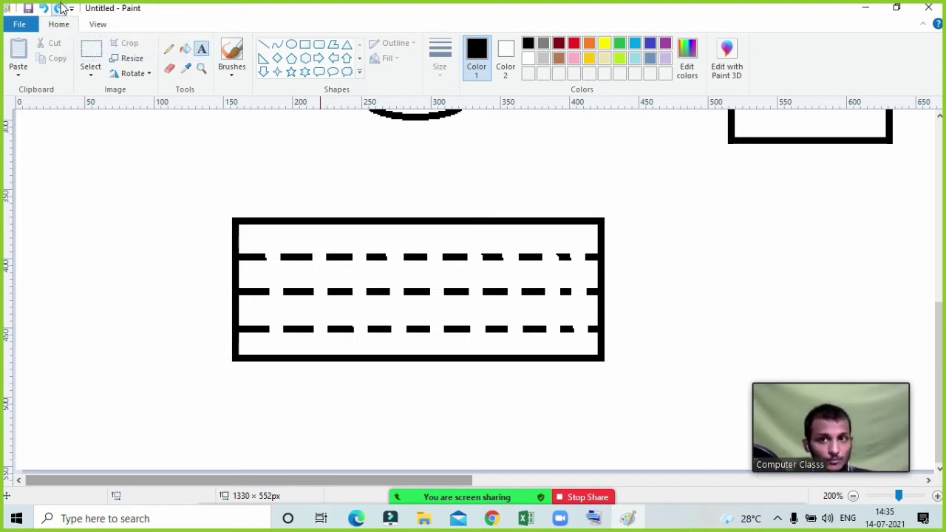
{"action": "left_click", "coordinate": [59, 8]}
{"action": "left_click", "coordinate": [59, 8]}
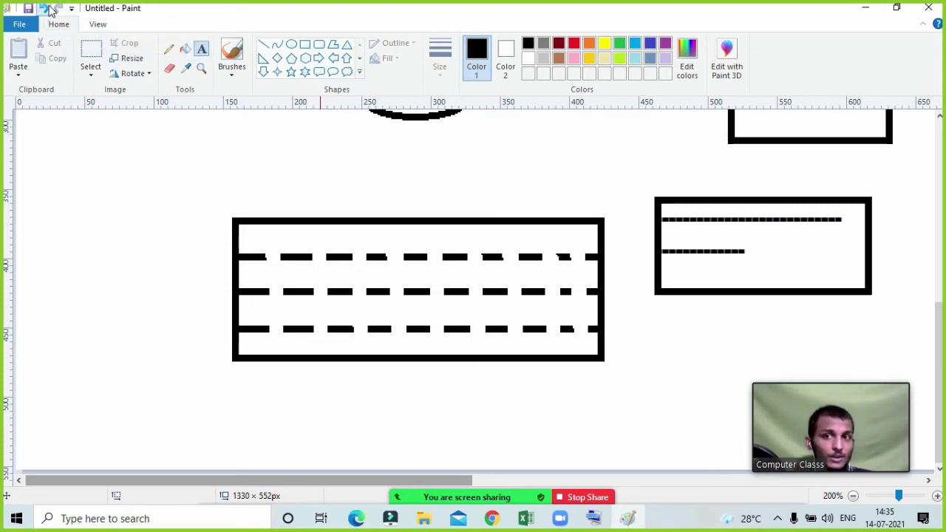
{"action": "left_click", "coordinate": [46, 8]}
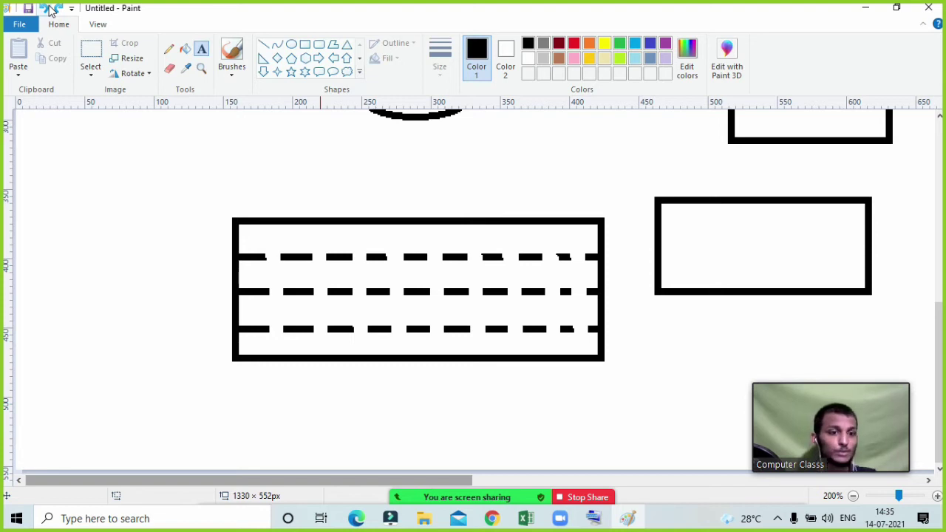
{"action": "left_click", "coordinate": [48, 8]}
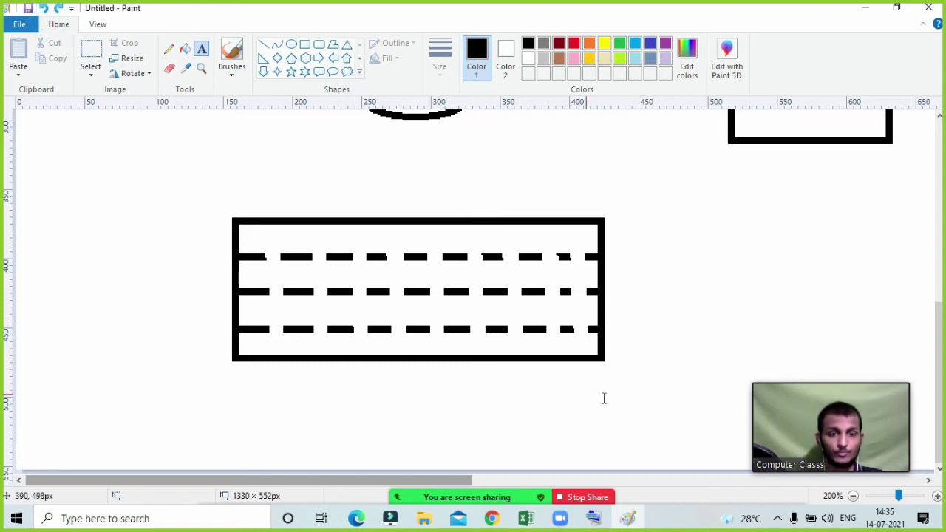
Draw an upright oval of about 80 × 93 px for the mouse body, below the computer tower and beside the keyboard
{"action": "left_click", "coordinate": [201, 68]}
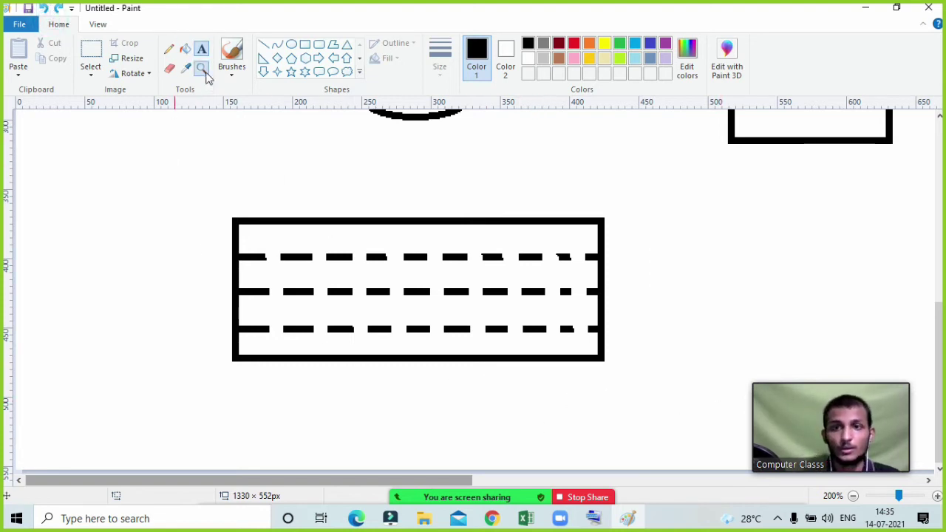
{"action": "right_click", "coordinate": [409, 278]}
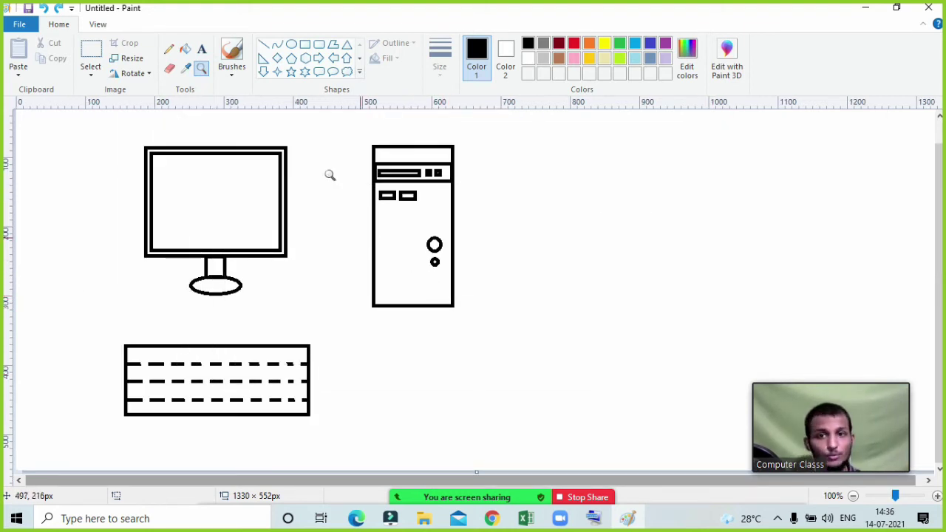
{"action": "left_click", "coordinate": [292, 45]}
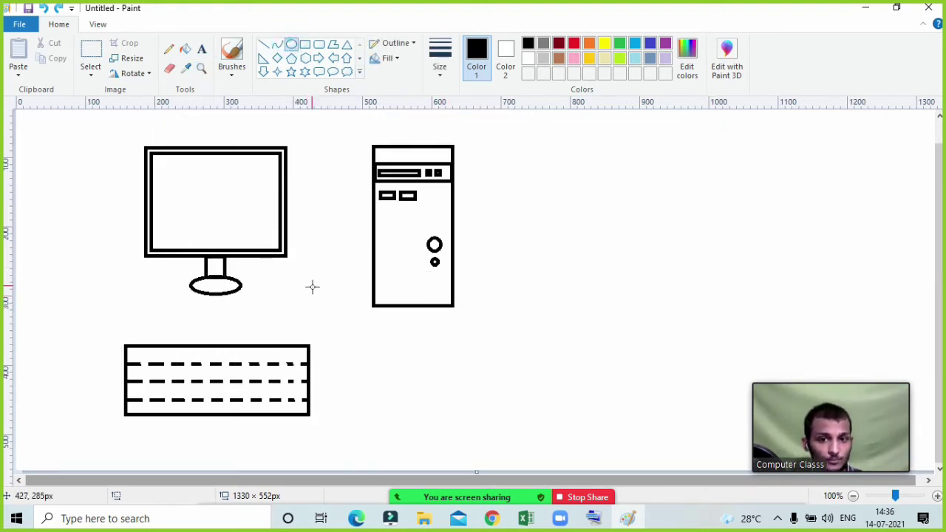
{"action": "left_click_drag", "start_coordinate": [391, 345], "coordinate": [448, 410]}
Add a horizontal line across the mouse's upper half and a vertical line from its top edge to form two buttons
{"action": "left_click", "coordinate": [201, 67]}
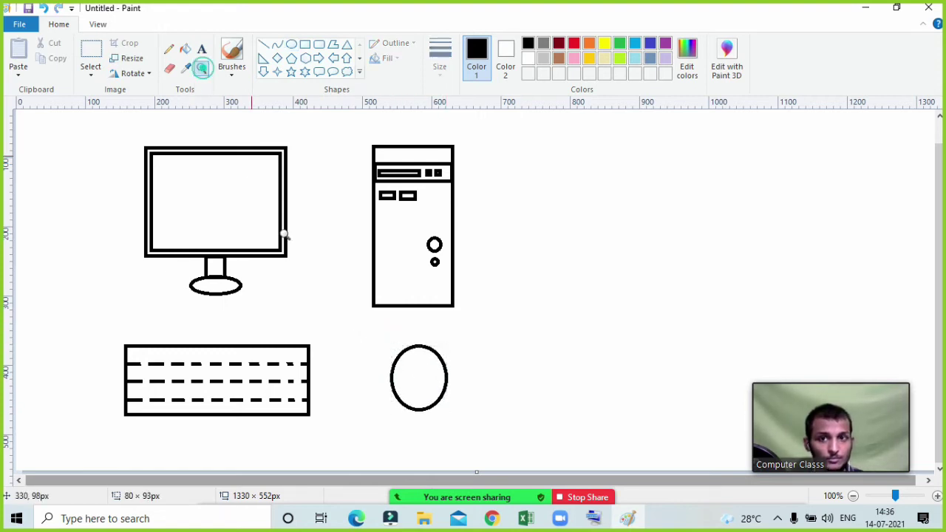
{"action": "left_click", "coordinate": [422, 392]}
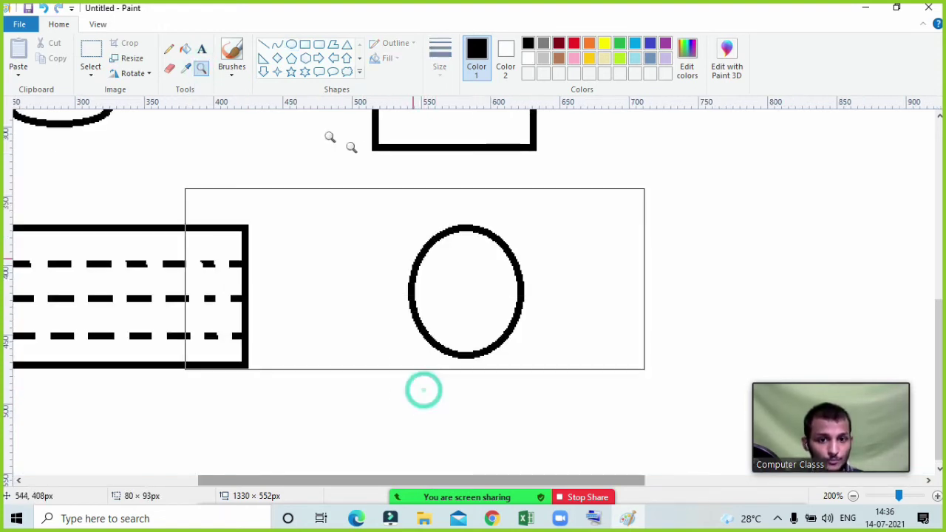
{"action": "left_click", "coordinate": [263, 45]}
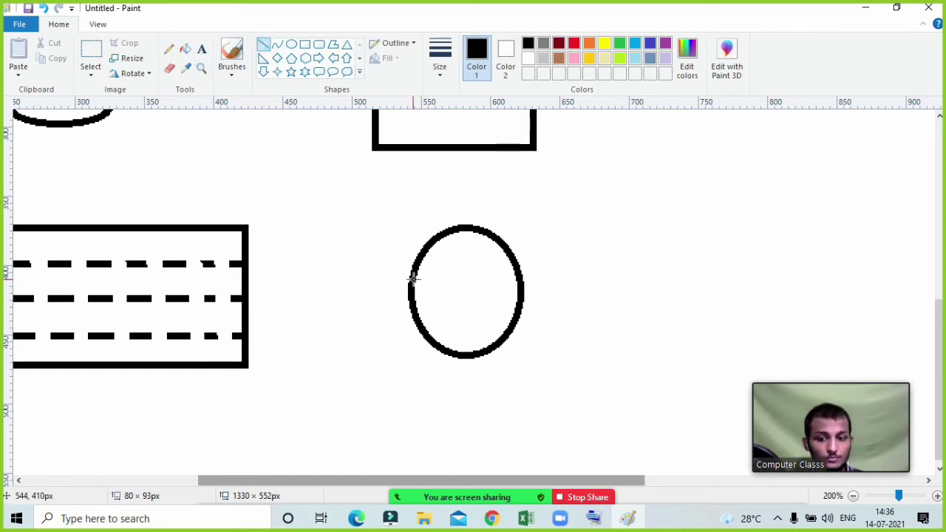
{"action": "left_click_drag", "start_coordinate": [413, 279], "coordinate": [518, 280]}
{"action": "left_click_drag", "start_coordinate": [466, 223], "coordinate": [466, 273]}
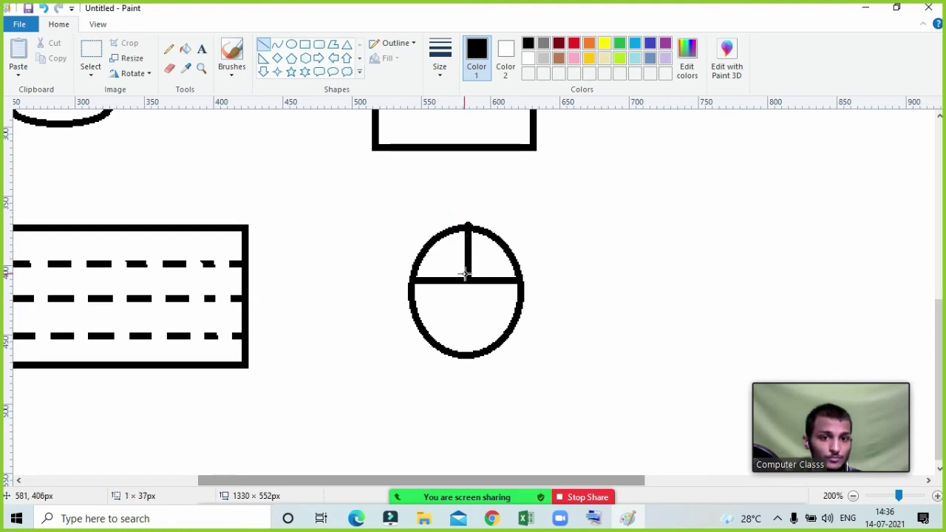
{"action": "left_click", "coordinate": [600, 297]}
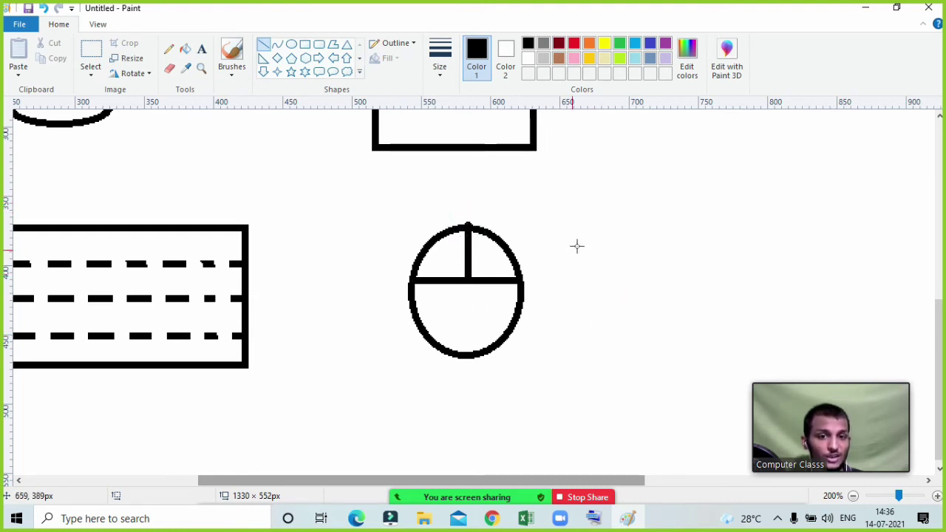
Draw a rounded rectangle of about 101 × 138 px for a speaker beyond the mouse, and shift it slightly towards the mouse
{"action": "left_click", "coordinate": [201, 67]}
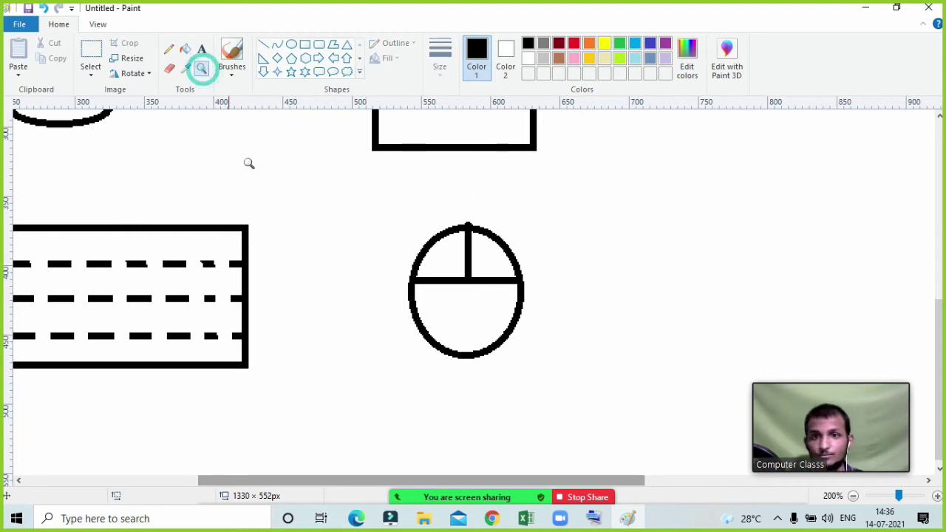
{"action": "right_click", "coordinate": [522, 312]}
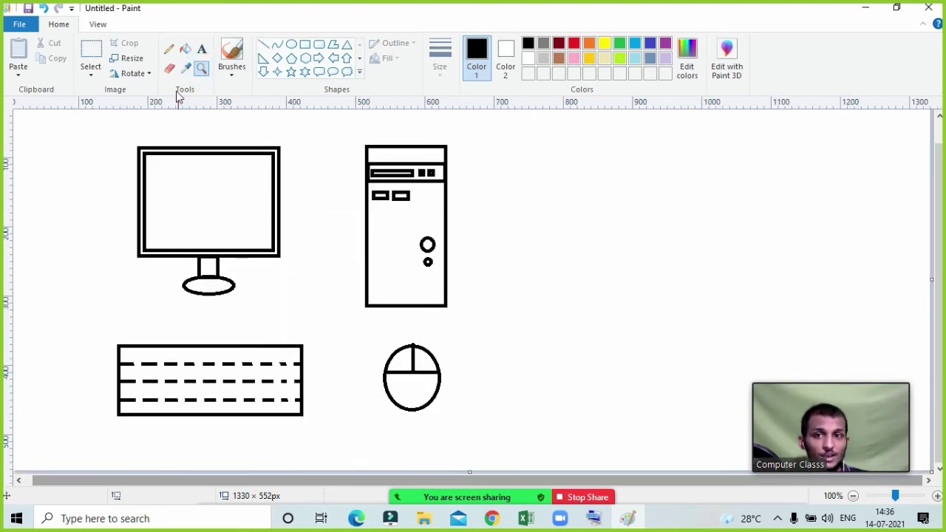
{"action": "left_click", "coordinate": [318, 46]}
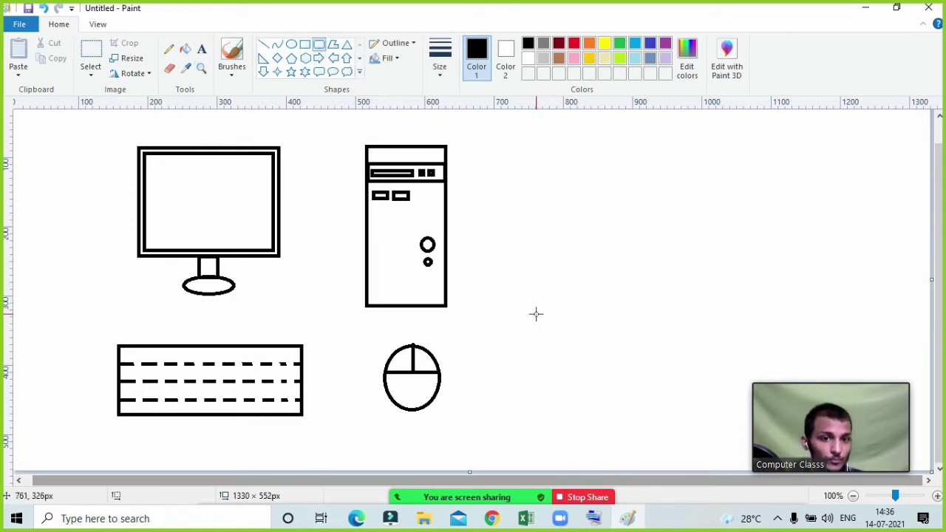
{"action": "left_click_drag", "start_coordinate": [530, 312], "coordinate": [600, 407]}
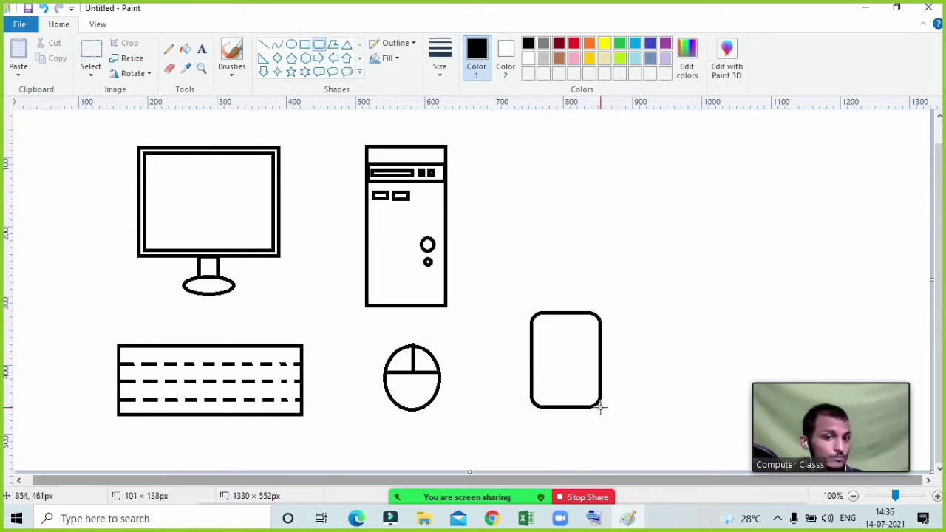
{"action": "left_click_drag", "start_coordinate": [575, 368], "coordinate": [564, 367]}
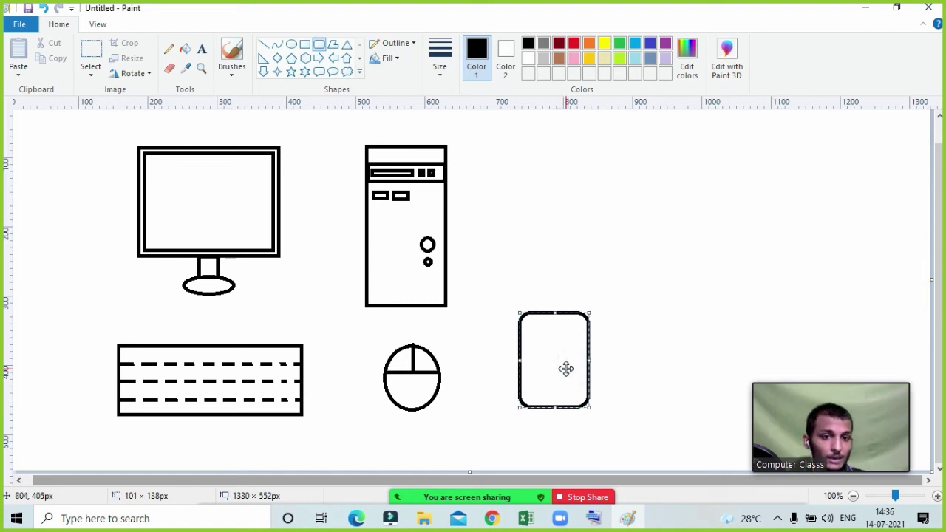
Draw two ovals inside the speaker: about 45 × 52 px in its upper half and about 21 × 27 px near its bottom
{"action": "left_click", "coordinate": [291, 45]}
{"action": "mouse_move", "coordinate": [537, 329]}
{"action": "left_mouse_down"}
{"action": "mouse_move", "coordinate": [569, 368]}
{"action": "mouse_move", "coordinate": [553, 344]}
{"action": "left_mouse_up"}
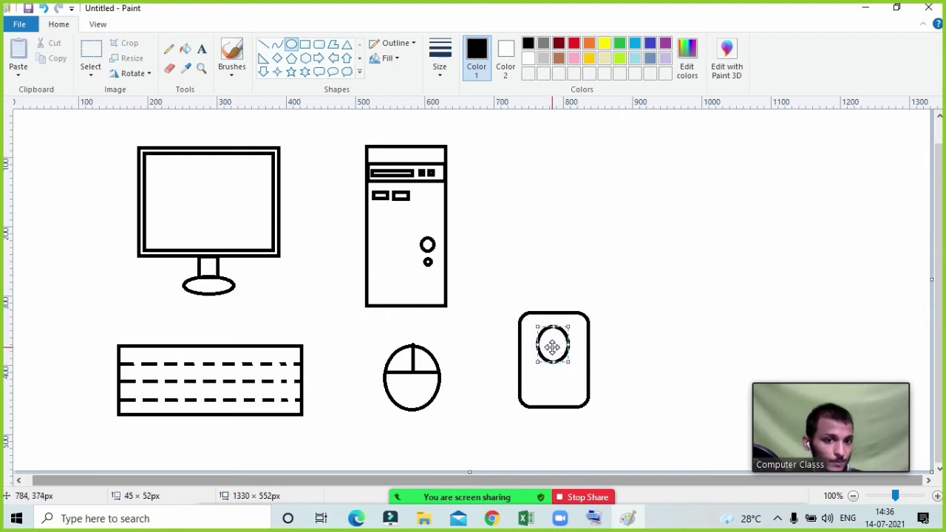
{"action": "left_click", "coordinate": [292, 46]}
{"action": "left_click_drag", "start_coordinate": [546, 379], "coordinate": [561, 399]}
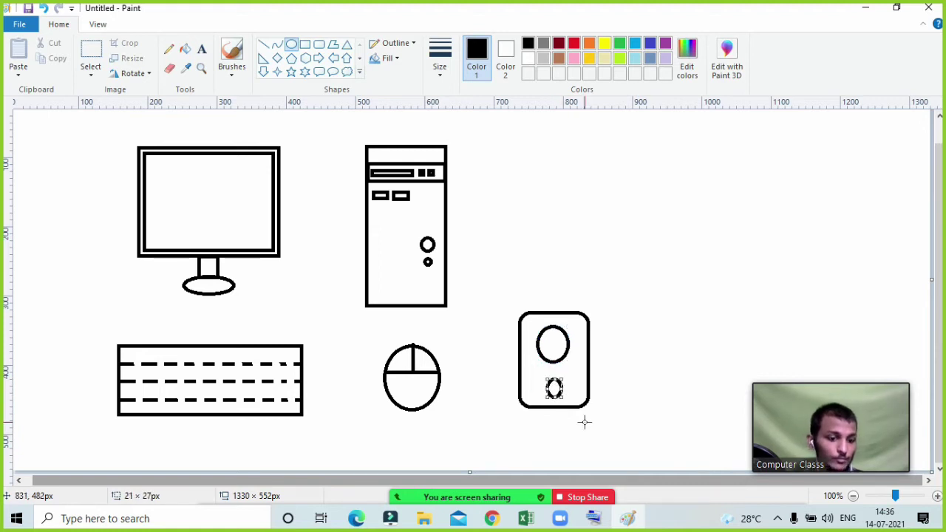
Connect the monitor, mouse, keyboard and speaker to the computer tower with one straight cable line each
{"action": "left_click", "coordinate": [625, 373]}
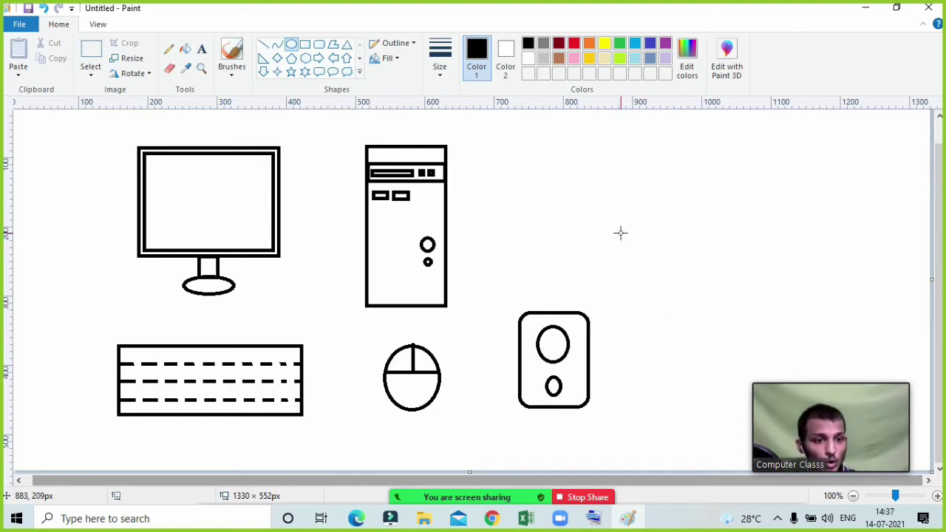
{"action": "left_click", "coordinate": [263, 45]}
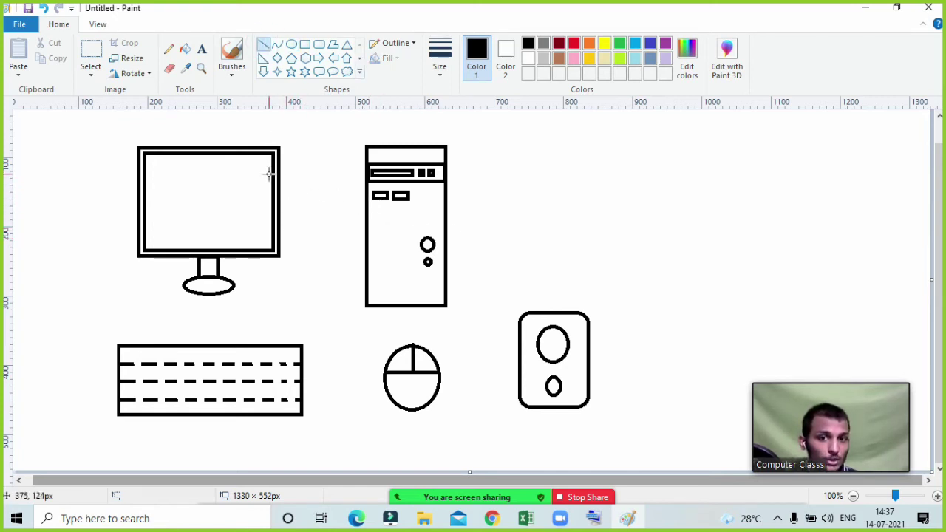
{"action": "left_click_drag", "start_coordinate": [282, 251], "coordinate": [366, 197]}
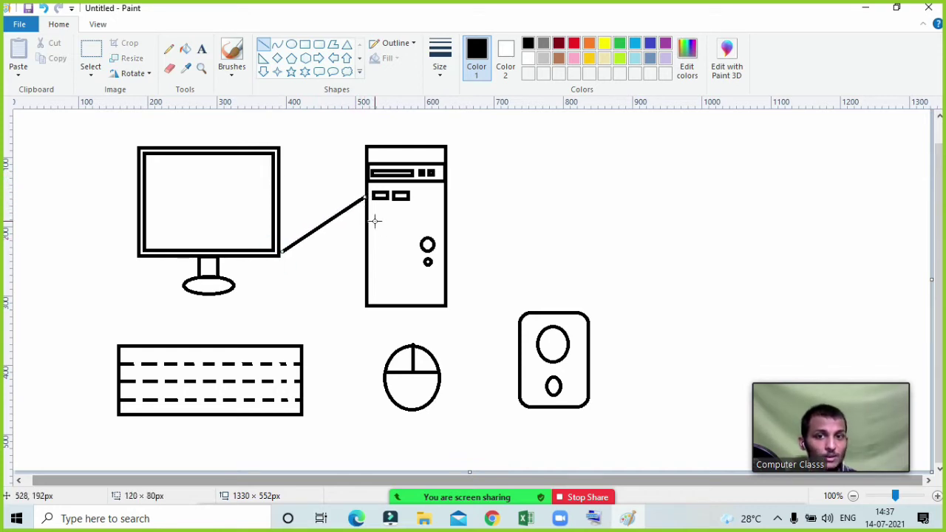
{"action": "left_click_drag", "start_coordinate": [415, 347], "coordinate": [416, 305]}
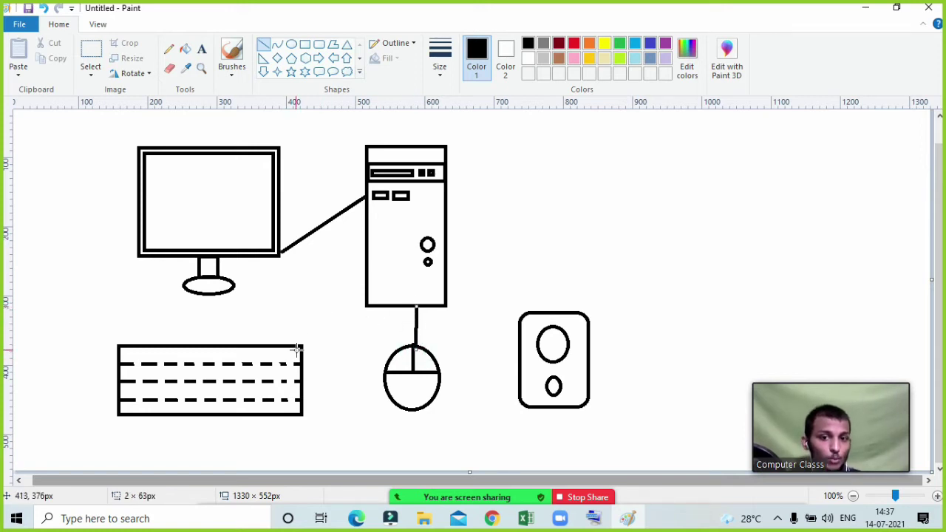
{"action": "left_click_drag", "start_coordinate": [299, 348], "coordinate": [365, 292]}
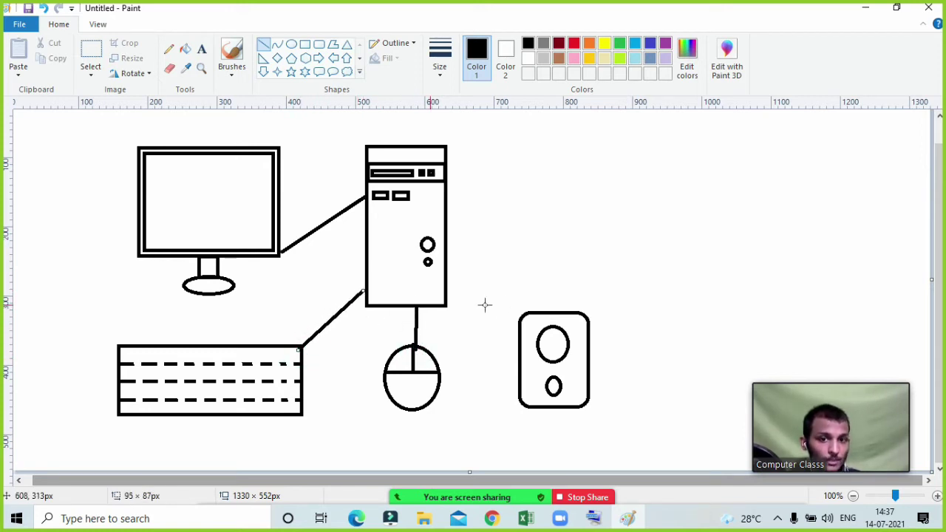
{"action": "left_click_drag", "start_coordinate": [529, 314], "coordinate": [447, 215]}
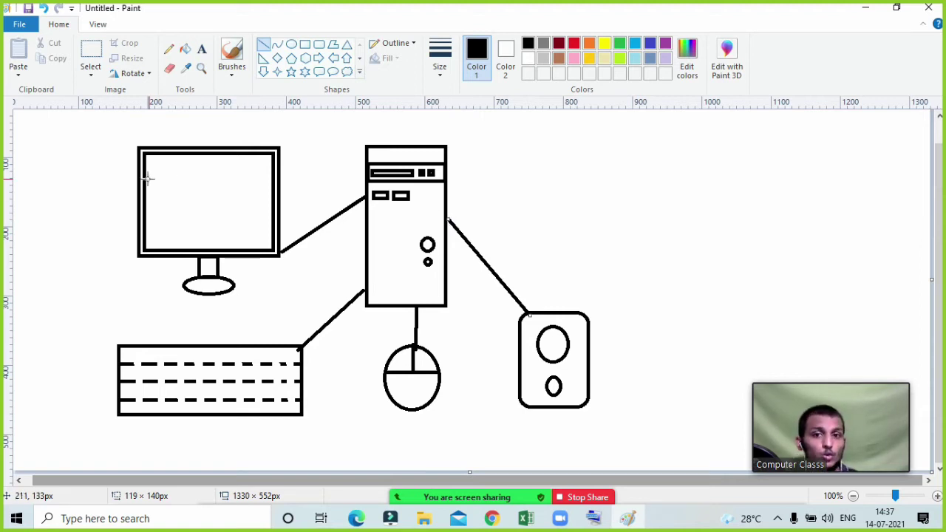
Draw a rectangle of about 180 × 88 px for a power socket board above the speaker, beside the tower
{"action": "scroll", "coordinate": [501, 199], "scroll_direction": "up", "scroll_amount": 1}
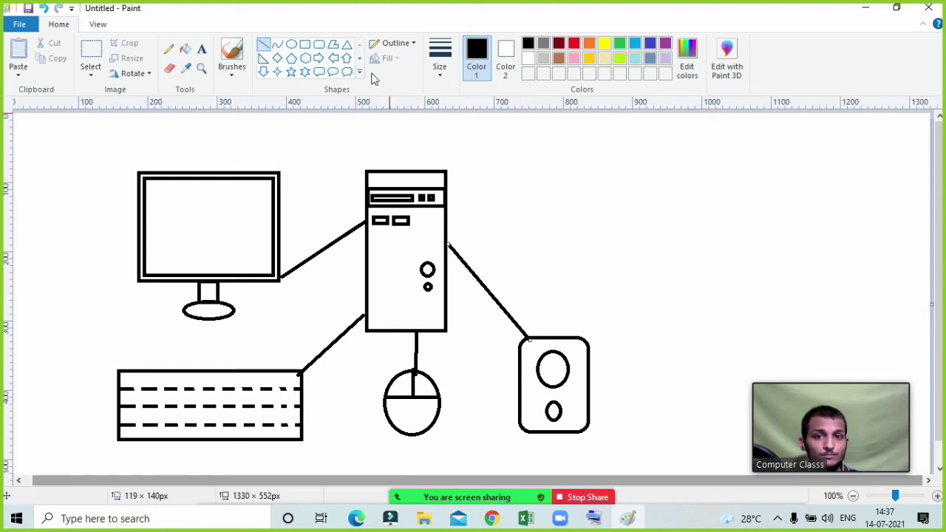
{"action": "left_click", "coordinate": [305, 45]}
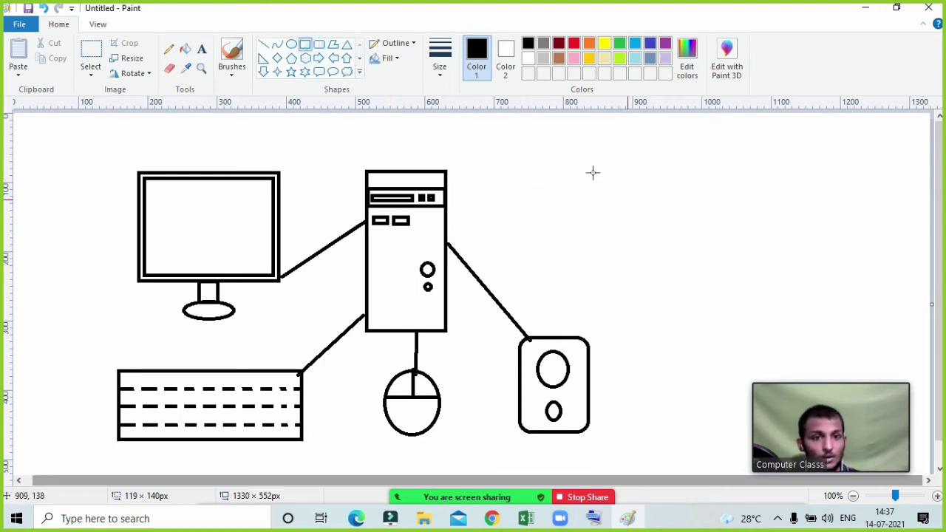
{"action": "left_click_drag", "start_coordinate": [540, 155], "coordinate": [665, 217]}
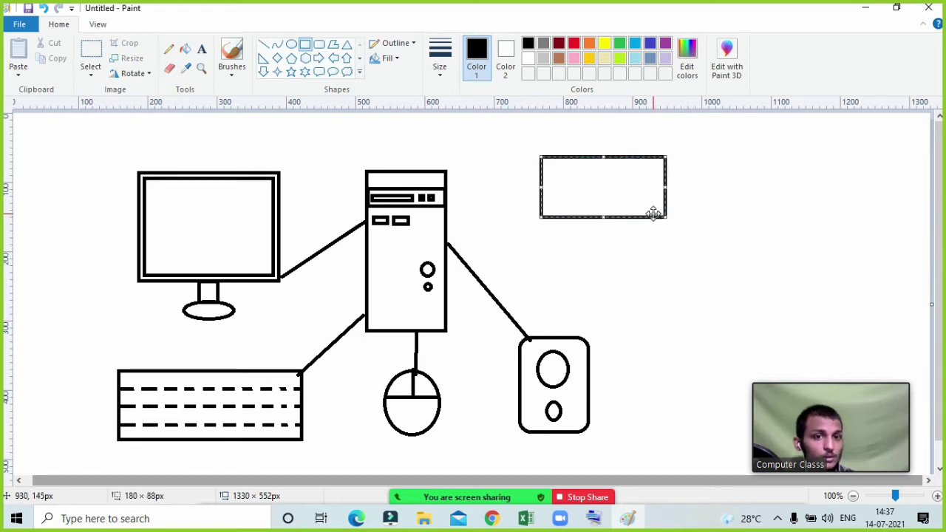
{"action": "left_click", "coordinate": [305, 45]}
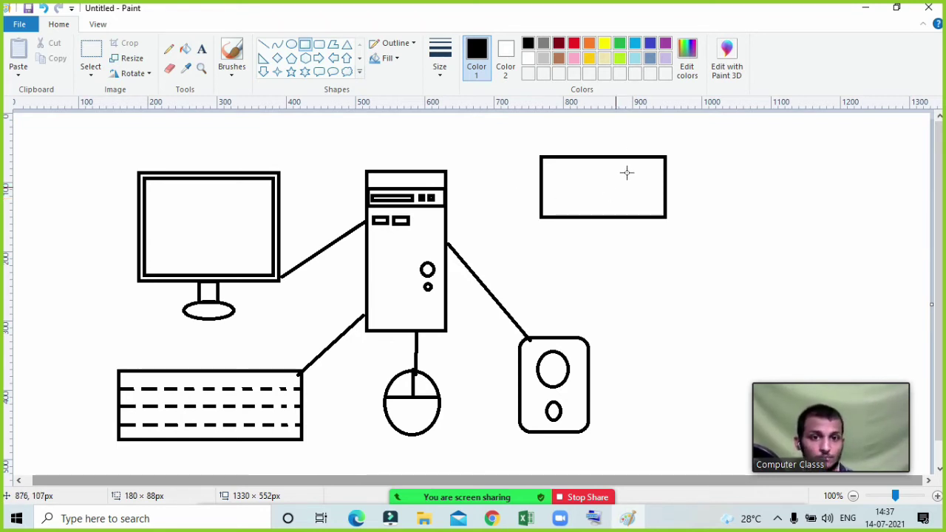
Draw two upright switch rectangles of about 15 × 38 px side by side in the middle of the socket board, aligning their tops
{"action": "left_click", "coordinate": [201, 68]}
{"action": "left_click", "coordinate": [556, 182]}
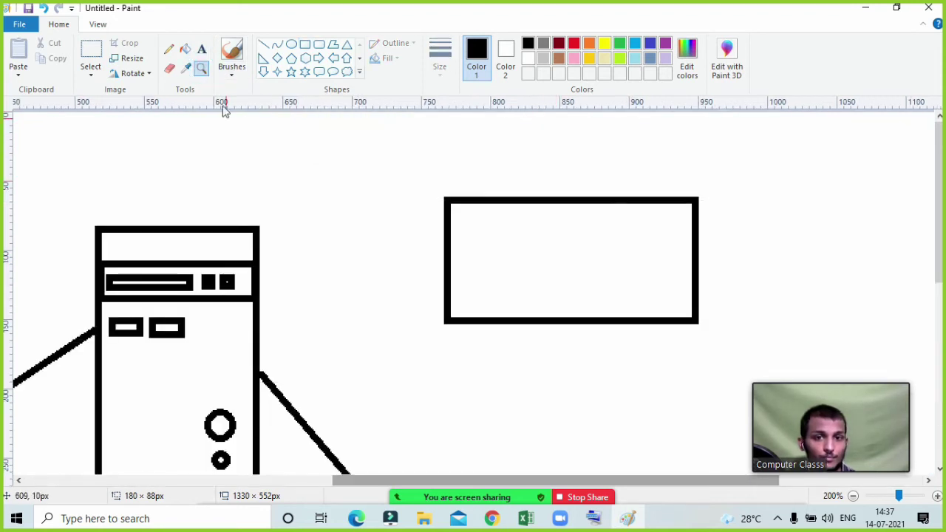
{"action": "left_click", "coordinate": [292, 44]}
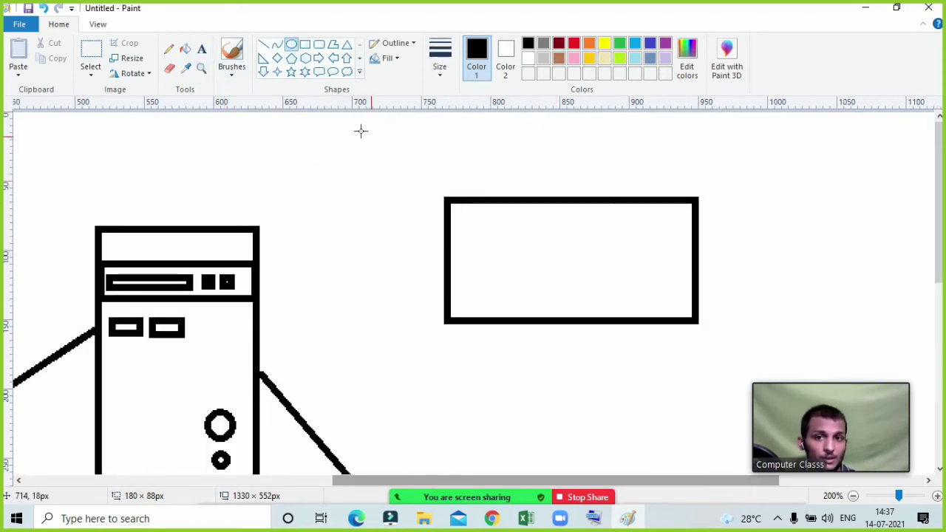
{"action": "left_click", "coordinate": [304, 44]}
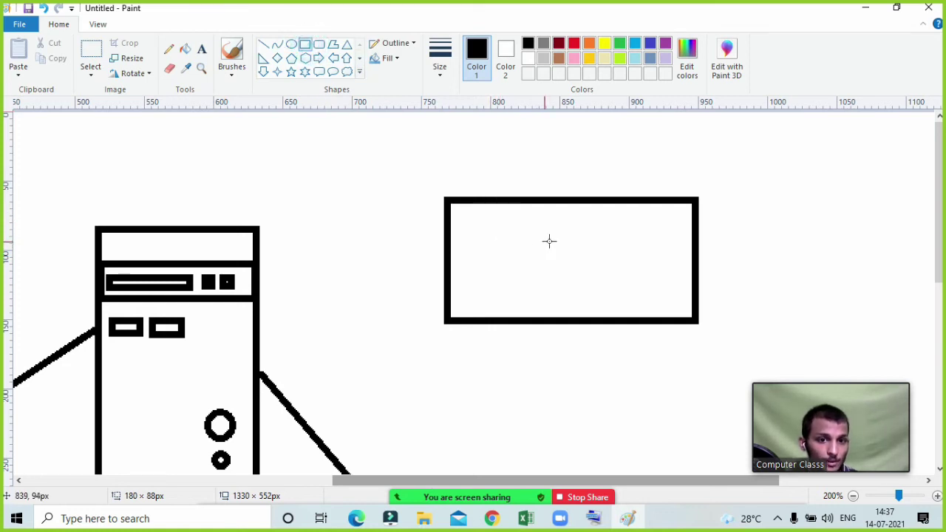
{"action": "left_click_drag", "start_coordinate": [543, 232], "coordinate": [563, 283]}
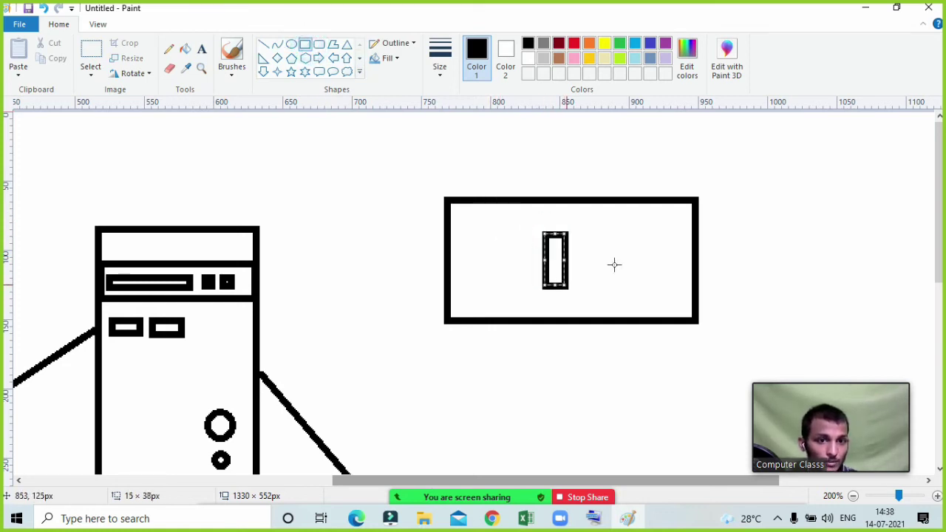
{"action": "left_click", "coordinate": [592, 249]}
{"action": "left_click_drag", "start_coordinate": [576, 232], "coordinate": [597, 286]}
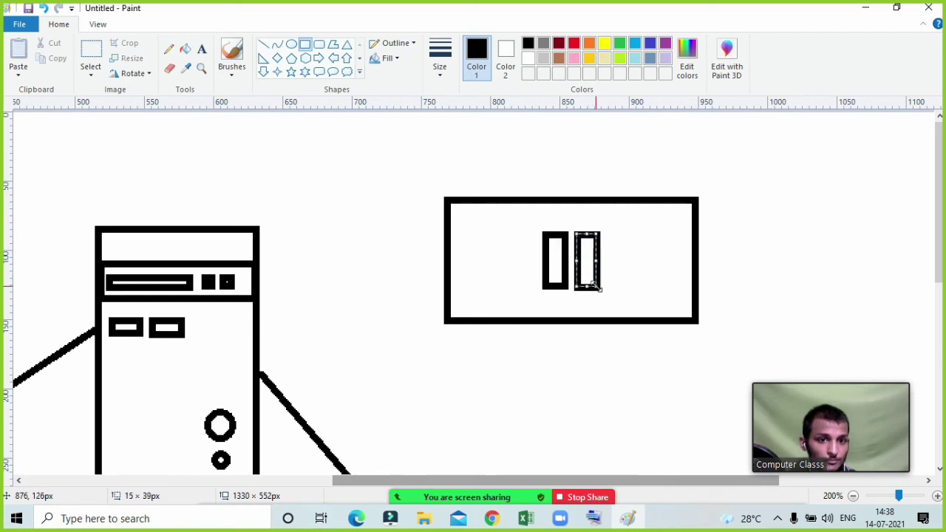
{"action": "key", "text": "Up"}
{"action": "key", "text": "Up"}
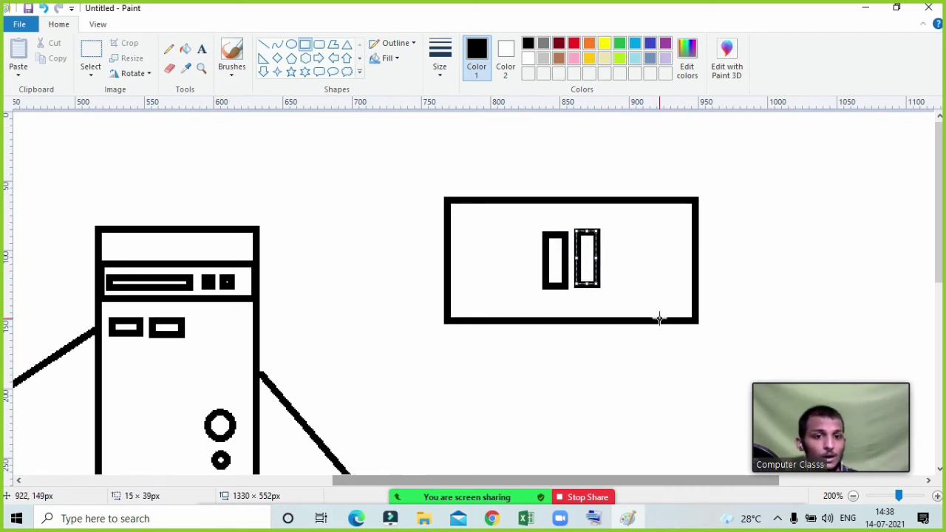
{"action": "key", "text": "Down"}
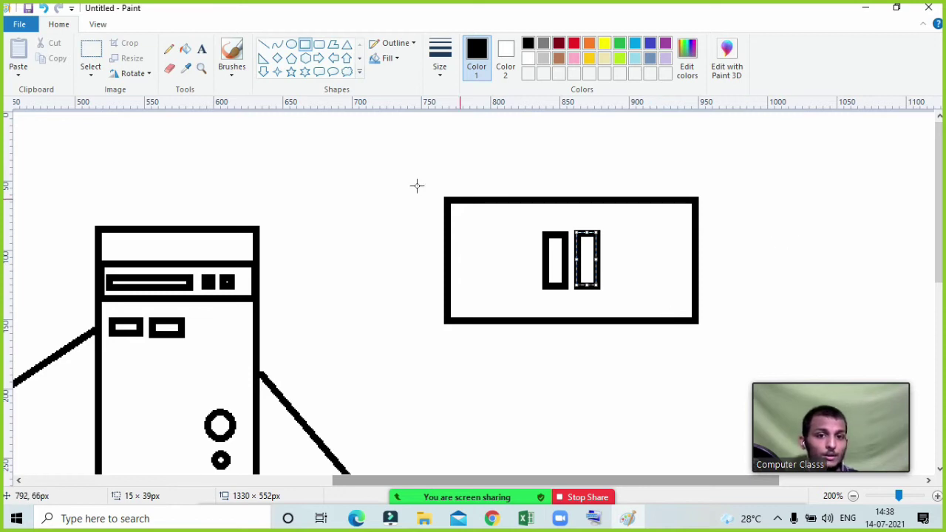
Draw three small circles in a triangle on each side of the switches as socket holes, each about 10 to 14 px wide
{"action": "left_click", "coordinate": [291, 44]}
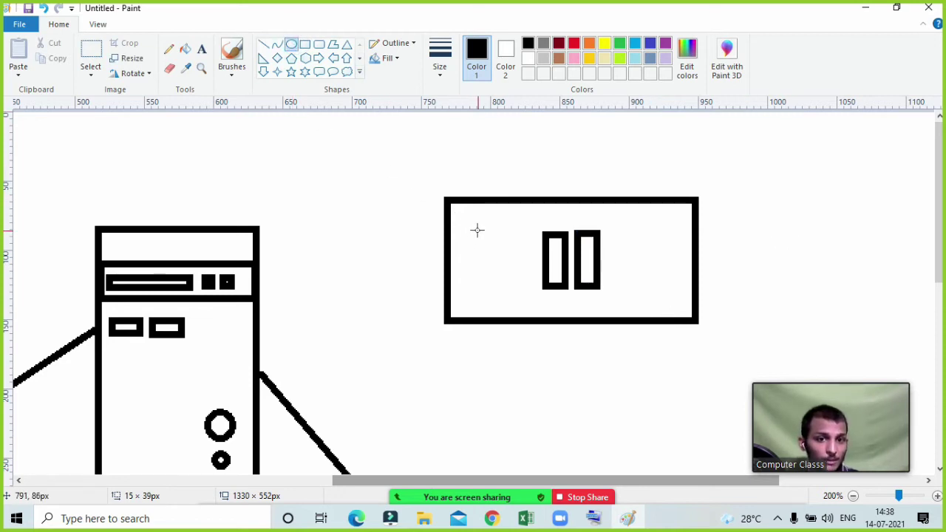
{"action": "mouse_move", "coordinate": [477, 230]}
{"action": "left_mouse_down"}
{"action": "mouse_move", "coordinate": [498, 249]}
{"action": "mouse_move", "coordinate": [473, 285]}
{"action": "mouse_move", "coordinate": [516, 288]}
{"action": "left_mouse_up"}
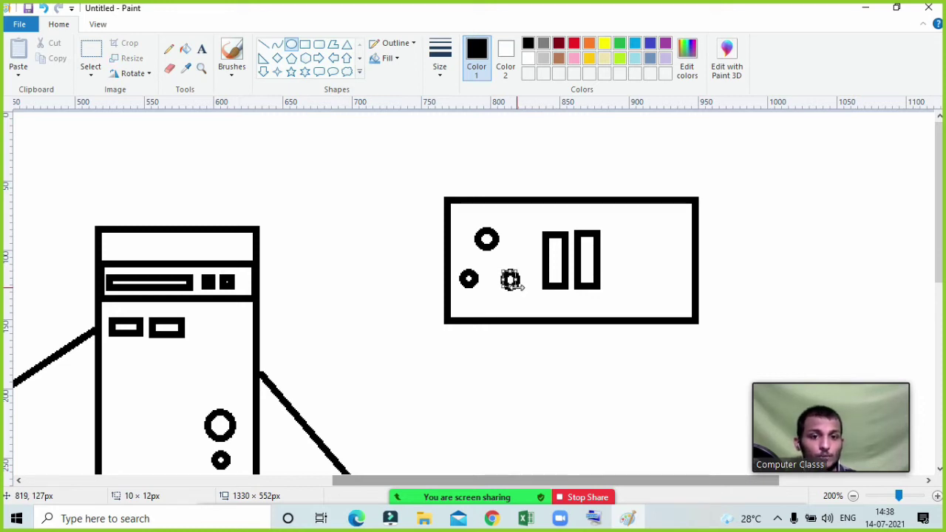
{"action": "left_click_drag", "start_coordinate": [631, 219], "coordinate": [652, 235]}
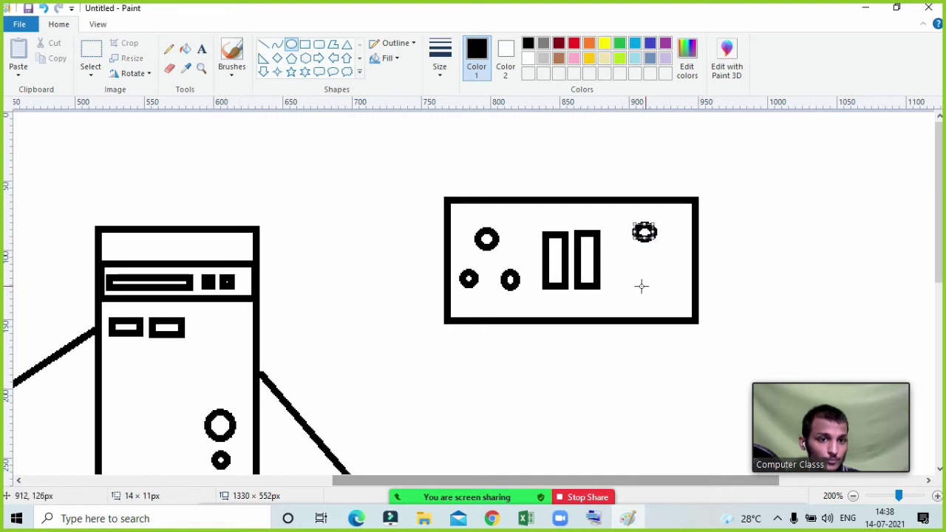
{"action": "left_click_drag", "start_coordinate": [617, 266], "coordinate": [677, 283]}
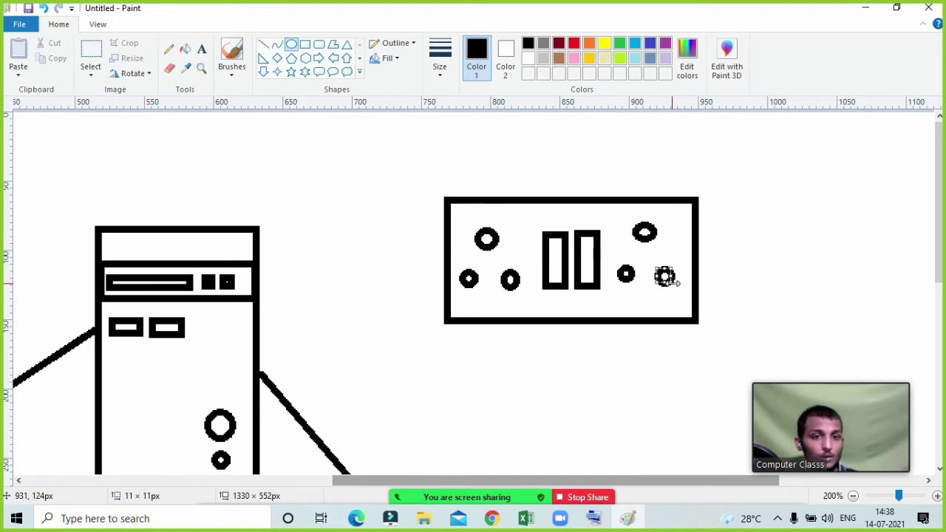
Draw a straight horizontal cable line from the tower's drive bay to the near edge of the socket board
{"action": "right_click", "coordinate": [200, 68]}
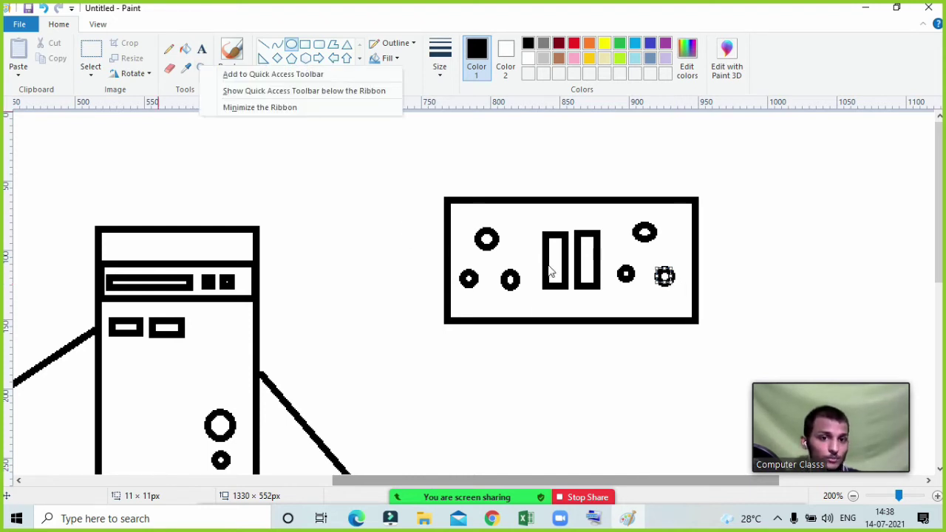
{"action": "left_click", "coordinate": [199, 68]}
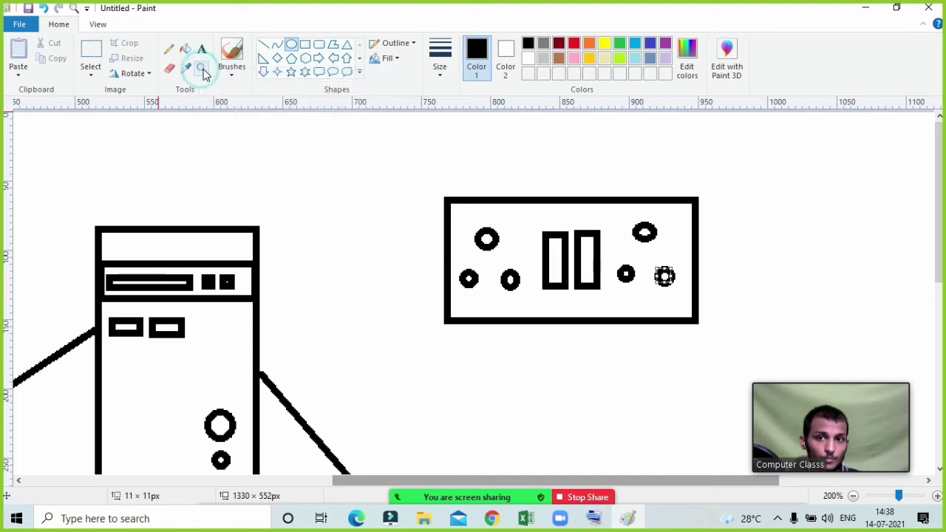
{"action": "left_click", "coordinate": [201, 68]}
{"action": "right_click", "coordinate": [535, 279]}
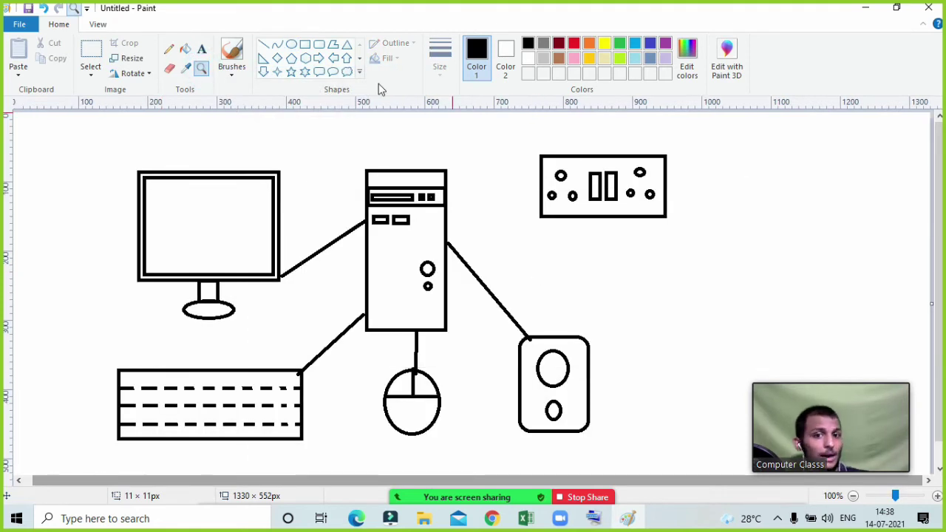
{"action": "left_click", "coordinate": [263, 45]}
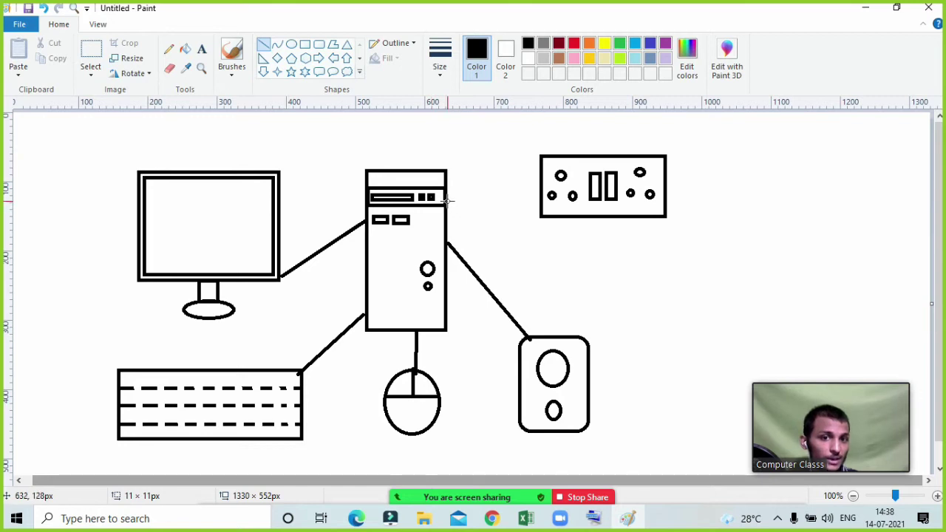
{"action": "left_click_drag", "start_coordinate": [447, 197], "coordinate": [541, 197]}
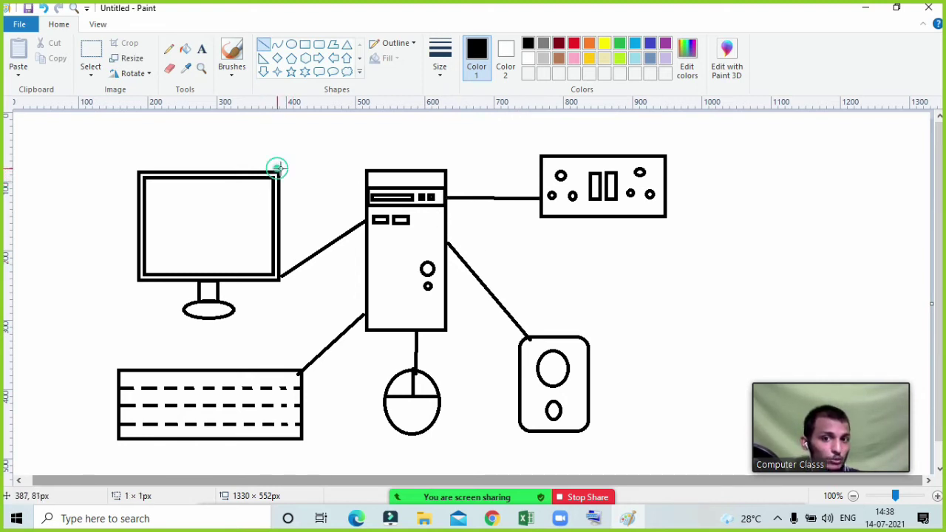
Try out the Curve tool with a line about 368 px wide in the empty area, bend it downward at two points, and undo it
{"action": "mouse_move", "coordinate": [278, 172]}
{"action": "left_mouse_down"}
{"action": "mouse_move", "coordinate": [348, 163]}
{"action": "mouse_move", "coordinate": [517, 169]}
{"action": "mouse_move", "coordinate": [374, 168]}
{"action": "mouse_move", "coordinate": [507, 160]}
{"action": "mouse_move", "coordinate": [359, 154]}
{"action": "left_mouse_up"}
{"action": "key", "text": "Escape"}
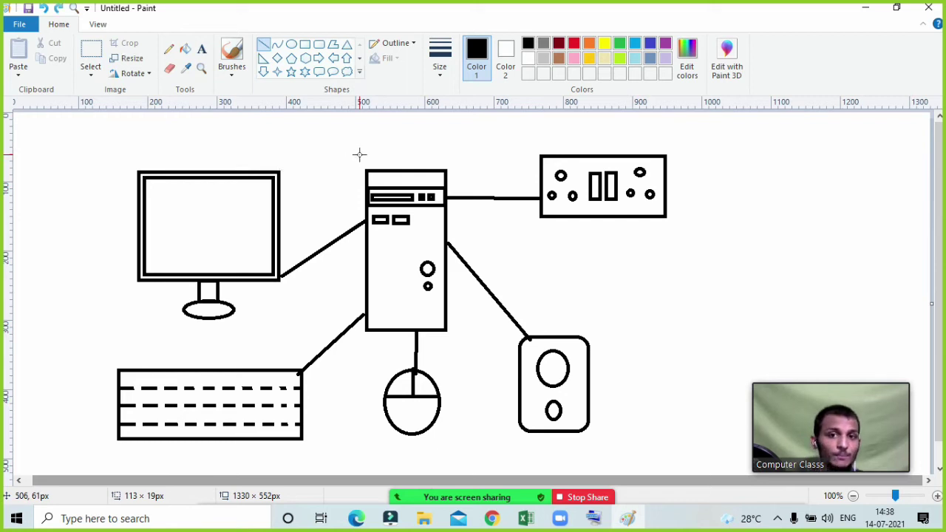
{"action": "left_click", "coordinate": [277, 44]}
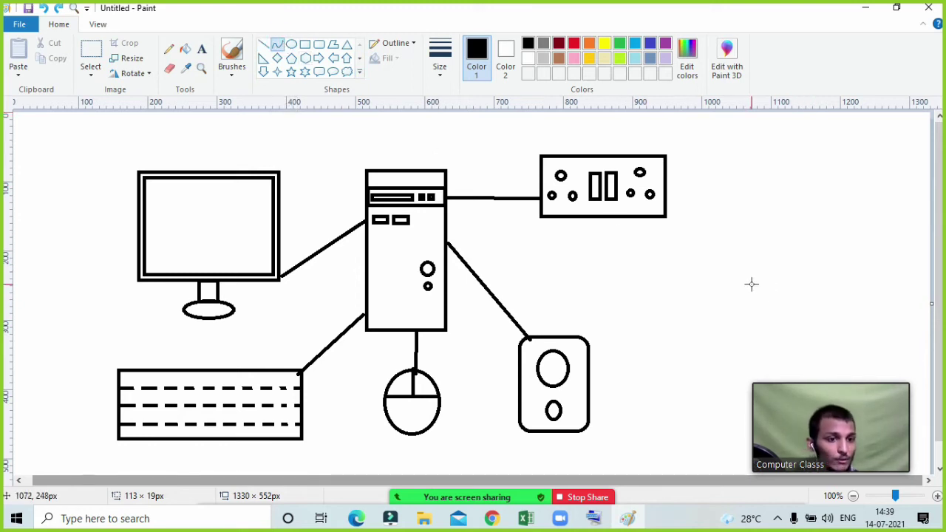
{"action": "left_click_drag", "start_coordinate": [618, 280], "coordinate": [872, 280]}
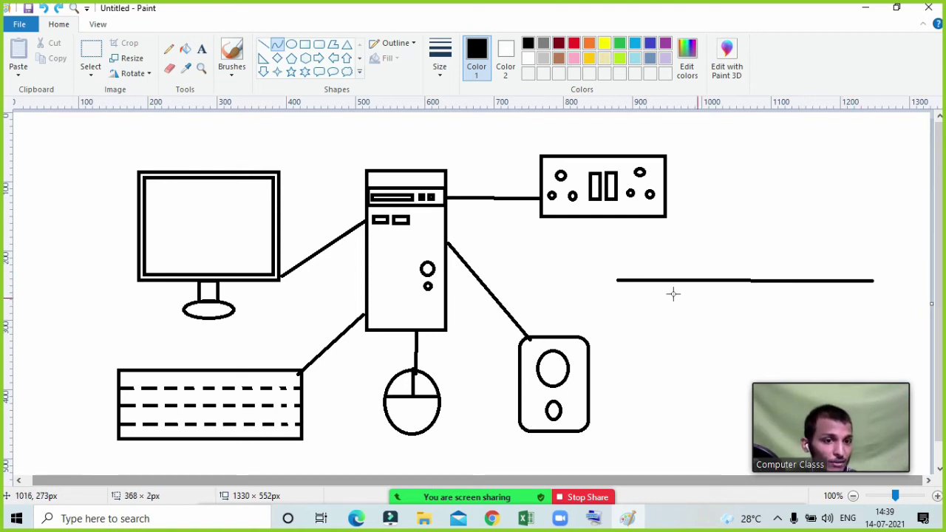
{"action": "left_click_drag", "start_coordinate": [667, 279], "coordinate": [674, 340]}
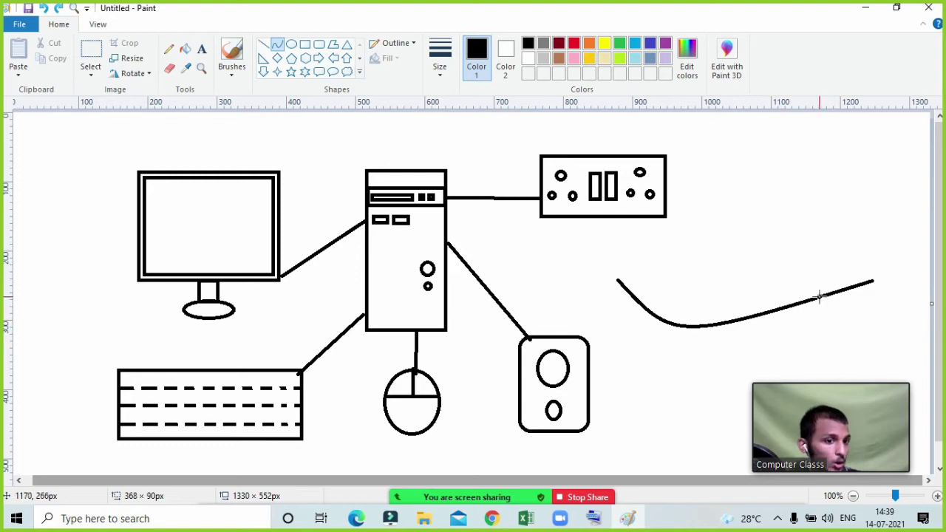
{"action": "left_click_drag", "start_coordinate": [819, 297], "coordinate": [828, 342]}
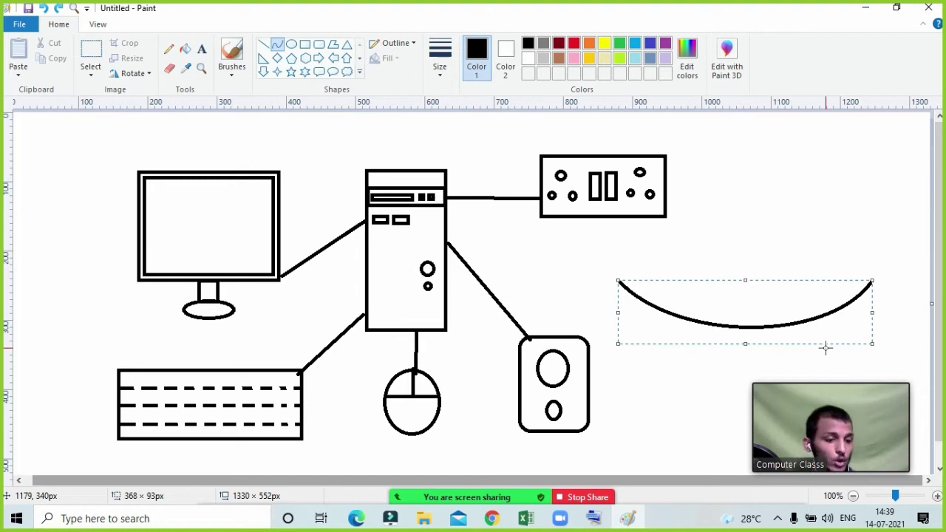
{"action": "key", "text": "ctrl+z"}
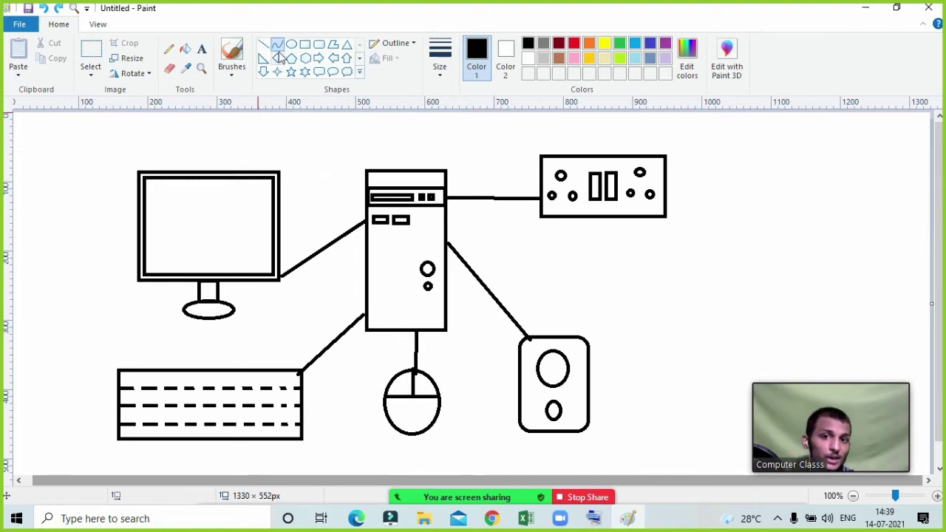
Draw a curved cable of about 530 × 92 px from the monitor's upper corner over the tower to the socket board's top edge
{"action": "left_click_drag", "start_coordinate": [281, 176], "coordinate": [648, 153]}
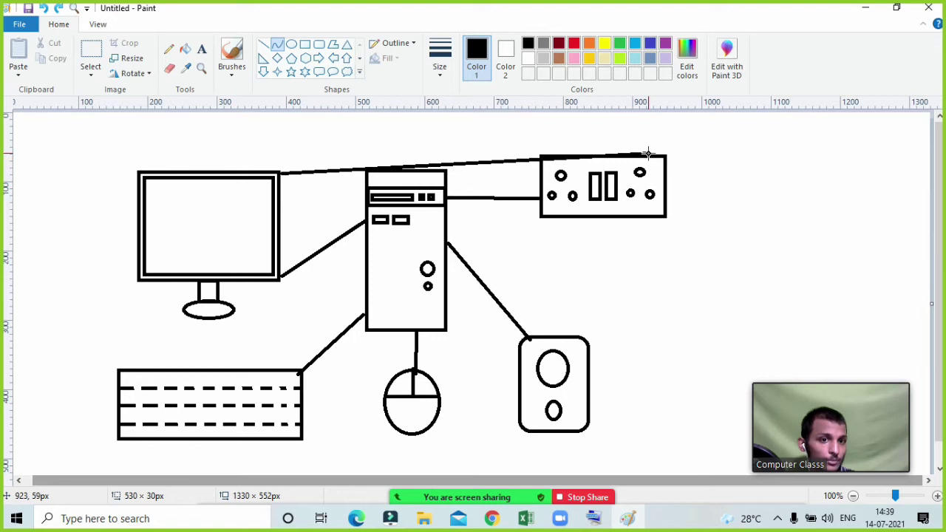
{"action": "left_click_drag", "start_coordinate": [317, 169], "coordinate": [315, 117]}
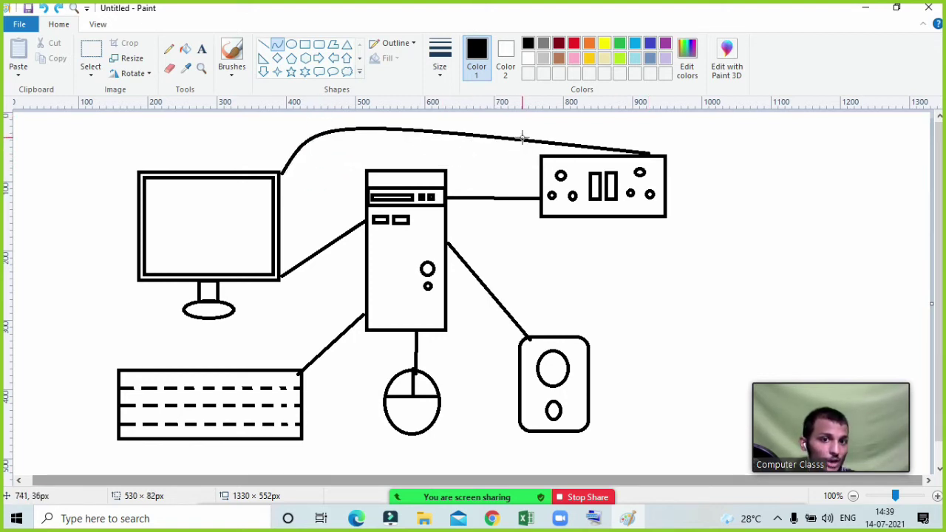
{"action": "left_click_drag", "start_coordinate": [522, 137], "coordinate": [545, 128]}
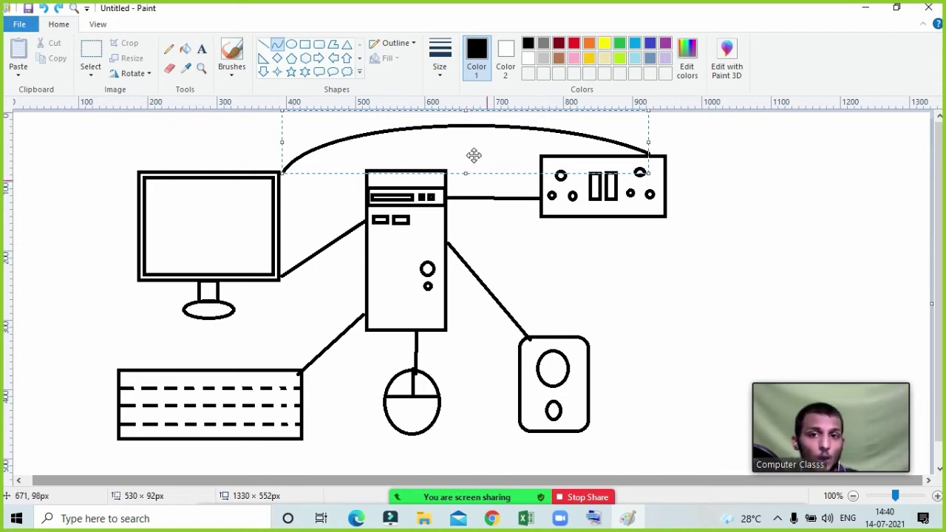
Clear the whole canvas by selecting the entire computer drawing and deleting it
{"action": "left_click", "coordinate": [89, 77]}
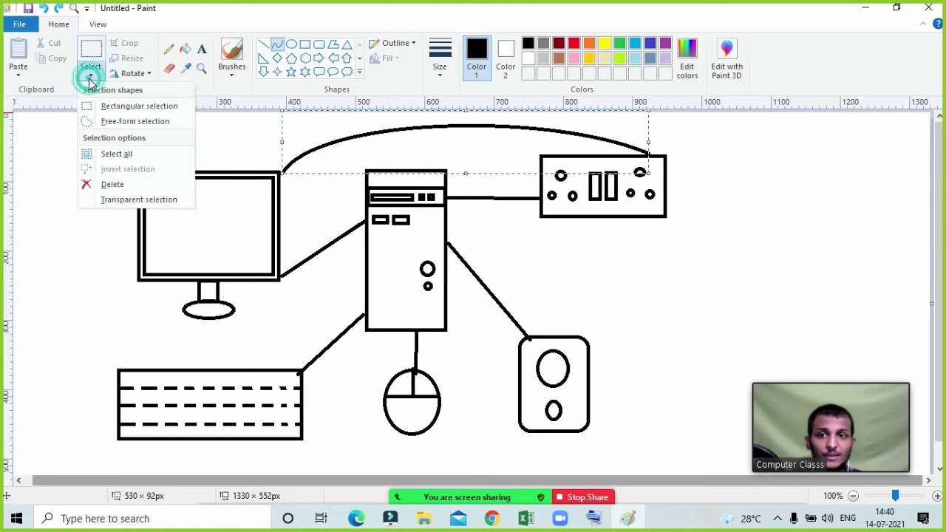
{"action": "left_click", "coordinate": [130, 155]}
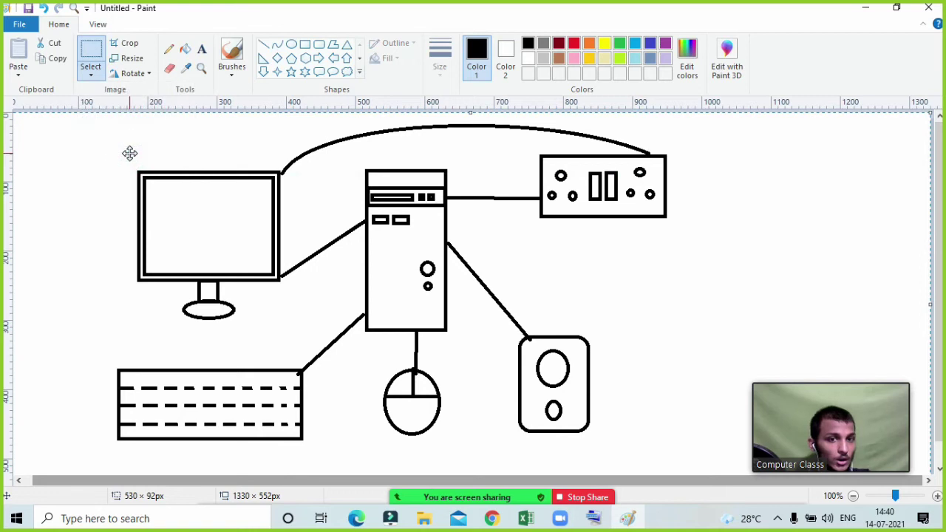
{"action": "left_click", "coordinate": [92, 76]}
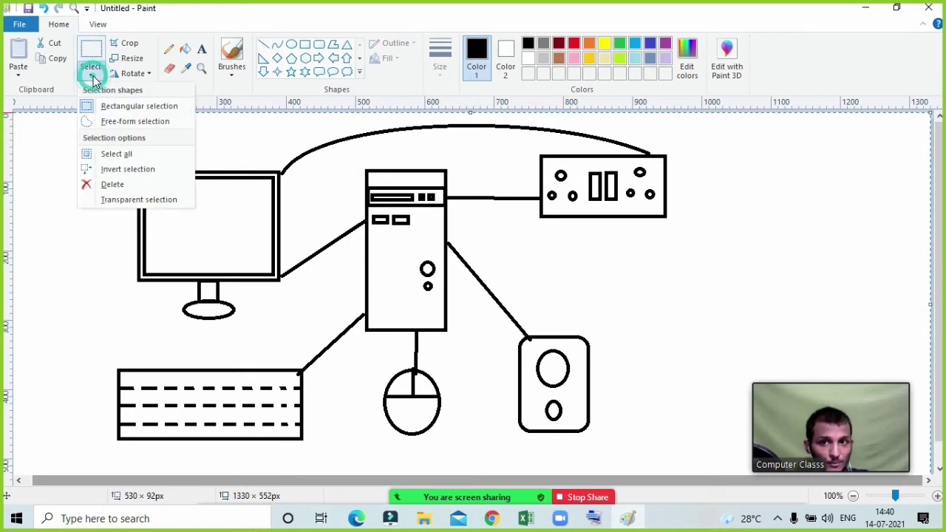
{"action": "left_click", "coordinate": [127, 189]}
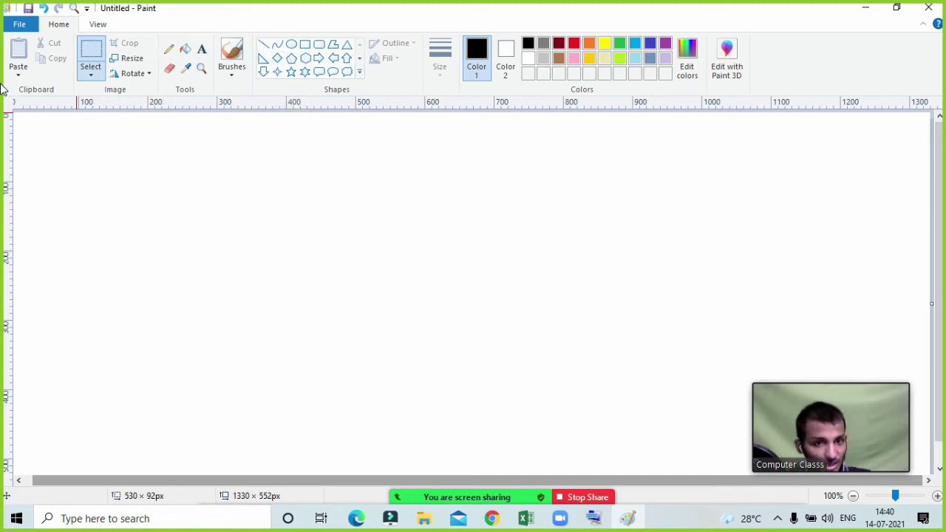
Draw an oval about 127 × 116 px and place it in the canvas's upper-left corner
{"action": "left_click", "coordinate": [291, 45]}
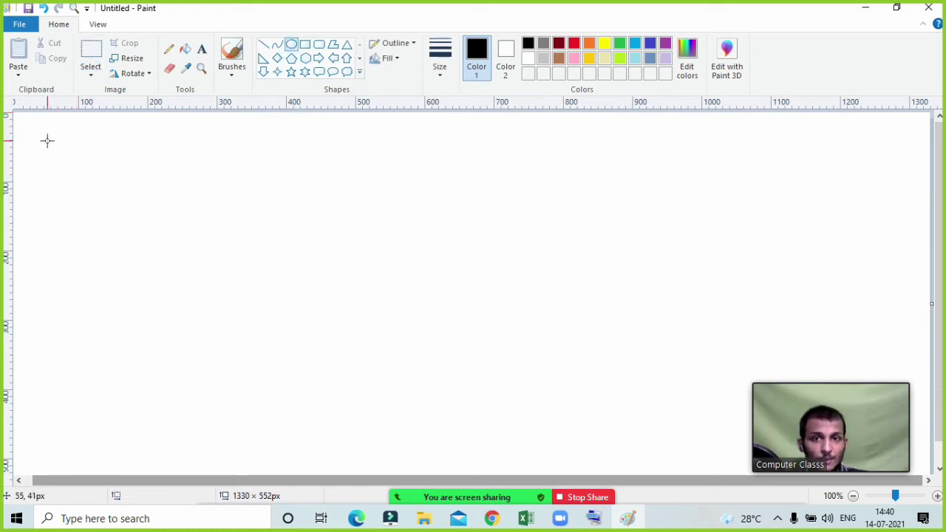
{"action": "left_click_drag", "start_coordinate": [38, 133], "coordinate": [126, 214]}
{"action": "left_click_drag", "start_coordinate": [86, 173], "coordinate": [74, 162]}
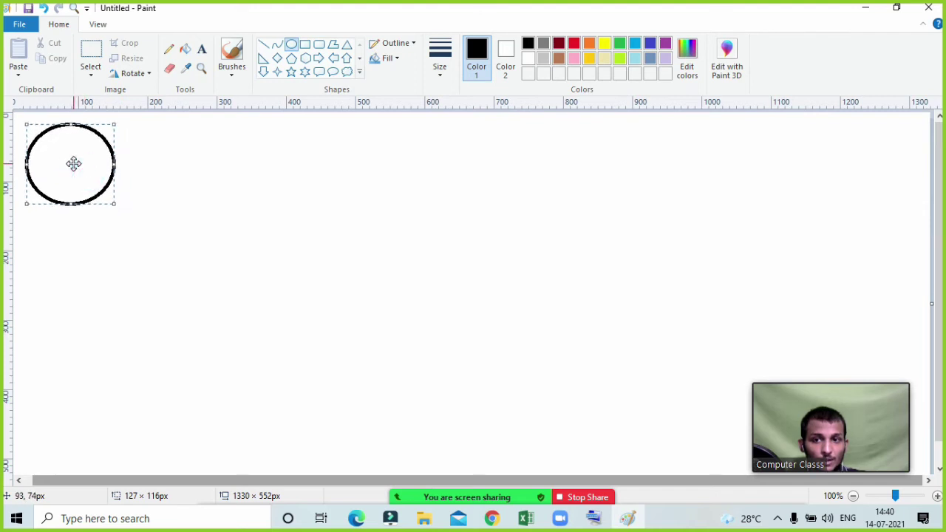
Draw a rectangle about 130 × 108 px and place it just to the right of the oval
{"action": "left_click", "coordinate": [304, 44]}
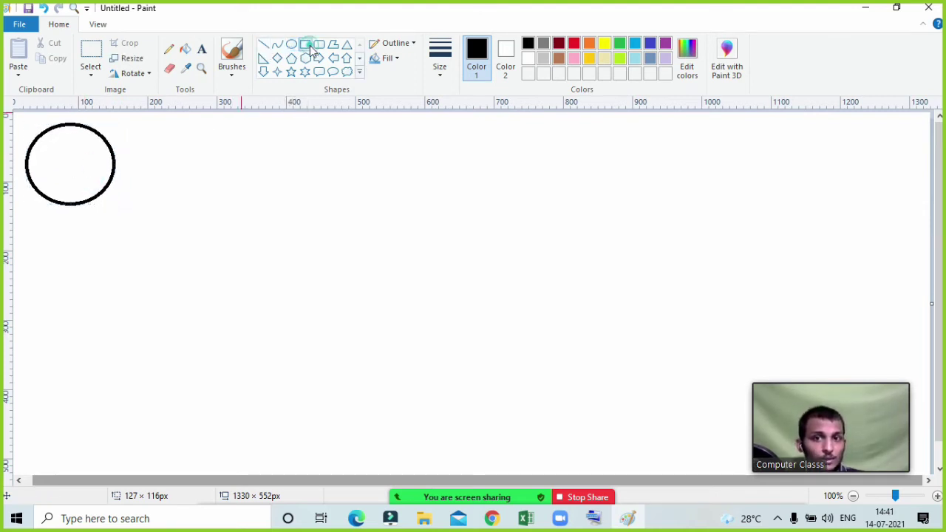
{"action": "left_click_drag", "start_coordinate": [139, 130], "coordinate": [229, 206]}
{"action": "left_click_drag", "start_coordinate": [193, 178], "coordinate": [183, 174]}
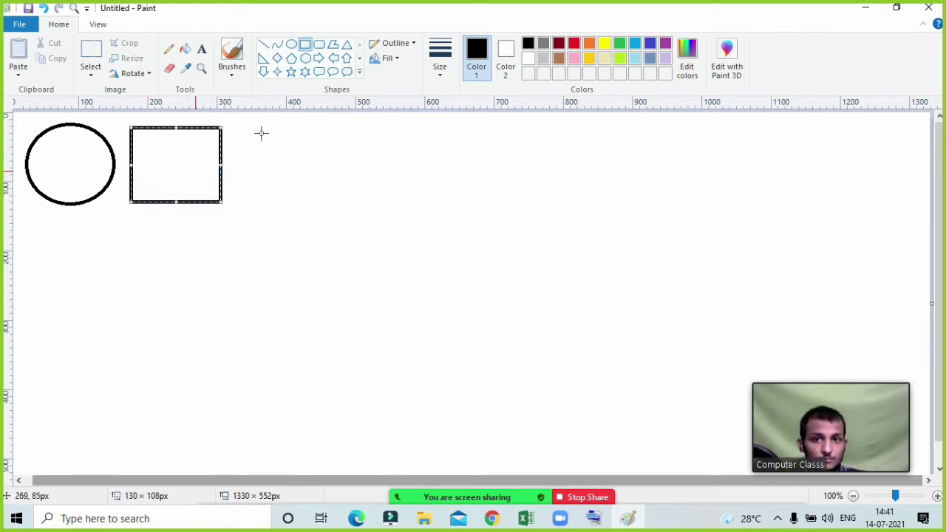
Draw a rounded rectangle about 149 × 118 px beside the rectangle, in line with the first two shapes
{"action": "left_click", "coordinate": [319, 45]}
{"action": "left_click_drag", "start_coordinate": [246, 128], "coordinate": [348, 211]}
{"action": "left_click_drag", "start_coordinate": [285, 175], "coordinate": [281, 173]}
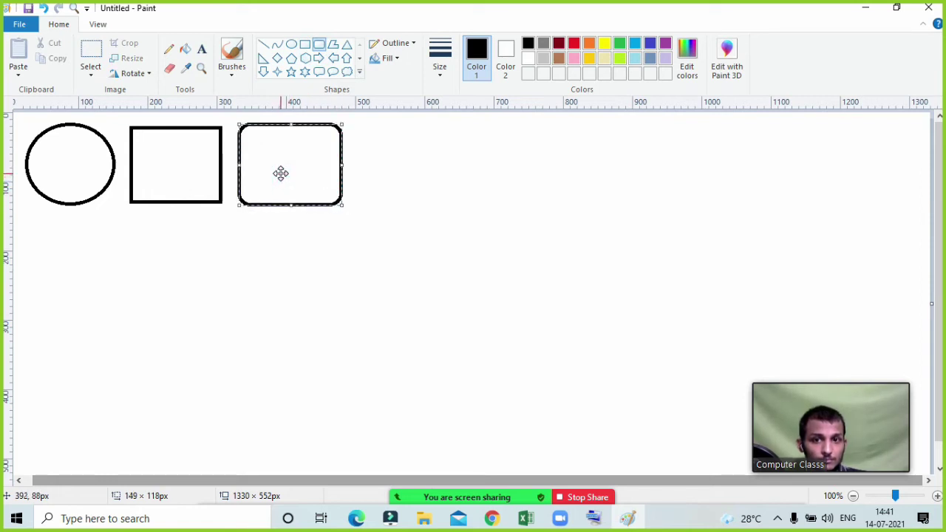
Try out the Polygon tool with an irregular seven-cornered notched shape about 230 × 203 px in the empty area right of the rounded rectangle
{"action": "left_click", "coordinate": [334, 45]}
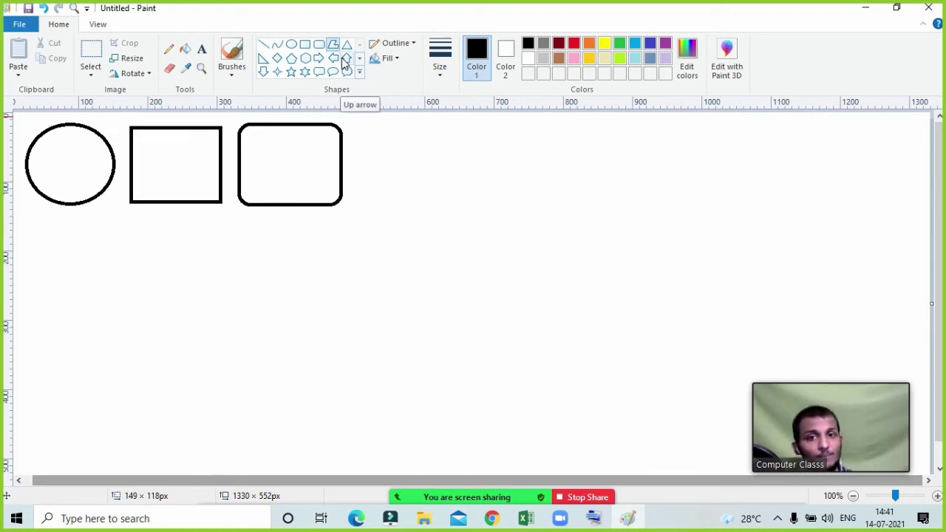
{"action": "left_click_drag", "start_coordinate": [479, 140], "coordinate": [484, 279]}
{"action": "left_click", "coordinate": [637, 239]}
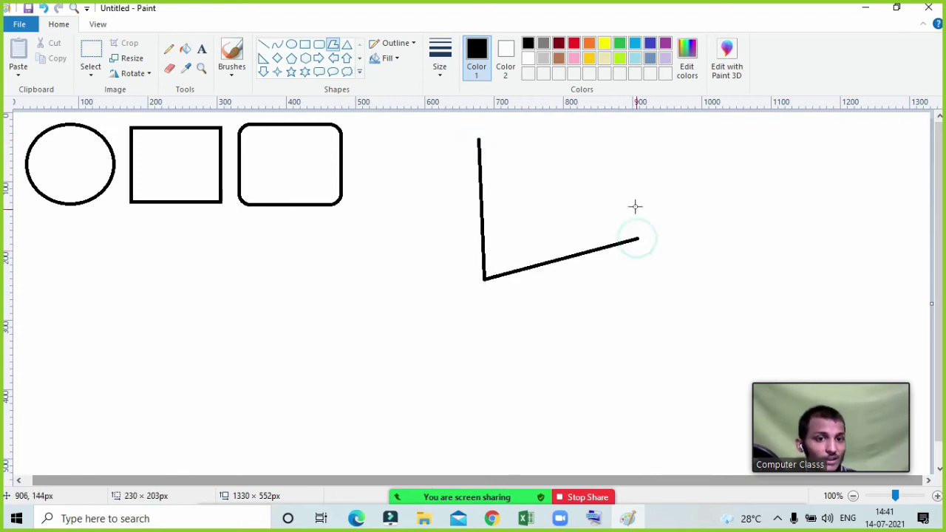
{"action": "left_click", "coordinate": [623, 177]}
{"action": "left_click", "coordinate": [545, 146]}
{"action": "left_click", "coordinate": [513, 214]}
{"action": "left_click", "coordinate": [510, 145]}
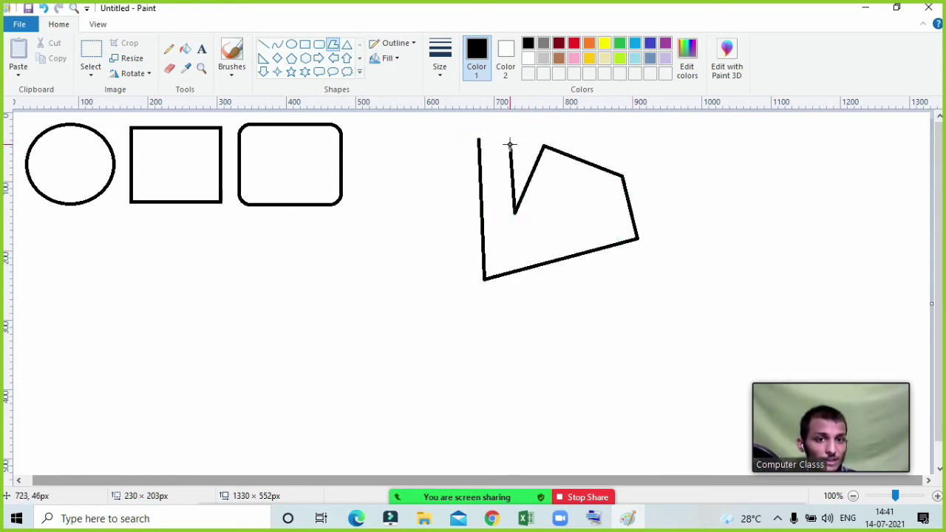
{"action": "left_click", "coordinate": [480, 140]}
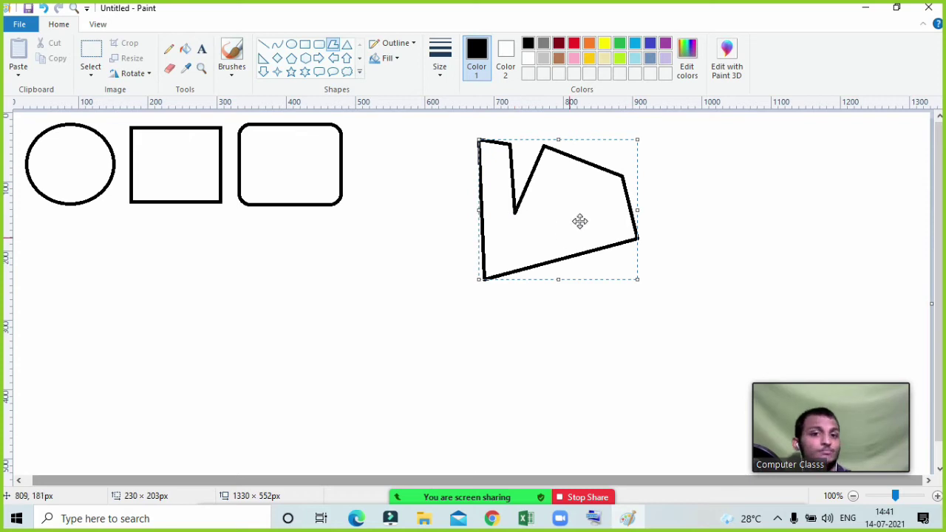
{"action": "left_click", "coordinate": [345, 205]}
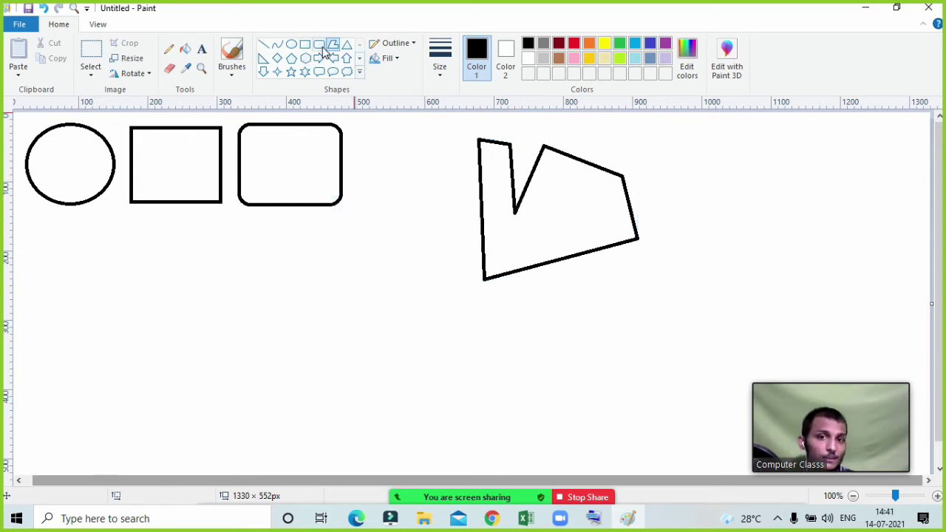
Try a larger irregular many-cornered polygon about 381 × 343 px in the middle of the canvas, and undo both trial polygons
{"action": "left_click", "coordinate": [382, 252]}
{"action": "left_click_drag", "start_coordinate": [393, 243], "coordinate": [420, 382]}
{"action": "left_click", "coordinate": [498, 368]}
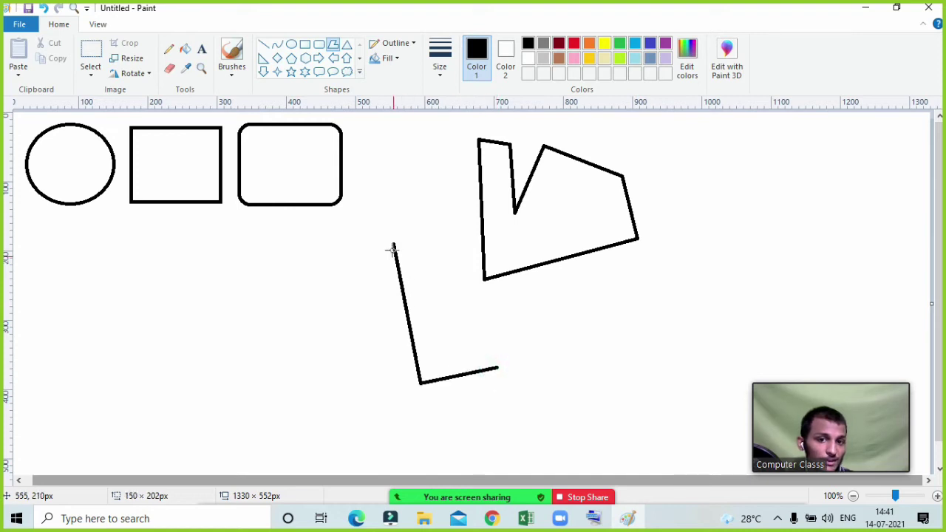
{"action": "left_click", "coordinate": [526, 361]}
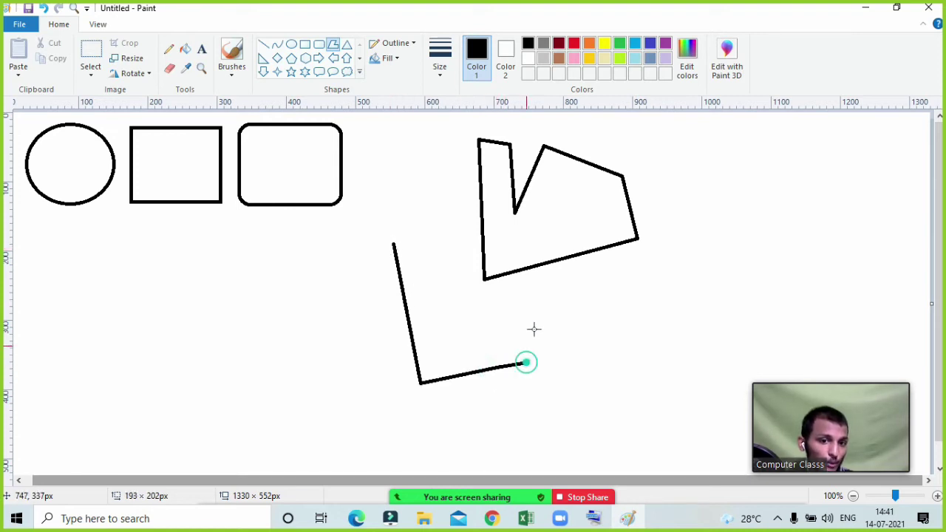
{"action": "left_click", "coordinate": [534, 312]}
{"action": "left_click", "coordinate": [456, 294]}
{"action": "left_click", "coordinate": [456, 222]}
{"action": "left_click", "coordinate": [445, 166]}
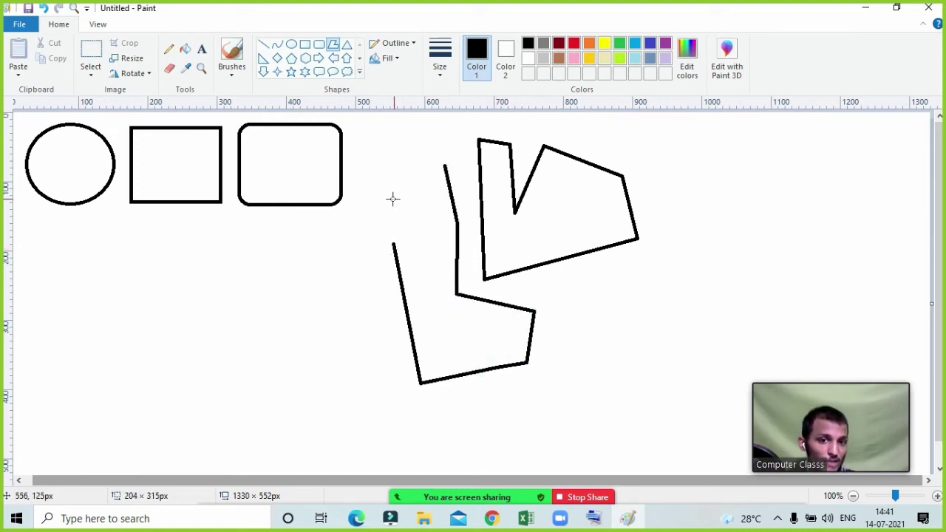
{"action": "left_click", "coordinate": [395, 198]}
{"action": "left_click_drag", "start_coordinate": [395, 198], "coordinate": [285, 252]}
{"action": "left_click", "coordinate": [271, 337]}
{"action": "left_click", "coordinate": [309, 402]}
{"action": "left_click", "coordinate": [337, 388]}
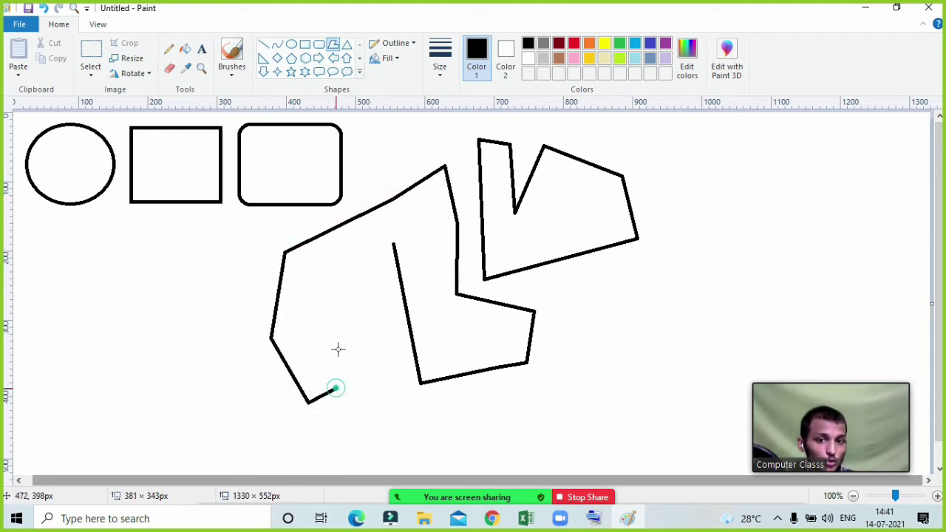
{"action": "left_click", "coordinate": [333, 305]}
{"action": "left_click", "coordinate": [323, 260]}
{"action": "left_click", "coordinate": [345, 253]}
{"action": "left_click", "coordinate": [361, 325]}
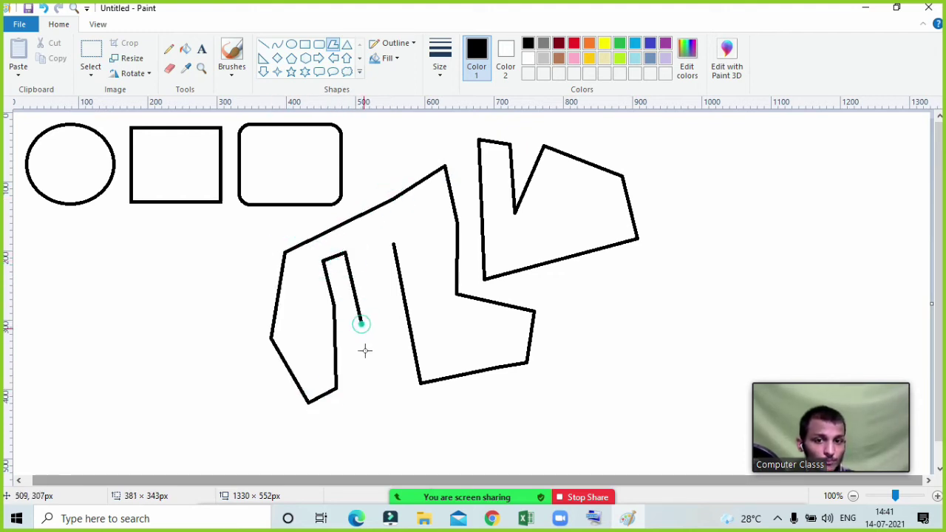
{"action": "left_click", "coordinate": [365, 373]}
{"action": "left_click", "coordinate": [383, 372]}
{"action": "left_click", "coordinate": [378, 312]}
{"action": "left_click", "coordinate": [375, 265]}
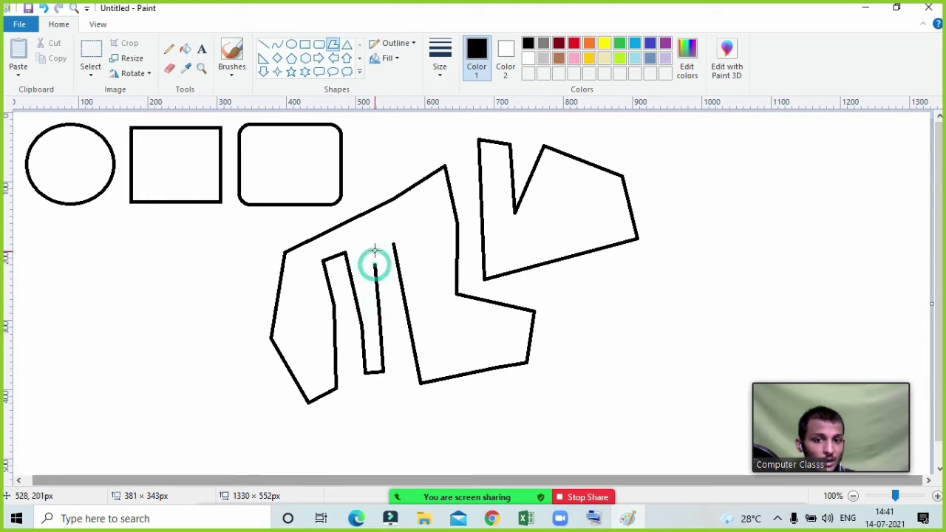
{"action": "left_click", "coordinate": [393, 245]}
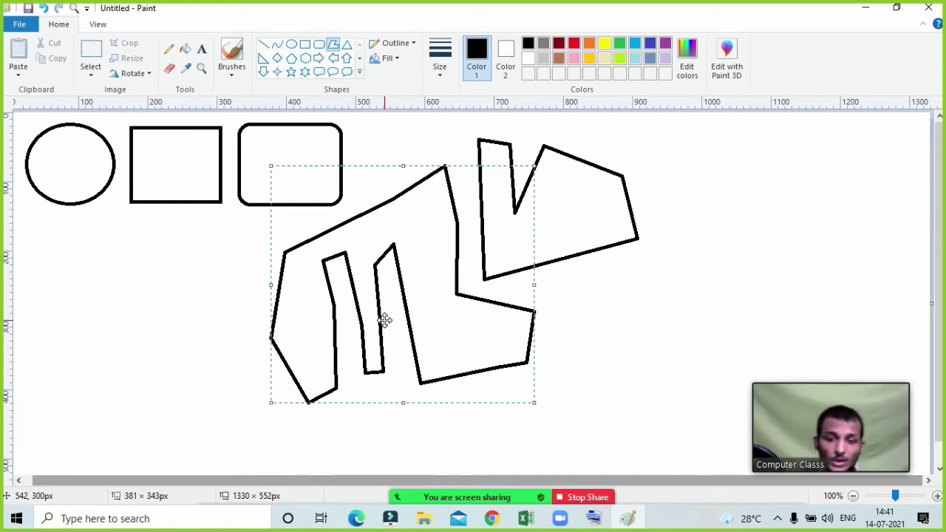
{"action": "left_click", "coordinate": [44, 9]}
{"action": "left_click", "coordinate": [44, 10]}
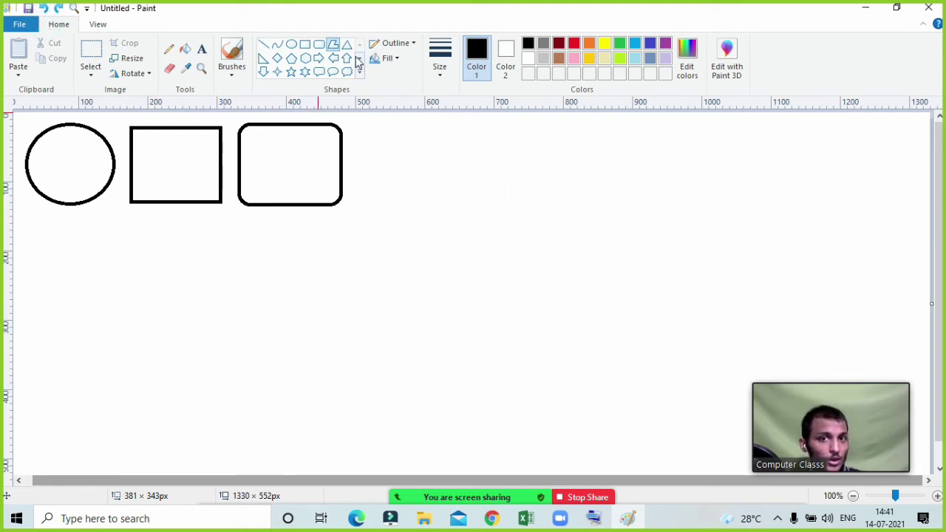
Draw a slanted L-shaped polygon about 131 × 117 px beside the rounded rectangle and a triangle about 143 × 125 px to its right
{"action": "left_click", "coordinate": [334, 45]}
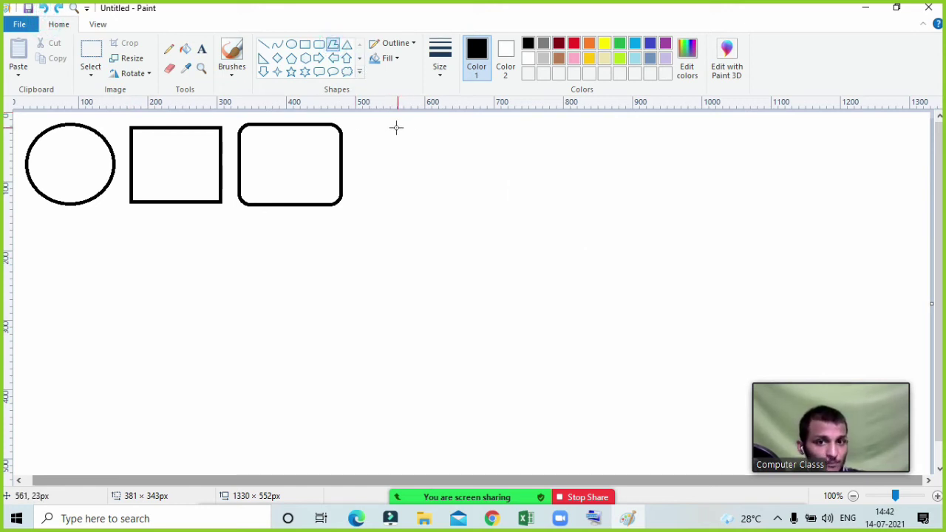
{"action": "left_click_drag", "start_coordinate": [423, 128], "coordinate": [367, 205]}
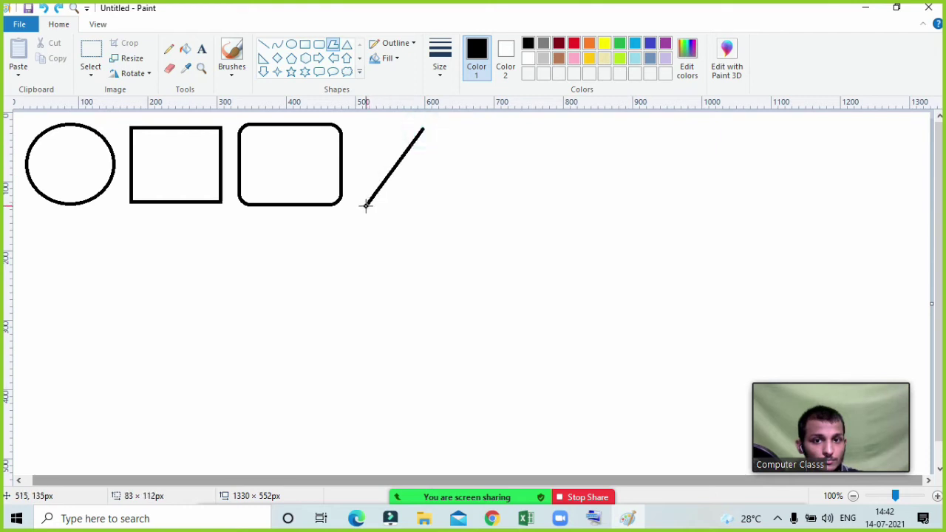
{"action": "left_click", "coordinate": [452, 210]}
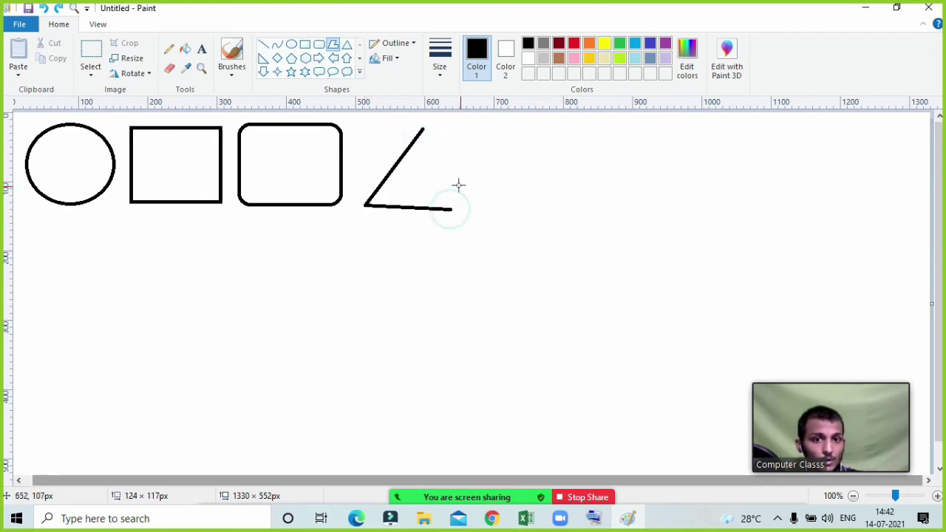
{"action": "left_click", "coordinate": [454, 184]}
{"action": "left_click", "coordinate": [422, 180]}
{"action": "left_click", "coordinate": [453, 135]}
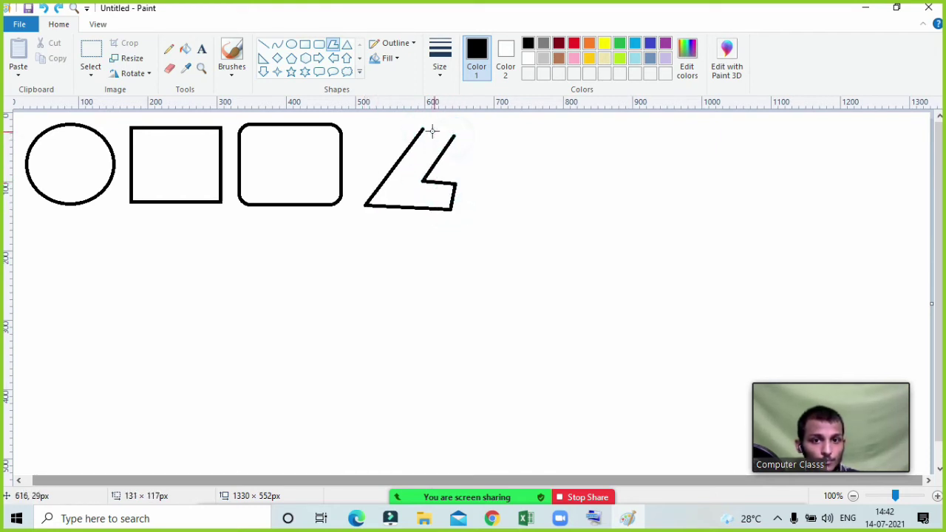
{"action": "left_click", "coordinate": [427, 130]}
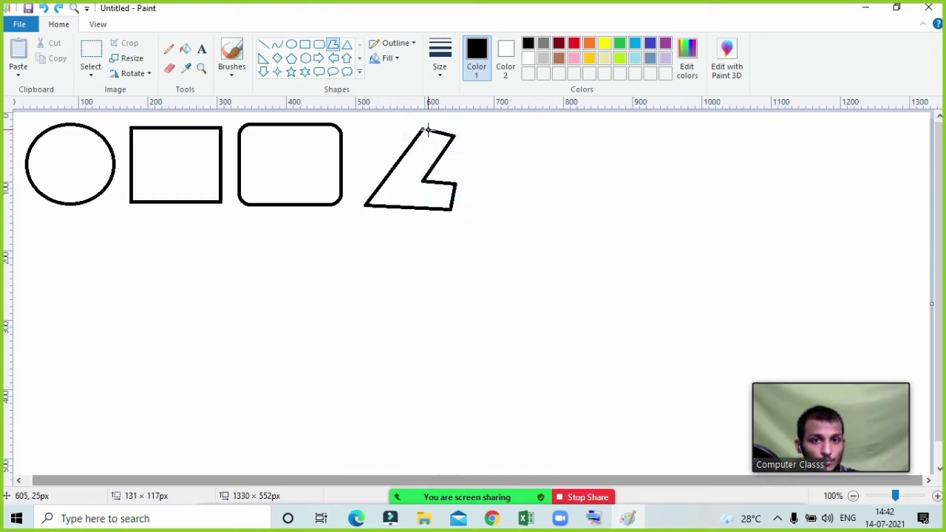
{"action": "left_click", "coordinate": [347, 44]}
{"action": "mouse_move", "coordinate": [483, 138]}
{"action": "left_mouse_down"}
{"action": "mouse_move", "coordinate": [581, 222]}
{"action": "mouse_move", "coordinate": [532, 201]}
{"action": "mouse_move", "coordinate": [533, 191]}
{"action": "left_mouse_up"}
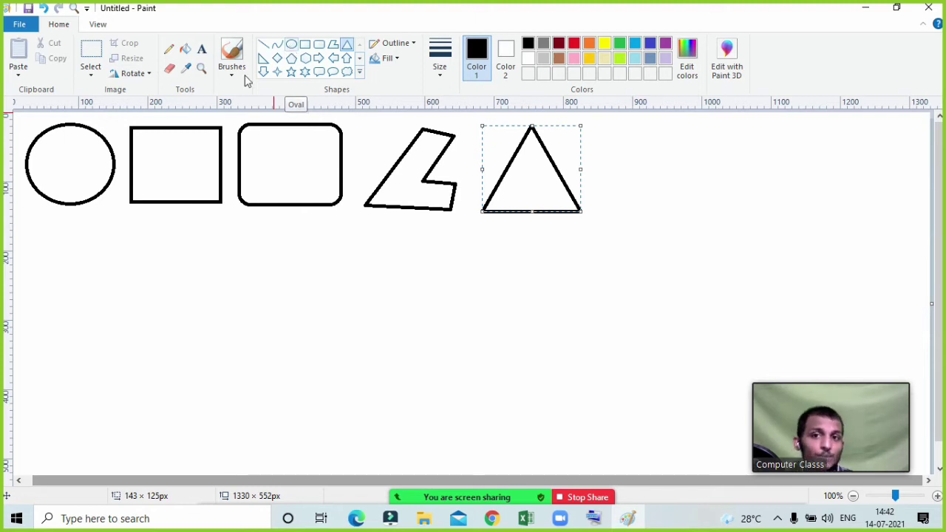
Add the text label OVAL below the oval
{"action": "left_click", "coordinate": [204, 48]}
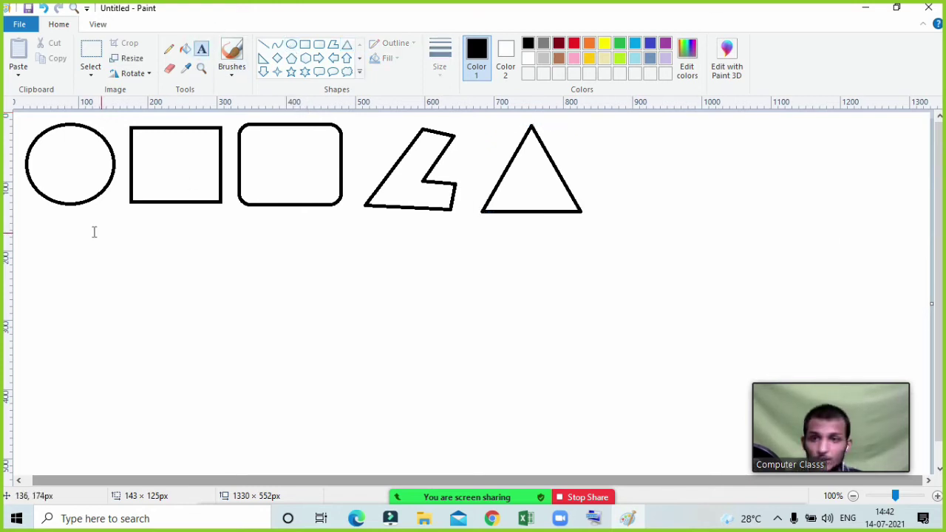
{"action": "left_click", "coordinate": [33, 219]}
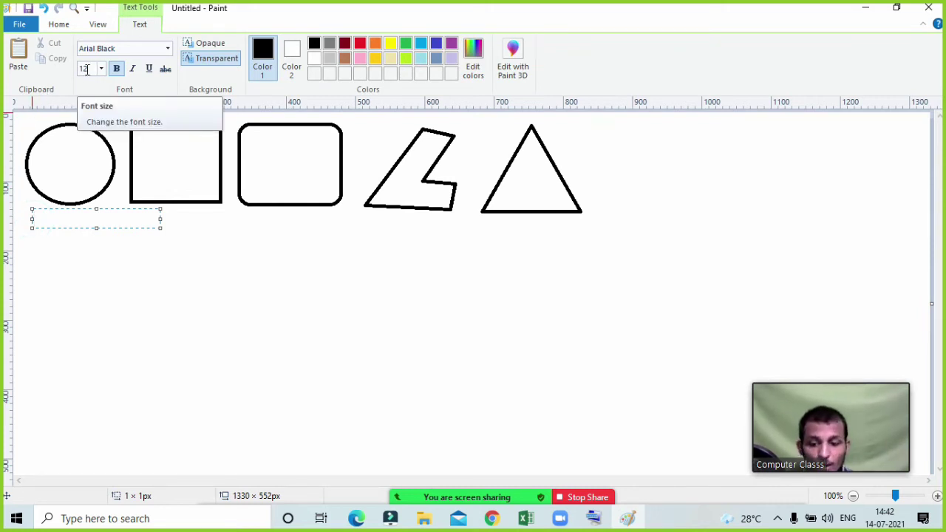
{"action": "type", "text": "OVAL"}
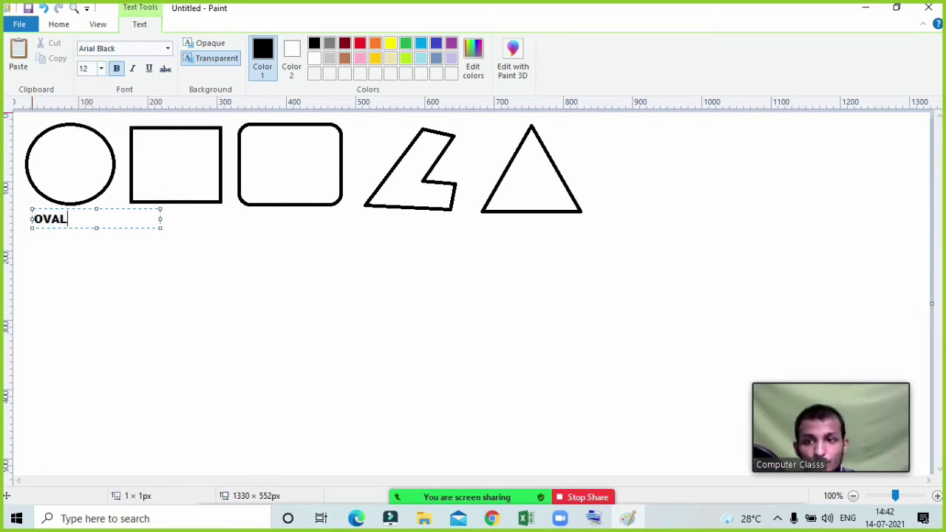
{"action": "left_click", "coordinate": [200, 251]}
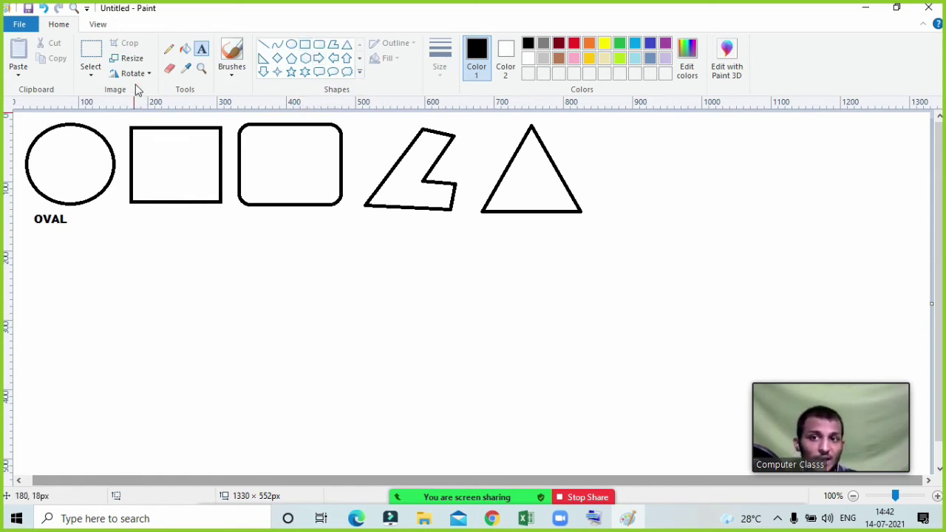
Add the text label Ractangle below the plain rectangle
{"action": "left_click", "coordinate": [131, 216]}
{"action": "type", "text": "Ra"}
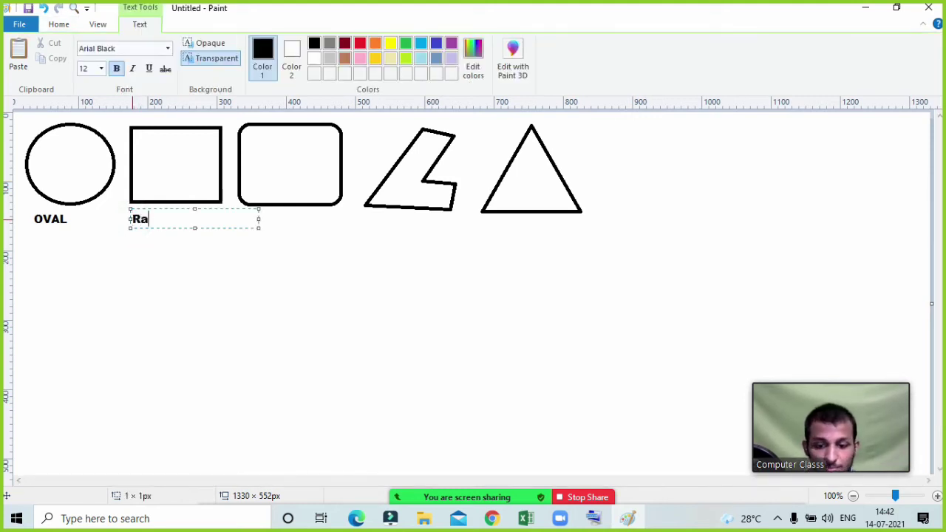
{"action": "type", "text": "ctan"}
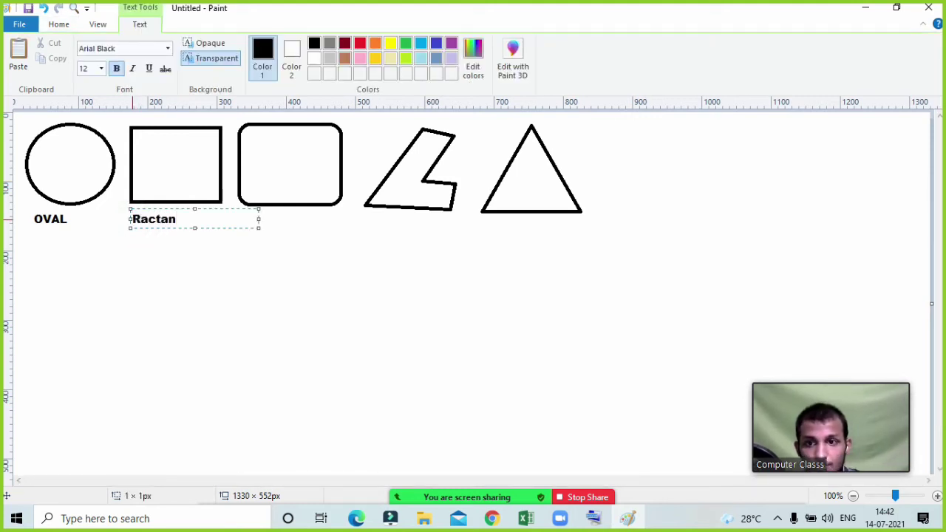
{"action": "type", "text": "gle"}
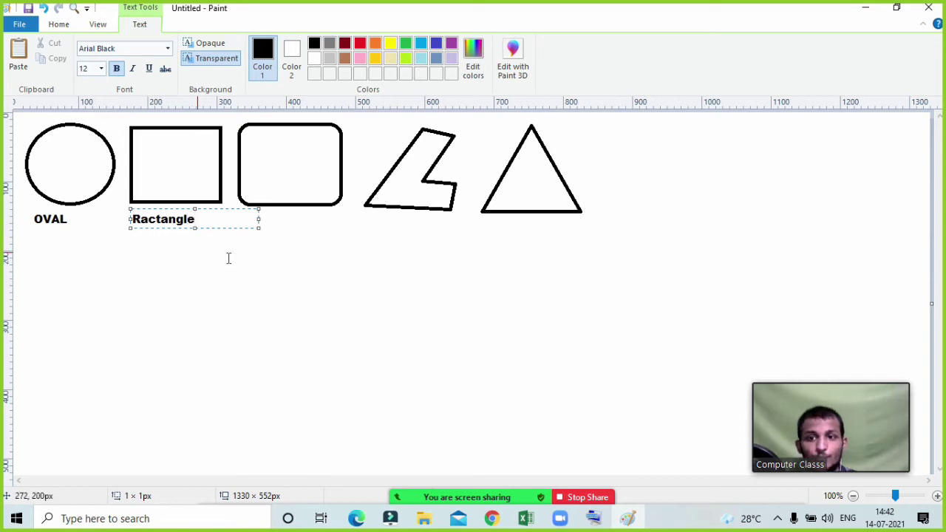
Commit the Ractangle text label, check the meeting's participants list, and minimize that window
{"action": "left_click", "coordinate": [272, 233]}
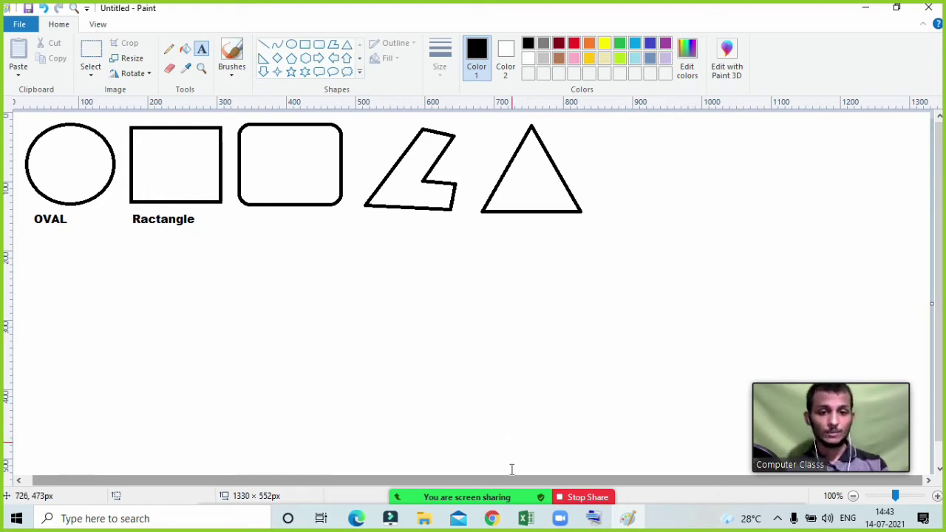
{"action": "mouse_move", "coordinate": [441, 503]}
{"action": "left_click", "coordinate": [414, 480]}
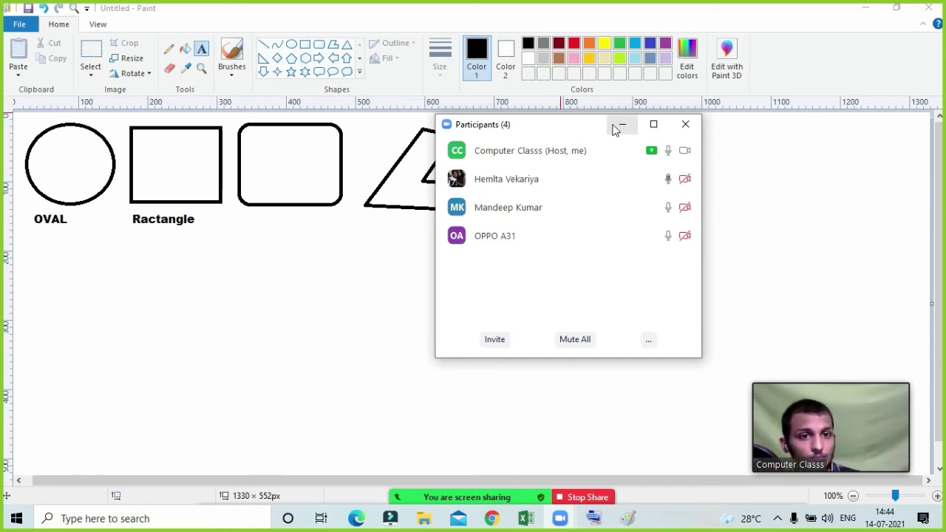
{"action": "left_click_drag", "start_coordinate": [574, 131], "coordinate": [727, 140]}
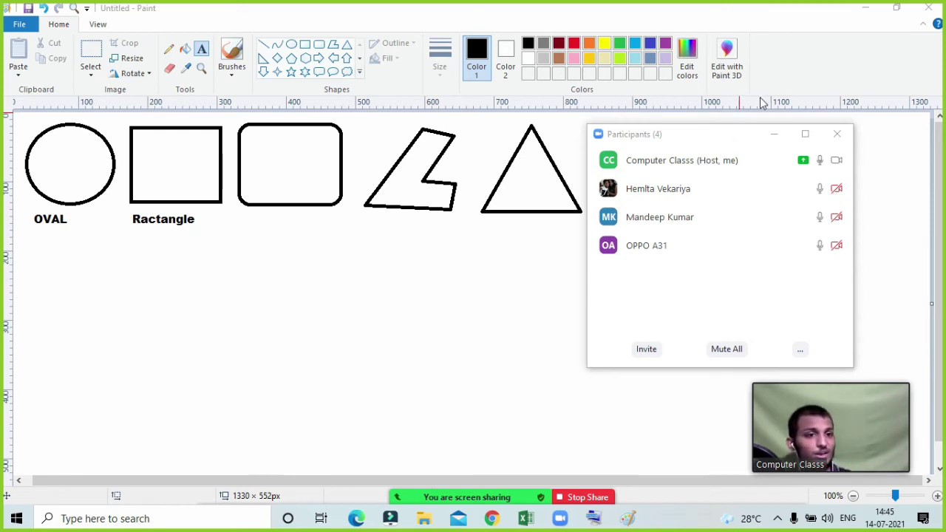
{"action": "left_click", "coordinate": [773, 135]}
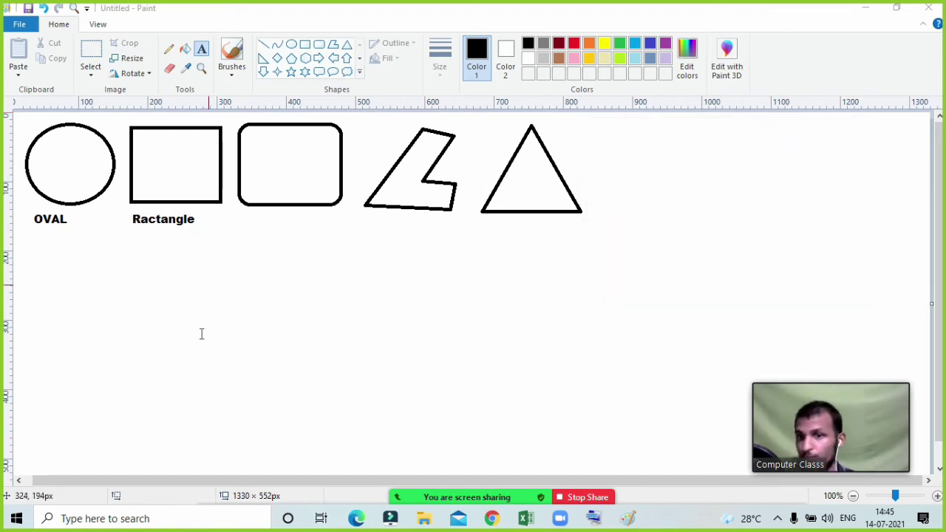
{"action": "left_click", "coordinate": [371, 287]}
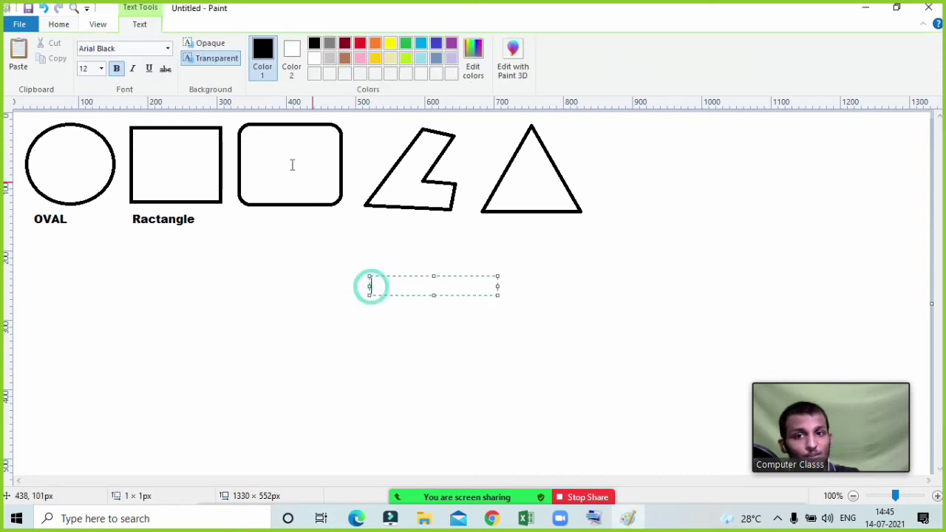
{"action": "left_click", "coordinate": [57, 23]}
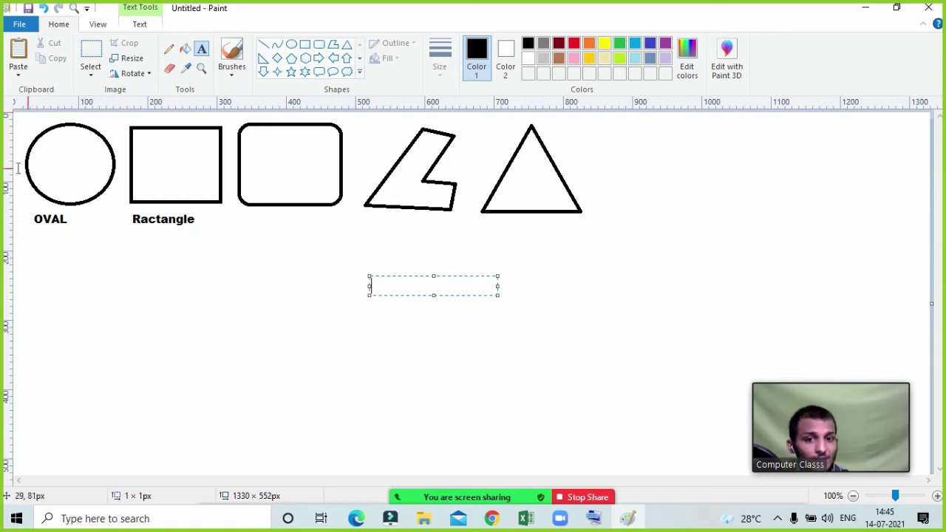
{"action": "left_click", "coordinate": [206, 258]}
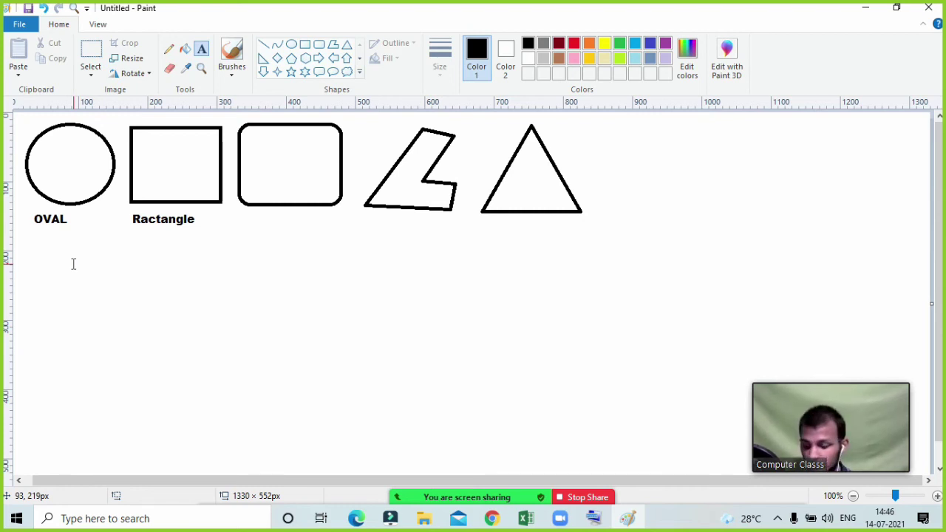
Select the triangle with a rectangular selection and move it below the OVAL label
{"action": "left_click", "coordinate": [91, 77]}
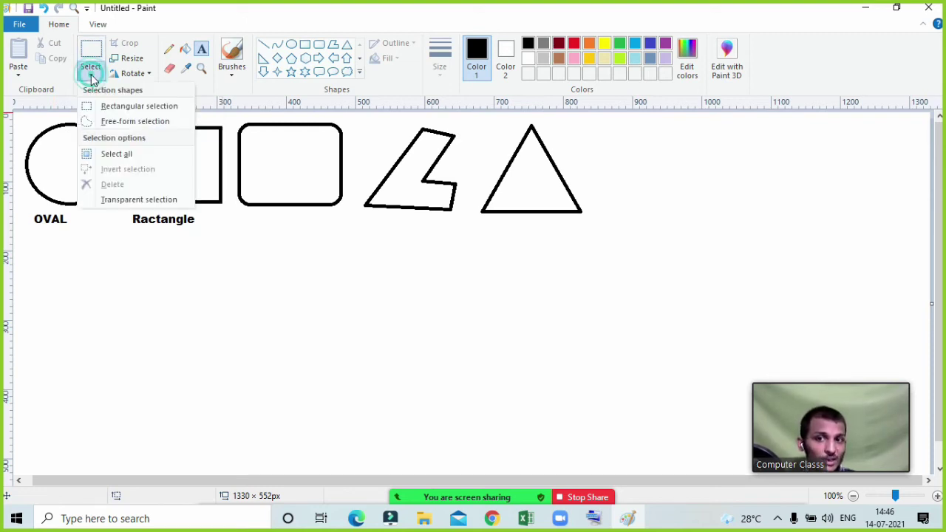
{"action": "left_click", "coordinate": [131, 110]}
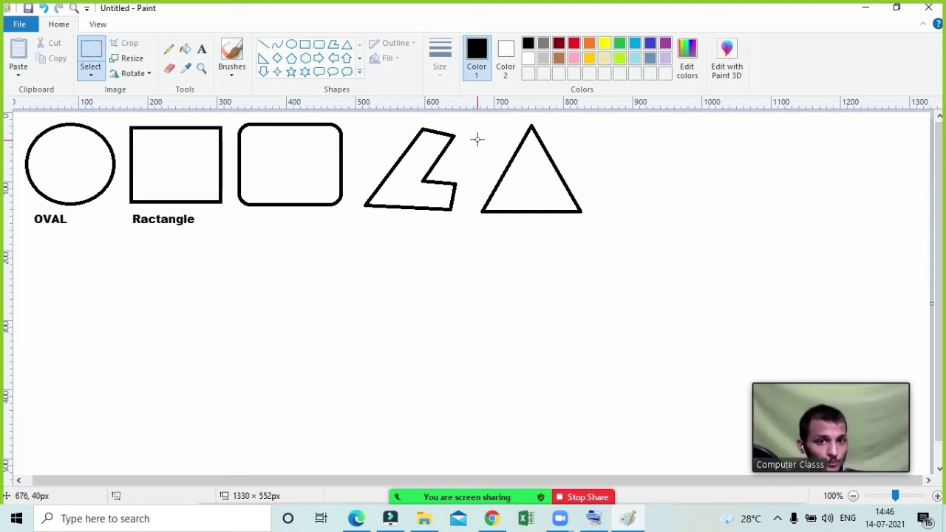
{"action": "left_click_drag", "start_coordinate": [469, 118], "coordinate": [597, 234]}
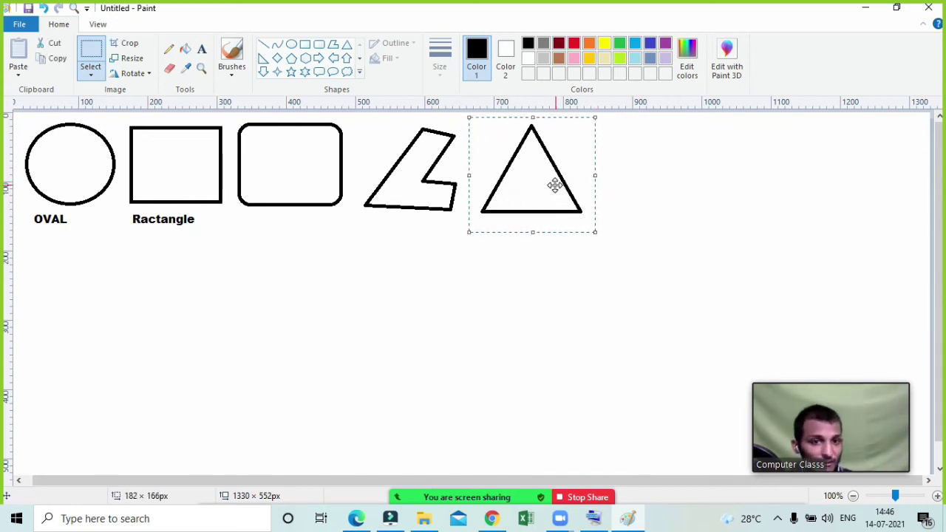
{"action": "left_click_drag", "start_coordinate": [554, 187], "coordinate": [112, 304]}
{"action": "left_click", "coordinate": [639, 364]}
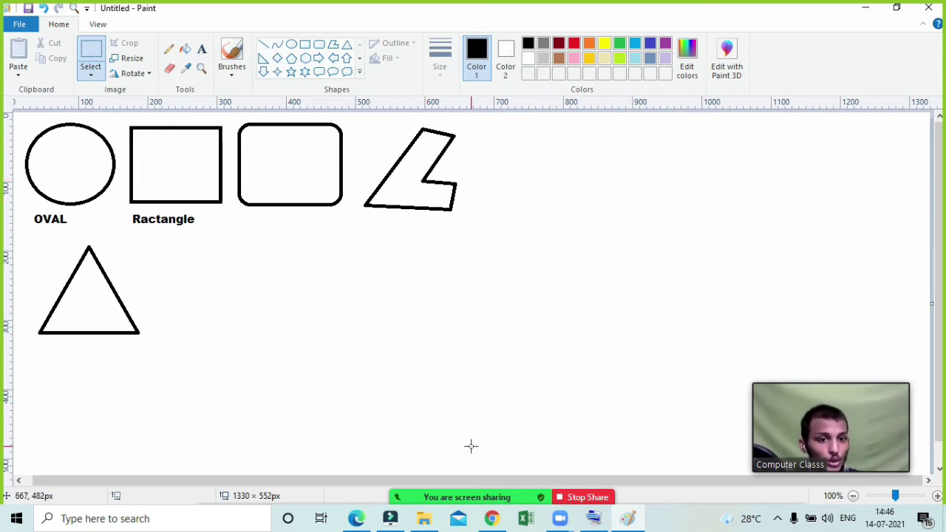
Clear the meeting's video thumbnail from the canvas's lower right area and move the L-shaped polygon there using a rectangular selection
{"action": "mouse_move", "coordinate": [789, 416]}
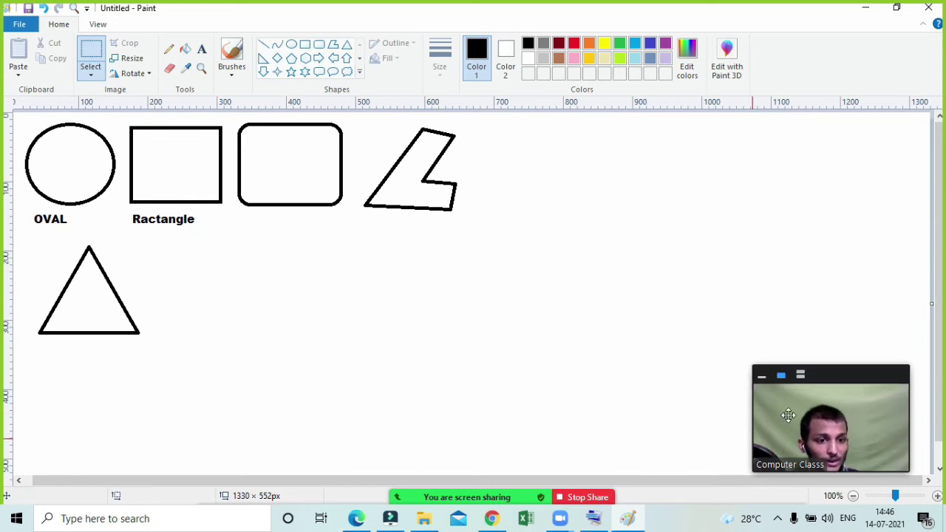
{"action": "left_click_drag", "start_coordinate": [855, 375], "coordinate": [856, 164]}
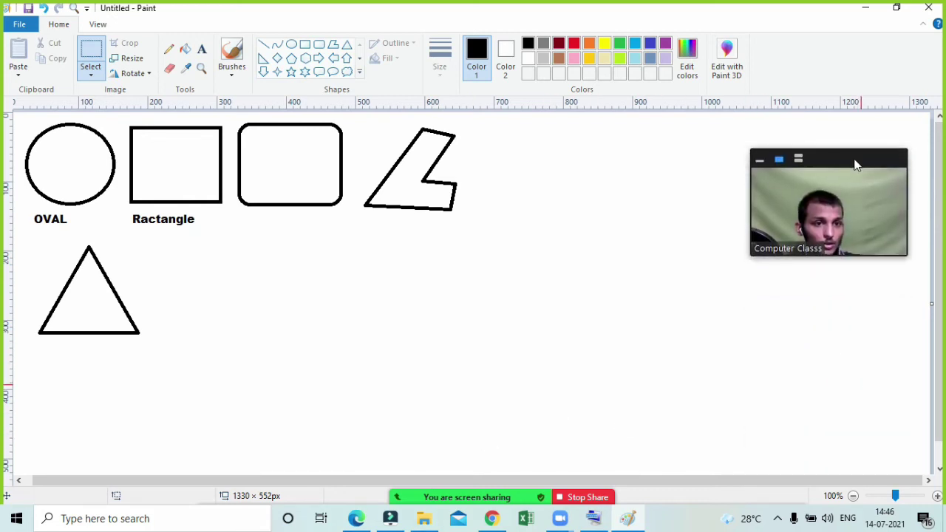
{"action": "left_click", "coordinate": [92, 71]}
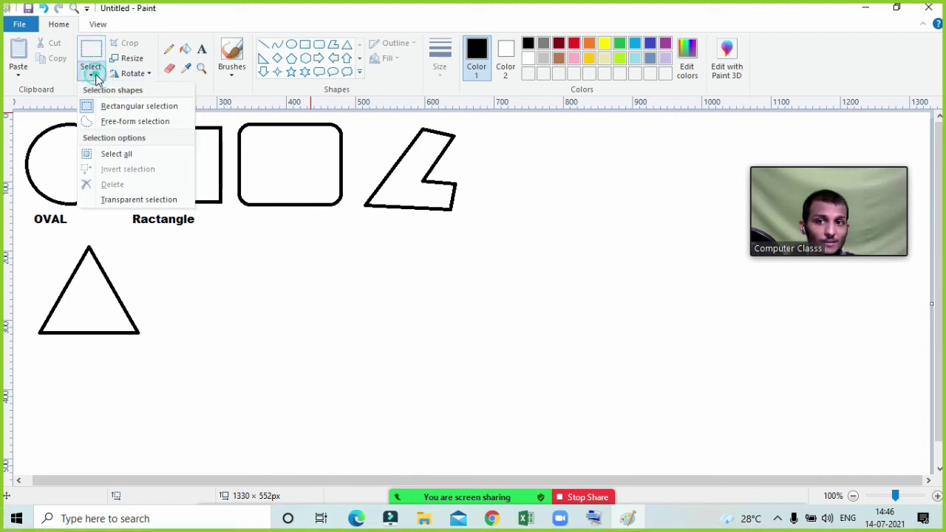
{"action": "left_click", "coordinate": [106, 106]}
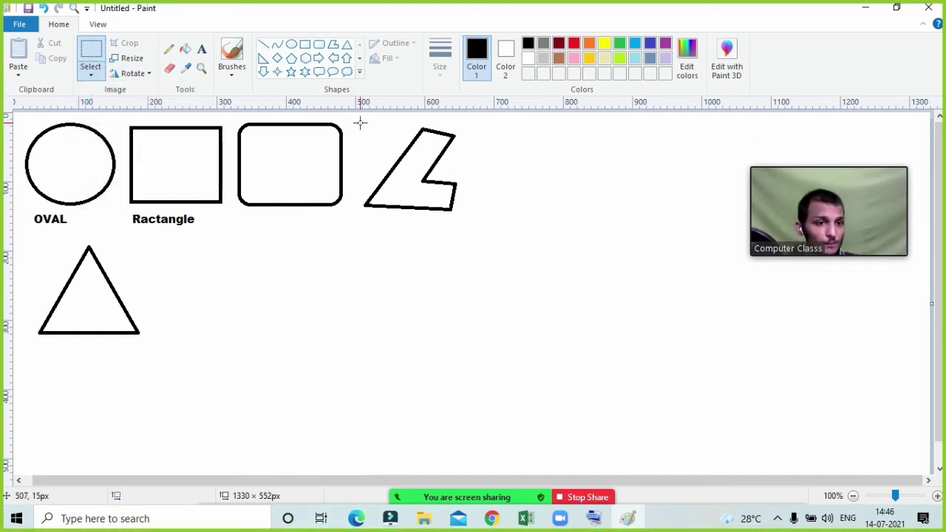
{"action": "left_click_drag", "start_coordinate": [359, 115], "coordinate": [475, 224]}
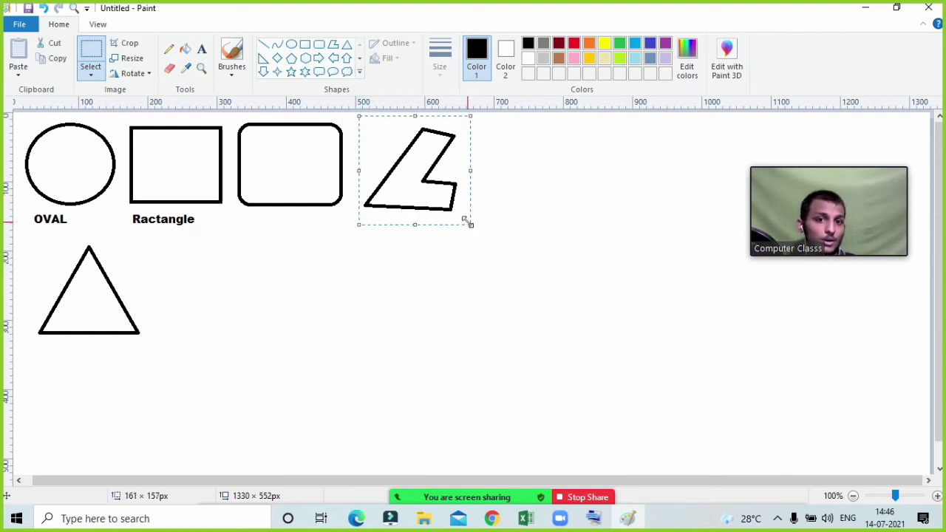
{"action": "left_click_drag", "start_coordinate": [422, 169], "coordinate": [800, 415]}
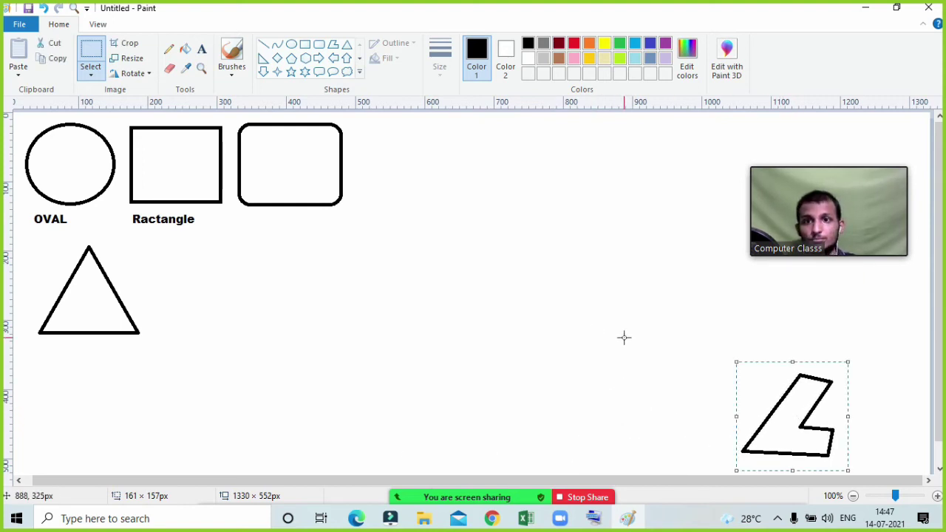
{"action": "left_click", "coordinate": [655, 315]}
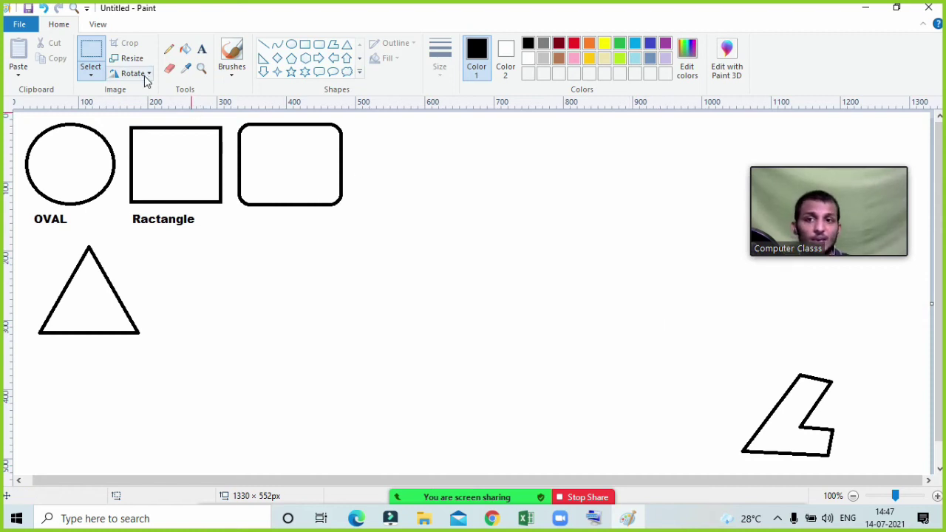
{"action": "left_click", "coordinate": [92, 77]}
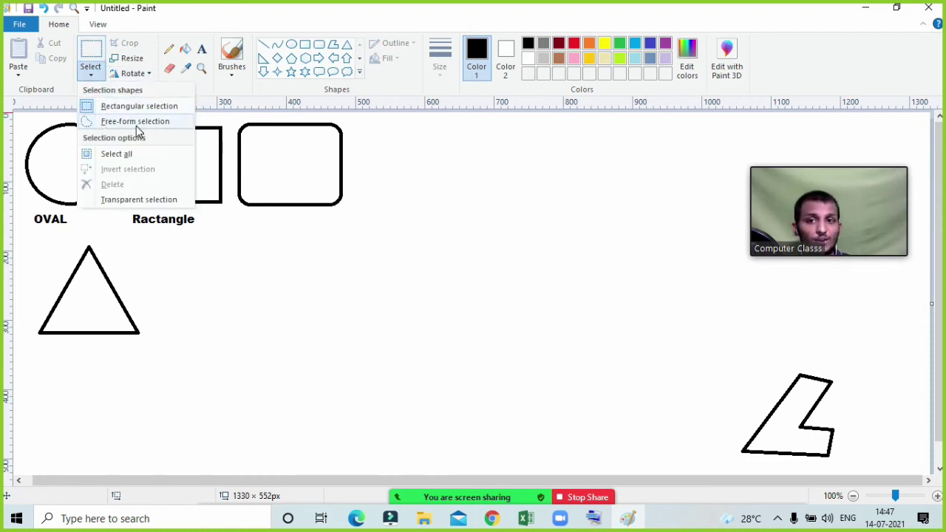
{"action": "left_click", "coordinate": [356, 180]}
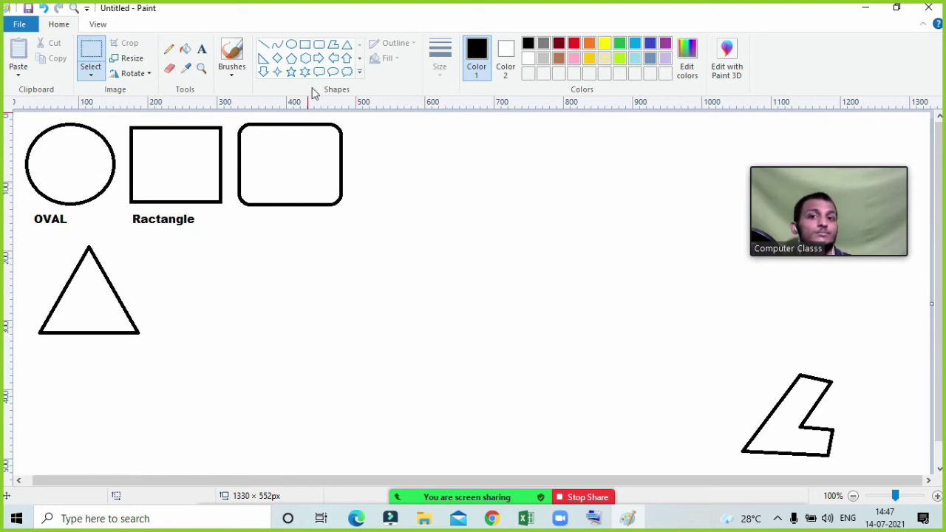
Draw a five-point star about 262 × 233 px beside the rounded rectangle, shifting it slightly up and left
{"action": "left_click", "coordinate": [292, 72]}
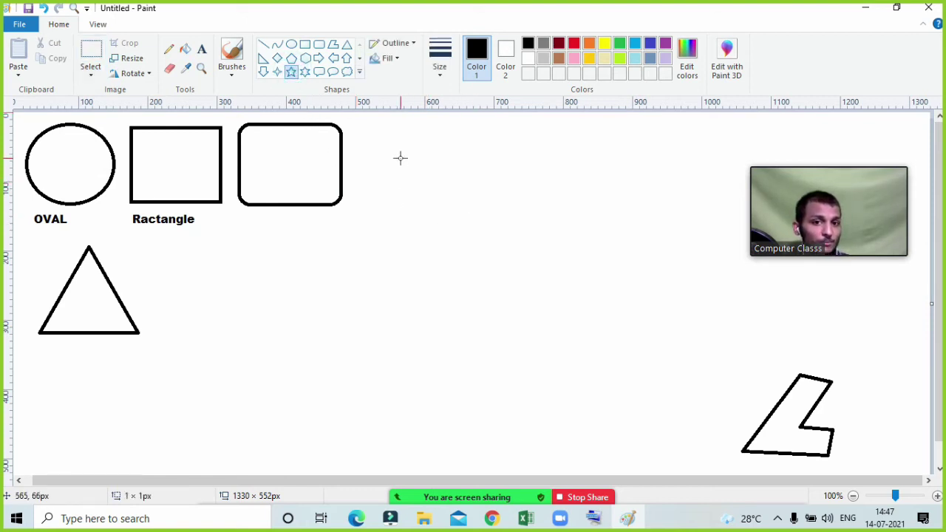
{"action": "left_click_drag", "start_coordinate": [399, 156], "coordinate": [581, 319]}
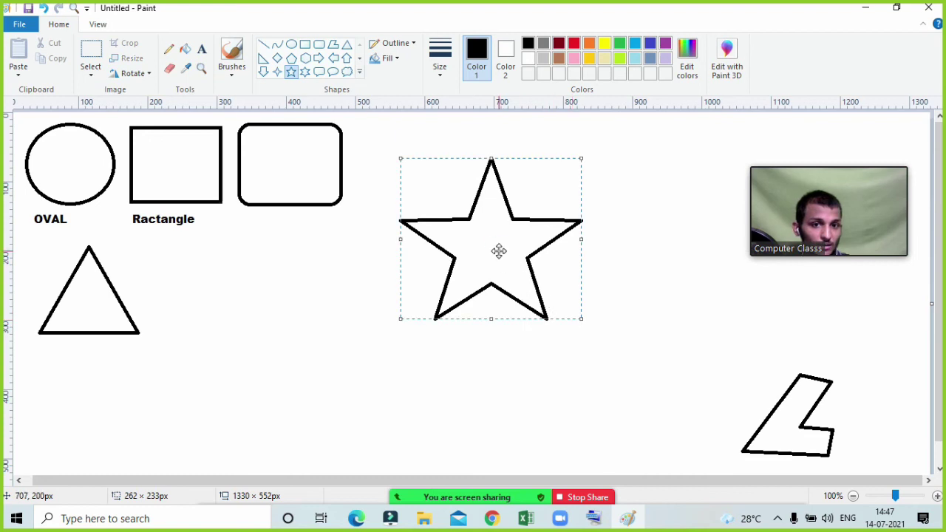
{"action": "left_click_drag", "start_coordinate": [498, 251], "coordinate": [471, 226]}
Draw a four-point star about 253 × 245 px and place it close below and to the right of the five-point star
{"action": "left_click", "coordinate": [277, 72]}
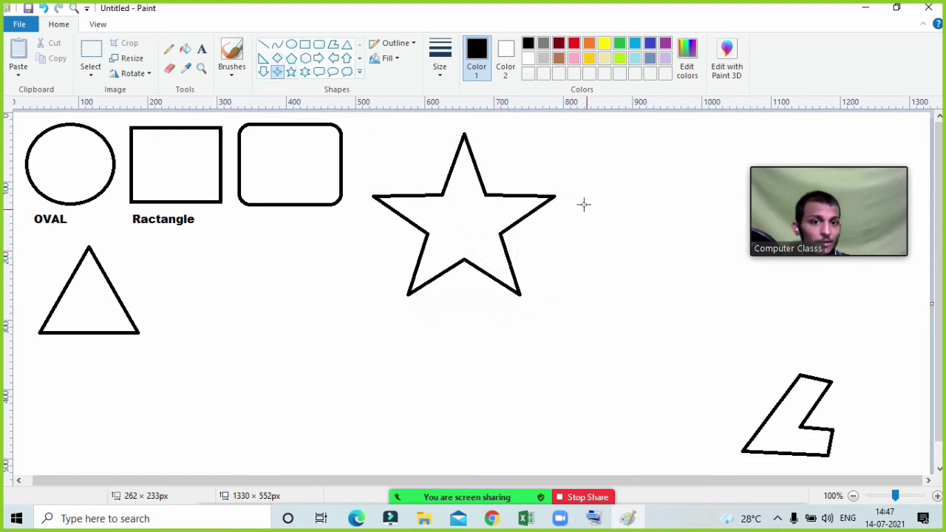
{"action": "left_click_drag", "start_coordinate": [555, 145], "coordinate": [732, 316]}
{"action": "left_click_drag", "start_coordinate": [640, 253], "coordinate": [543, 331]}
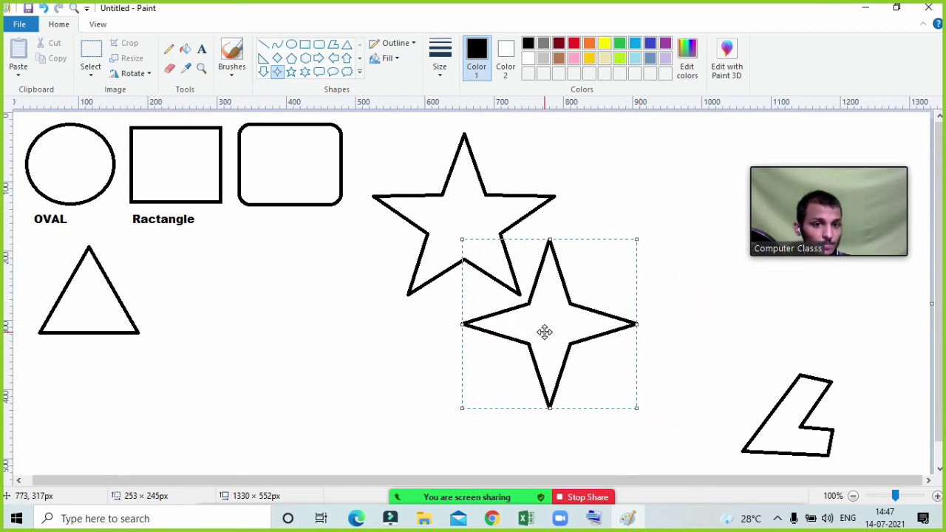
{"action": "left_click", "coordinate": [629, 208]}
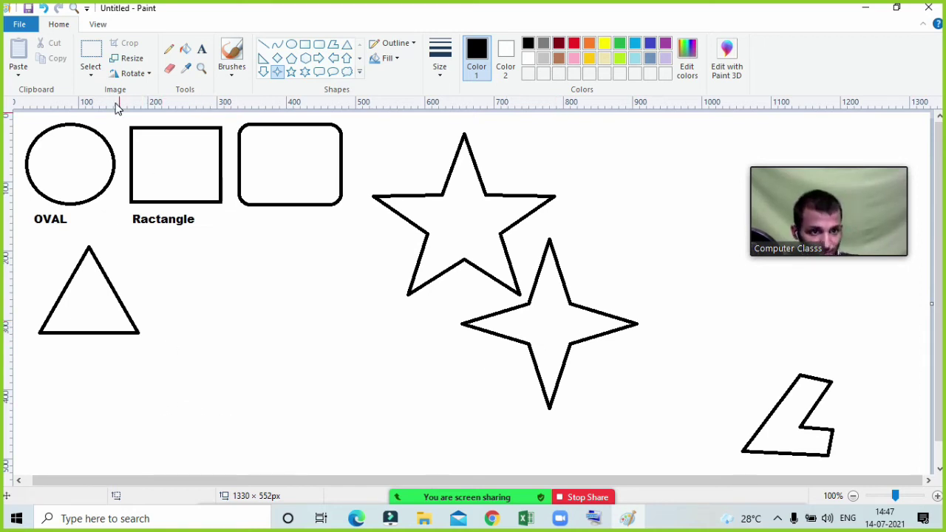
Try moving the four-point star slightly right with a rectangular selection about 304 × 305 px, and undo the move
{"action": "left_click", "coordinate": [90, 76]}
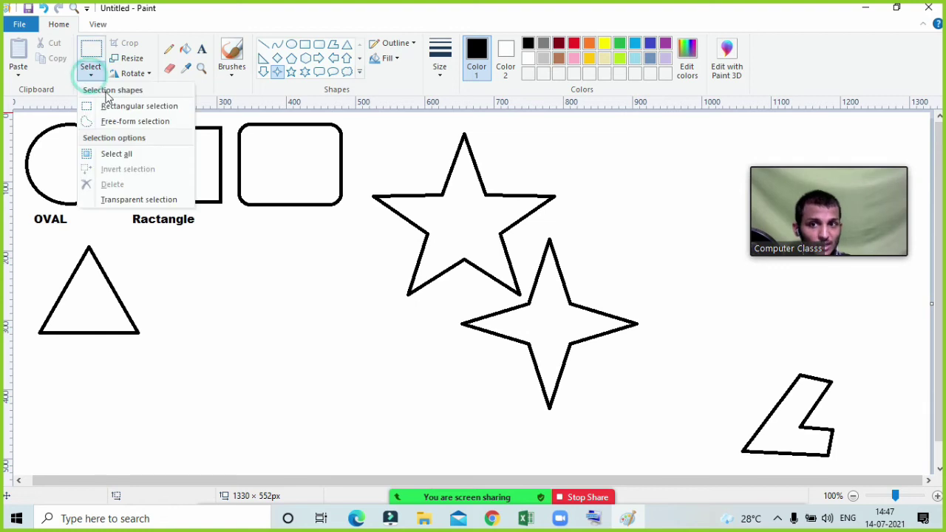
{"action": "left_click", "coordinate": [111, 105]}
{"action": "left_click_drag", "start_coordinate": [655, 439], "coordinate": [445, 229]}
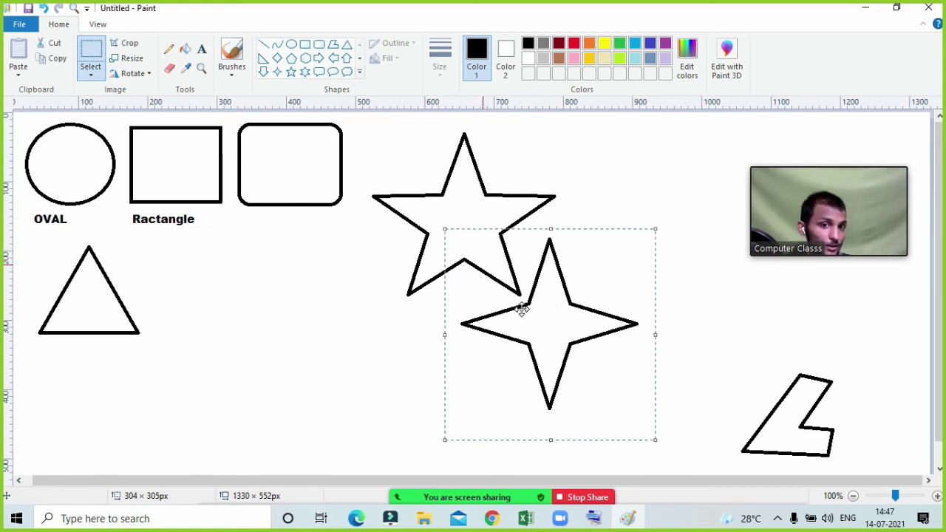
{"action": "left_click_drag", "start_coordinate": [562, 323], "coordinate": [587, 323]}
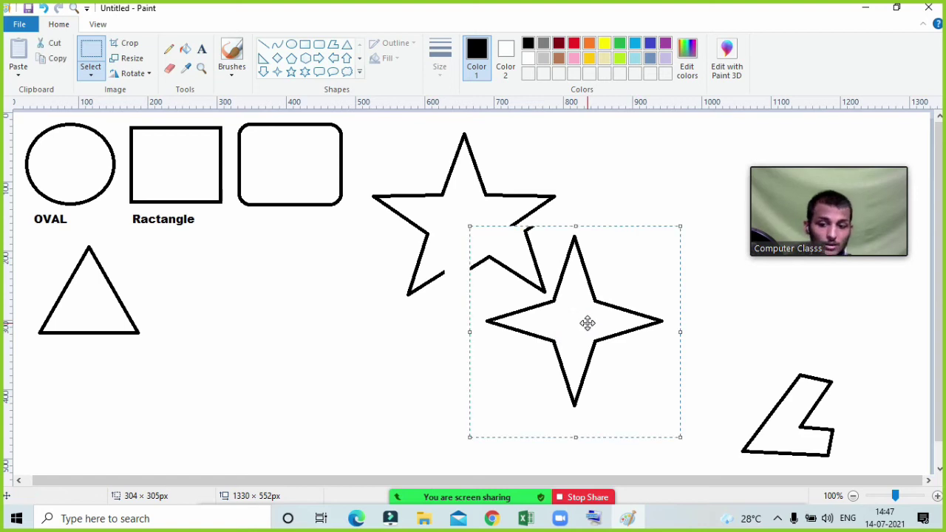
{"action": "left_click", "coordinate": [46, 8]}
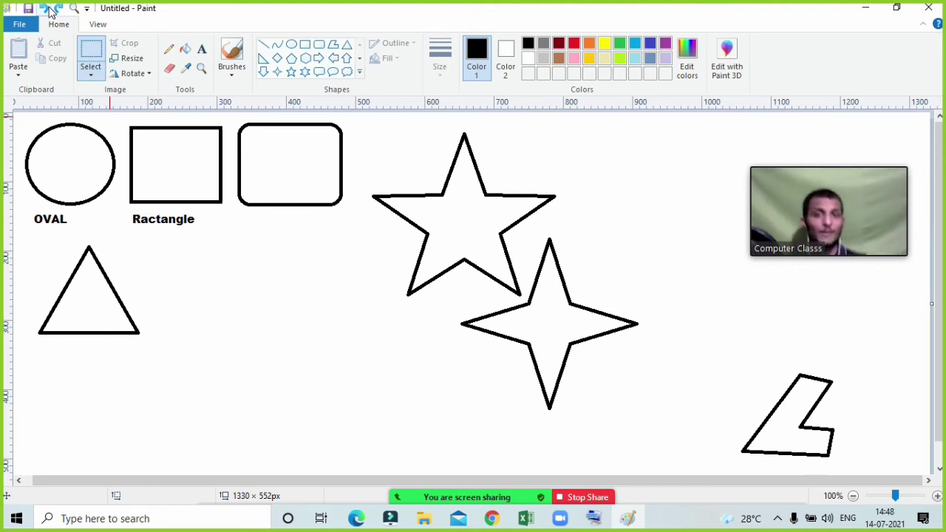
Move the four-point star to the empty area beside the triangle, below the labelled rectangle, using a free-form selection
{"action": "left_click", "coordinate": [93, 77]}
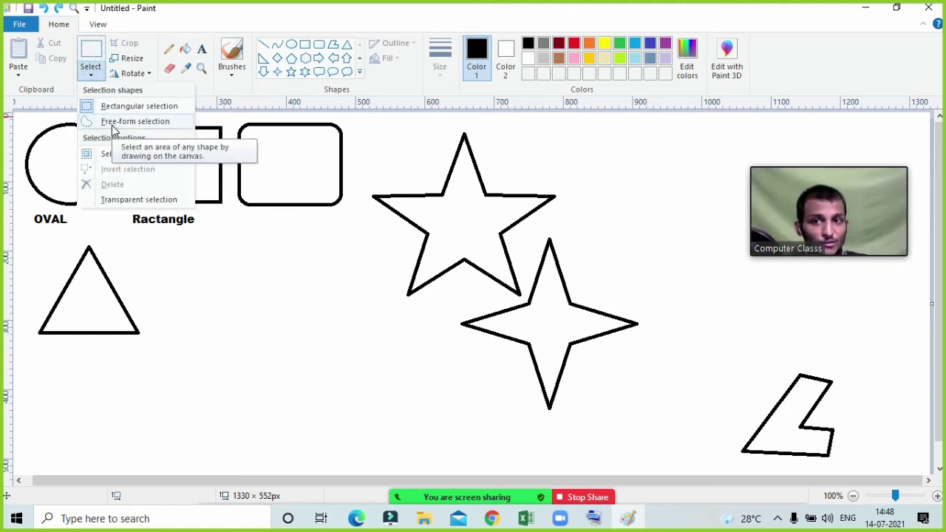
{"action": "left_click", "coordinate": [145, 122]}
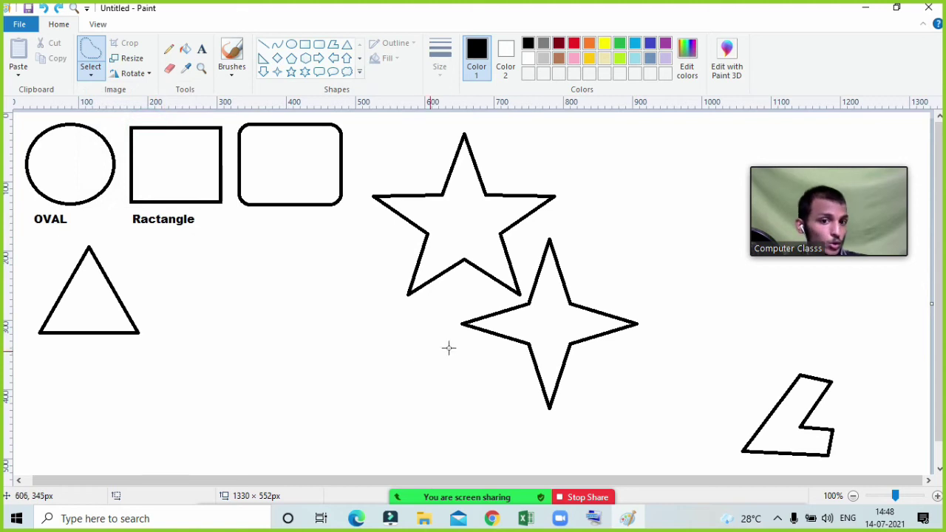
{"action": "left_click", "coordinate": [201, 68]}
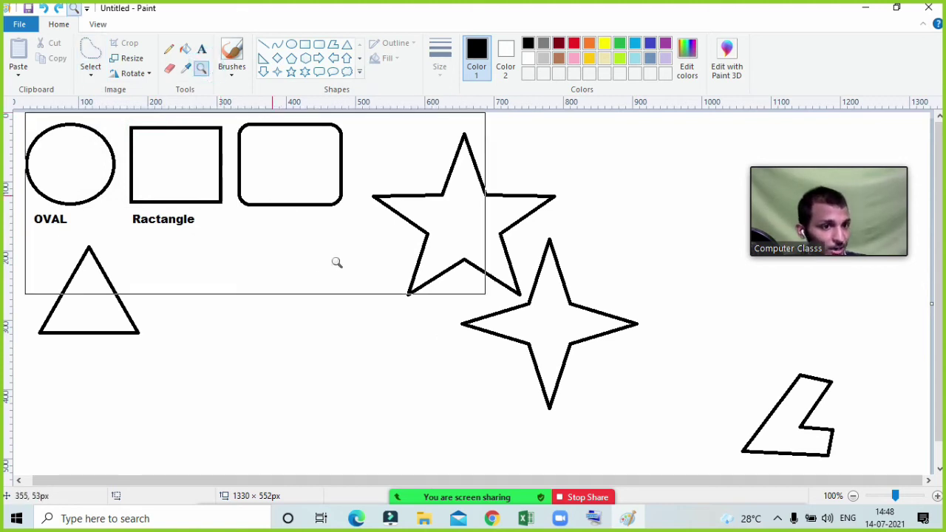
{"action": "left_click", "coordinate": [495, 308]}
{"action": "left_click", "coordinate": [496, 308]}
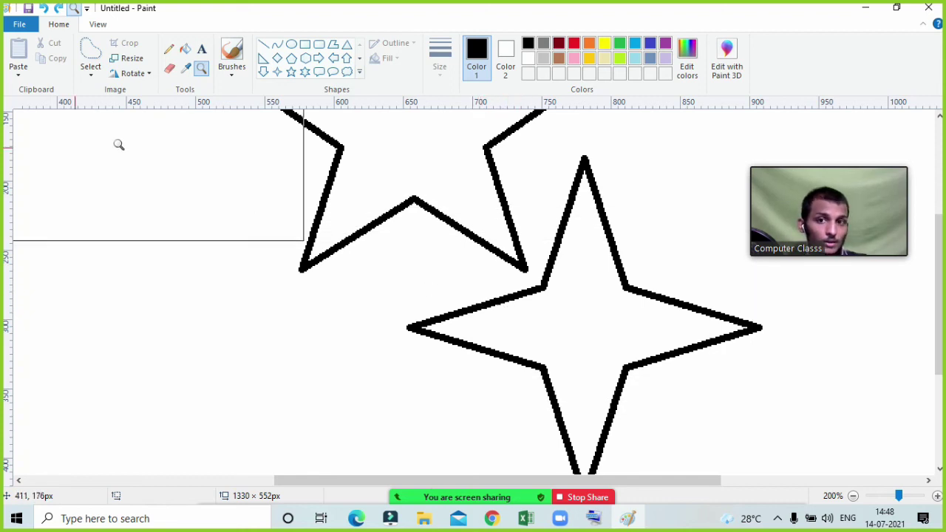
{"action": "right_click", "coordinate": [304, 160]}
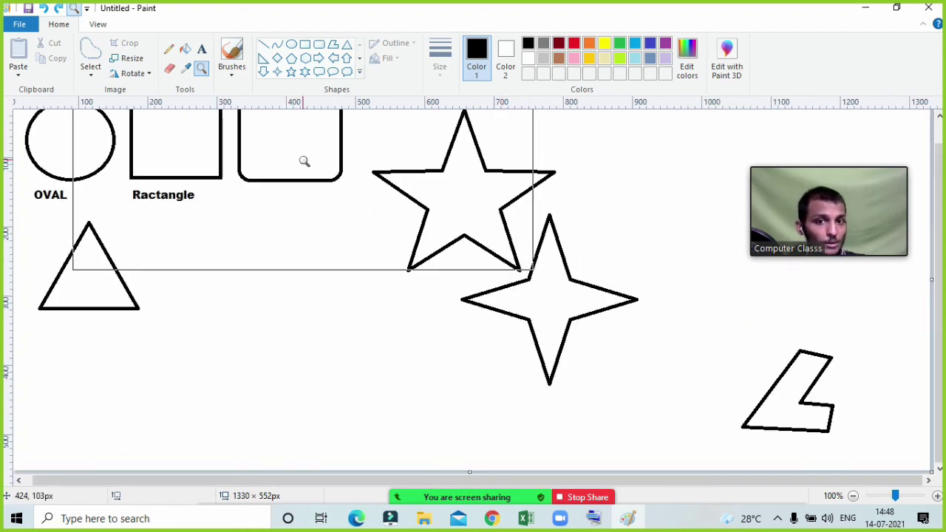
{"action": "left_click", "coordinate": [89, 57]}
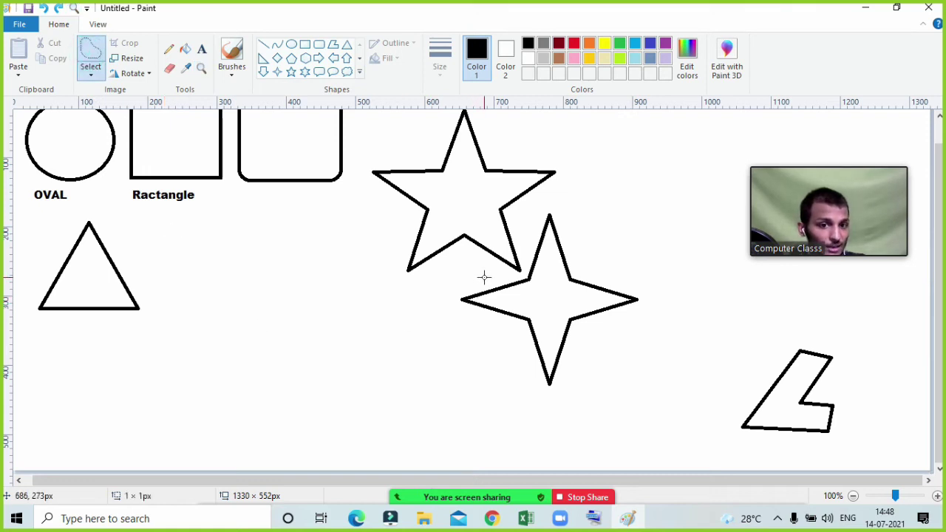
{"action": "mouse_move", "coordinate": [484, 277]}
{"action": "left_mouse_down"}
{"action": "mouse_move", "coordinate": [526, 274]}
{"action": "mouse_move", "coordinate": [532, 222]}
{"action": "mouse_move", "coordinate": [558, 200]}
{"action": "mouse_move", "coordinate": [587, 248]}
{"action": "mouse_move", "coordinate": [647, 276]}
{"action": "mouse_move", "coordinate": [660, 311]}
{"action": "mouse_move", "coordinate": [653, 342]}
{"action": "mouse_move", "coordinate": [578, 369]}
{"action": "mouse_move", "coordinate": [574, 407]}
{"action": "mouse_move", "coordinate": [530, 423]}
{"action": "mouse_move", "coordinate": [476, 383]}
{"action": "mouse_move", "coordinate": [472, 346]}
{"action": "mouse_move", "coordinate": [424, 328]}
{"action": "mouse_move", "coordinate": [447, 282]}
{"action": "mouse_move", "coordinate": [488, 276]}
{"action": "left_mouse_up"}
{"action": "left_click_drag", "start_coordinate": [536, 329], "coordinate": [190, 366]}
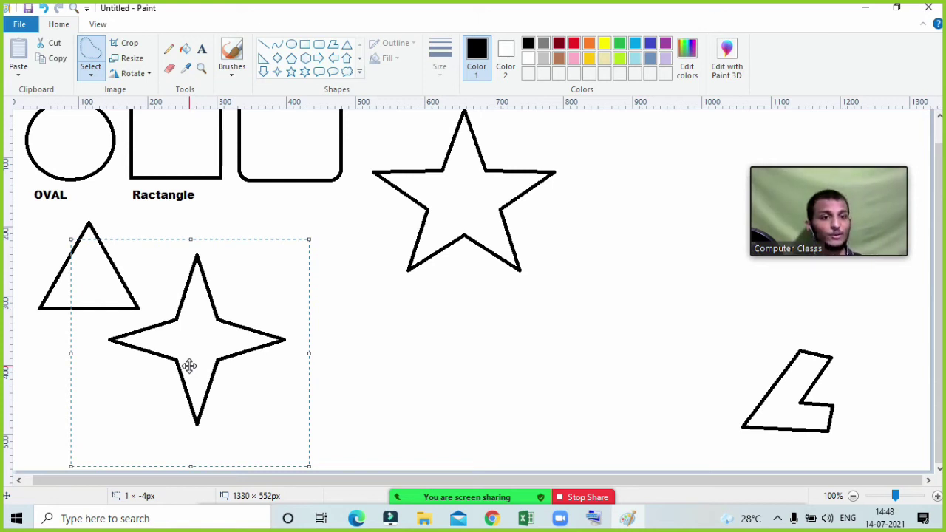
{"action": "scroll", "coordinate": [384, 414], "scroll_direction": "up", "scroll_amount": 1}
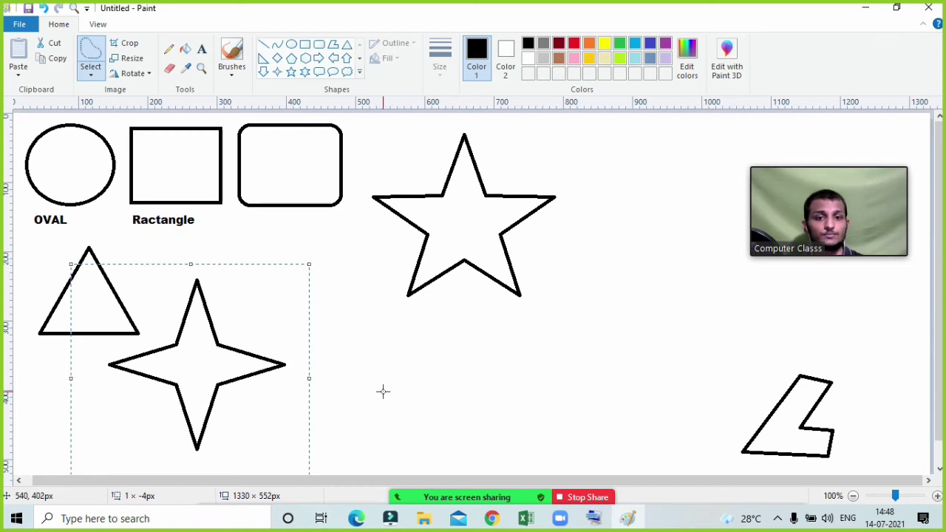
{"action": "scroll", "coordinate": [382, 391], "scroll_direction": "down", "scroll_amount": 1}
{"action": "scroll", "coordinate": [385, 388], "scroll_direction": "up", "scroll_amount": 1}
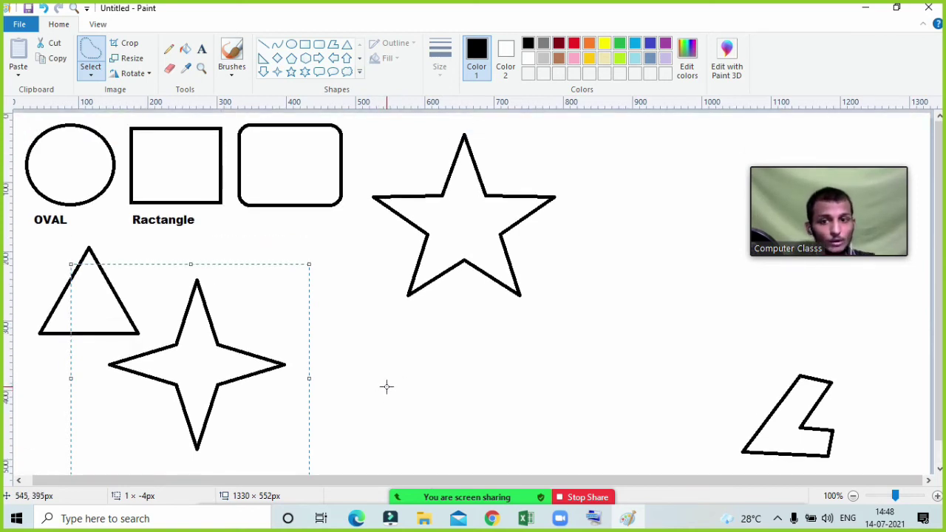
{"action": "scroll", "coordinate": [386, 385], "scroll_direction": "down", "scroll_amount": 1}
{"action": "scroll", "coordinate": [386, 385], "scroll_direction": "up", "scroll_amount": 1}
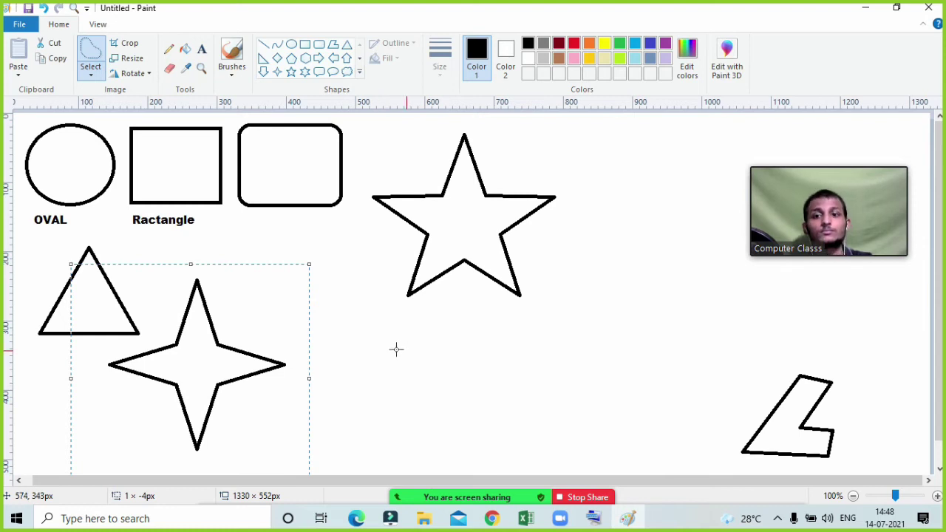
{"action": "scroll", "coordinate": [388, 356], "scroll_direction": "down", "scroll_amount": 1}
{"action": "scroll", "coordinate": [388, 356], "scroll_direction": "up", "scroll_amount": 1}
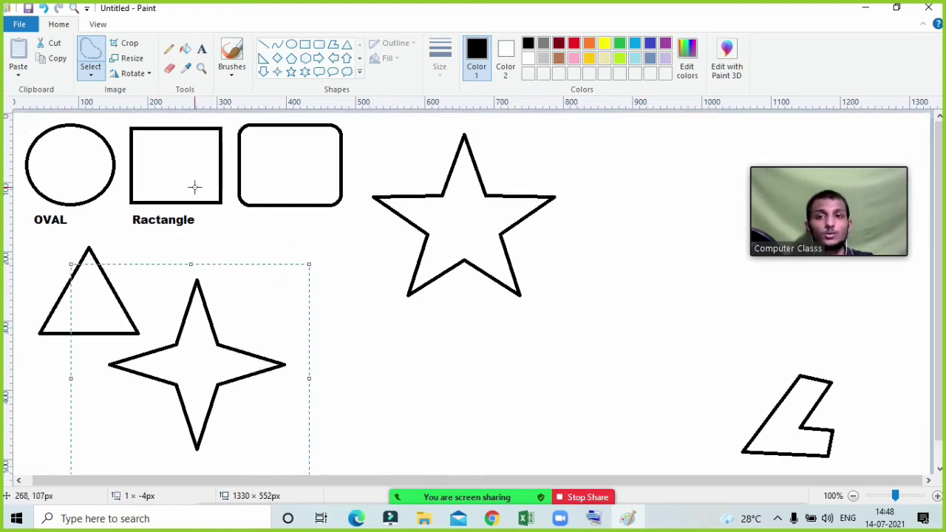
Select everything on the canvas
{"action": "left_click", "coordinate": [91, 71]}
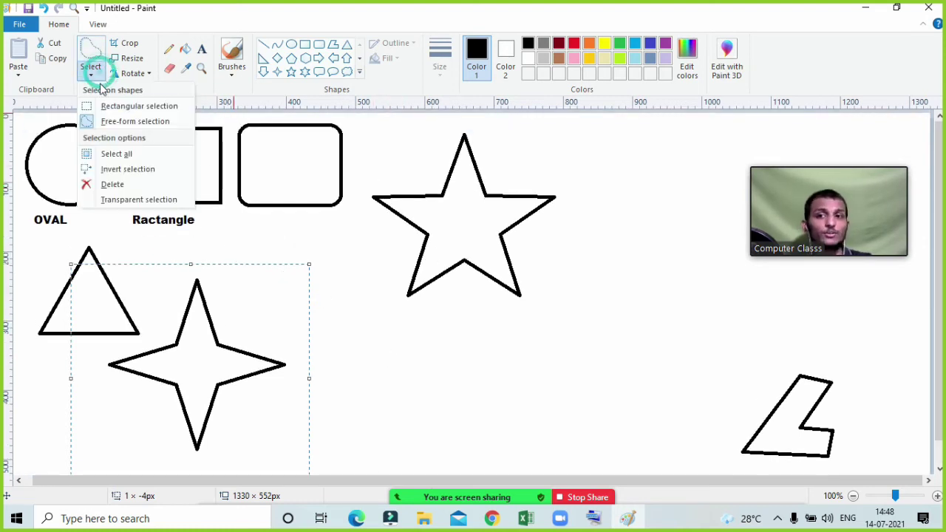
{"action": "left_click", "coordinate": [125, 157]}
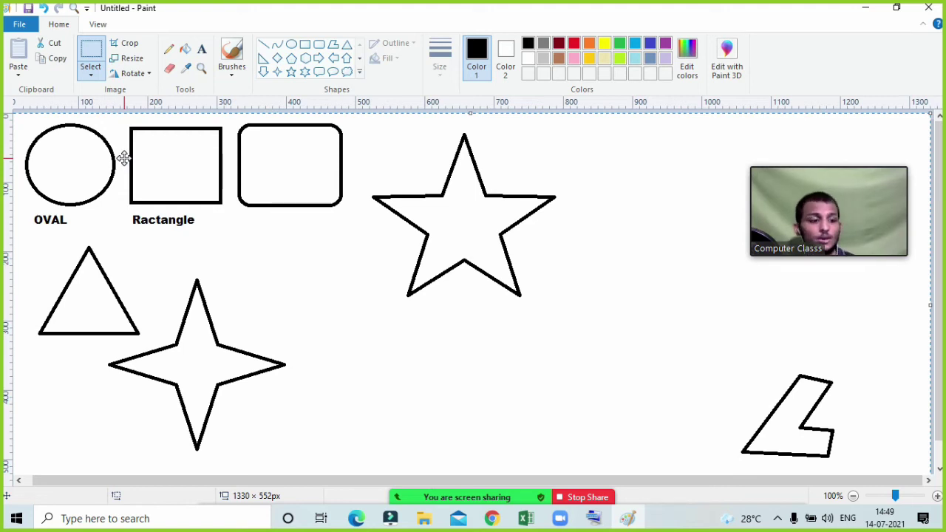
{"action": "left_click", "coordinate": [91, 72]}
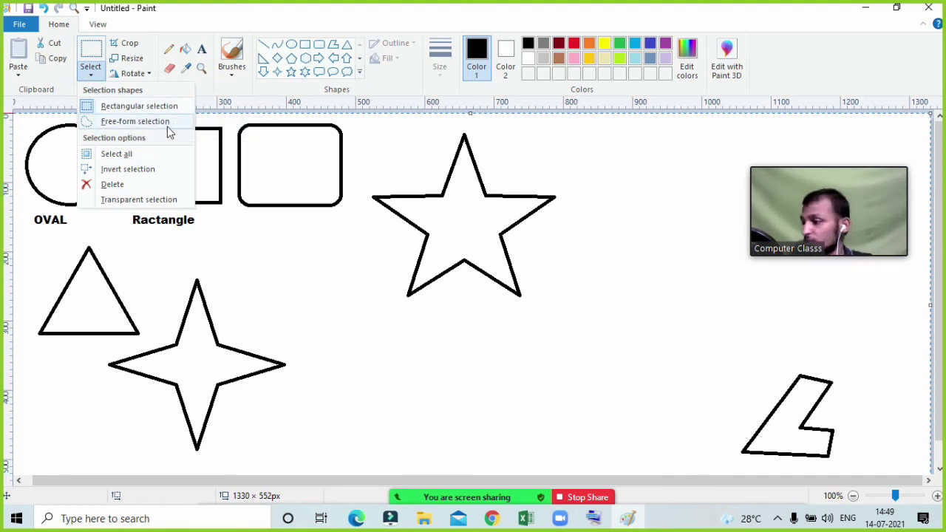
{"action": "left_click", "coordinate": [317, 277]}
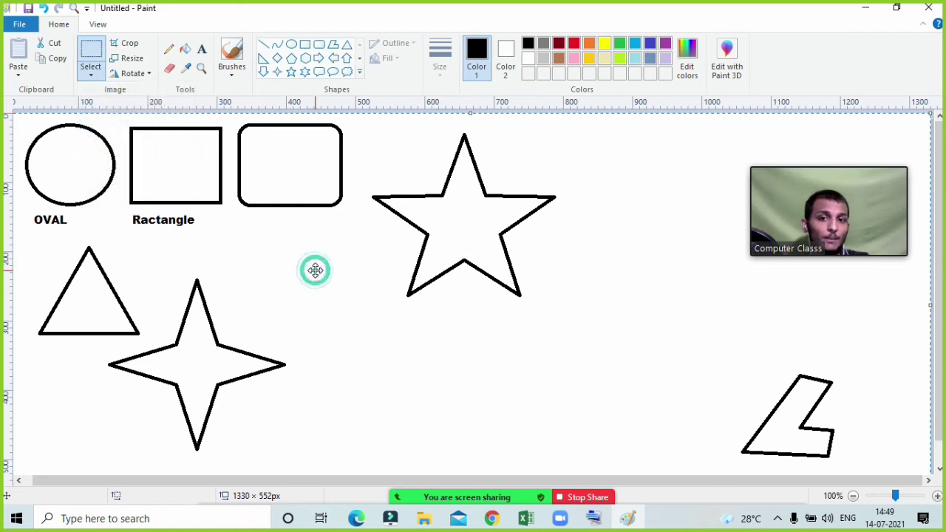
{"action": "left_click", "coordinate": [89, 50]}
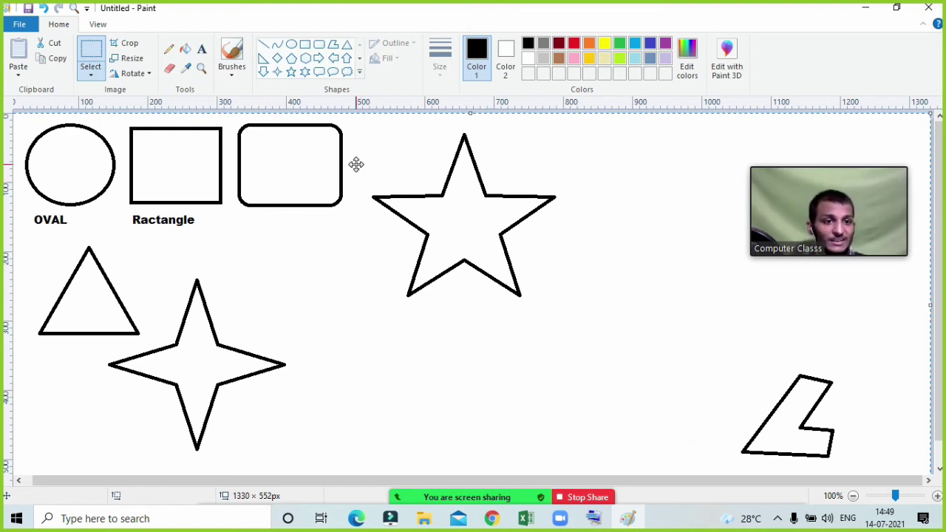
Copy the rounded rectangle with a rectangular selection about 185 × 148 px and place the pasted copy below the five-point star
{"action": "left_click", "coordinate": [91, 75]}
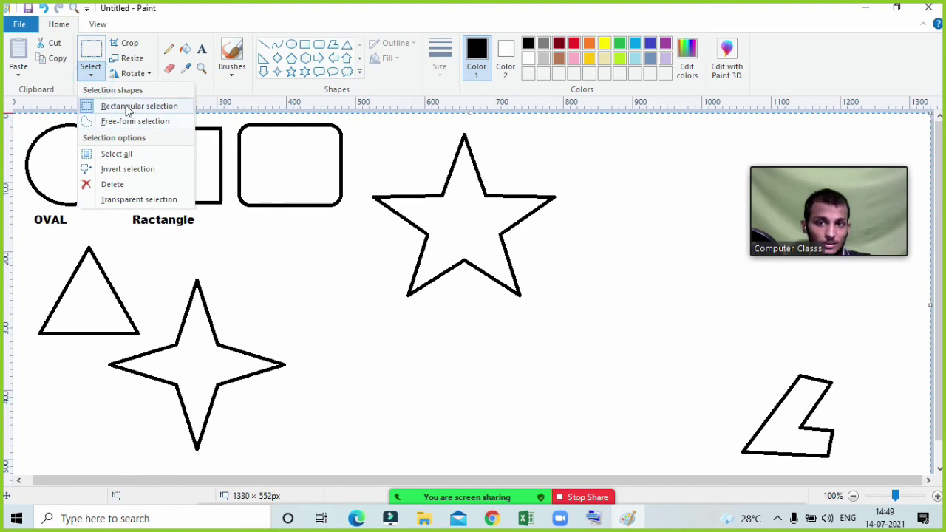
{"action": "left_click", "coordinate": [126, 105]}
{"action": "left_click_drag", "start_coordinate": [226, 119], "coordinate": [354, 221]}
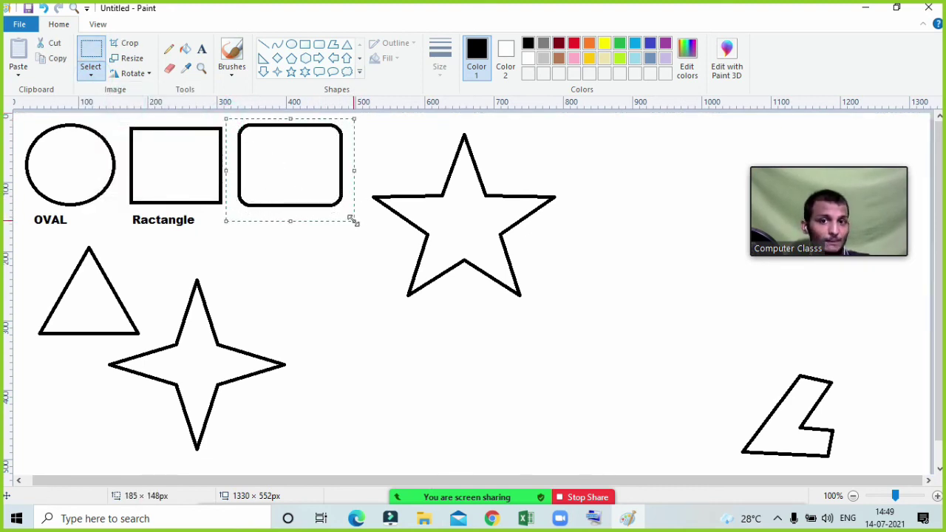
{"action": "left_click", "coordinate": [59, 60]}
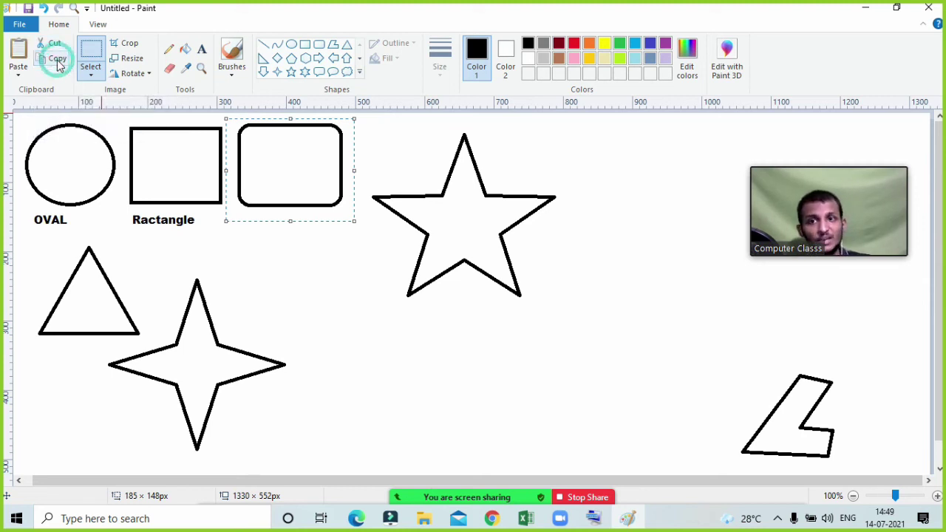
{"action": "left_click", "coordinate": [10, 61]}
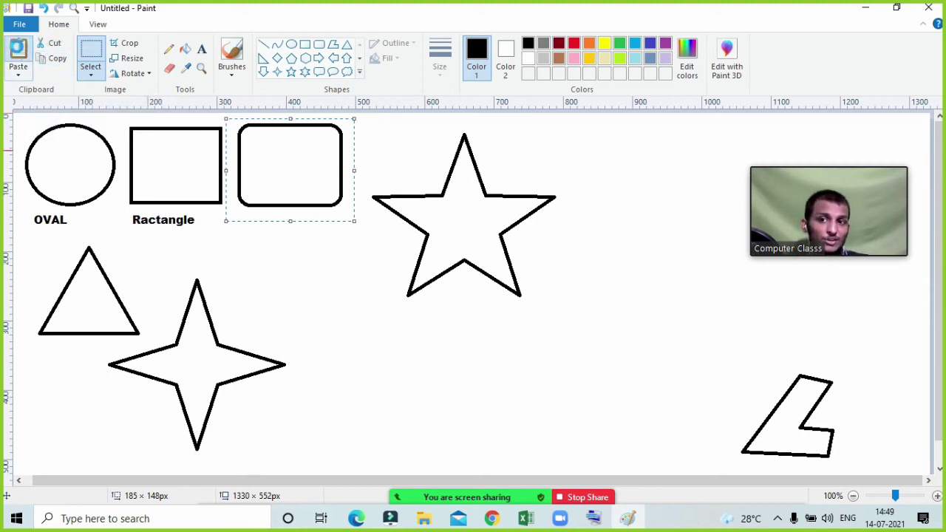
{"action": "left_click_drag", "start_coordinate": [147, 205], "coordinate": [456, 384]}
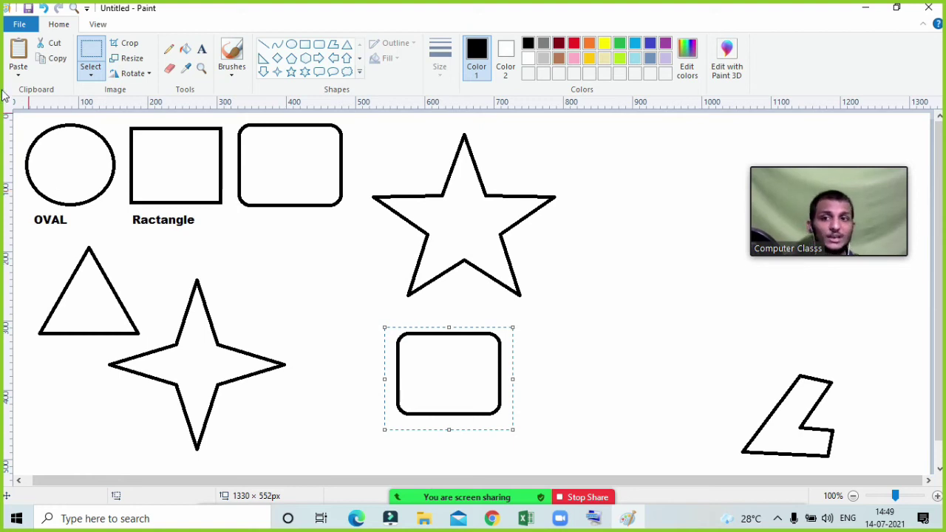
Copy the L-shaped polygon with a rectangular selection about 151 × 177 px and place the pasted copy above and left of the original
{"action": "left_click", "coordinate": [88, 76]}
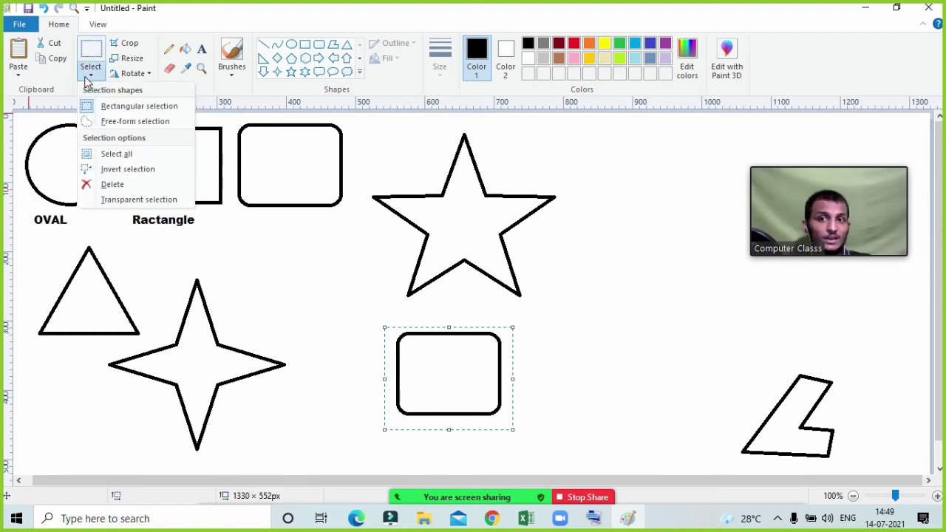
{"action": "left_click", "coordinate": [123, 107]}
{"action": "left_click_drag", "start_coordinate": [745, 349], "coordinate": [849, 472]}
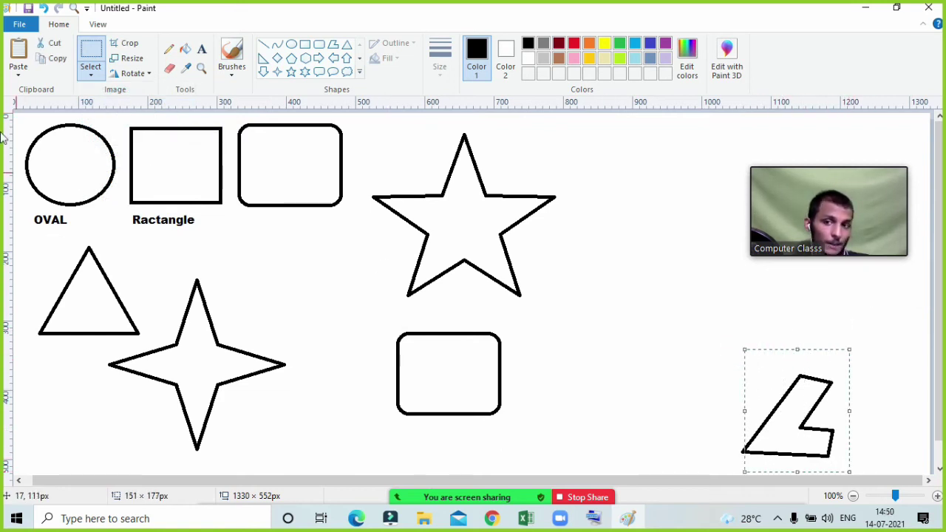
{"action": "left_click", "coordinate": [56, 61]}
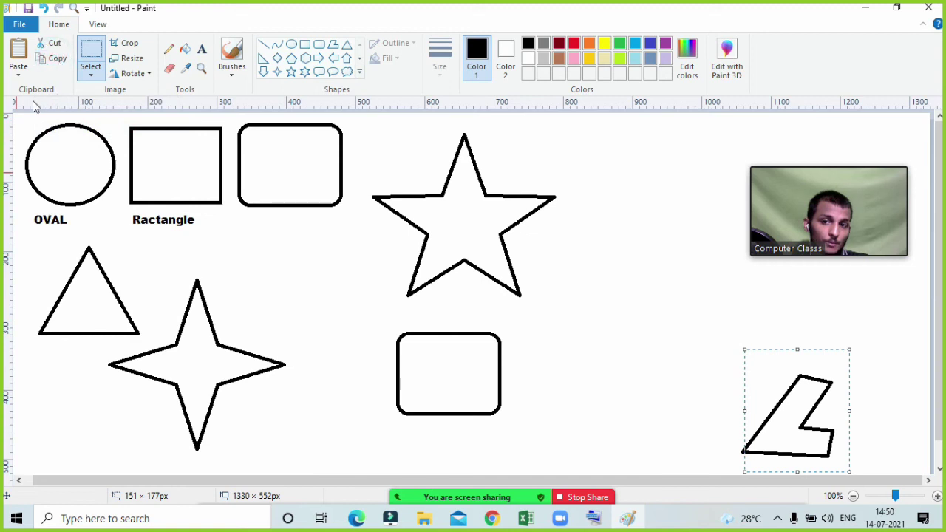
{"action": "left_click", "coordinate": [18, 52]}
{"action": "left_click_drag", "start_coordinate": [96, 171], "coordinate": [668, 332]}
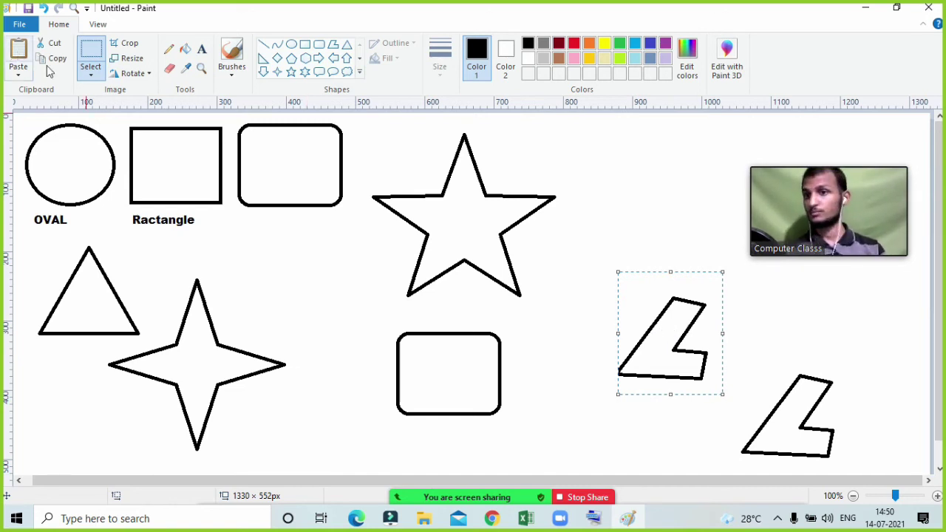
Cut the five-point star with a rectangular selection about 308 × 287 px and paste it above the lower rounded rectangle, slightly right of its original spot
{"action": "left_click", "coordinate": [90, 74]}
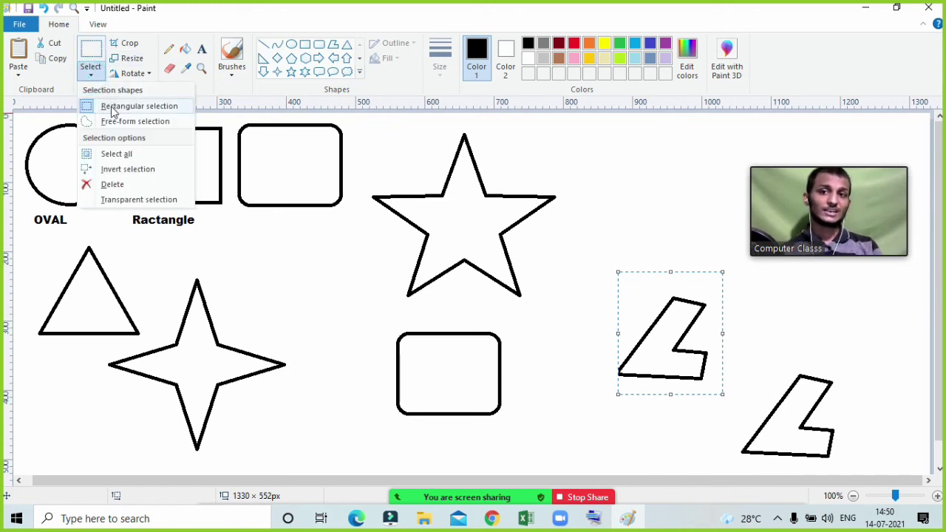
{"action": "left_click", "coordinate": [113, 108]}
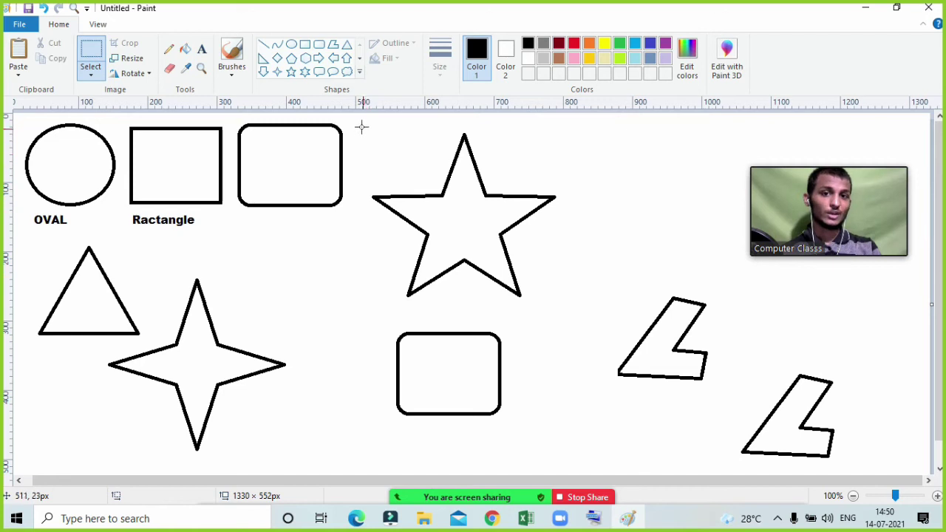
{"action": "left_click_drag", "start_coordinate": [359, 122], "coordinate": [571, 320]}
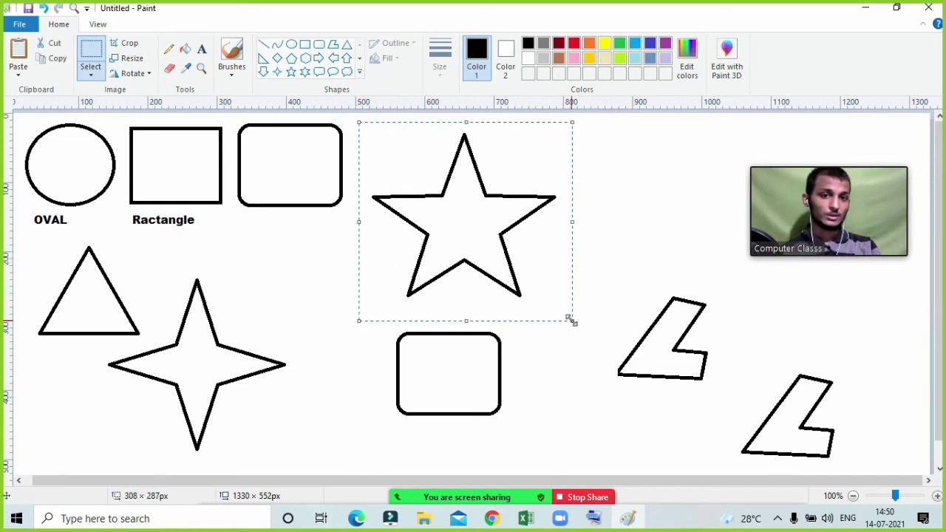
{"action": "left_click", "coordinate": [53, 47]}
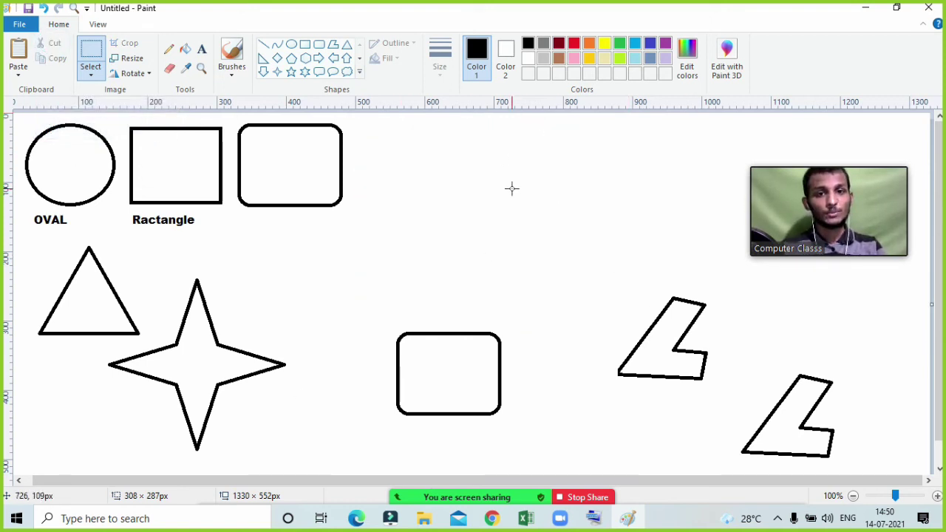
{"action": "left_click", "coordinate": [18, 52]}
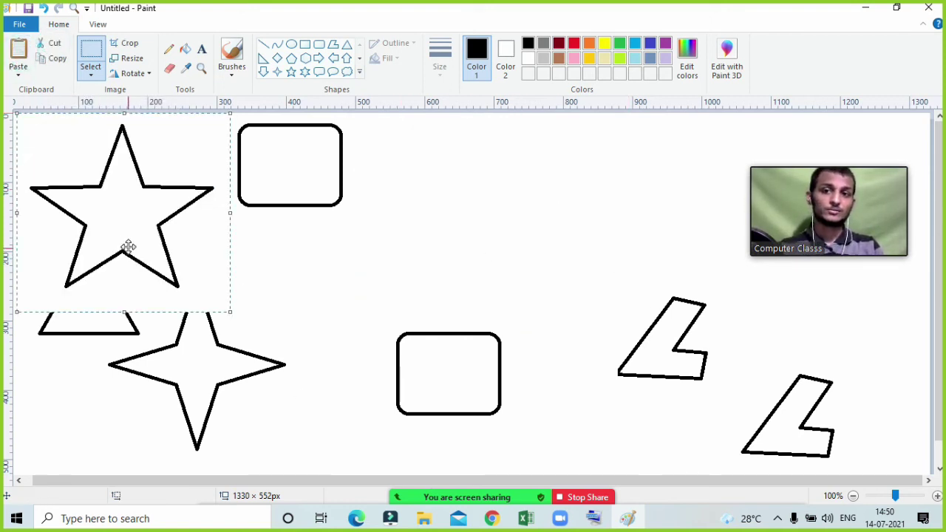
{"action": "left_click_drag", "start_coordinate": [128, 247], "coordinate": [496, 219]}
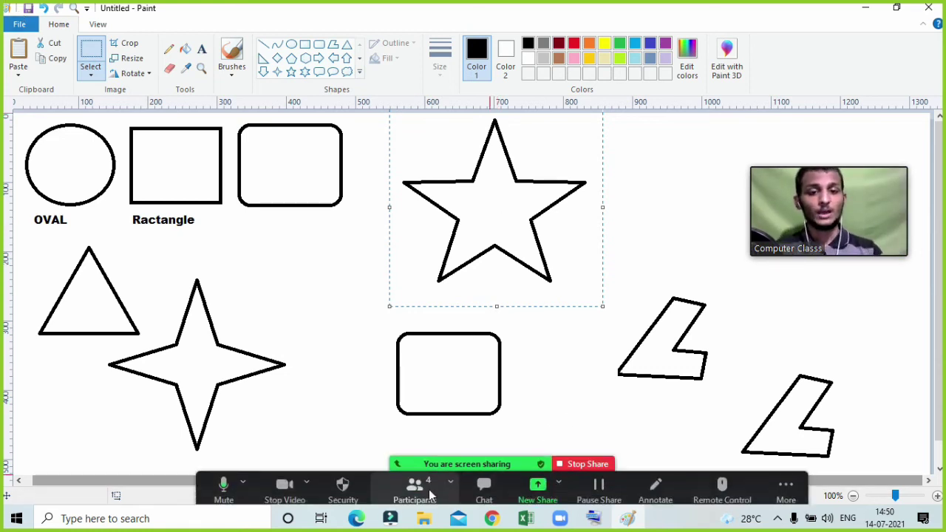
Check the Zoom meeting's participants list, shifting and resizing its window away from the drawing, and minimize it
{"action": "left_click", "coordinate": [416, 487]}
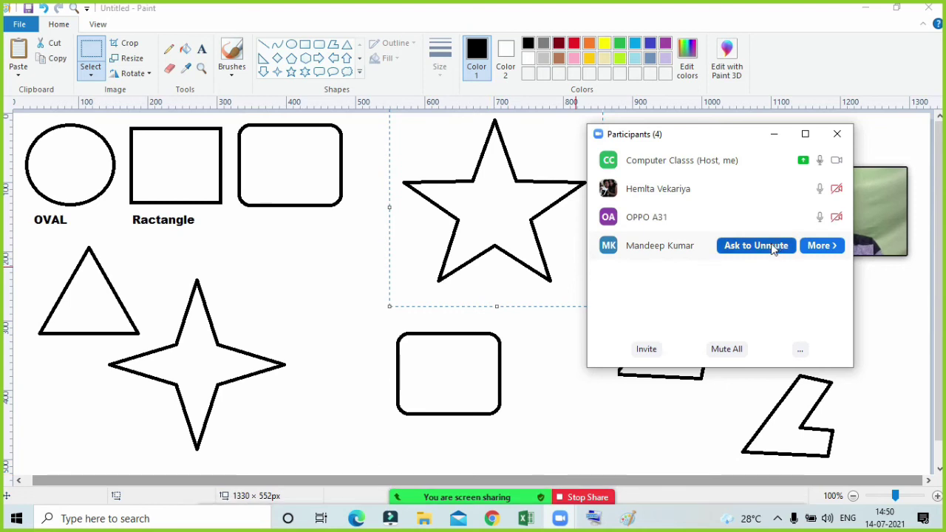
{"action": "mouse_move", "coordinate": [712, 162]}
{"action": "left_click_drag", "start_coordinate": [711, 132], "coordinate": [747, 8]}
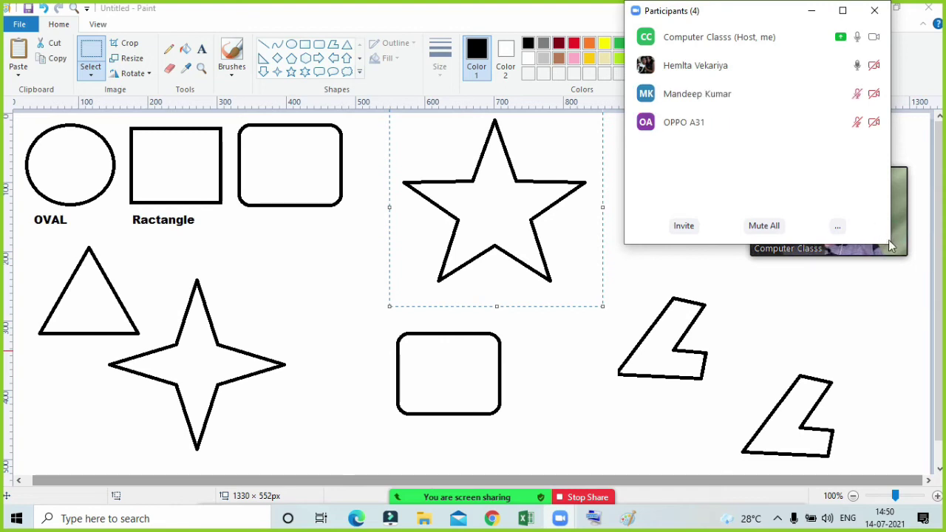
{"action": "left_click_drag", "start_coordinate": [890, 240], "coordinate": [841, 195]}
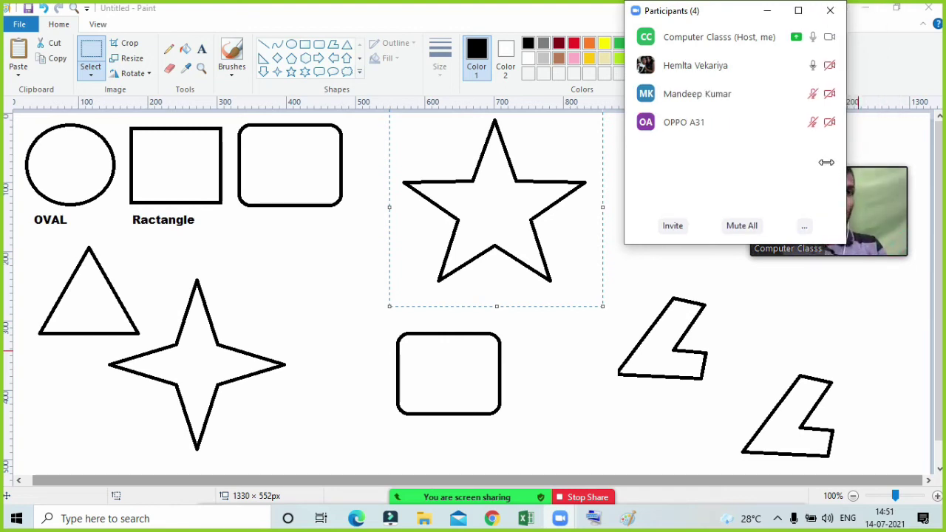
{"action": "left_click_drag", "start_coordinate": [847, 160], "coordinate": [881, 161]}
{"action": "left_click", "coordinate": [813, 15]}
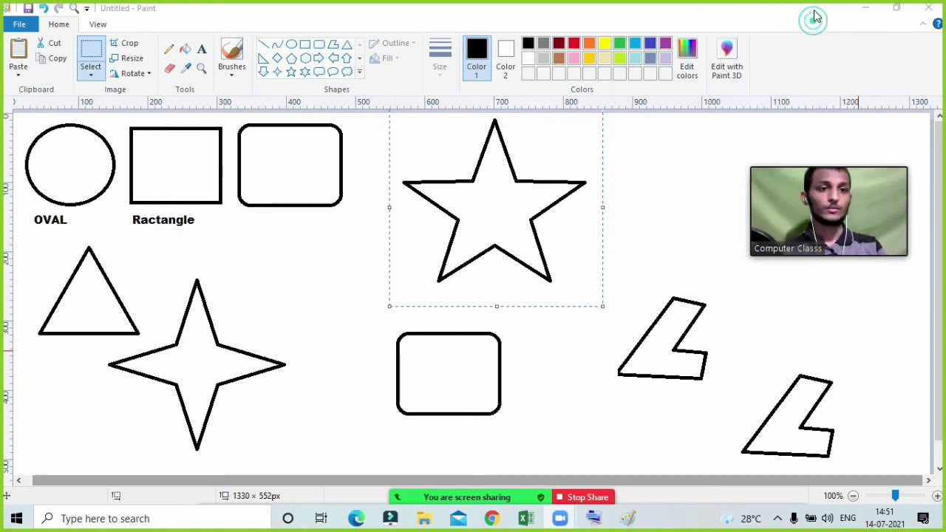
Cut the lower rounded rectangle with a rectangular selection about 193 × 173 px and paste it slightly up and left of its original spot
{"action": "left_click", "coordinate": [700, 175]}
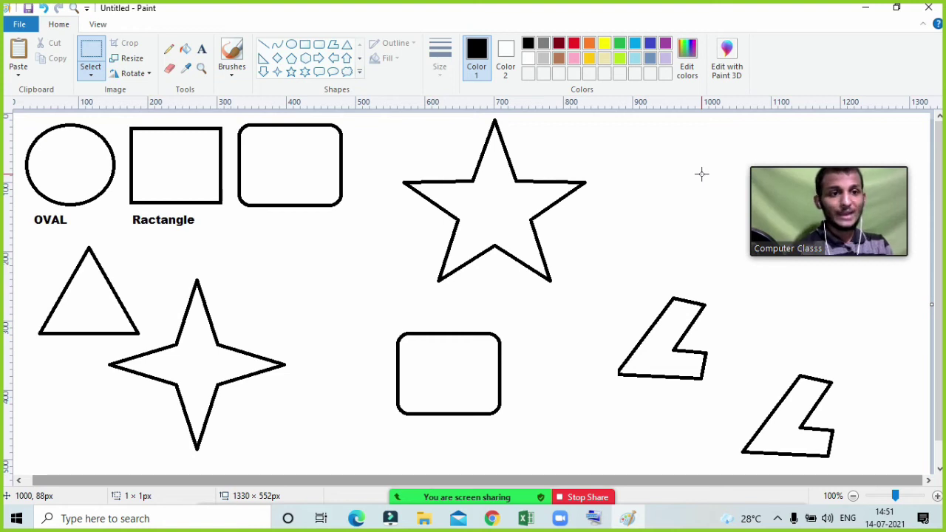
{"action": "left_click", "coordinate": [91, 58]}
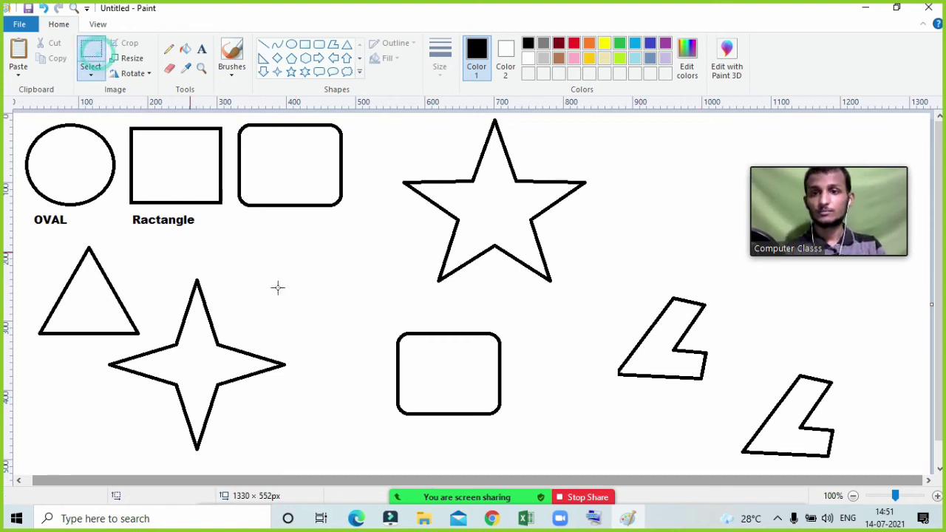
{"action": "left_click_drag", "start_coordinate": [377, 316], "coordinate": [512, 435]}
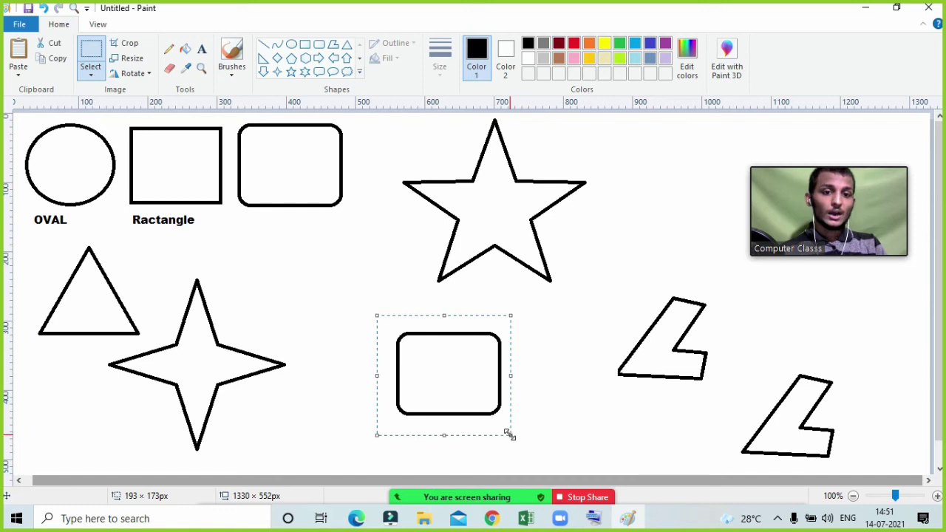
{"action": "left_click", "coordinate": [62, 49]}
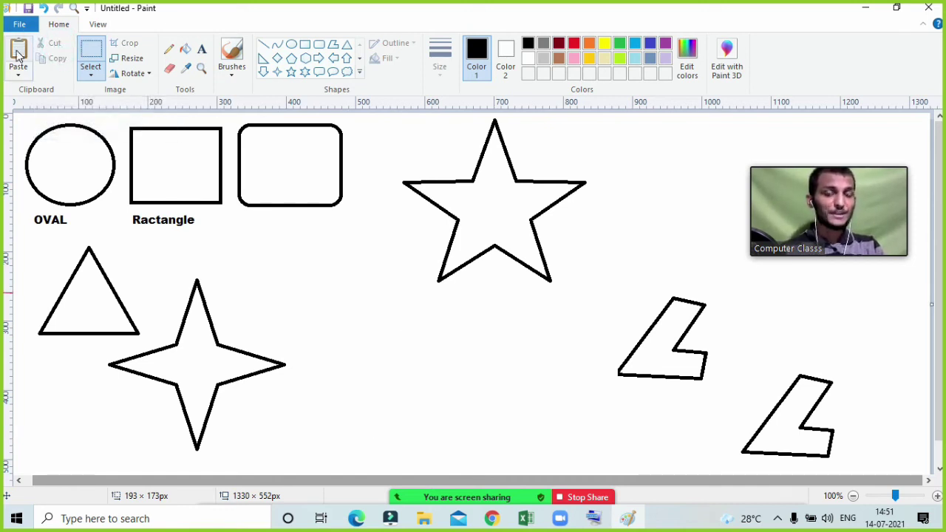
{"action": "left_click", "coordinate": [27, 54]}
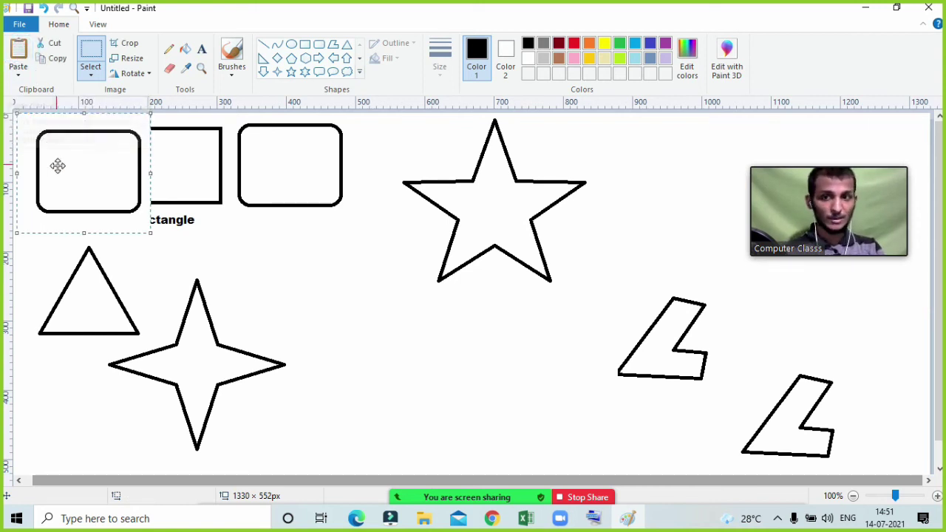
{"action": "left_click_drag", "start_coordinate": [57, 165], "coordinate": [377, 352]}
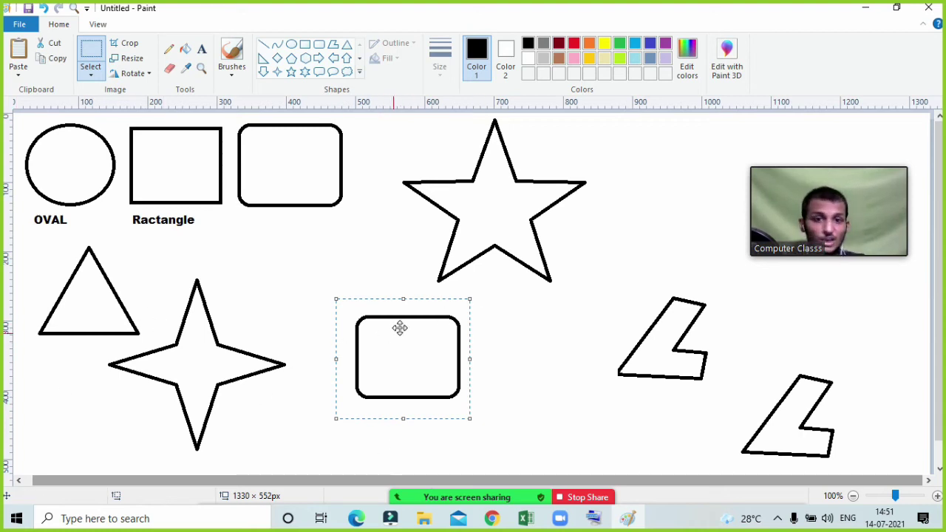
Copy the selected rounded rectangle and paste two copies, placing one just right of it and the other right of the five-point star
{"action": "left_click", "coordinate": [53, 59]}
{"action": "left_click", "coordinate": [17, 53]}
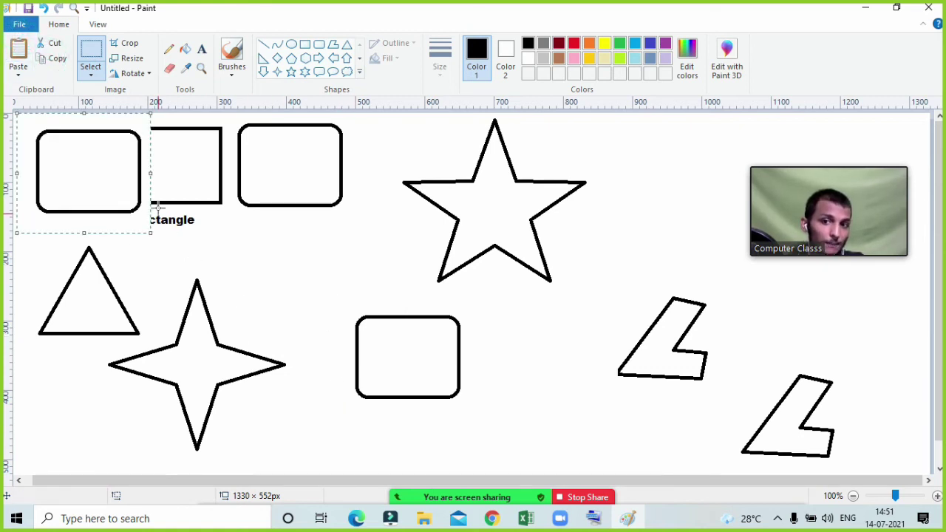
{"action": "left_click_drag", "start_coordinate": [113, 185], "coordinate": [560, 356]}
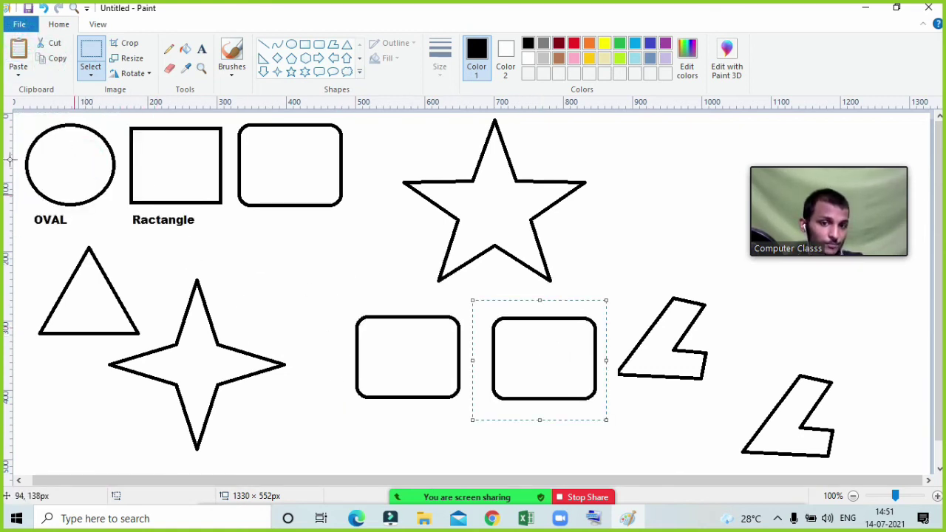
{"action": "left_click", "coordinate": [16, 56]}
{"action": "left_click_drag", "start_coordinate": [64, 152], "coordinate": [652, 167]}
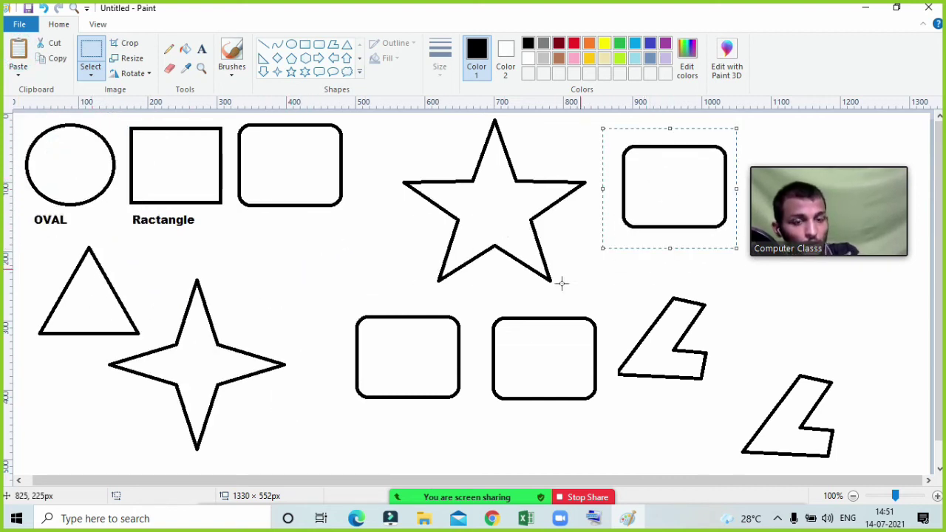
{"action": "left_click", "coordinate": [602, 261]}
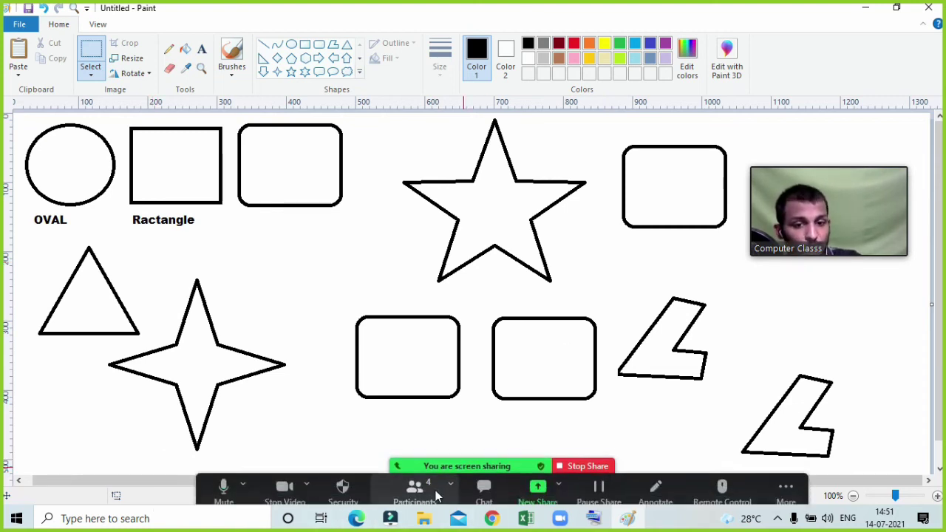
Check the Zoom meeting's participants list, minimize it, and shift the floating video window slightly away from the upper-right rounded rectangle
{"action": "left_click", "coordinate": [435, 495]}
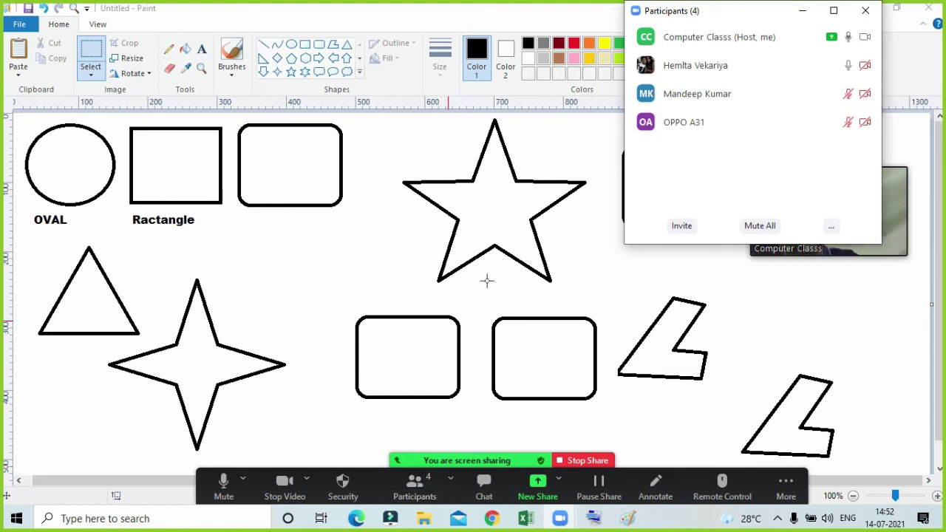
{"action": "mouse_move", "coordinate": [820, 94]}
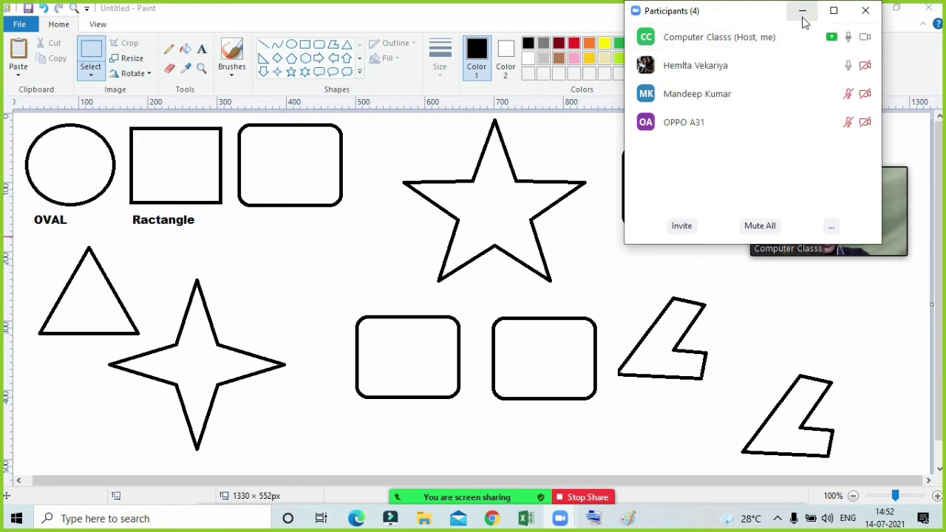
{"action": "left_click", "coordinate": [802, 13]}
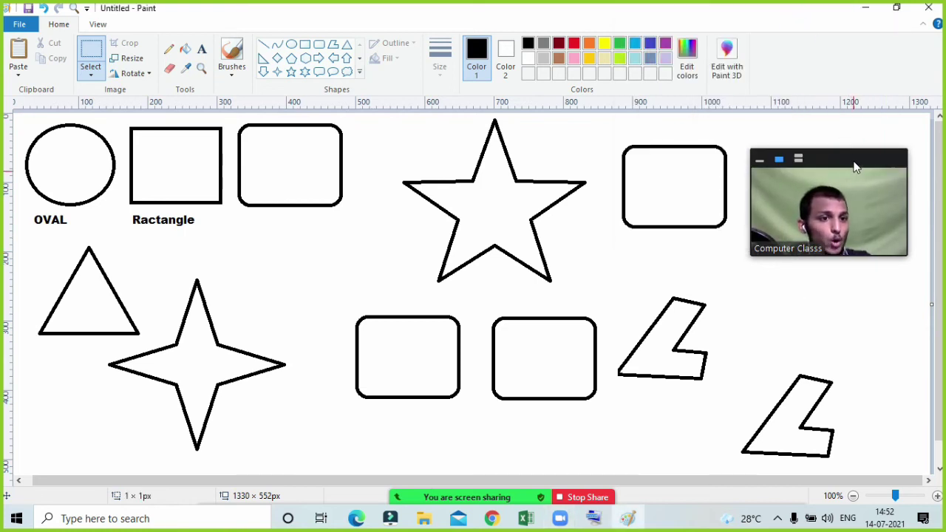
{"action": "left_click_drag", "start_coordinate": [851, 155], "coordinate": [862, 152]}
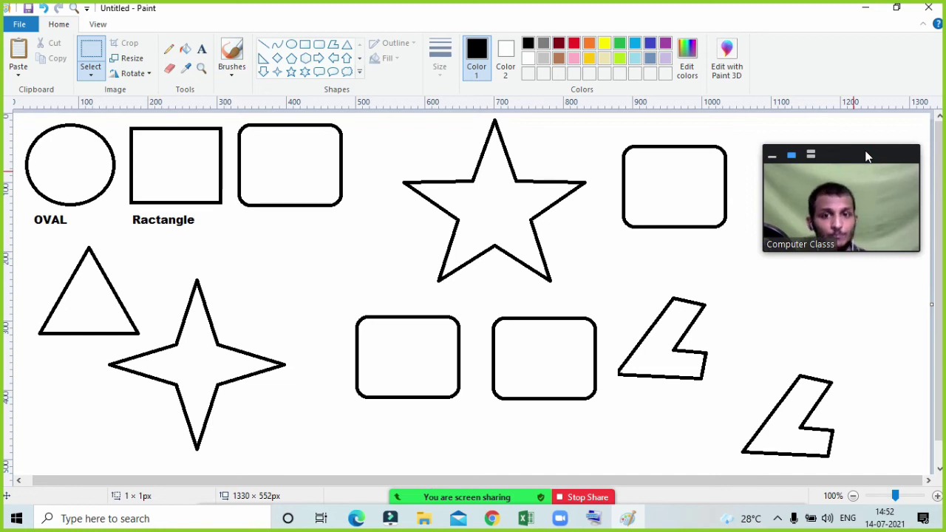
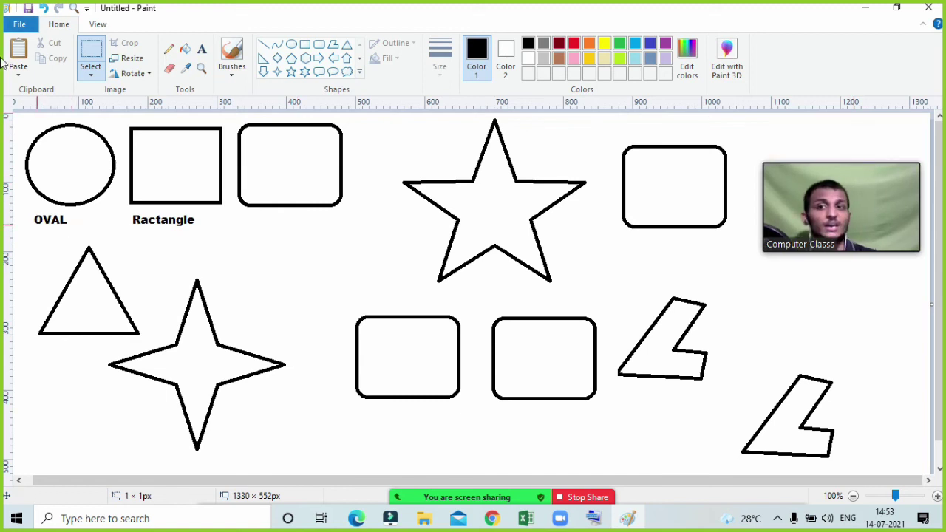
Delete the rounded rectangle beside the upper L-shaped polygon, using a rectangular selection about 187 × 157 px
{"action": "left_click", "coordinate": [89, 71]}
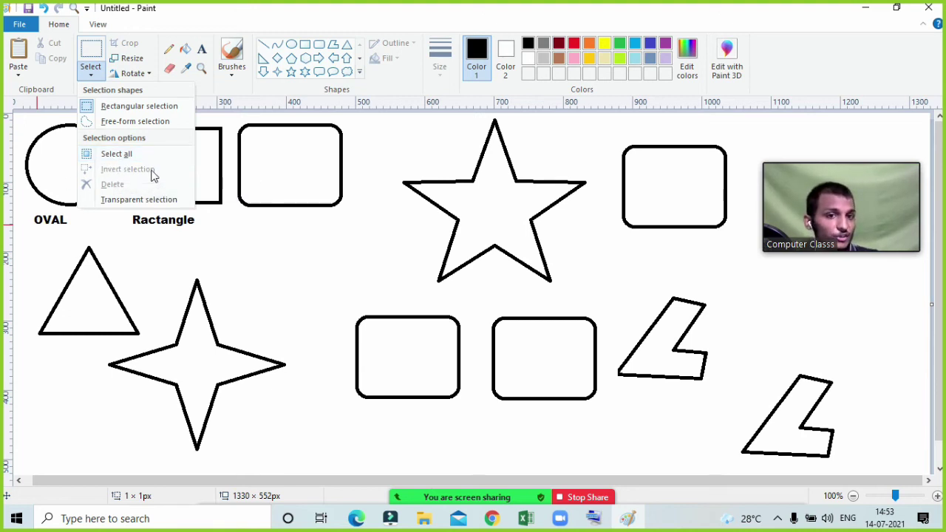
{"action": "left_click", "coordinate": [275, 254]}
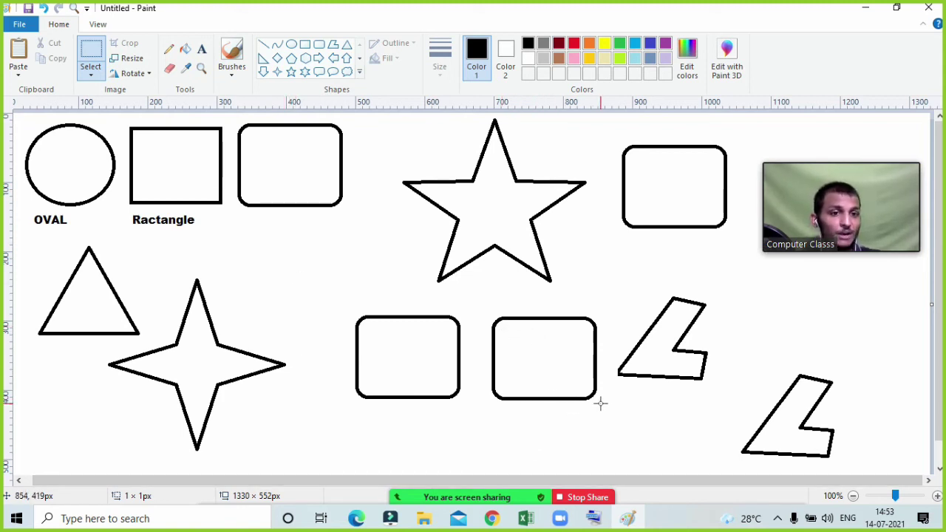
{"action": "left_click", "coordinate": [94, 53]}
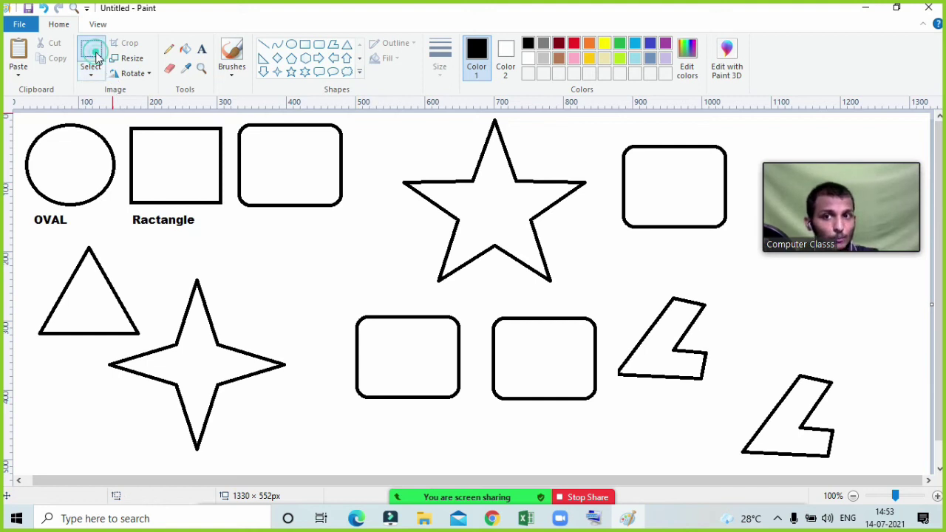
{"action": "left_click_drag", "start_coordinate": [479, 308], "coordinate": [607, 416]}
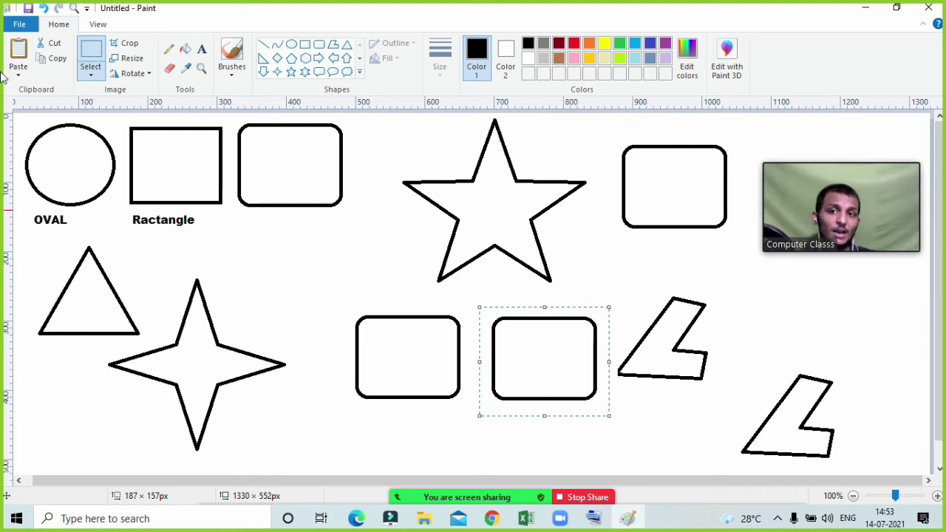
{"action": "left_click", "coordinate": [91, 75]}
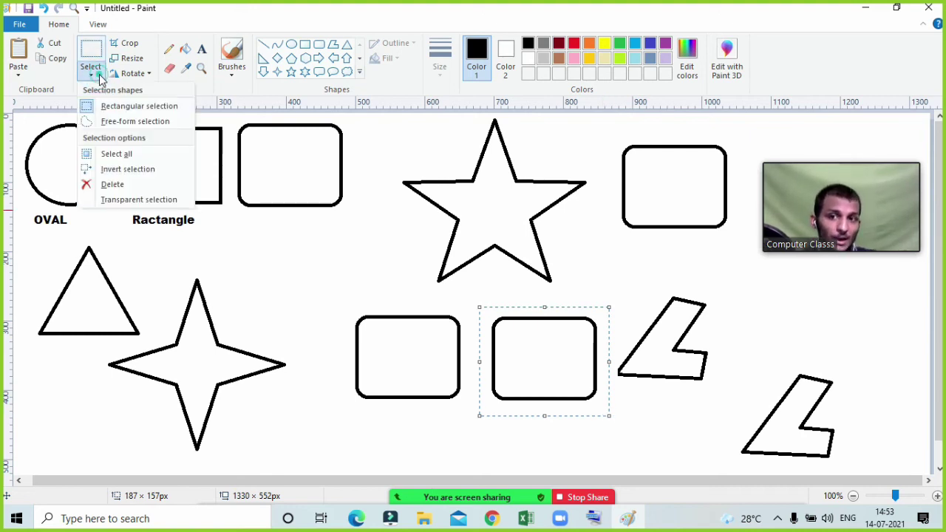
{"action": "left_click", "coordinate": [113, 184]}
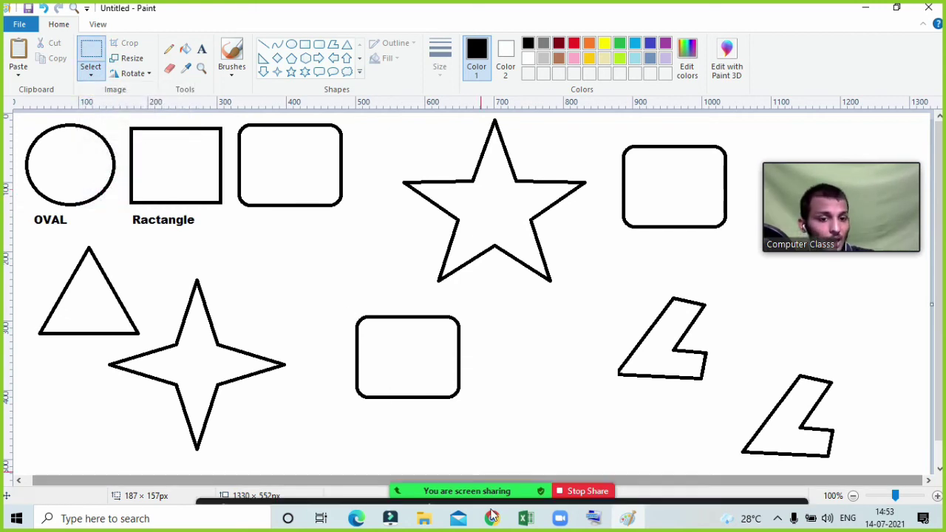
Mute all current and new Zoom participants without allowing them to unmute themselves, and minimize the participants list
{"action": "left_click", "coordinate": [414, 486]}
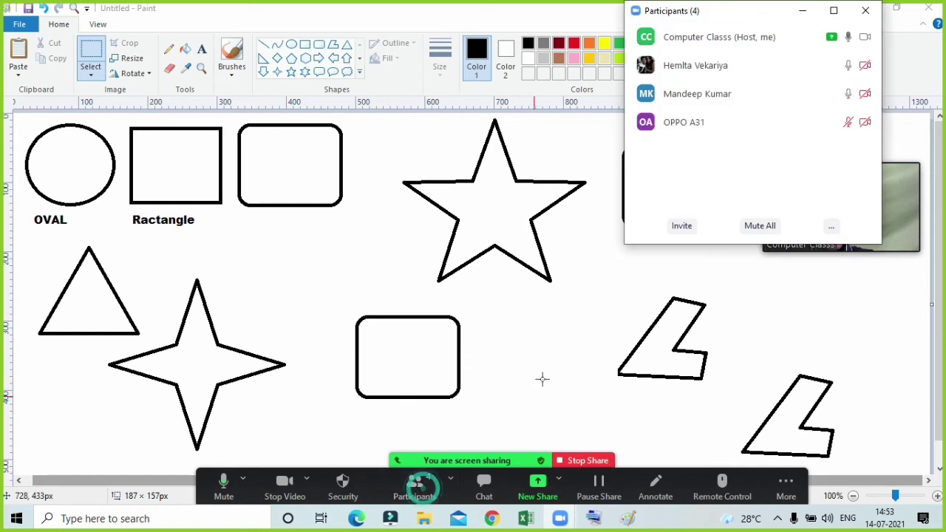
{"action": "left_click", "coordinate": [766, 226]}
{"action": "left_click", "coordinate": [488, 271]}
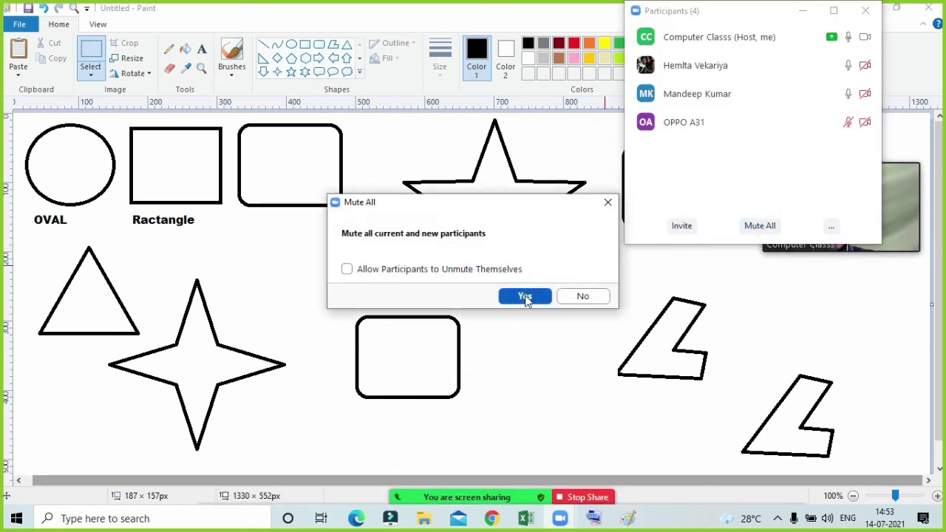
{"action": "left_click", "coordinate": [525, 296]}
{"action": "left_click", "coordinate": [801, 12]}
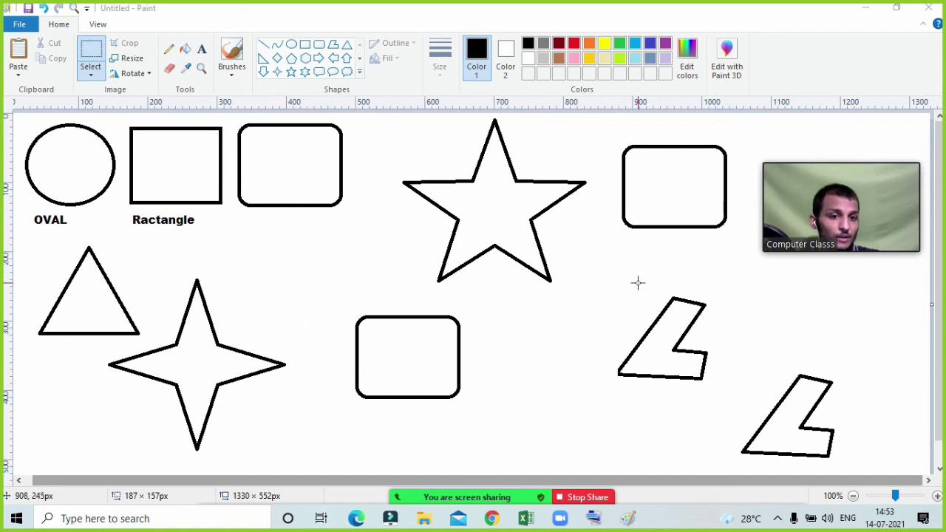
Select the upper L-shaped polygon with a rectangle about 181 × 208 px, invert the selection, and delete everything else on the canvas
{"action": "left_click_drag", "start_coordinate": [610, 269], "coordinate": [737, 414]}
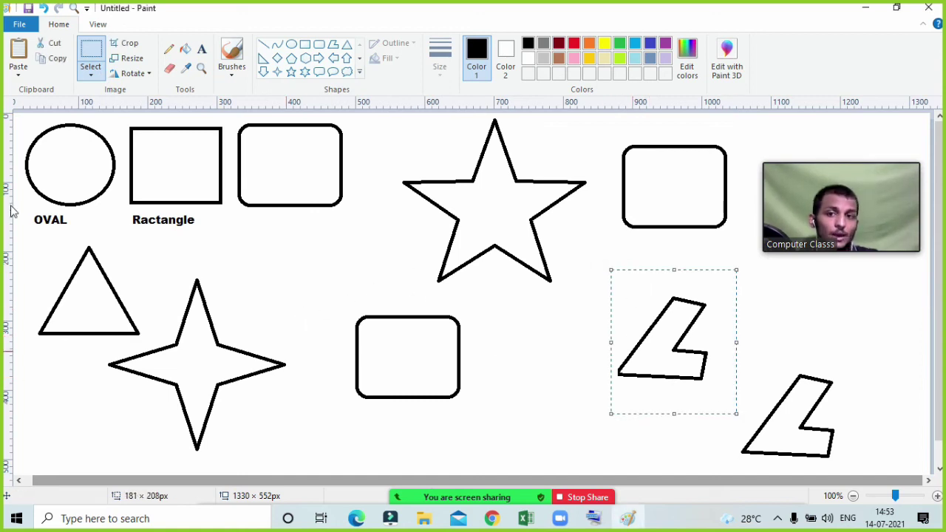
{"action": "left_click", "coordinate": [90, 72]}
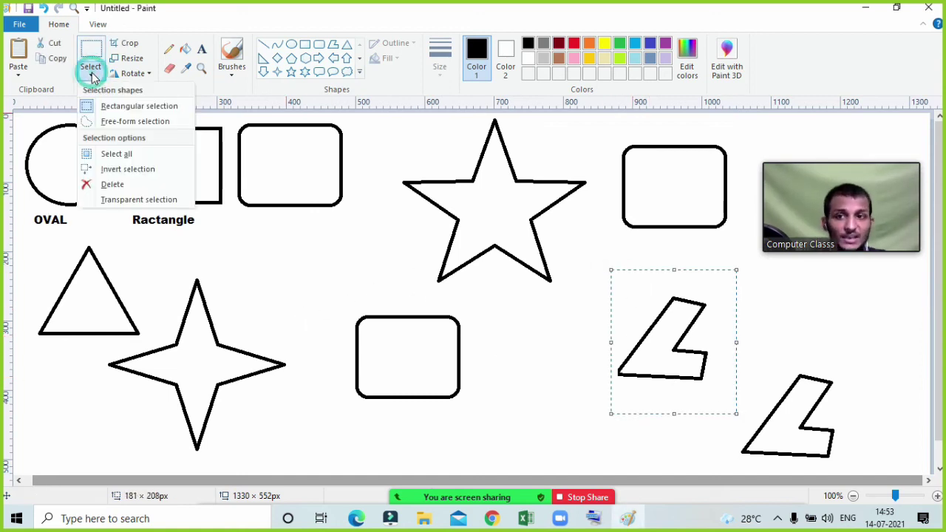
{"action": "left_click", "coordinate": [123, 170]}
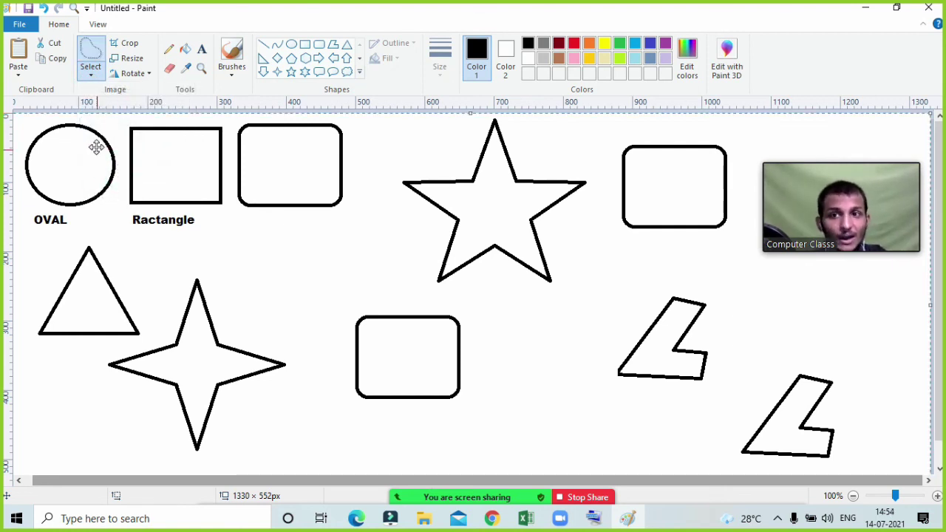
{"action": "left_click", "coordinate": [99, 74]}
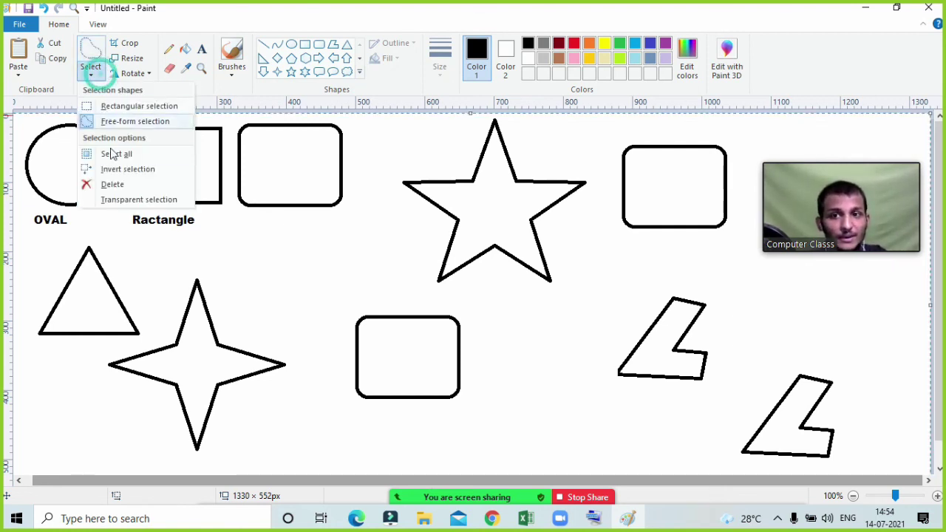
{"action": "left_click", "coordinate": [112, 184]}
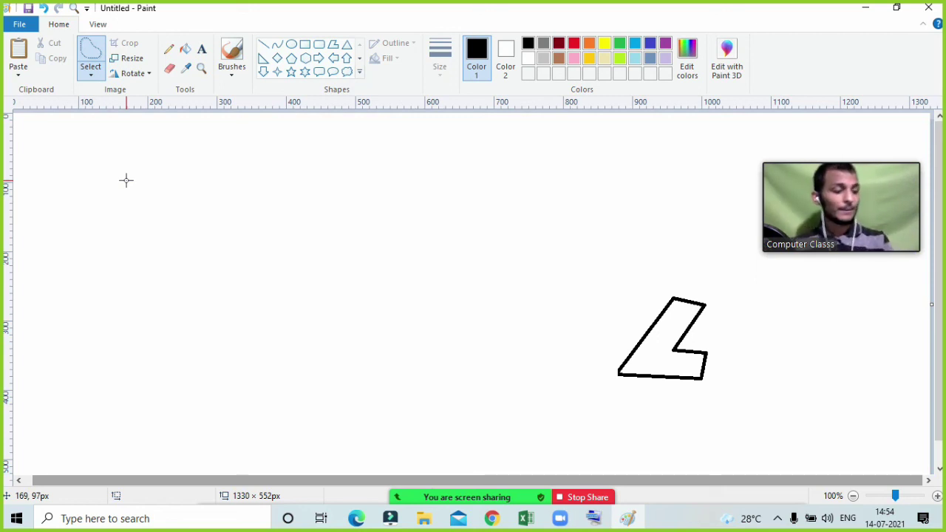
Draw a pentagon about 267 × 242 px to the left of the L-shaped polygon
{"action": "left_click", "coordinate": [89, 73]}
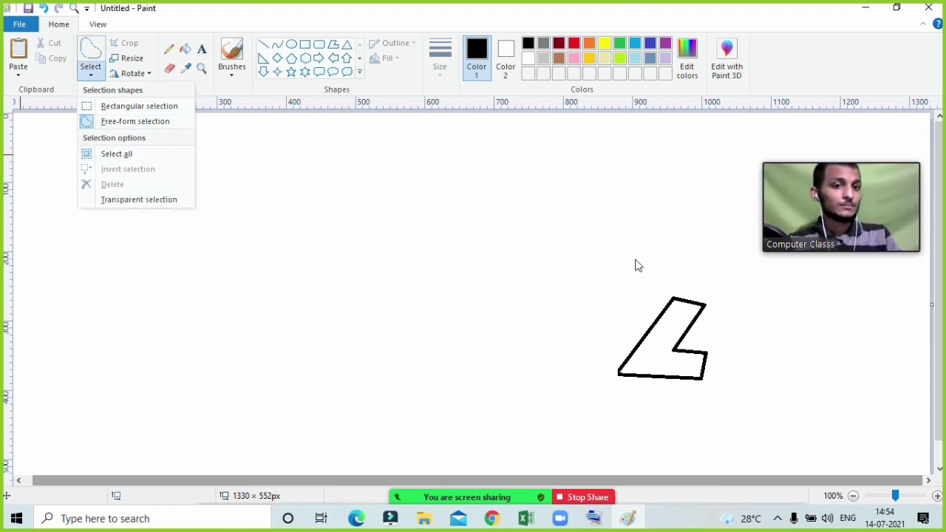
{"action": "left_click", "coordinate": [574, 238]}
{"action": "left_click", "coordinate": [292, 58]}
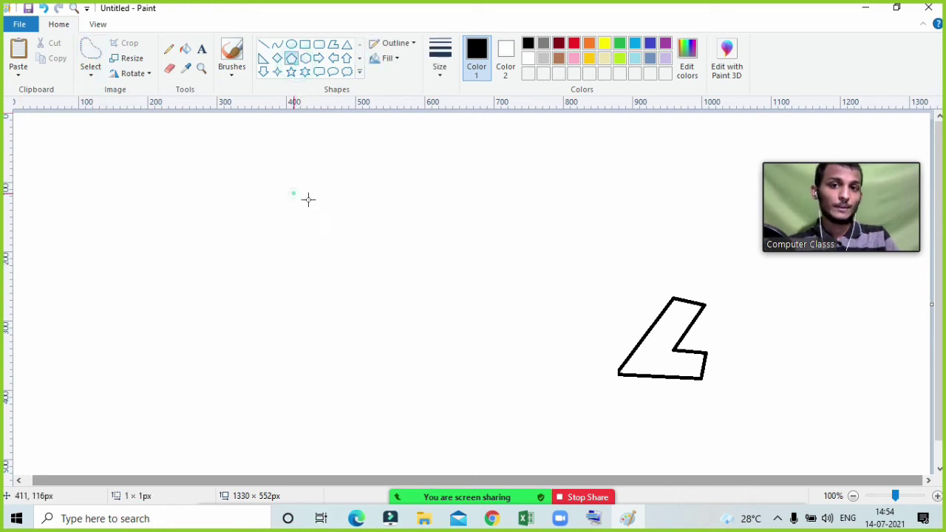
{"action": "left_click_drag", "start_coordinate": [292, 192], "coordinate": [479, 362]}
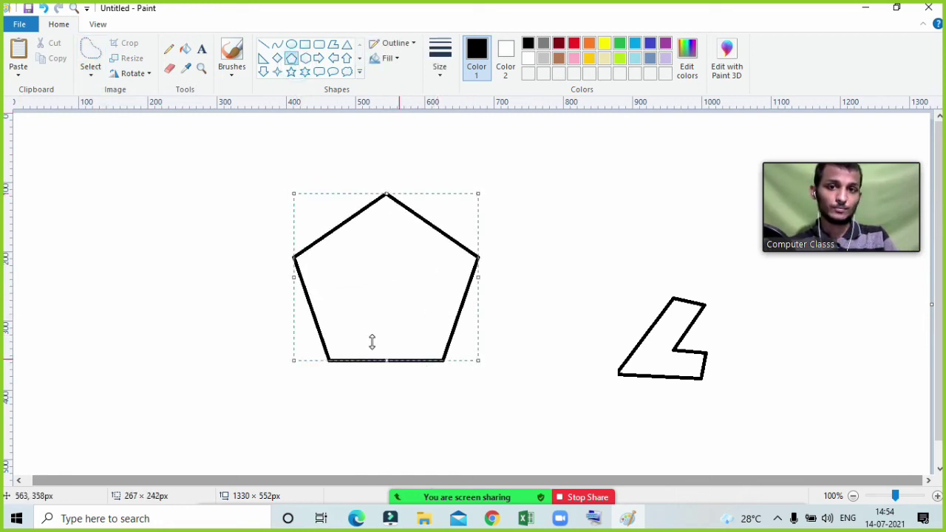
Fill the pentagon with gold and the L-shaped polygon with purple, undoing the stray gold fill of the background
{"action": "left_click", "coordinate": [185, 49]}
{"action": "left_click", "coordinate": [585, 61]}
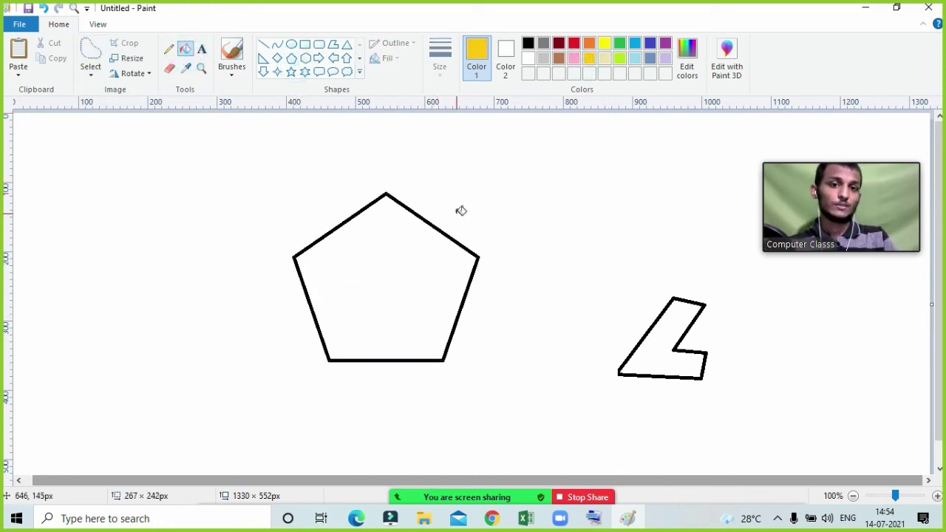
{"action": "left_click", "coordinate": [460, 215]}
{"action": "key", "text": "ctrl+z"}
{"action": "left_click", "coordinate": [424, 253]}
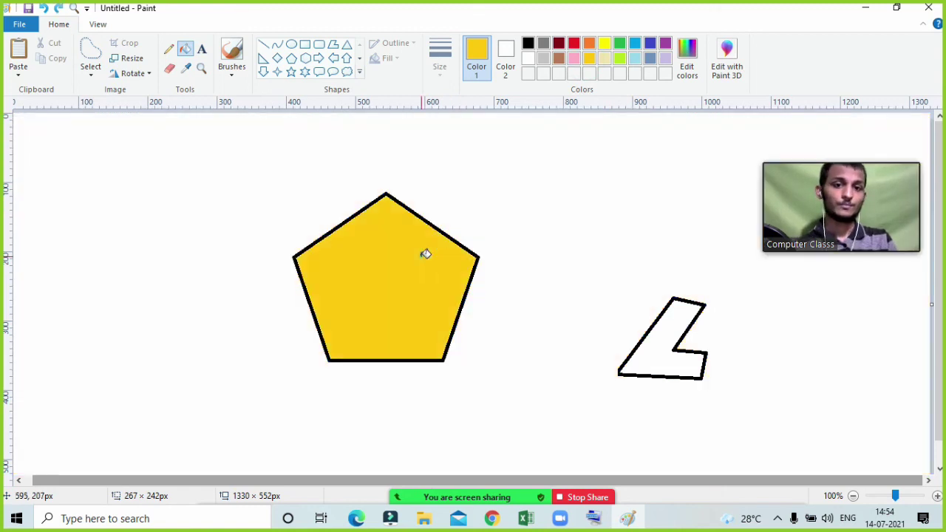
{"action": "left_click", "coordinate": [665, 44]}
{"action": "left_click", "coordinate": [659, 362]}
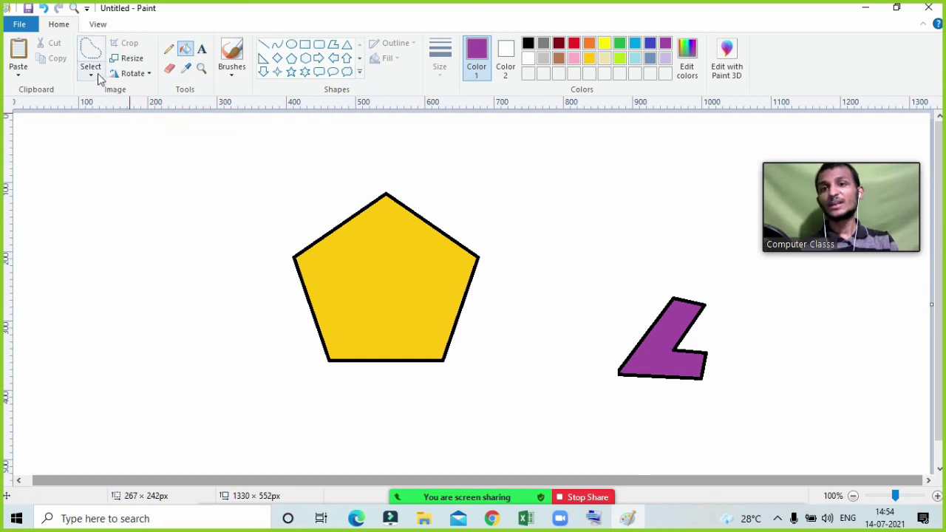
Select the purple L-shaped polygon with a rectangle about 245 × 274 px and move it onto the gold pentagon
{"action": "left_click", "coordinate": [126, 103]}
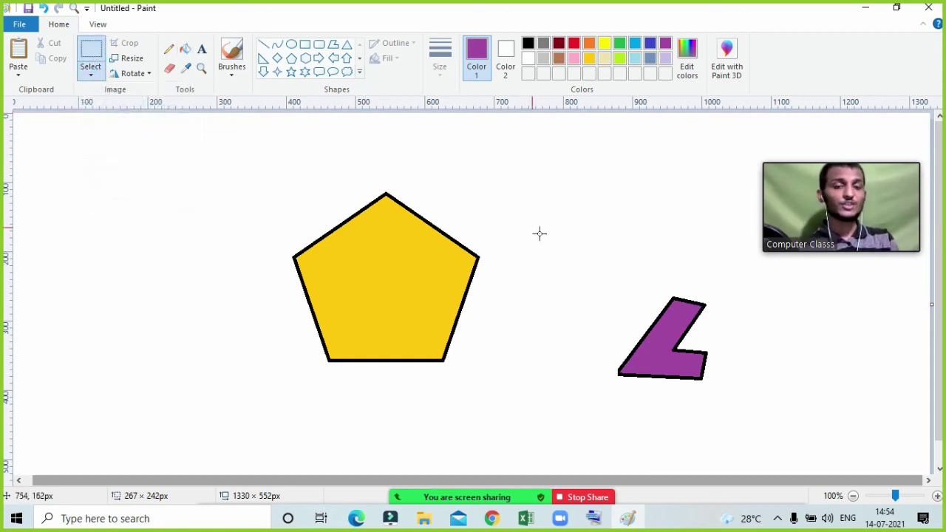
{"action": "left_click_drag", "start_coordinate": [570, 235], "coordinate": [740, 421]}
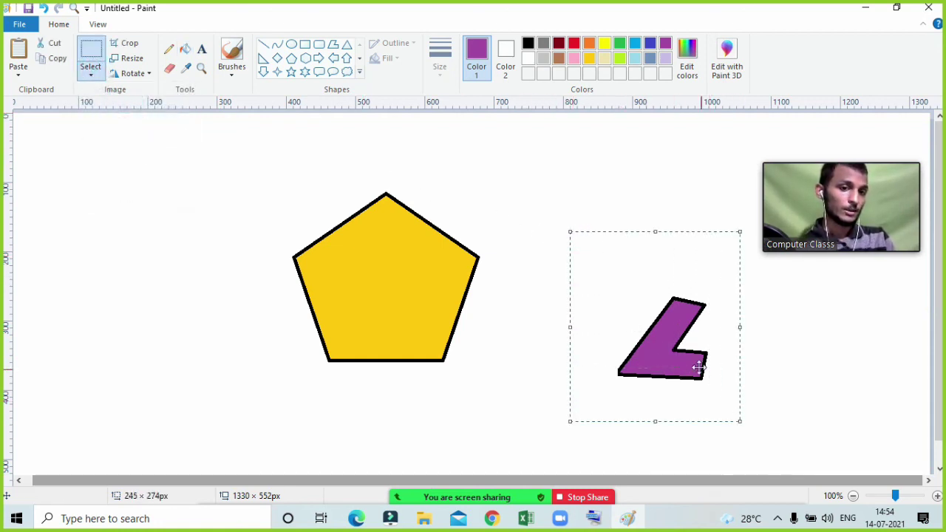
{"action": "left_click_drag", "start_coordinate": [667, 341], "coordinate": [382, 314]}
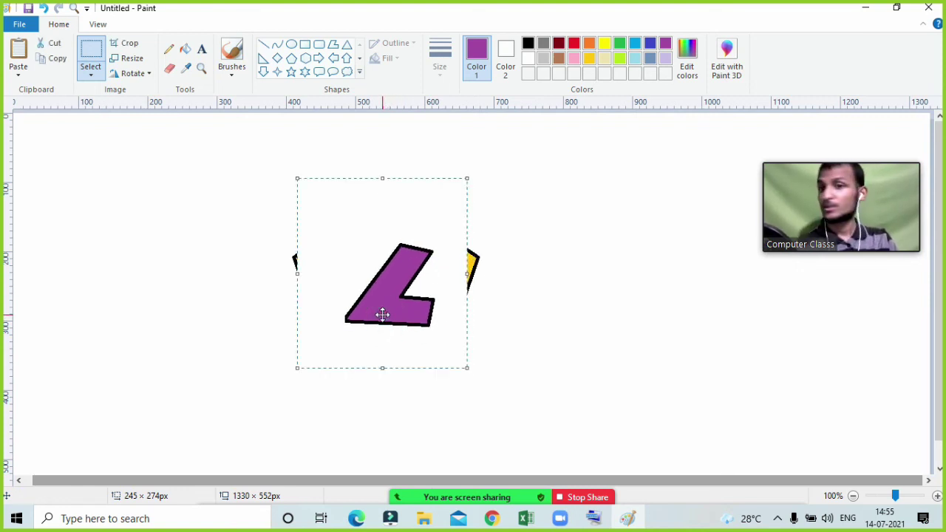
Make the selection transparent, shift the L-shaped polygon slightly within the gold pentagon, and deselect it
{"action": "left_click", "coordinate": [92, 77]}
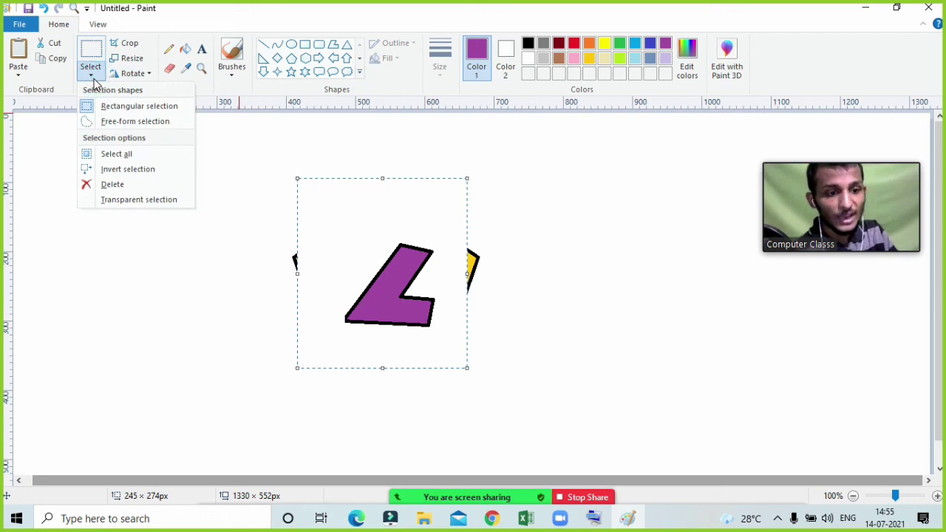
{"action": "left_click", "coordinate": [140, 200]}
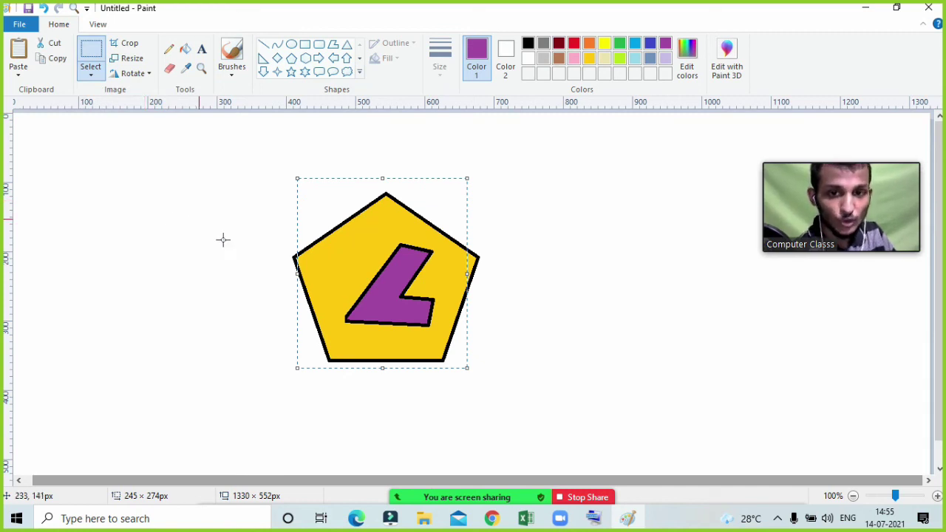
{"action": "left_click_drag", "start_coordinate": [392, 298], "coordinate": [383, 294]}
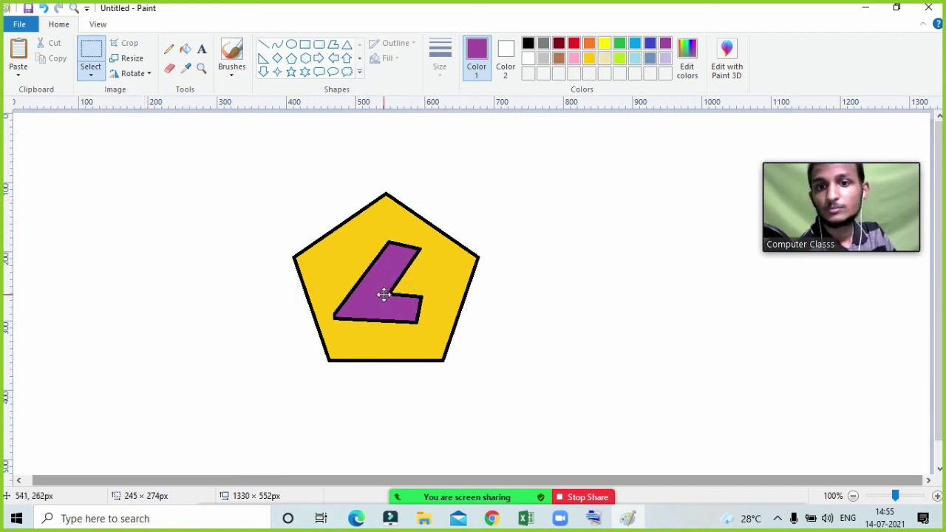
{"action": "left_click", "coordinate": [576, 298]}
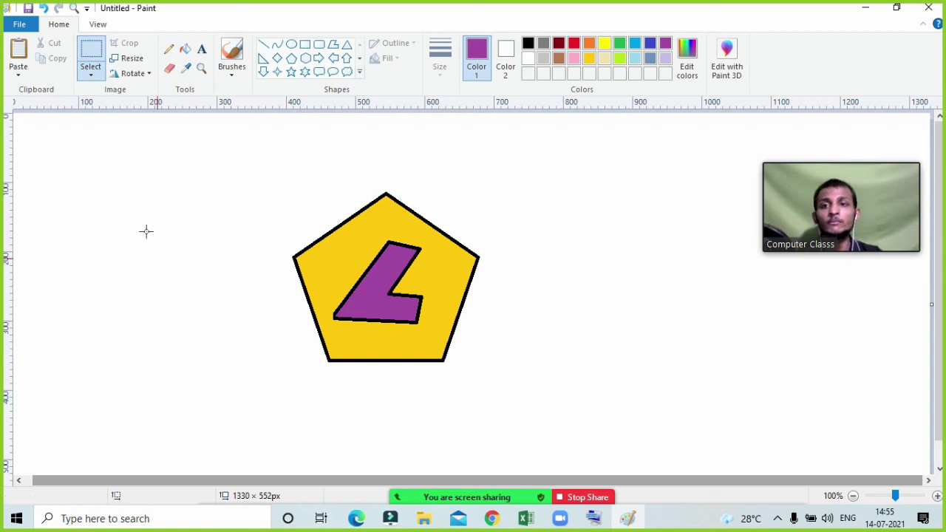
Switch to the Zoom participants list, ask the first listed attendee to unmute, and close the list
{"action": "left_click", "coordinate": [91, 74]}
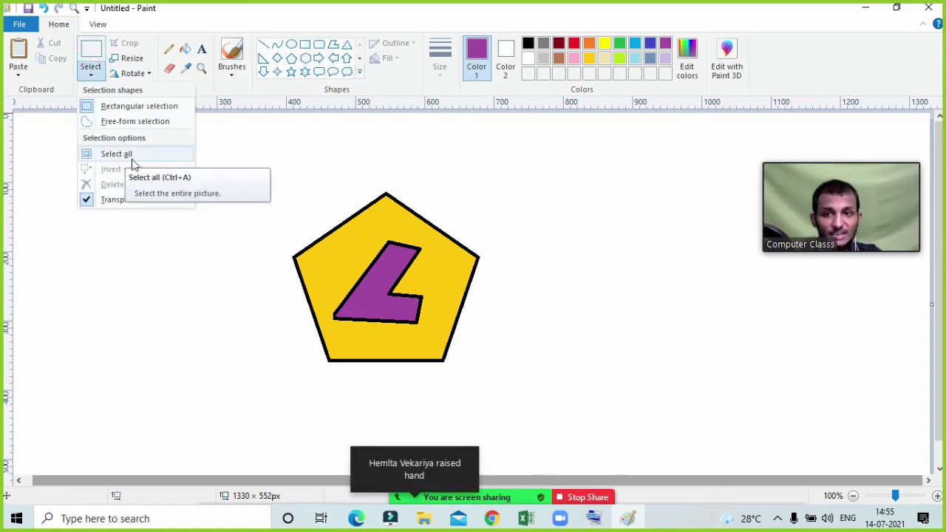
{"action": "left_click", "coordinate": [414, 503]}
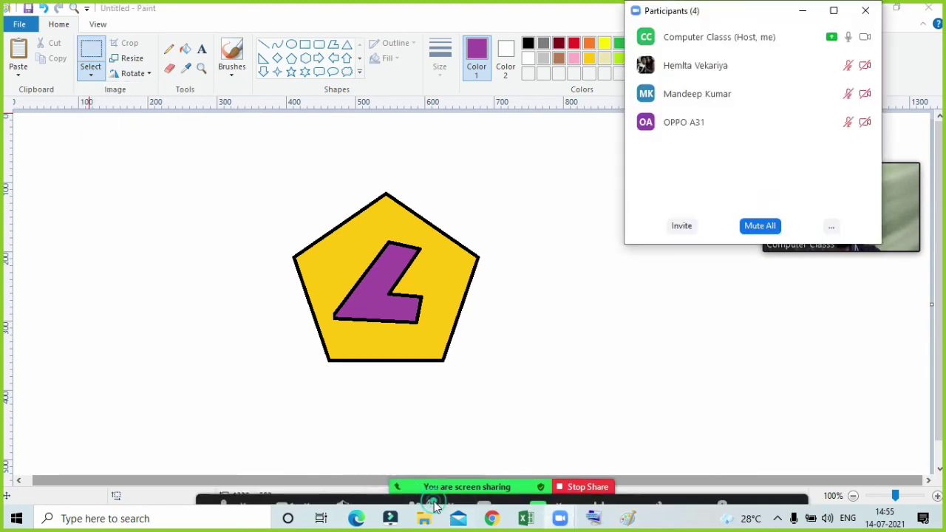
{"action": "left_click", "coordinate": [802, 72]}
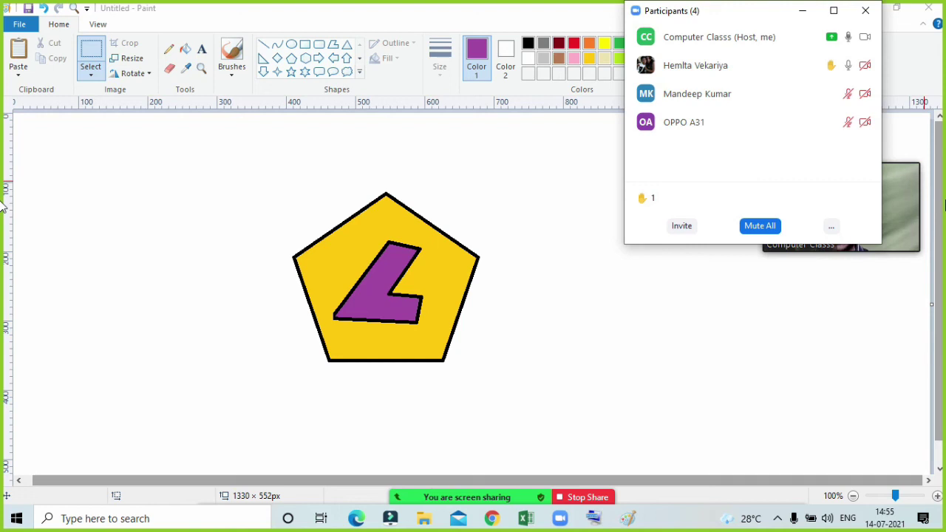
{"action": "left_click", "coordinate": [866, 10]}
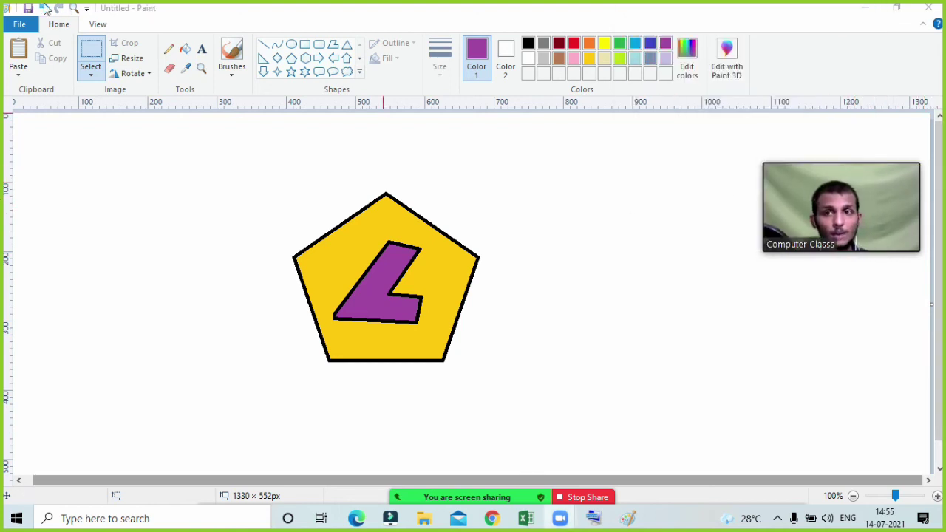
Undo the move, fills and pentagon, then delete the remaining L-shaped polygon using a rectangular selection about 228 × 257 px
{"action": "left_click", "coordinate": [45, 8]}
{"action": "left_click", "coordinate": [44, 9]}
{"action": "left_click", "coordinate": [45, 8]}
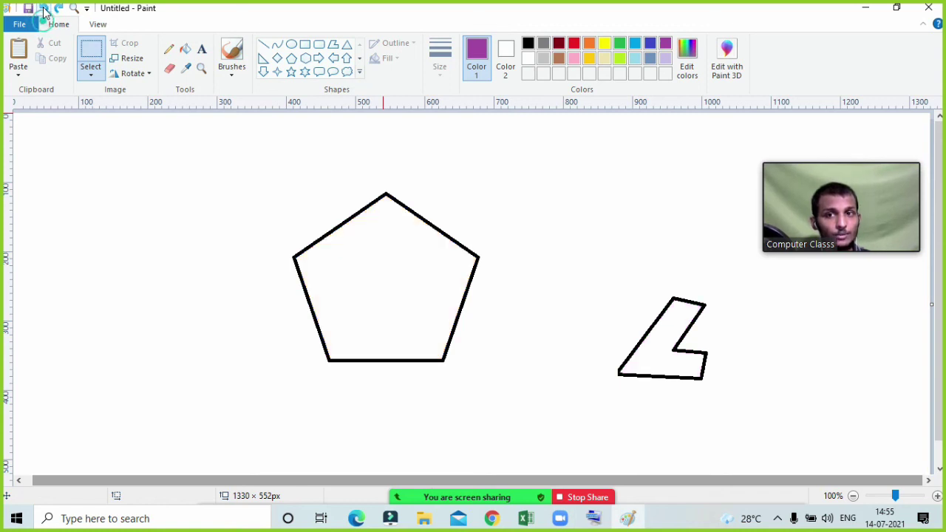
{"action": "left_click", "coordinate": [44, 8]}
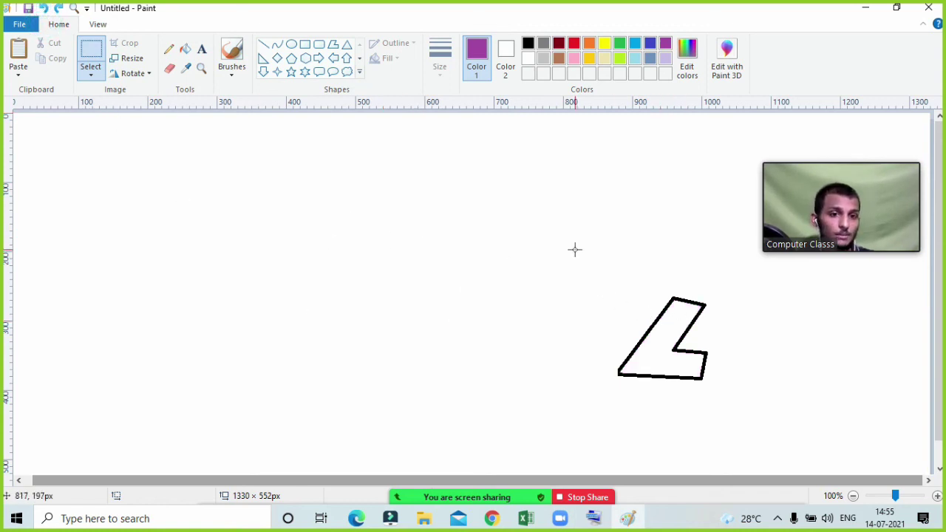
{"action": "left_click_drag", "start_coordinate": [575, 249], "coordinate": [733, 428]}
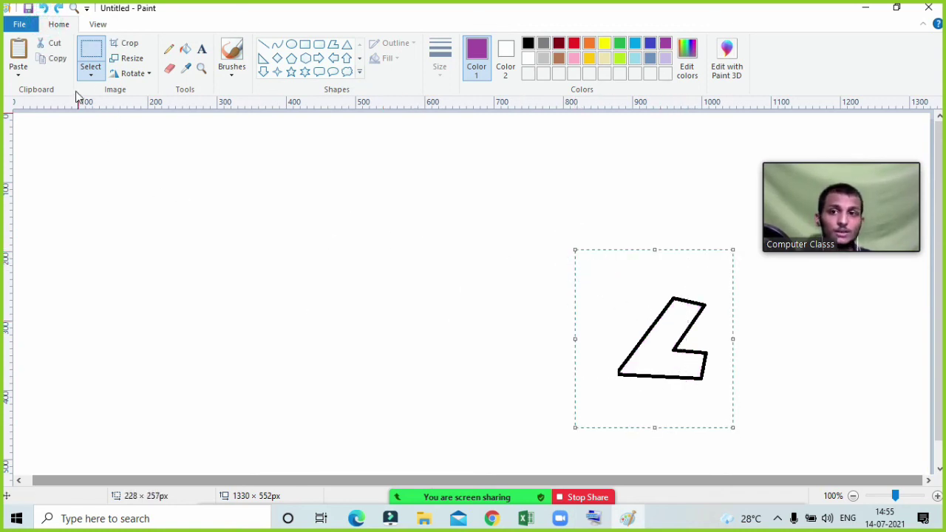
{"action": "left_click", "coordinate": [91, 74]}
{"action": "left_click", "coordinate": [124, 184]}
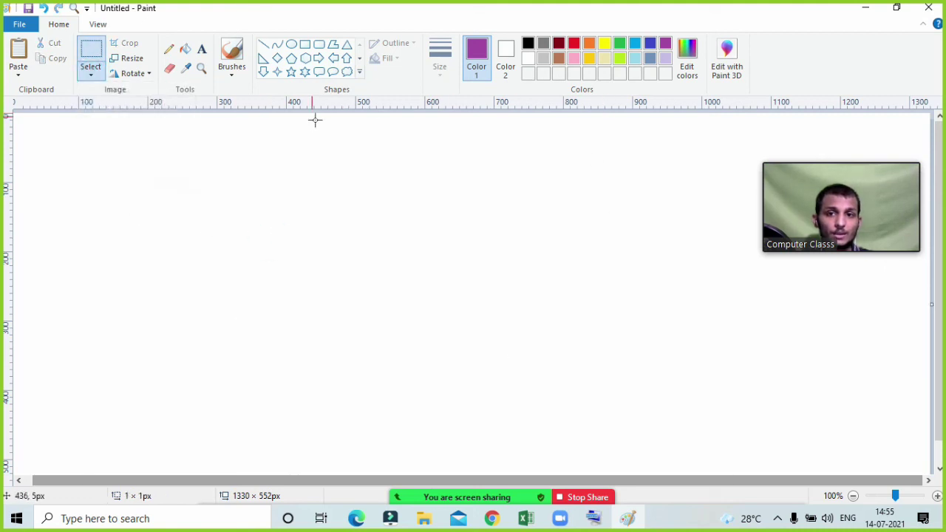
Draw a pentagon about 201 × 164 px in the upper-left area of the canvas and set Color 1 to black
{"action": "left_click", "coordinate": [291, 58]}
{"action": "left_click_drag", "start_coordinate": [151, 157], "coordinate": [291, 270]}
{"action": "left_click", "coordinate": [528, 43]}
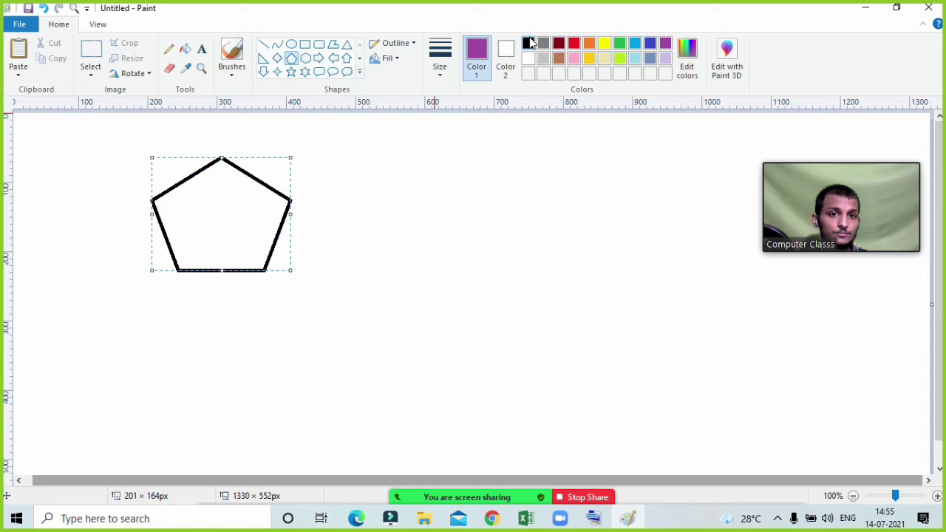
Draw a rounded rectangular callout about 229 × 245 px to the right of the pentagon
{"action": "left_click", "coordinate": [320, 71]}
{"action": "left_click_drag", "start_coordinate": [356, 154], "coordinate": [514, 322]}
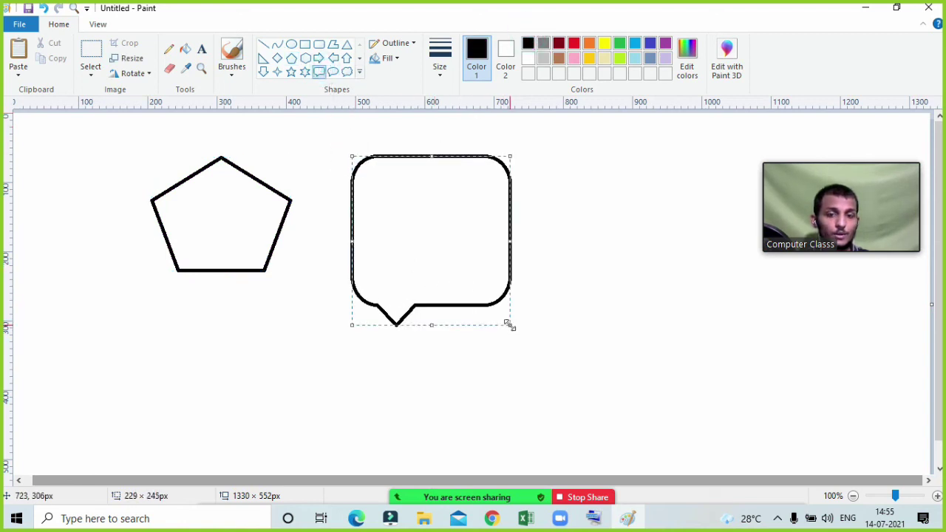
{"action": "left_click", "coordinate": [429, 237]}
{"action": "left_click_drag", "start_coordinate": [440, 235], "coordinate": [448, 233]}
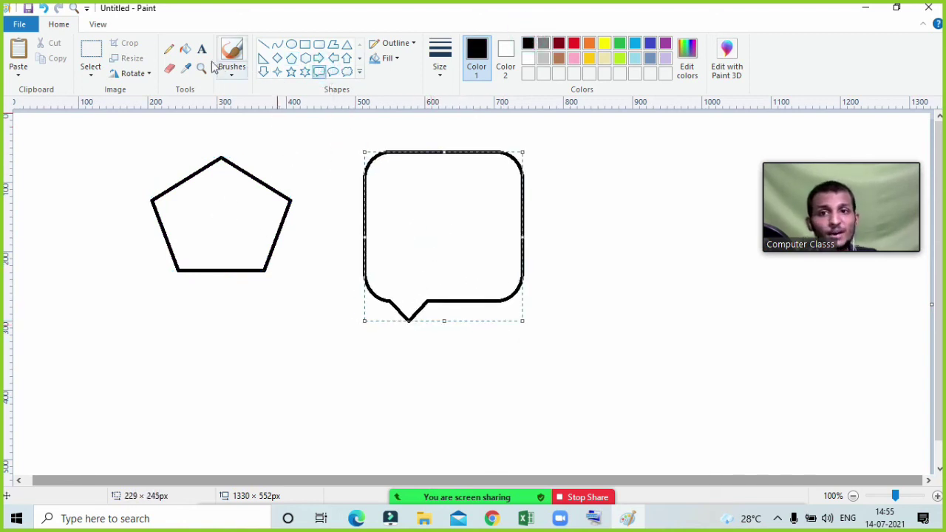
Fill the rounded callout with rose pink and the pentagon with yellow
{"action": "left_click", "coordinate": [185, 49]}
{"action": "left_click", "coordinate": [573, 59]}
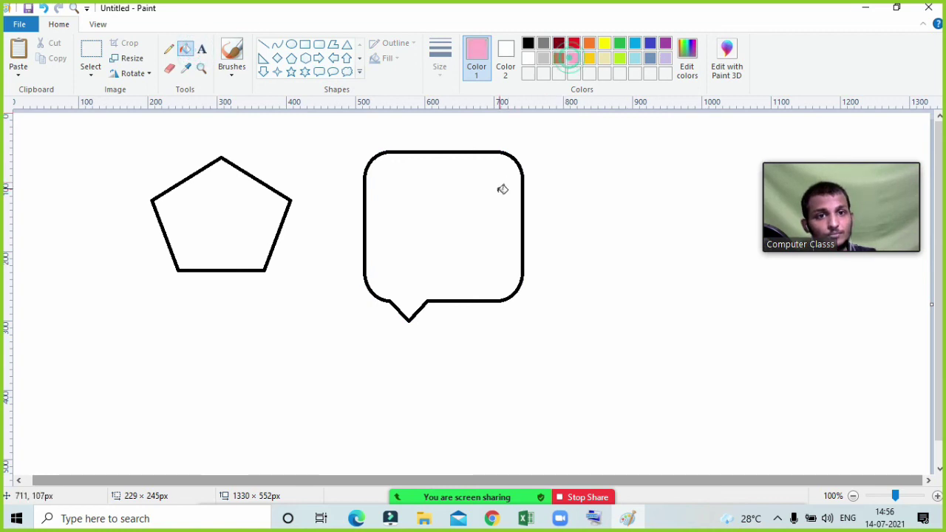
{"action": "left_click", "coordinate": [495, 193]}
{"action": "left_click", "coordinate": [604, 43]}
{"action": "left_click", "coordinate": [256, 200]}
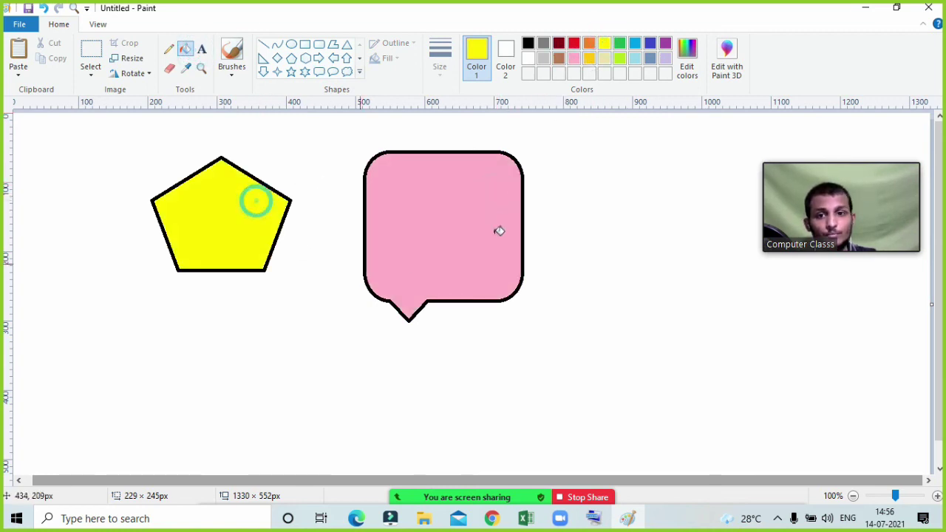
Select the yellow pentagon with a rectangle about 277 × 216 px and move it slightly down on the canvas
{"action": "left_click", "coordinate": [90, 59]}
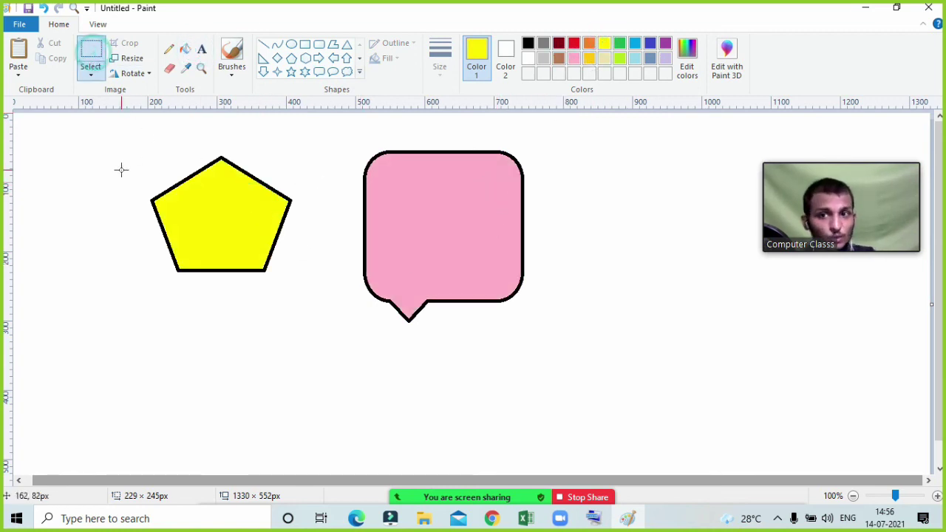
{"action": "left_click_drag", "start_coordinate": [120, 147], "coordinate": [314, 296]}
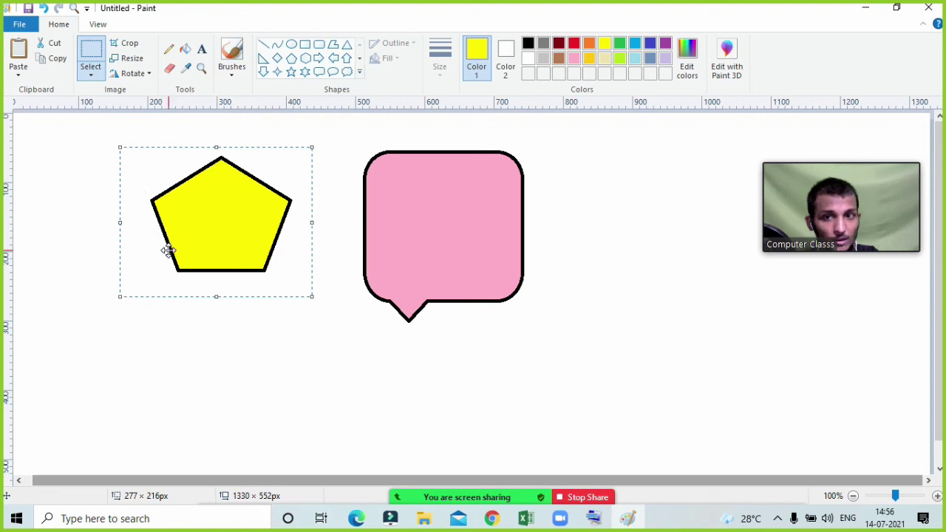
{"action": "left_click_drag", "start_coordinate": [204, 245], "coordinate": [312, 300]}
{"action": "key", "text": "ctrl+z"}
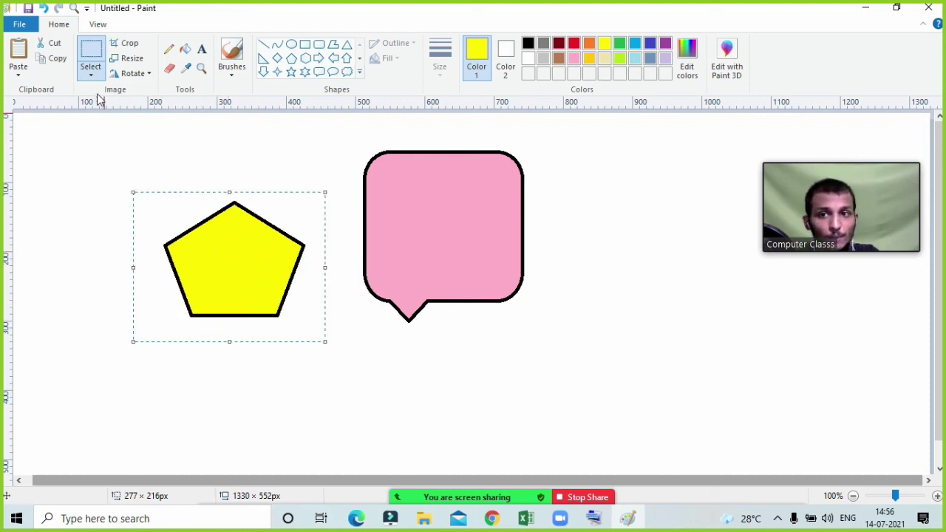
Turn off transparent selection and move the selected pentagon past the pink callout and back onto it
{"action": "left_click", "coordinate": [91, 71]}
{"action": "left_click", "coordinate": [136, 199]}
{"action": "left_click_drag", "start_coordinate": [200, 273], "coordinate": [632, 249]}
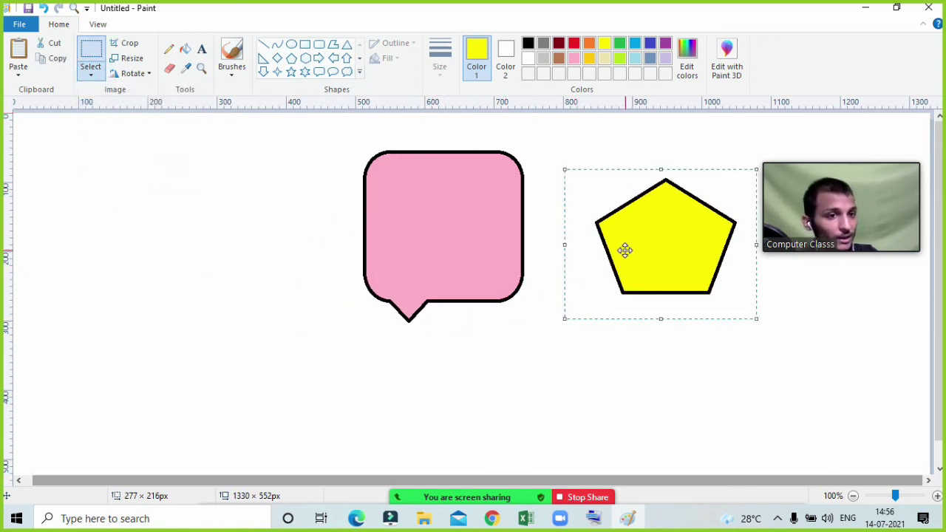
{"action": "left_click_drag", "start_coordinate": [594, 252], "coordinate": [376, 239]}
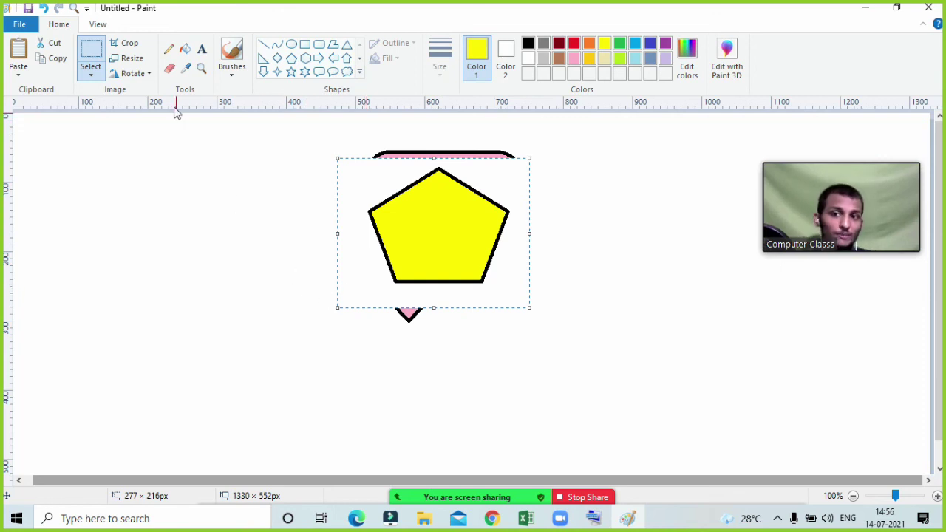
Turn on transparent selection and nudge the yellow pentagon to the middle of the pink callout
{"action": "left_click", "coordinate": [92, 76]}
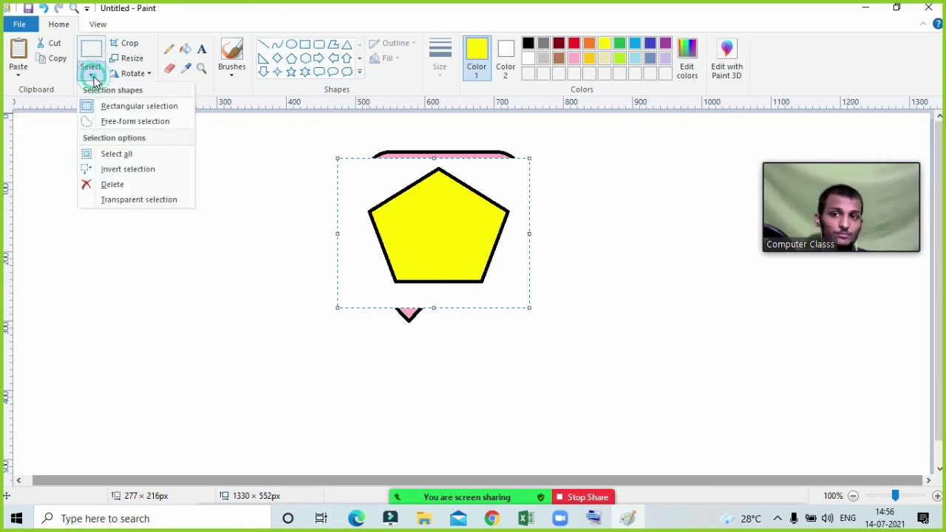
{"action": "left_click", "coordinate": [130, 200]}
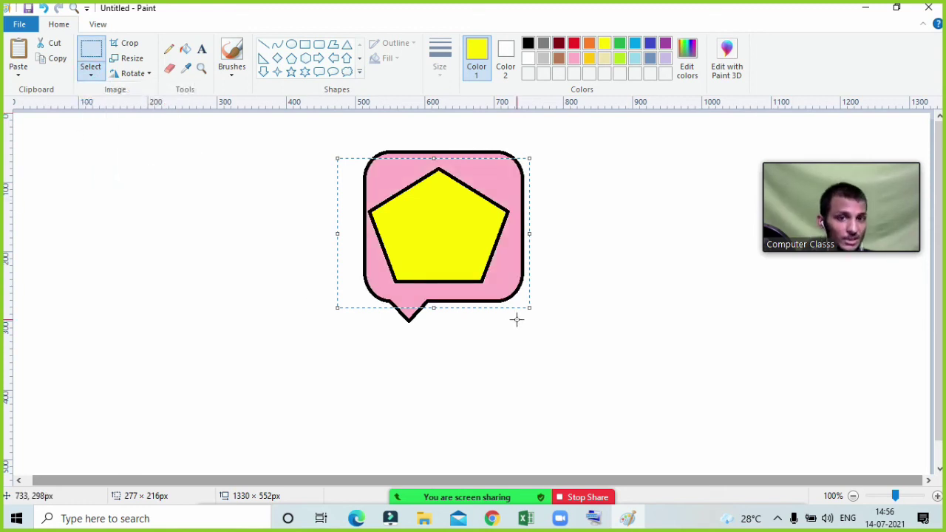
{"action": "mouse_move", "coordinate": [437, 226]}
{"action": "left_mouse_down"}
{"action": "mouse_move", "coordinate": [454, 225]}
{"action": "mouse_move", "coordinate": [443, 224]}
{"action": "left_mouse_up"}
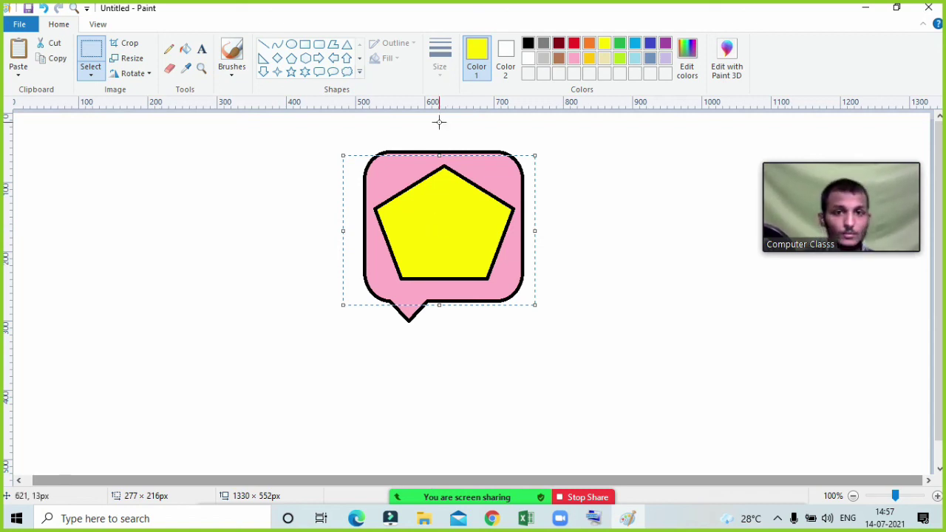
Switch to the Zoom participants list, ask the attendee showing a reaction to unmute, and minimize the list
{"action": "left_click", "coordinate": [559, 518]}
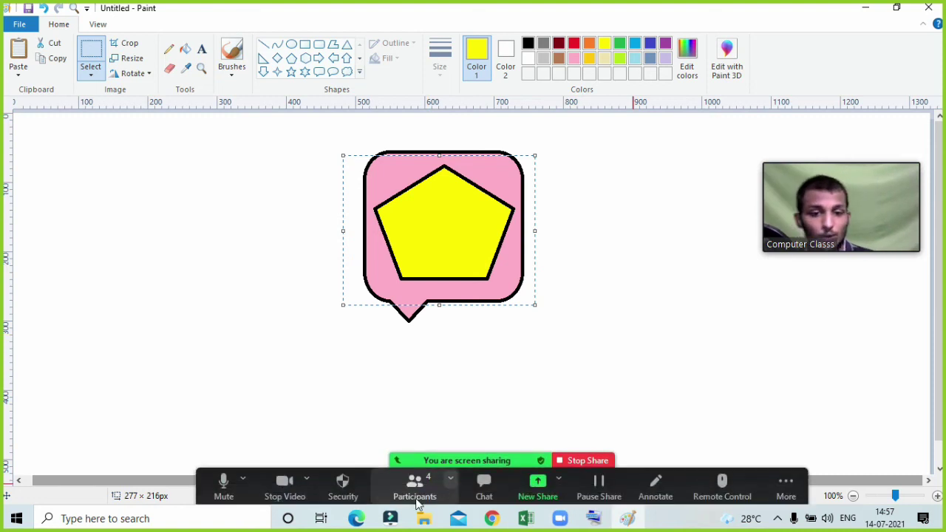
{"action": "left_click", "coordinate": [414, 484]}
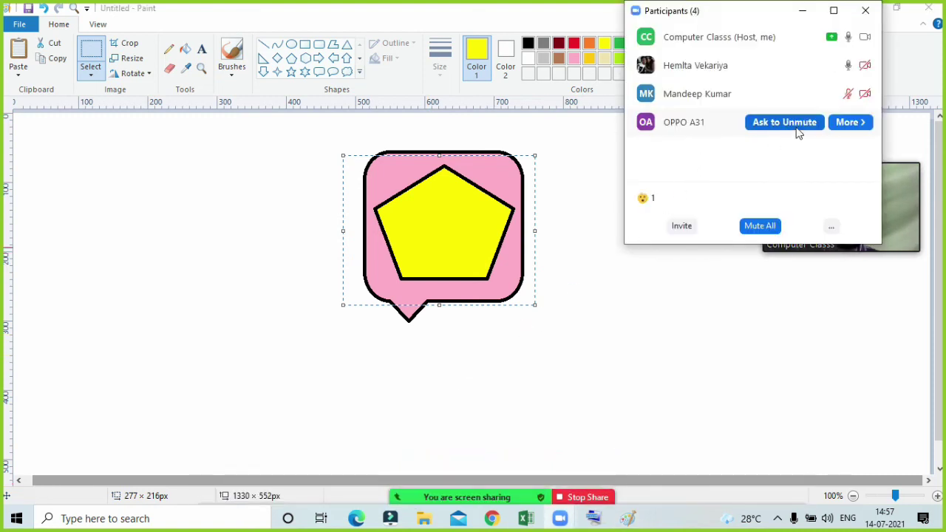
{"action": "left_click", "coordinate": [803, 122]}
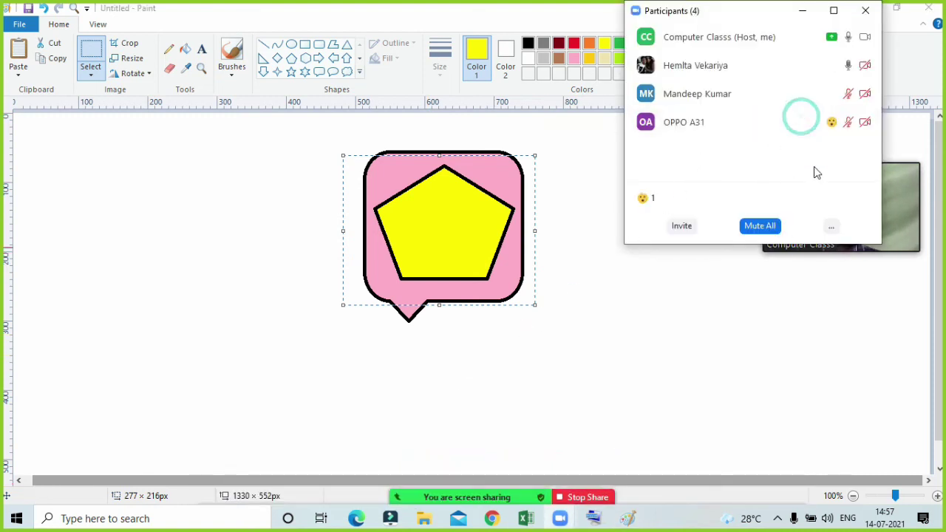
{"action": "left_click", "coordinate": [830, 229]}
{"action": "left_click", "coordinate": [826, 249]}
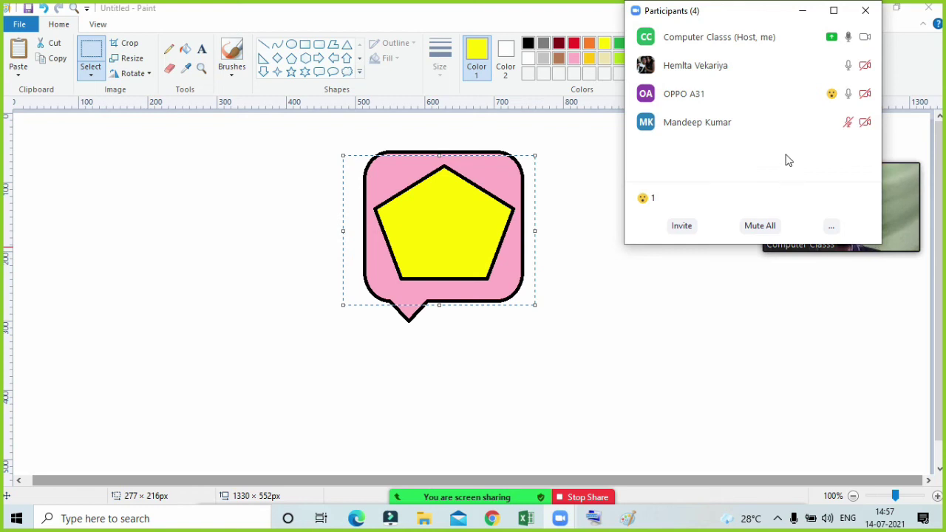
{"action": "left_click", "coordinate": [802, 12]}
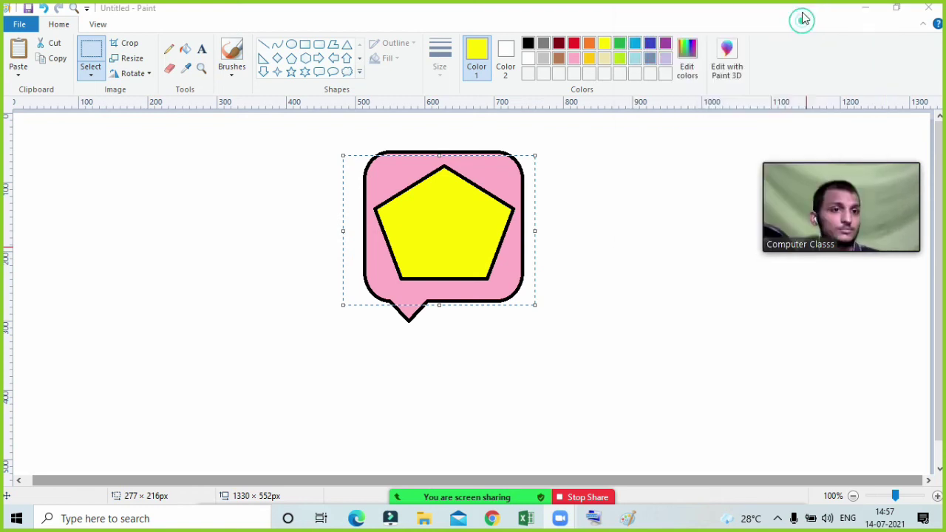
Shift the floating video thumbnail slightly away from the canvas edge and deselect the pentagon
{"action": "mouse_move", "coordinate": [863, 161]}
{"action": "mouse_move", "coordinate": [863, 162]}
{"action": "left_mouse_down"}
{"action": "mouse_move", "coordinate": [846, 146]}
{"action": "mouse_move", "coordinate": [846, 171]}
{"action": "left_mouse_up"}
{"action": "left_click", "coordinate": [557, 201]}
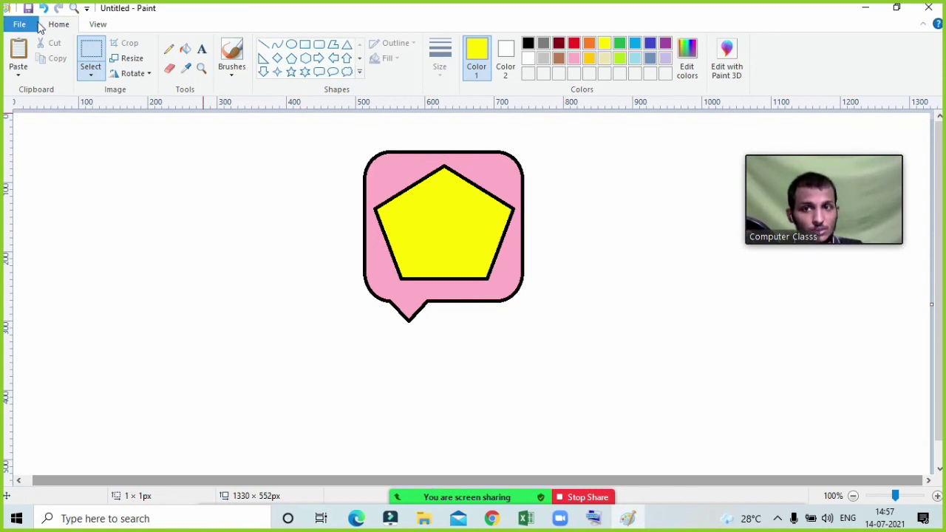
Select the callout with its pentagon using a rectangle about 368 × 346 px and smear a trail of copies across the canvas
{"action": "left_click", "coordinate": [90, 51]}
{"action": "left_click_drag", "start_coordinate": [338, 137], "coordinate": [593, 375]}
{"action": "mouse_move", "coordinate": [471, 238]}
{"action": "left_mouse_down"}
{"action": "mouse_move", "coordinate": [517, 258]}
{"action": "mouse_move", "coordinate": [313, 298]}
{"action": "mouse_move", "coordinate": [96, 194]}
{"action": "mouse_move", "coordinate": [275, 160]}
{"action": "mouse_move", "coordinate": [661, 209]}
{"action": "mouse_move", "coordinate": [721, 340]}
{"action": "left_mouse_up"}
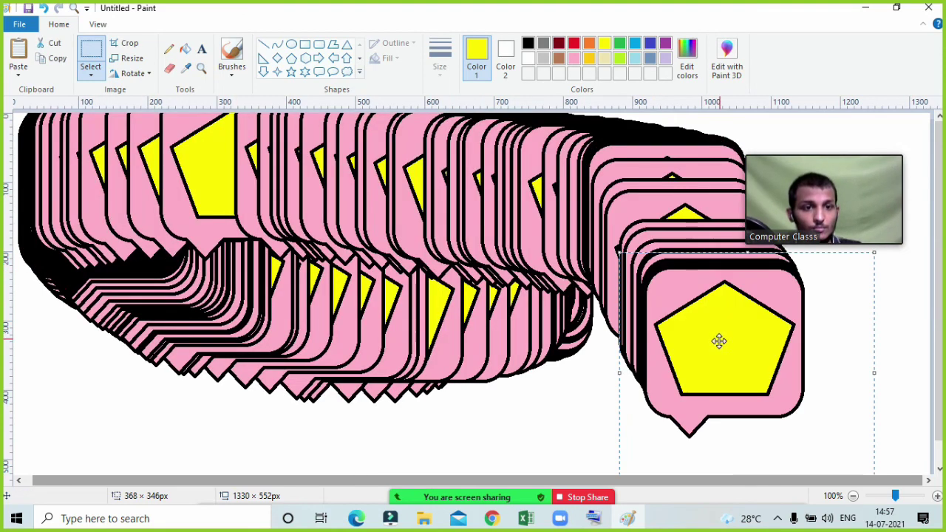
Deselect the callout, clear everything from the canvas, and shift the floating video thumbnail slightly
{"action": "left_click", "coordinate": [311, 413]}
{"action": "key", "text": "ctrl+a"}
{"action": "key", "text": "Delete"}
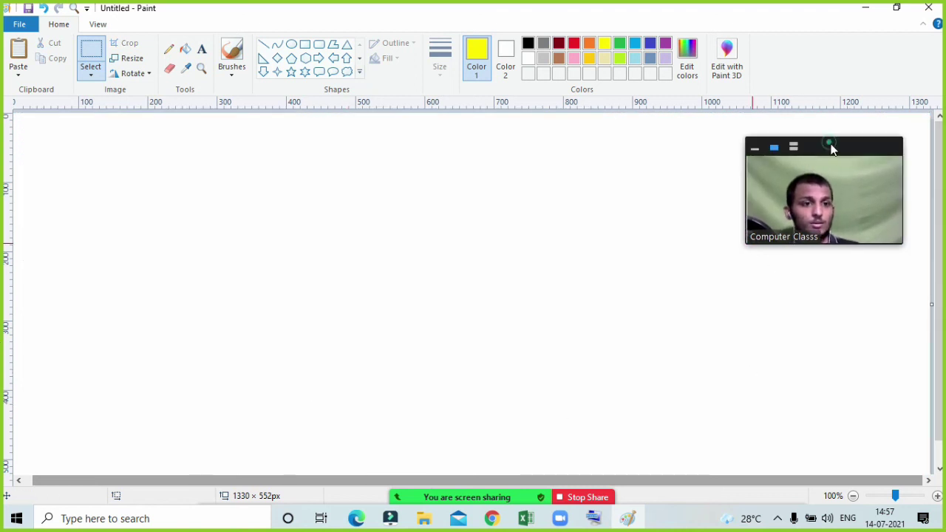
{"action": "left_click_drag", "start_coordinate": [832, 148], "coordinate": [843, 164]}
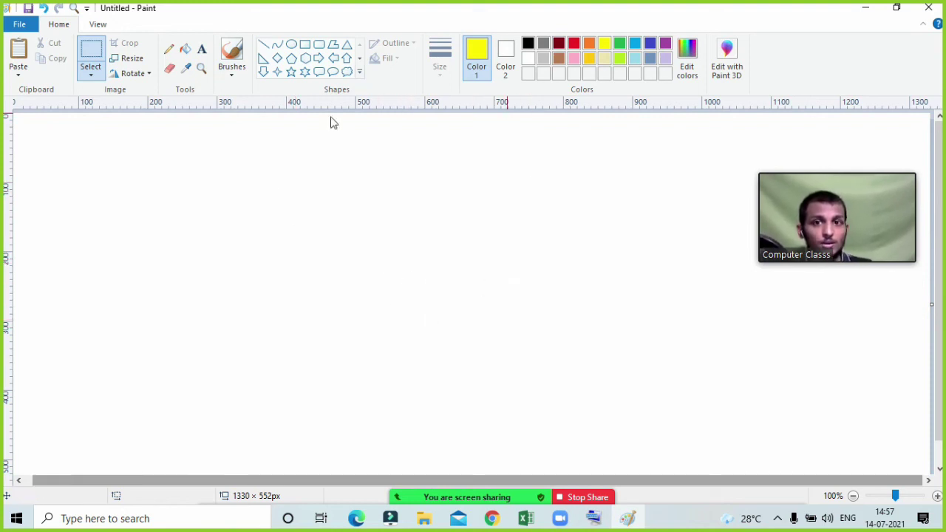
Draw a rounded rectangular callout about 167 × 156 px in the upper middle of the canvas with a black outline
{"action": "left_click", "coordinate": [318, 71]}
{"action": "left_click_drag", "start_coordinate": [318, 151], "coordinate": [368, 193]}
{"action": "left_click_drag", "start_coordinate": [431, 257], "coordinate": [435, 259]}
{"action": "left_click", "coordinate": [528, 43]}
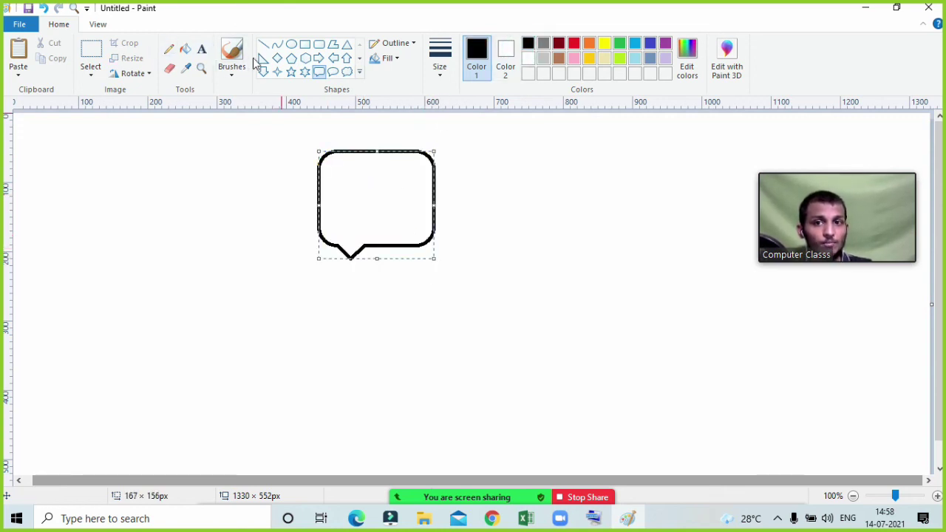
Fill the inside of the callout with red
{"action": "left_click", "coordinate": [185, 48]}
{"action": "left_click", "coordinate": [575, 44]}
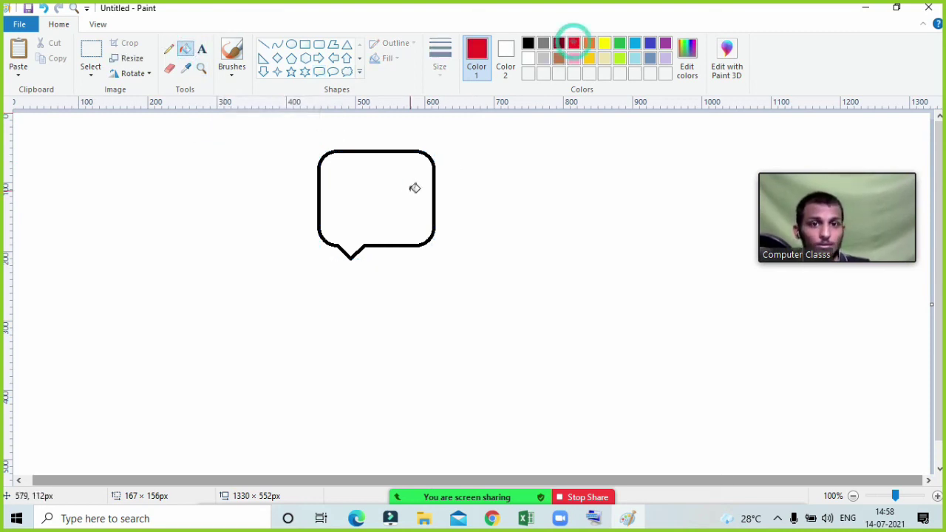
{"action": "left_click", "coordinate": [403, 191]}
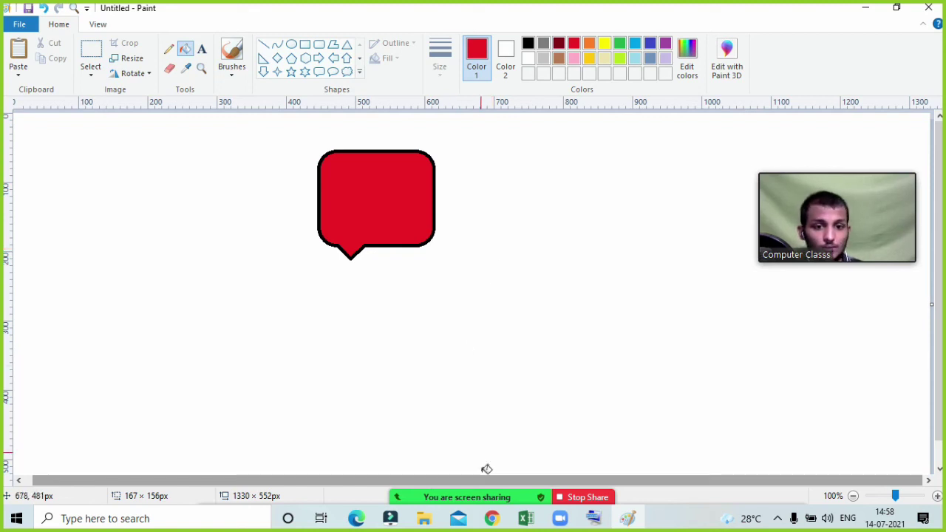
Switch to the Zoom participants list, ask the last listed attendee to unmute, and minimize the list
{"action": "left_click", "coordinate": [418, 487]}
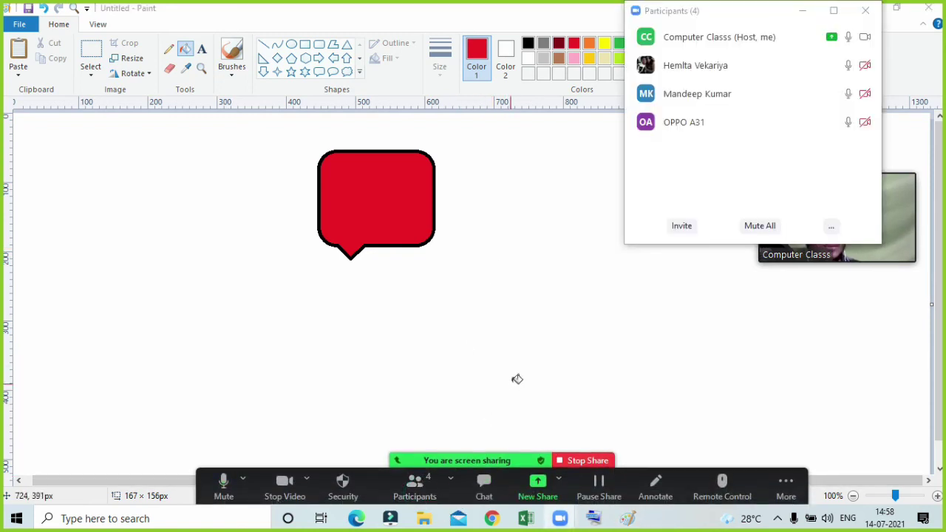
{"action": "mouse_move", "coordinate": [798, 128]}
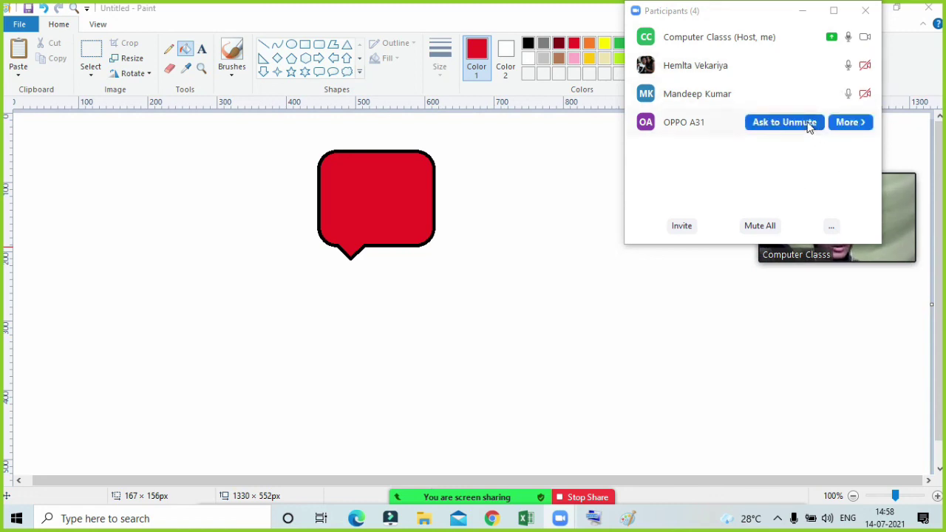
{"action": "left_click", "coordinate": [810, 127]}
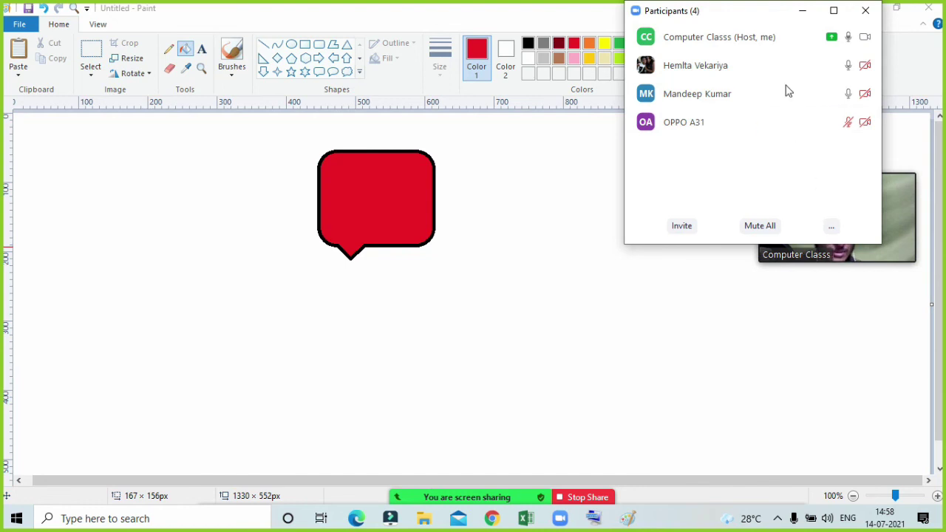
{"action": "left_click", "coordinate": [801, 12]}
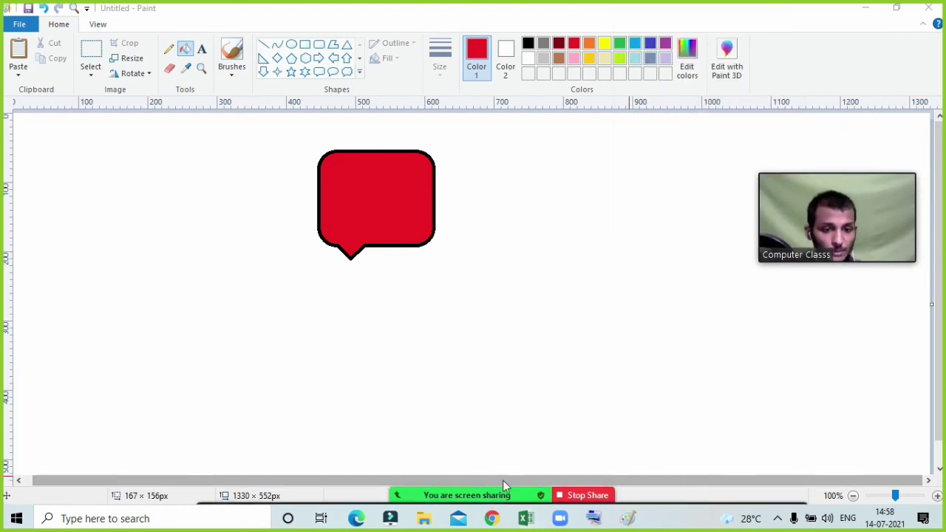
Check the attendees' microphone status in the Zoom participants list twice, minimizing the list each time
{"action": "mouse_move", "coordinate": [473, 488]}
{"action": "left_click", "coordinate": [439, 488]}
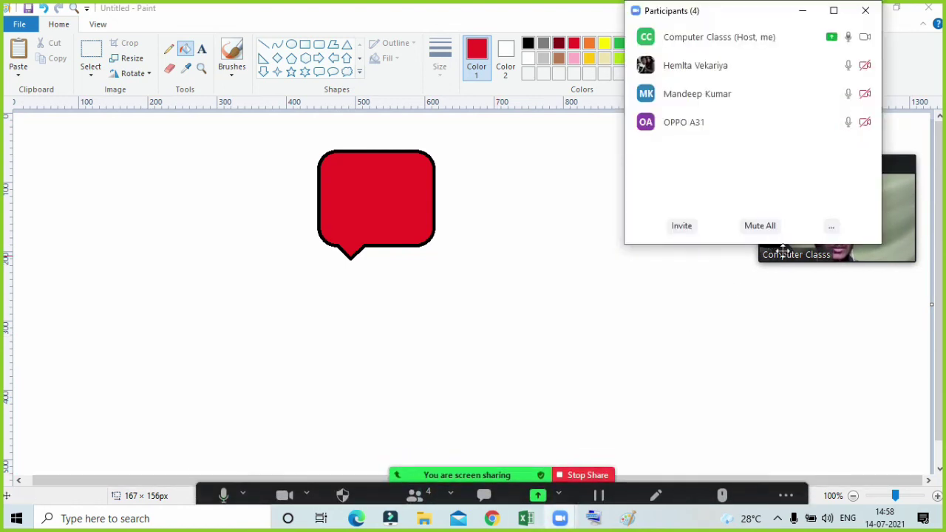
{"action": "mouse_move", "coordinate": [789, 103]}
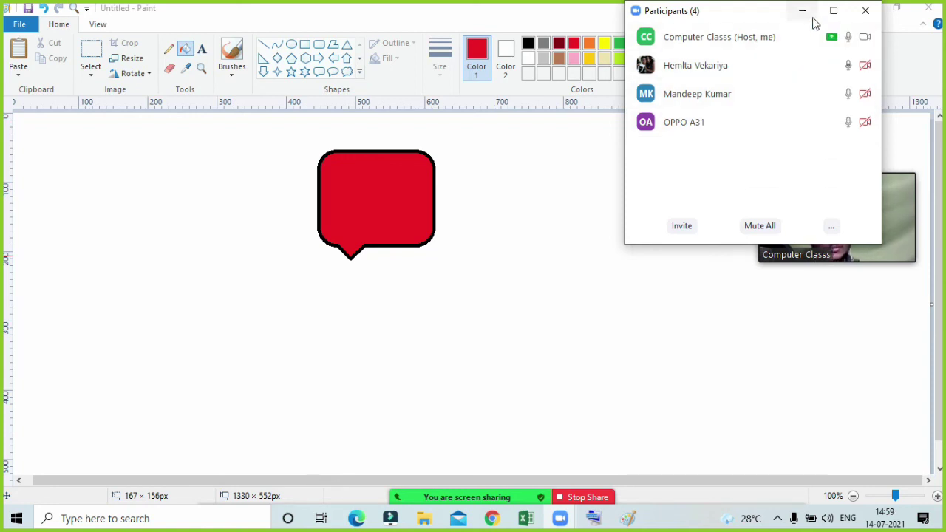
{"action": "left_click", "coordinate": [804, 11]}
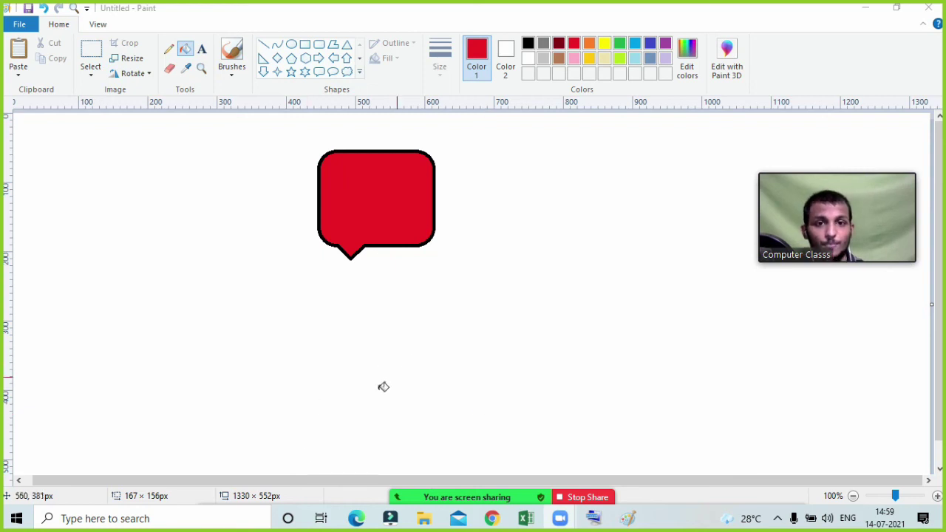
{"action": "left_click", "coordinate": [414, 487]}
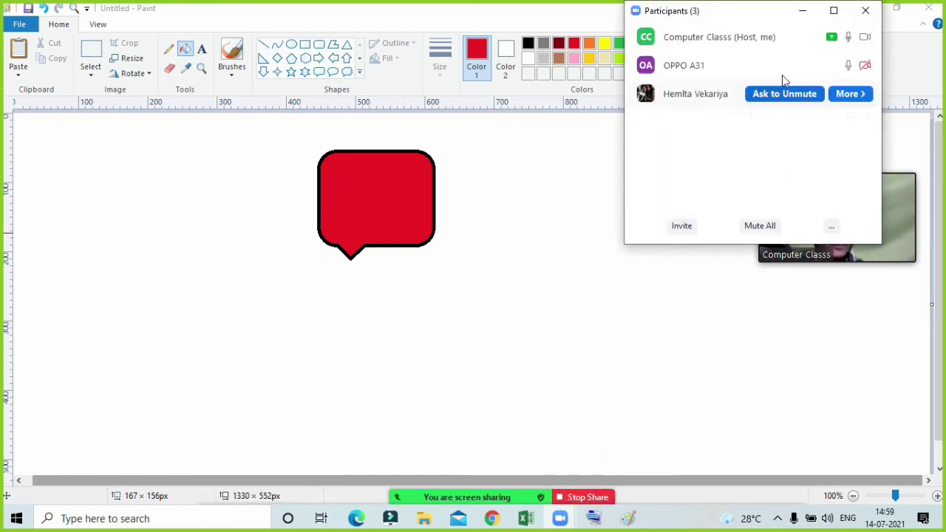
{"action": "left_click", "coordinate": [803, 11]}
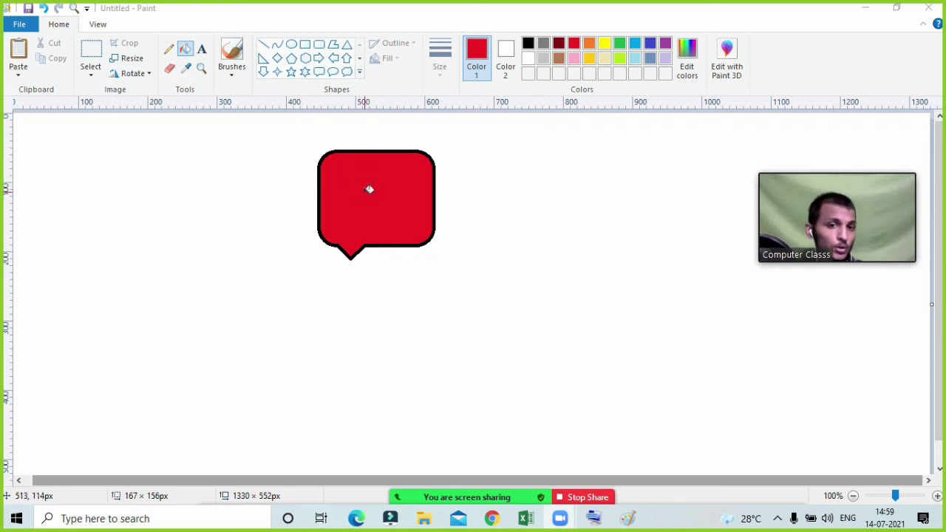
Fill the background around the callout with red and undo the fill
{"action": "left_click", "coordinate": [299, 150]}
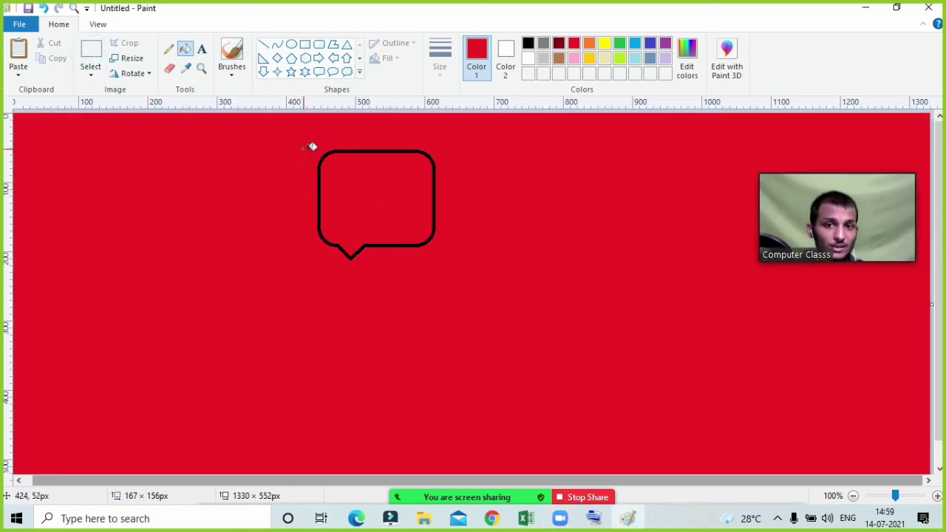
{"action": "key", "text": "ctrl+z"}
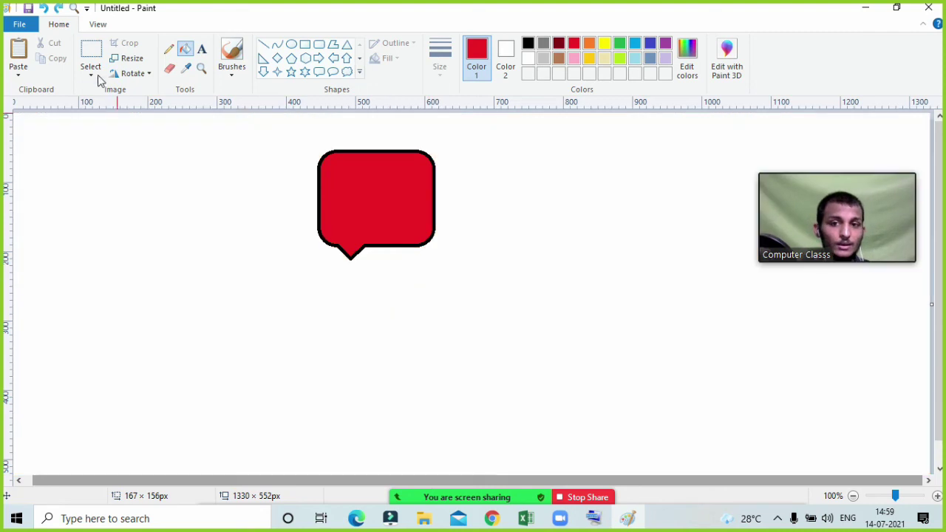
Select the red callout with a rectangle about 236 × 214 px, smear trails of copies across the canvas, and deselect it
{"action": "left_click", "coordinate": [91, 58]}
{"action": "left_click", "coordinate": [303, 137]}
{"action": "left_click_drag", "start_coordinate": [303, 137], "coordinate": [466, 283]}
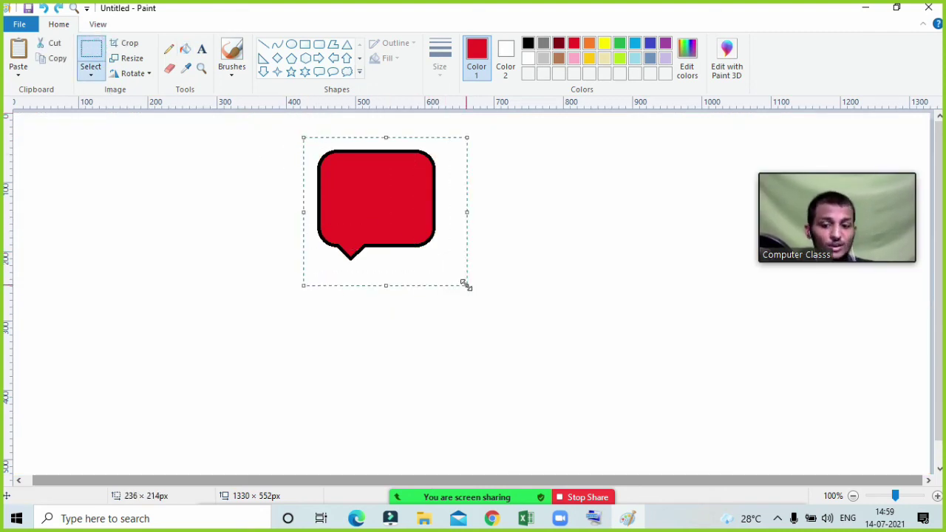
{"action": "mouse_move", "coordinate": [397, 215]}
{"action": "left_mouse_down"}
{"action": "mouse_move", "coordinate": [578, 237]}
{"action": "mouse_move", "coordinate": [595, 256]}
{"action": "mouse_move", "coordinate": [570, 287]}
{"action": "mouse_move", "coordinate": [453, 306]}
{"action": "mouse_move", "coordinate": [354, 287]}
{"action": "mouse_move", "coordinate": [209, 206]}
{"action": "mouse_move", "coordinate": [218, 192]}
{"action": "mouse_move", "coordinate": [338, 168]}
{"action": "mouse_move", "coordinate": [812, 155]}
{"action": "mouse_move", "coordinate": [764, 244]}
{"action": "mouse_move", "coordinate": [714, 382]}
{"action": "left_mouse_up"}
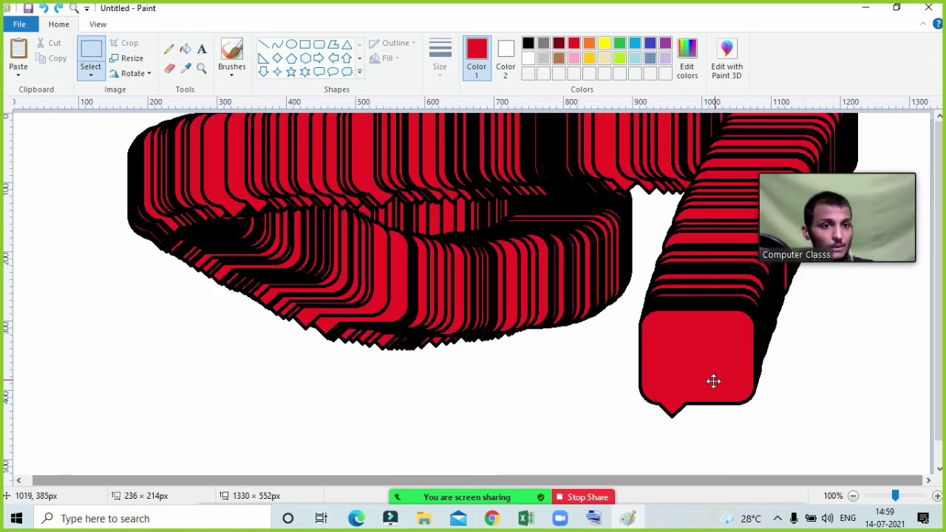
{"action": "mouse_move", "coordinate": [187, 292]}
{"action": "left_mouse_down"}
{"action": "mouse_move", "coordinate": [192, 320]}
{"action": "mouse_move", "coordinate": [277, 353]}
{"action": "mouse_move", "coordinate": [474, 295]}
{"action": "mouse_move", "coordinate": [625, 231]}
{"action": "mouse_move", "coordinate": [631, 327]}
{"action": "mouse_move", "coordinate": [665, 210]}
{"action": "left_mouse_up"}
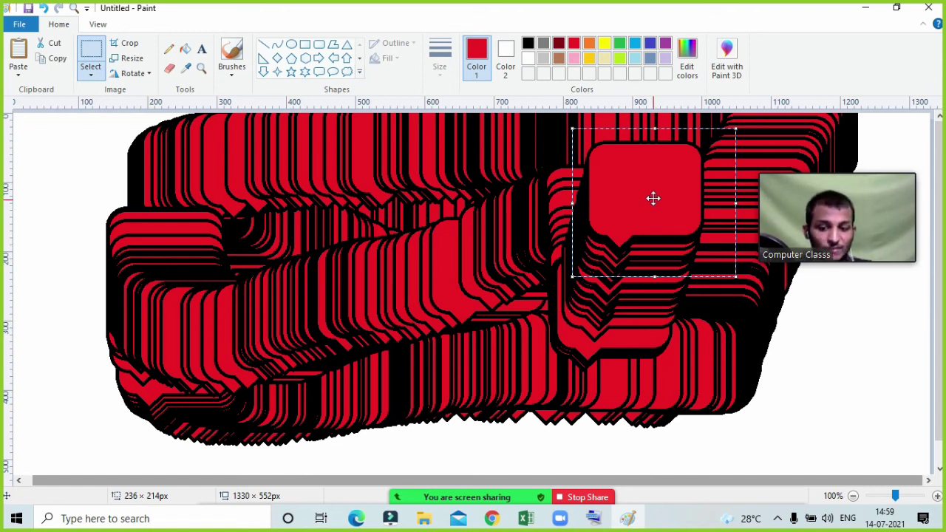
{"action": "left_click", "coordinate": [655, 197]}
{"action": "mouse_move", "coordinate": [266, 232]}
{"action": "left_mouse_down"}
{"action": "mouse_move", "coordinate": [126, 188]}
{"action": "mouse_move", "coordinate": [66, 139]}
{"action": "mouse_move", "coordinate": [178, 131]}
{"action": "mouse_move", "coordinate": [8, 193]}
{"action": "mouse_move", "coordinate": [17, 412]}
{"action": "mouse_move", "coordinate": [46, 405]}
{"action": "mouse_move", "coordinate": [83, 200]}
{"action": "mouse_move", "coordinate": [114, 433]}
{"action": "mouse_move", "coordinate": [359, 421]}
{"action": "mouse_move", "coordinate": [628, 434]}
{"action": "left_mouse_up"}
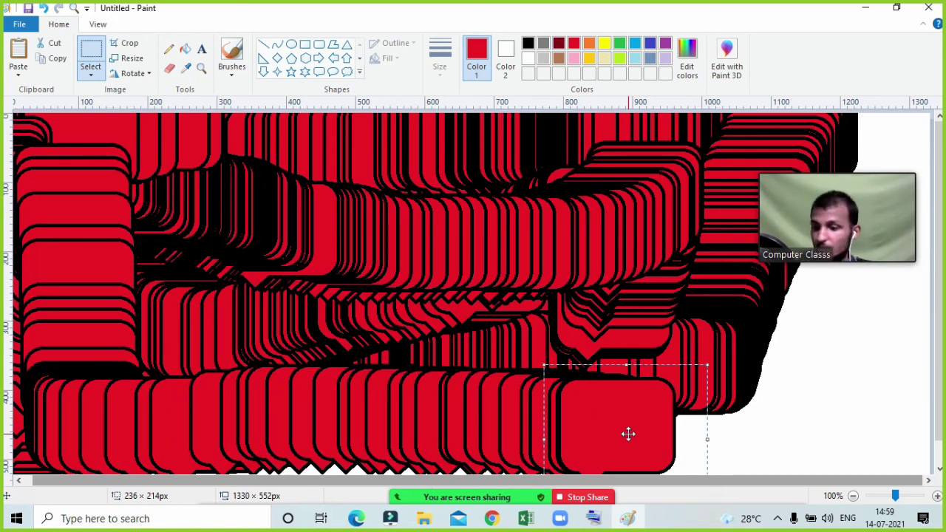
{"action": "left_click", "coordinate": [847, 403]}
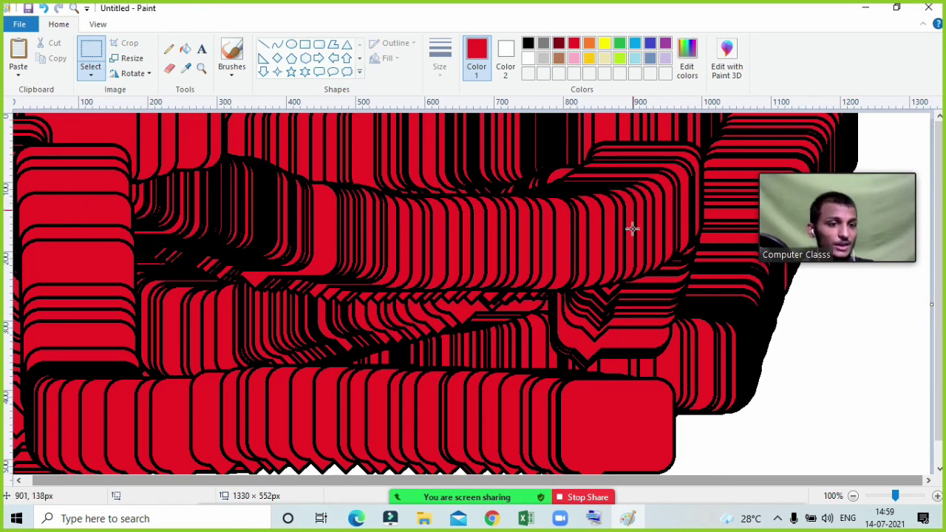
Select the entire canvas and delete its contents using the Select tool's selection options
{"action": "left_click", "coordinate": [88, 81]}
{"action": "left_click", "coordinate": [109, 154]}
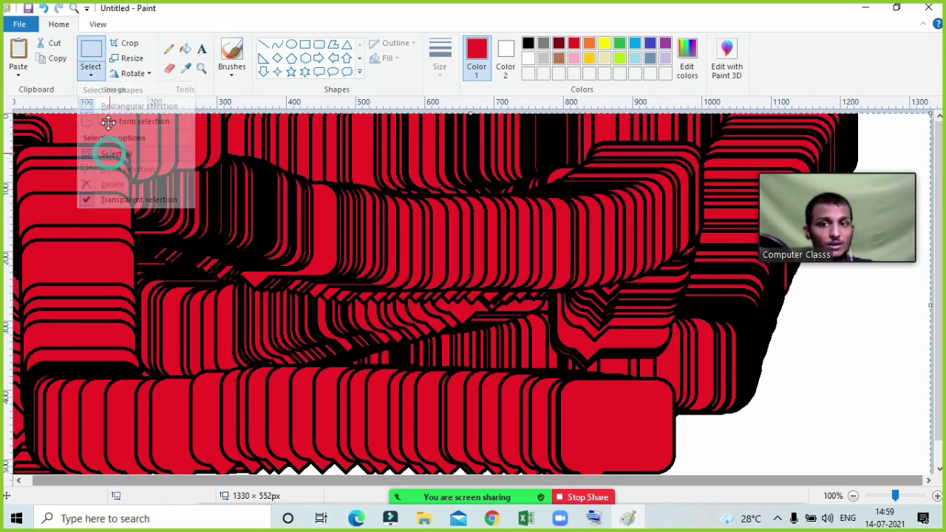
{"action": "left_click", "coordinate": [89, 75]}
{"action": "left_click", "coordinate": [108, 183]}
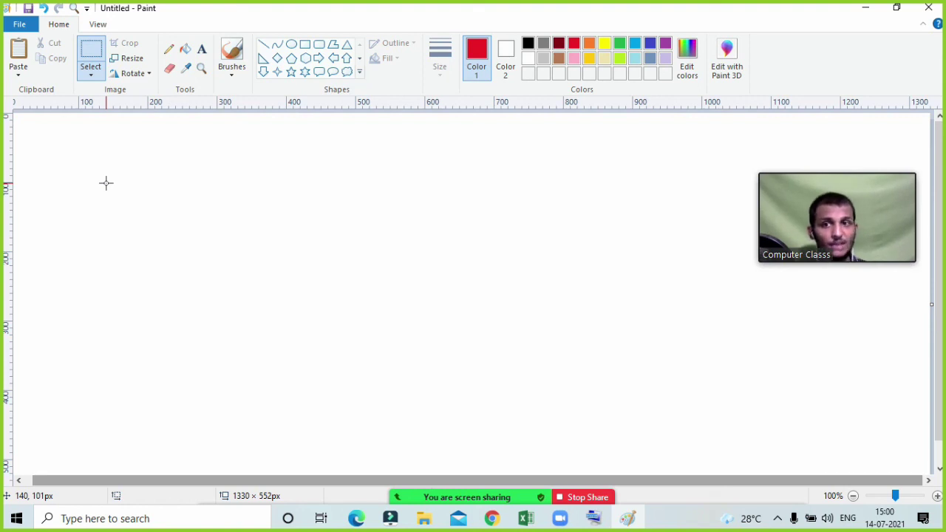
{"action": "left_click", "coordinate": [107, 25]}
{"action": "left_click", "coordinate": [24, 24]}
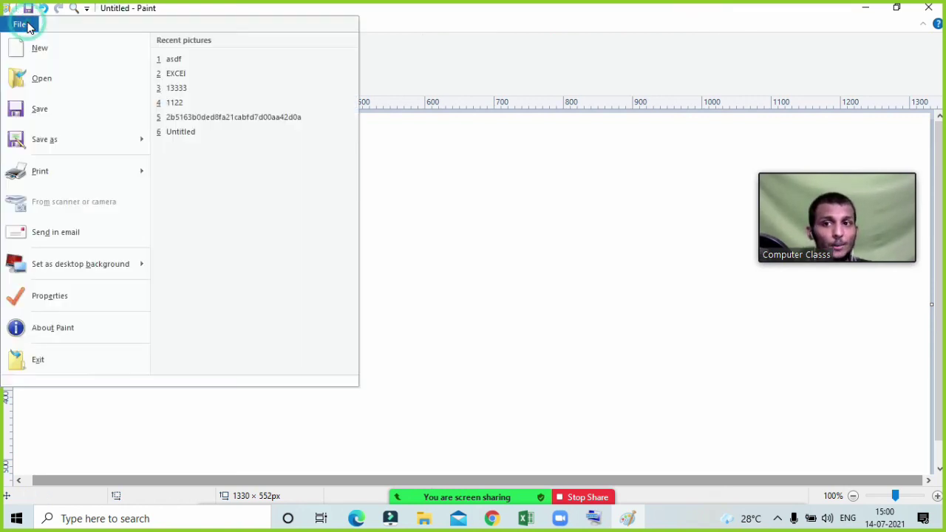
{"action": "left_click", "coordinate": [458, 200]}
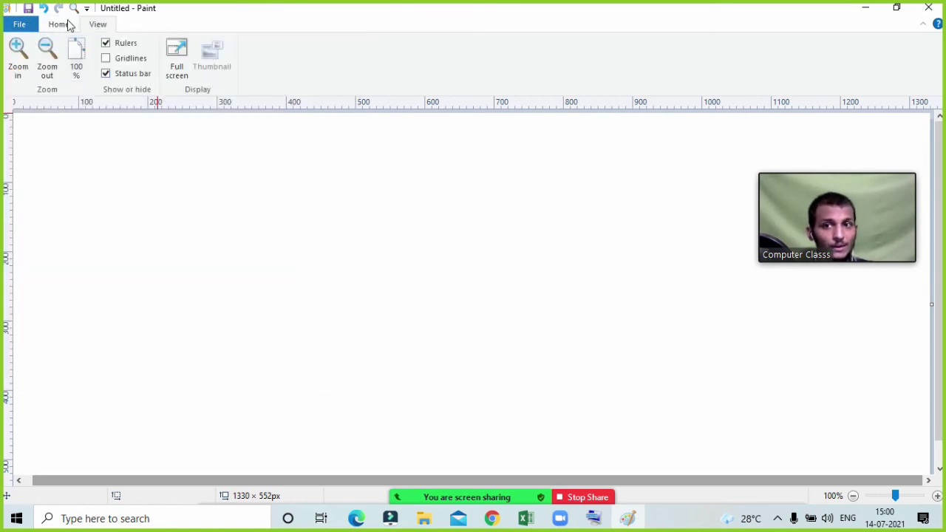
{"action": "left_click", "coordinate": [70, 25]}
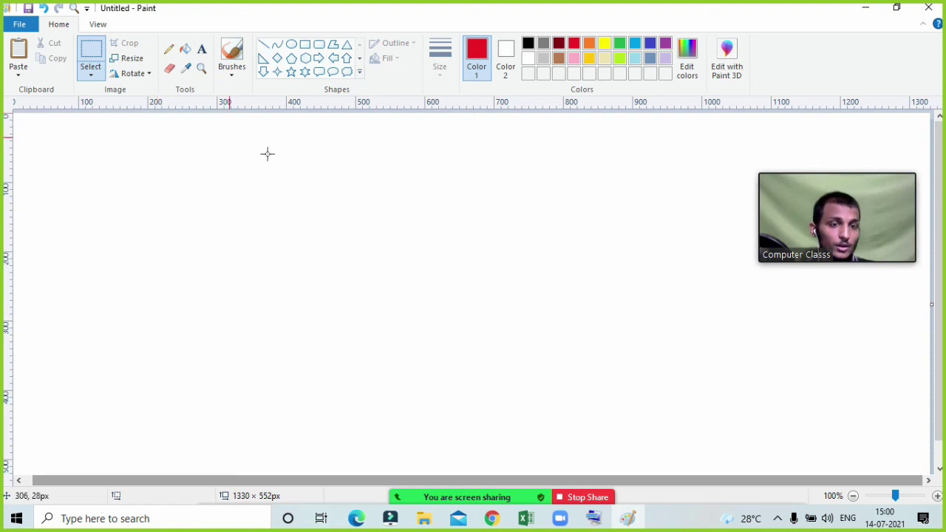
In the Zoom participants list, ask all attendees to unmute, lower the raised hand, and minimize the list
{"action": "mouse_move", "coordinate": [502, 497]}
{"action": "left_click", "coordinate": [428, 498]}
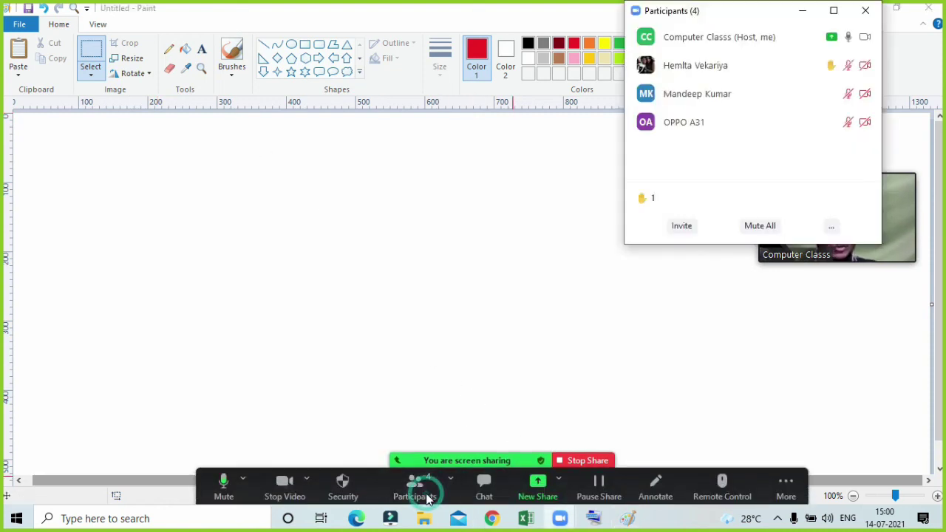
{"action": "left_click", "coordinate": [829, 227]}
{"action": "left_click", "coordinate": [815, 246]}
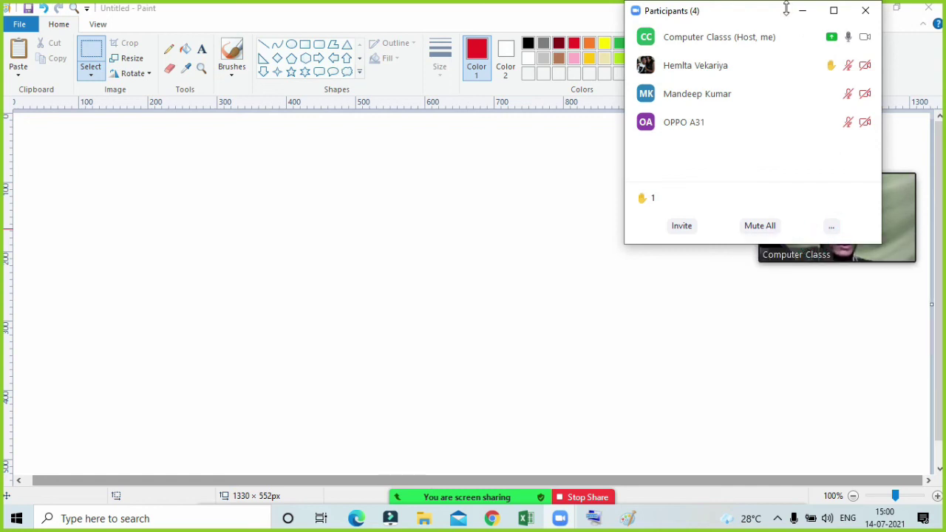
{"action": "left_click", "coordinate": [724, 68]}
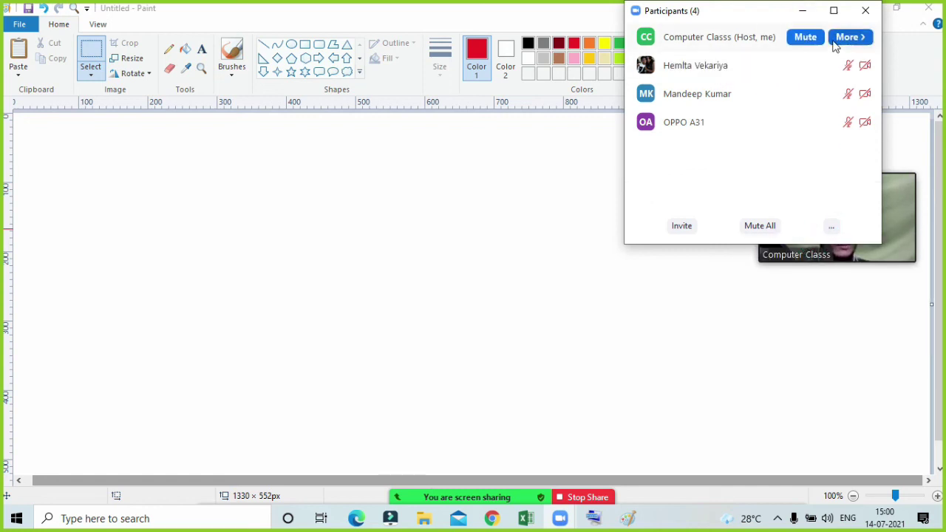
{"action": "left_click", "coordinate": [802, 10]}
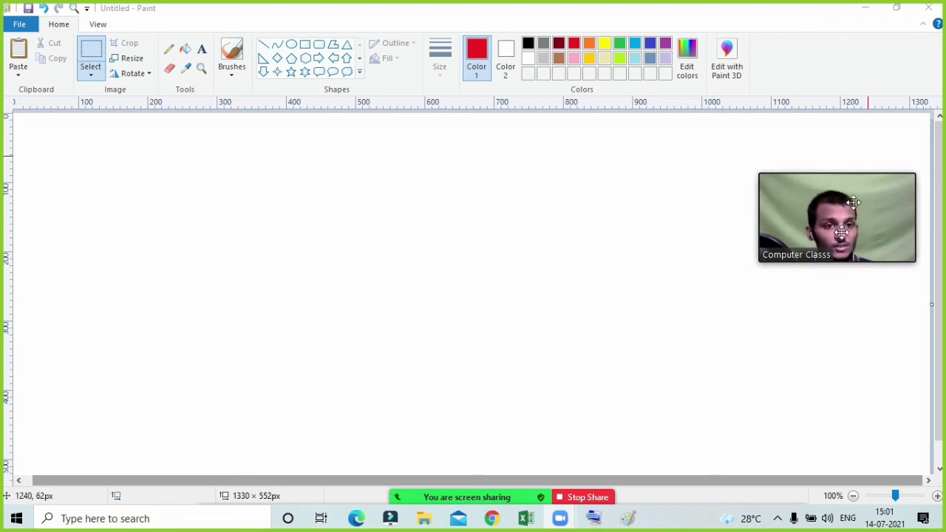
Reopen the Zoom participants list to check on the last listed attendee
{"action": "mouse_move", "coordinate": [456, 498]}
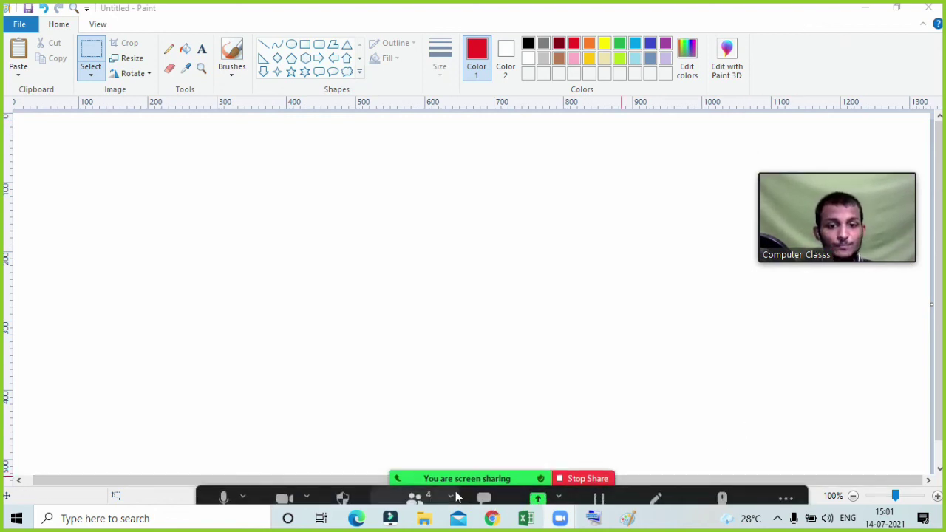
{"action": "left_click", "coordinate": [415, 499]}
{"action": "mouse_move", "coordinate": [826, 128]}
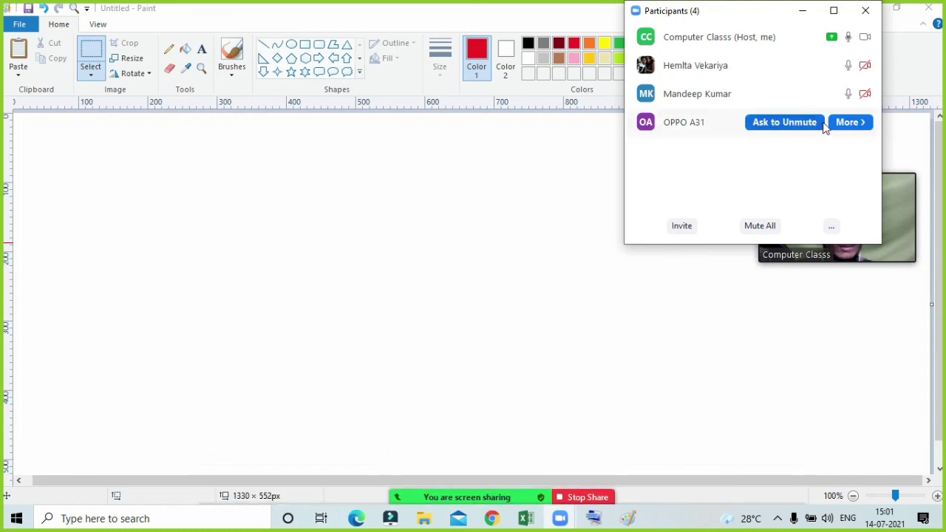